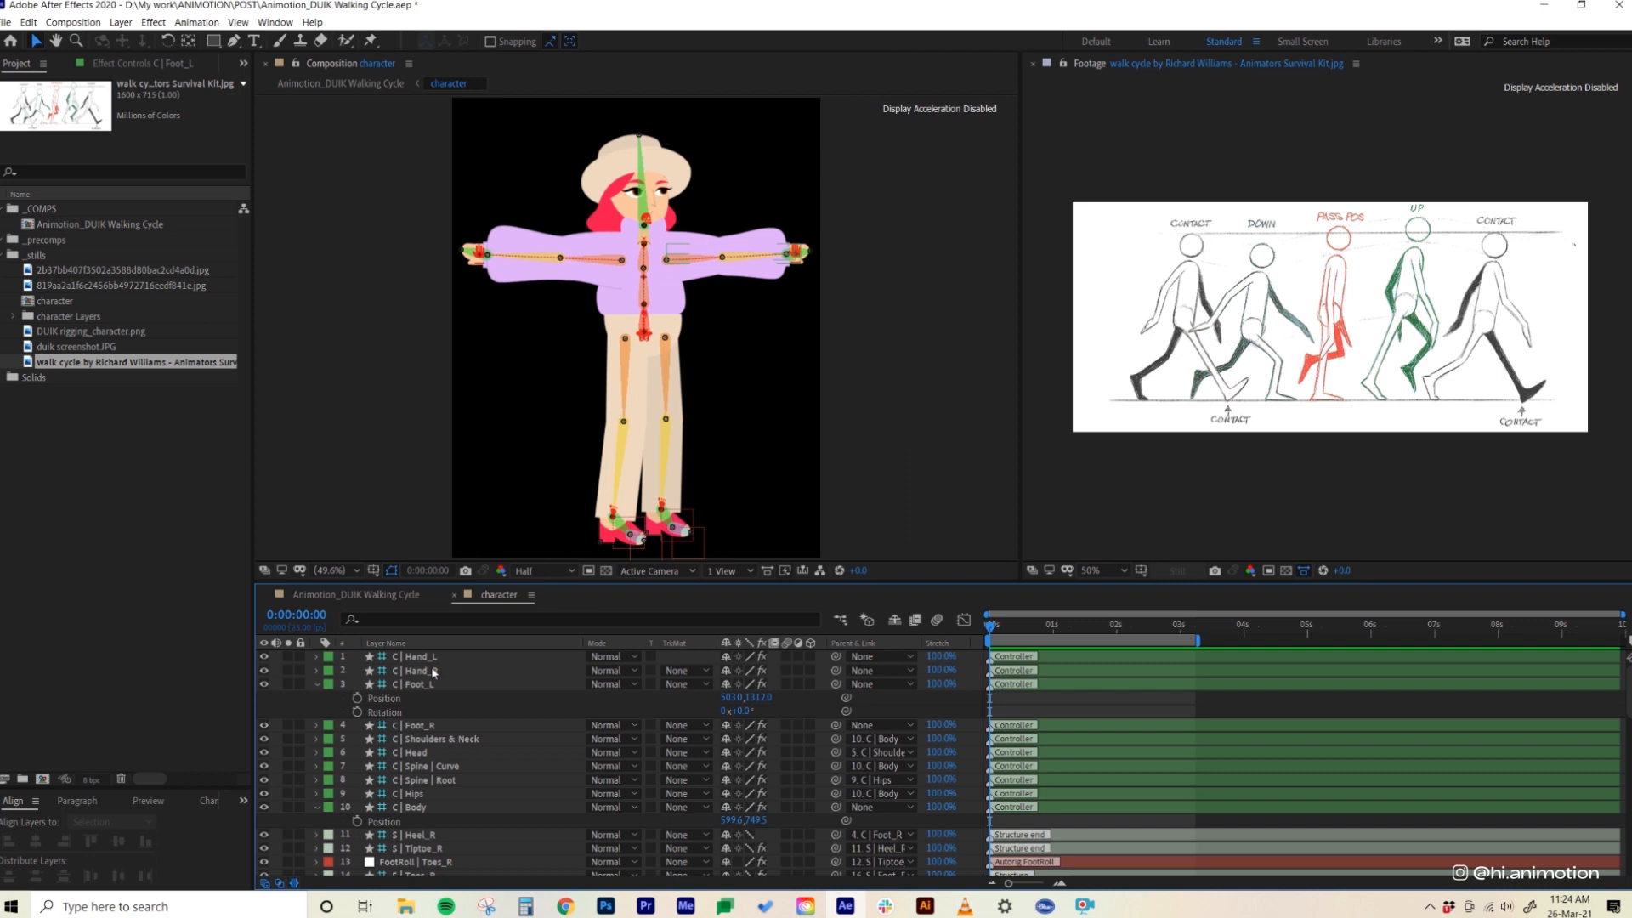
- Mark every layer below the C | Body controller, from S | Heel_R through hair, as shy and hide the shy layers
left_click(445, 659)
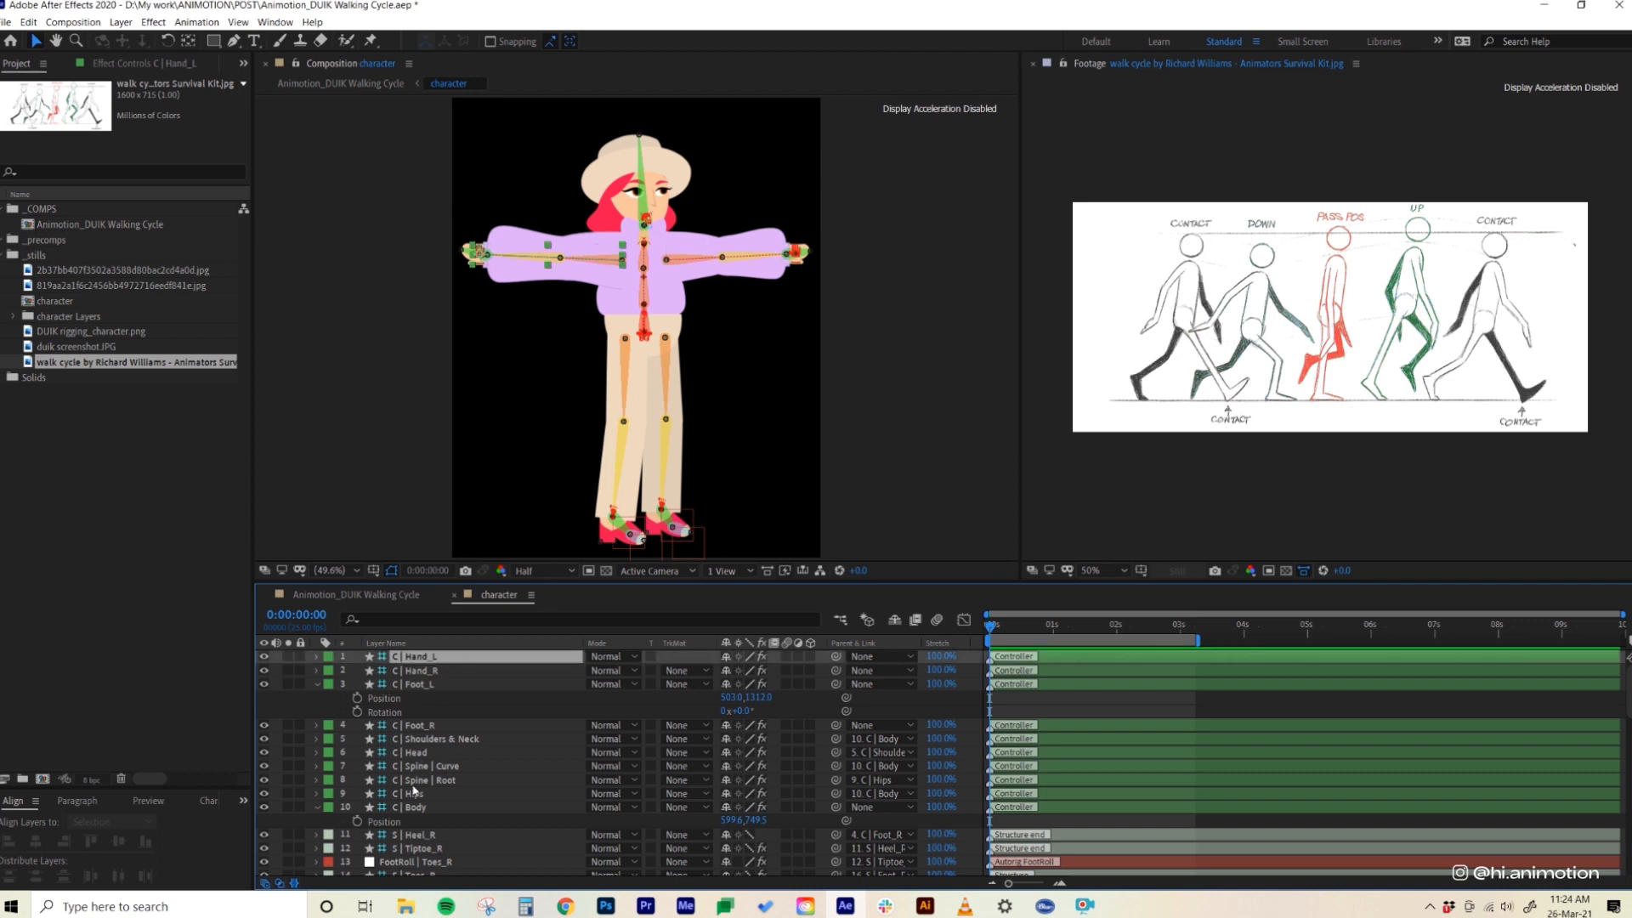
left_click(430, 808, "shift")
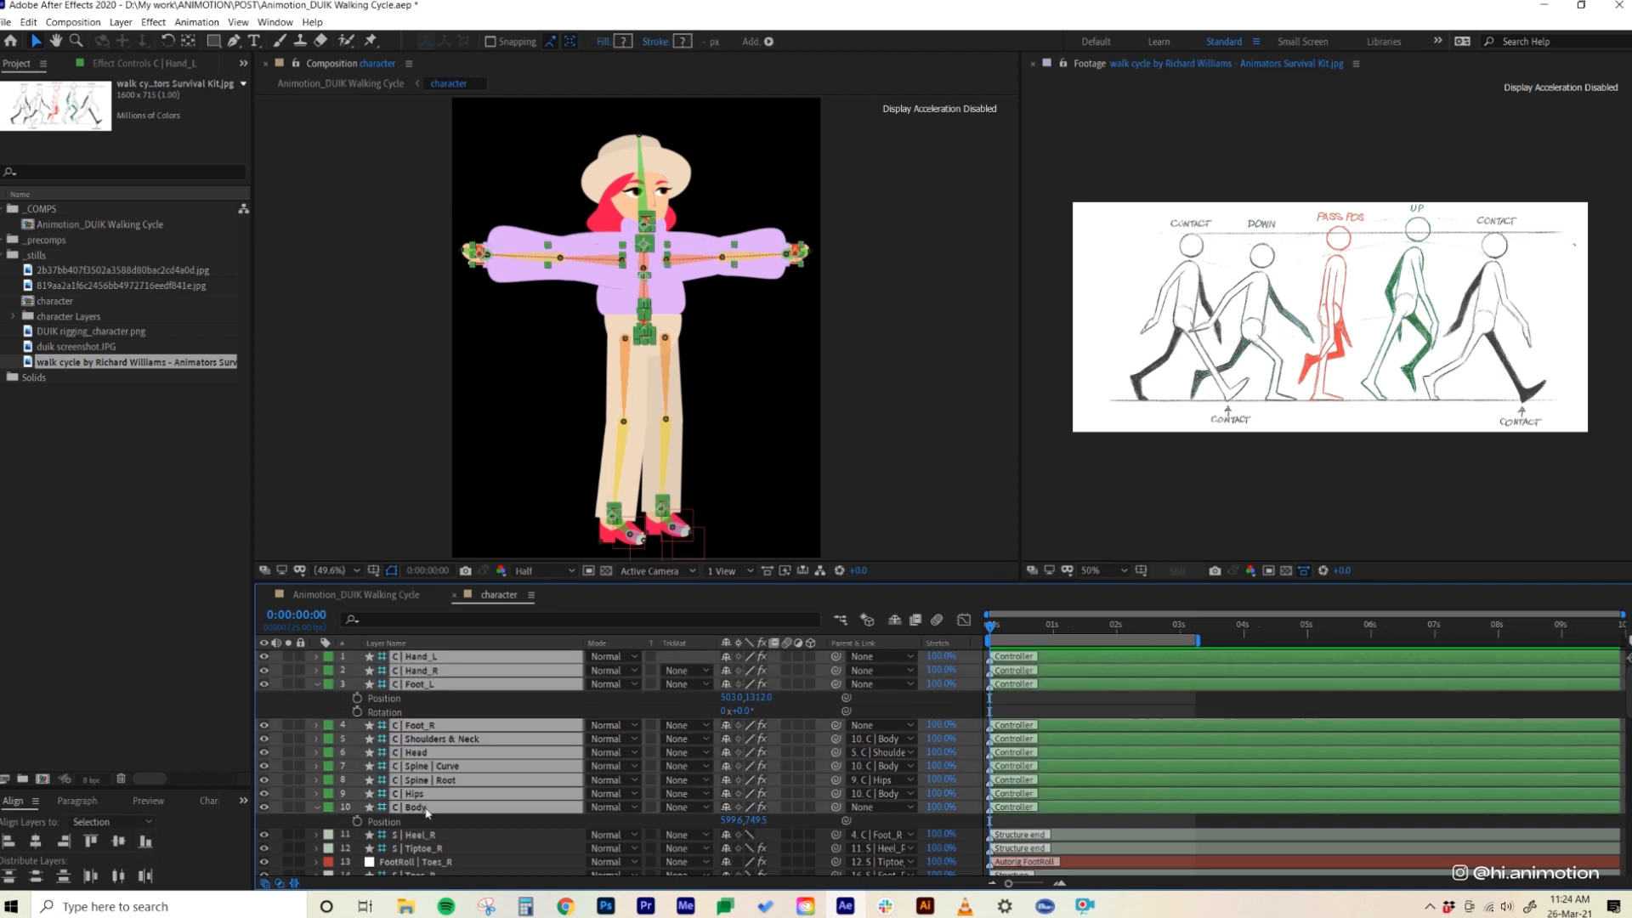
left_click(448, 837)
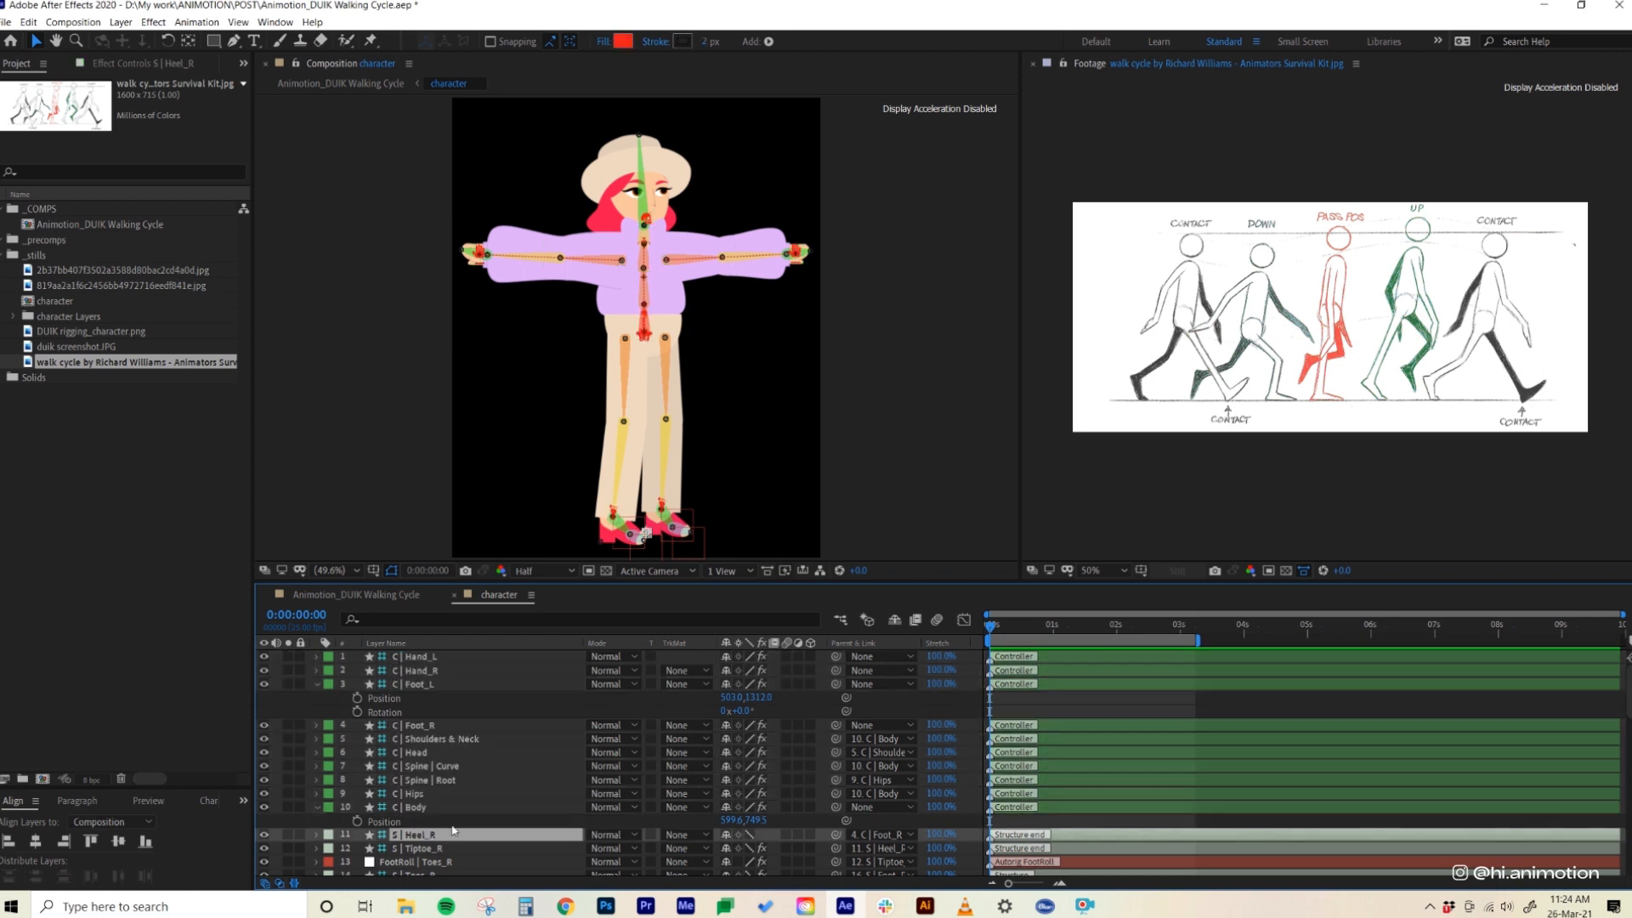
scroll(455, 824, "down", 10)
scroll(455, 824, "down", 5)
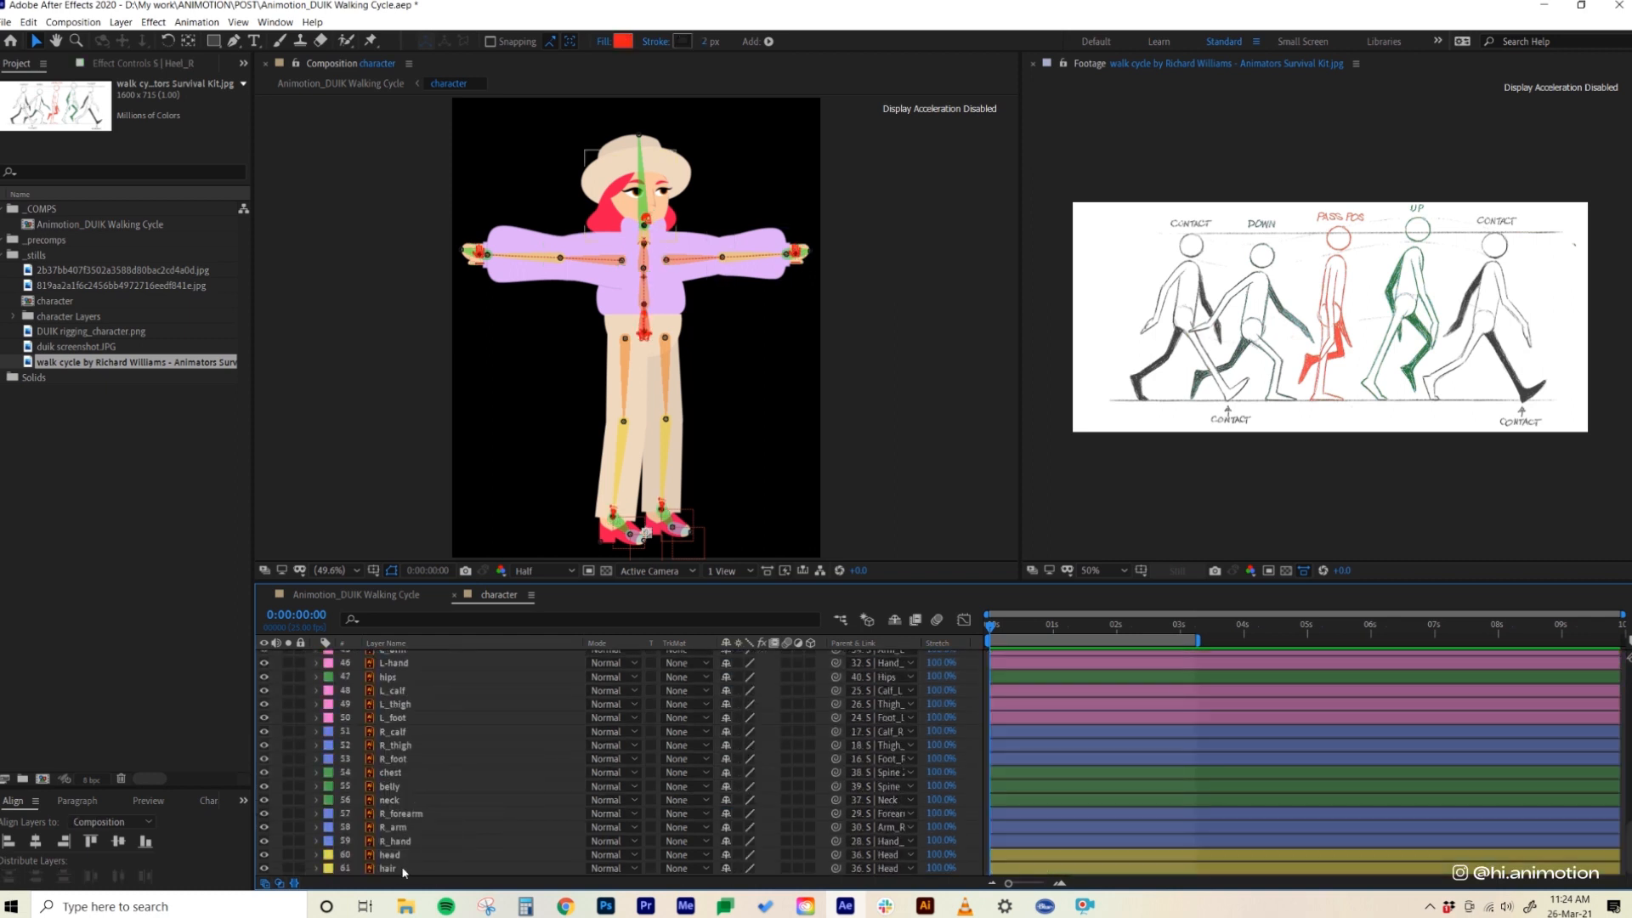
left_click(404, 871, "shift")
scroll(453, 843, "up", 15)
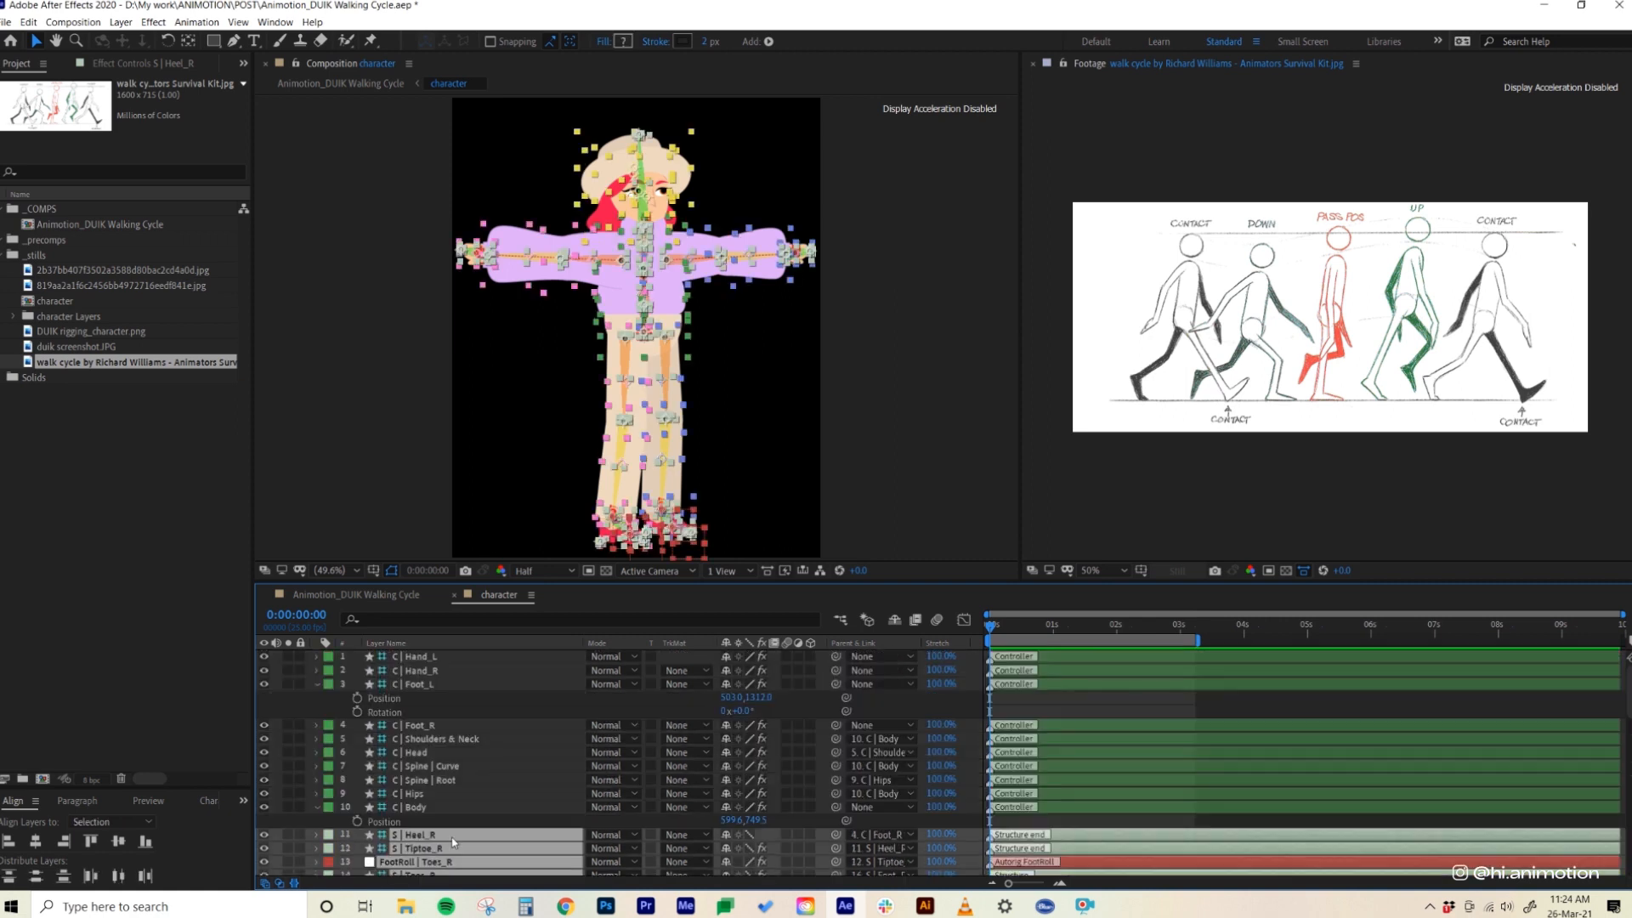
left_click(727, 830)
scroll(728, 830, "down", 3)
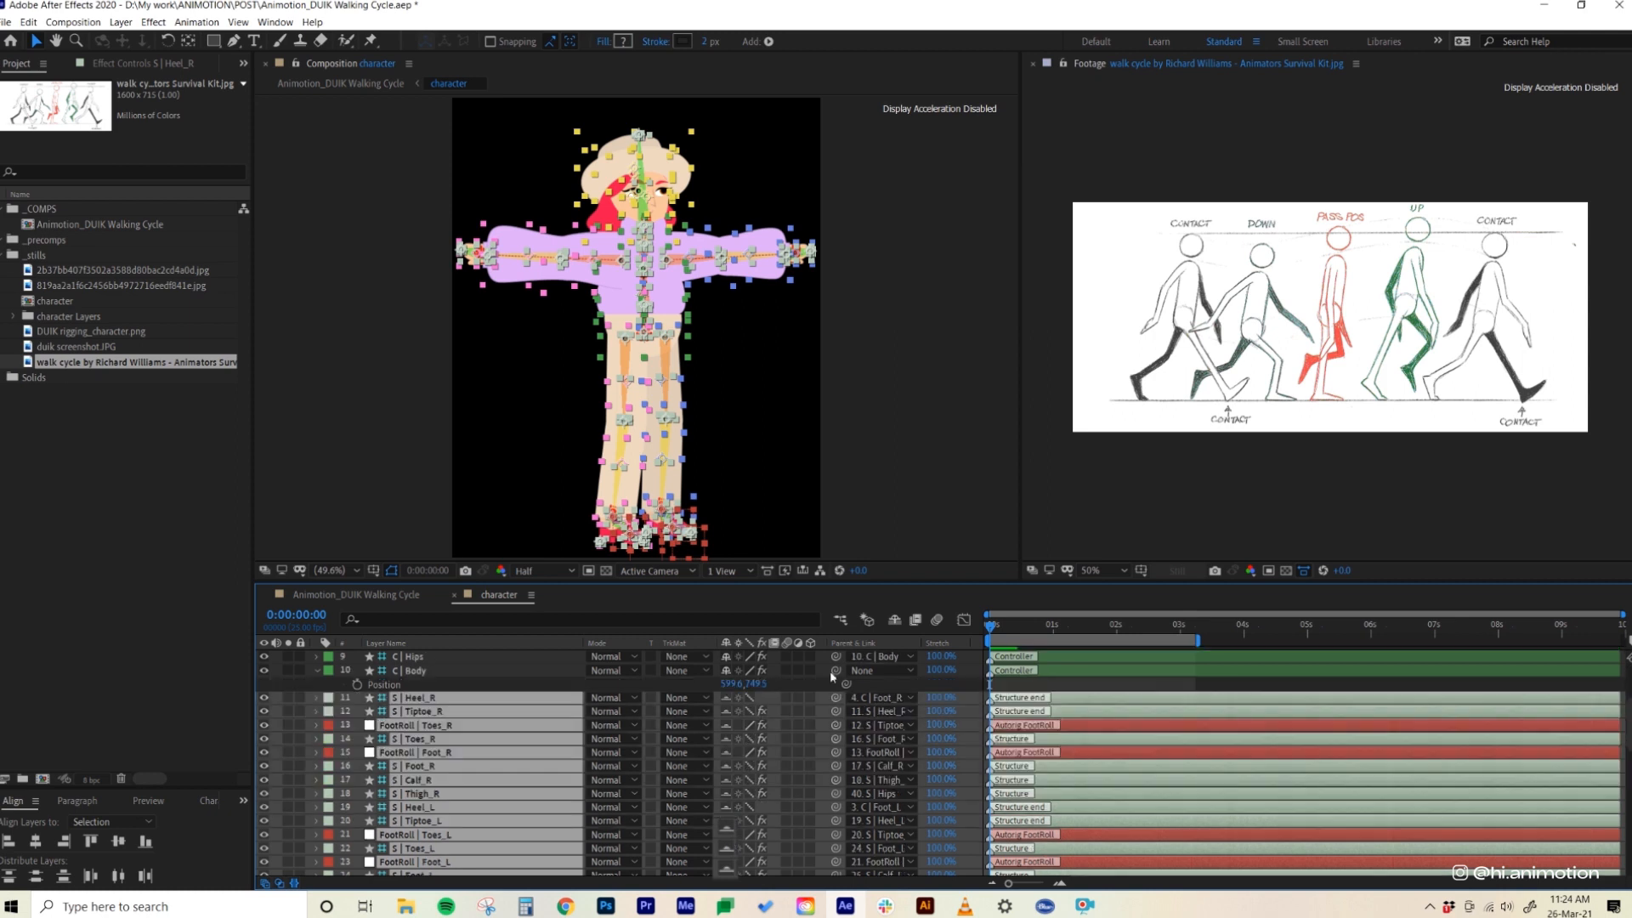
left_click(900, 621)
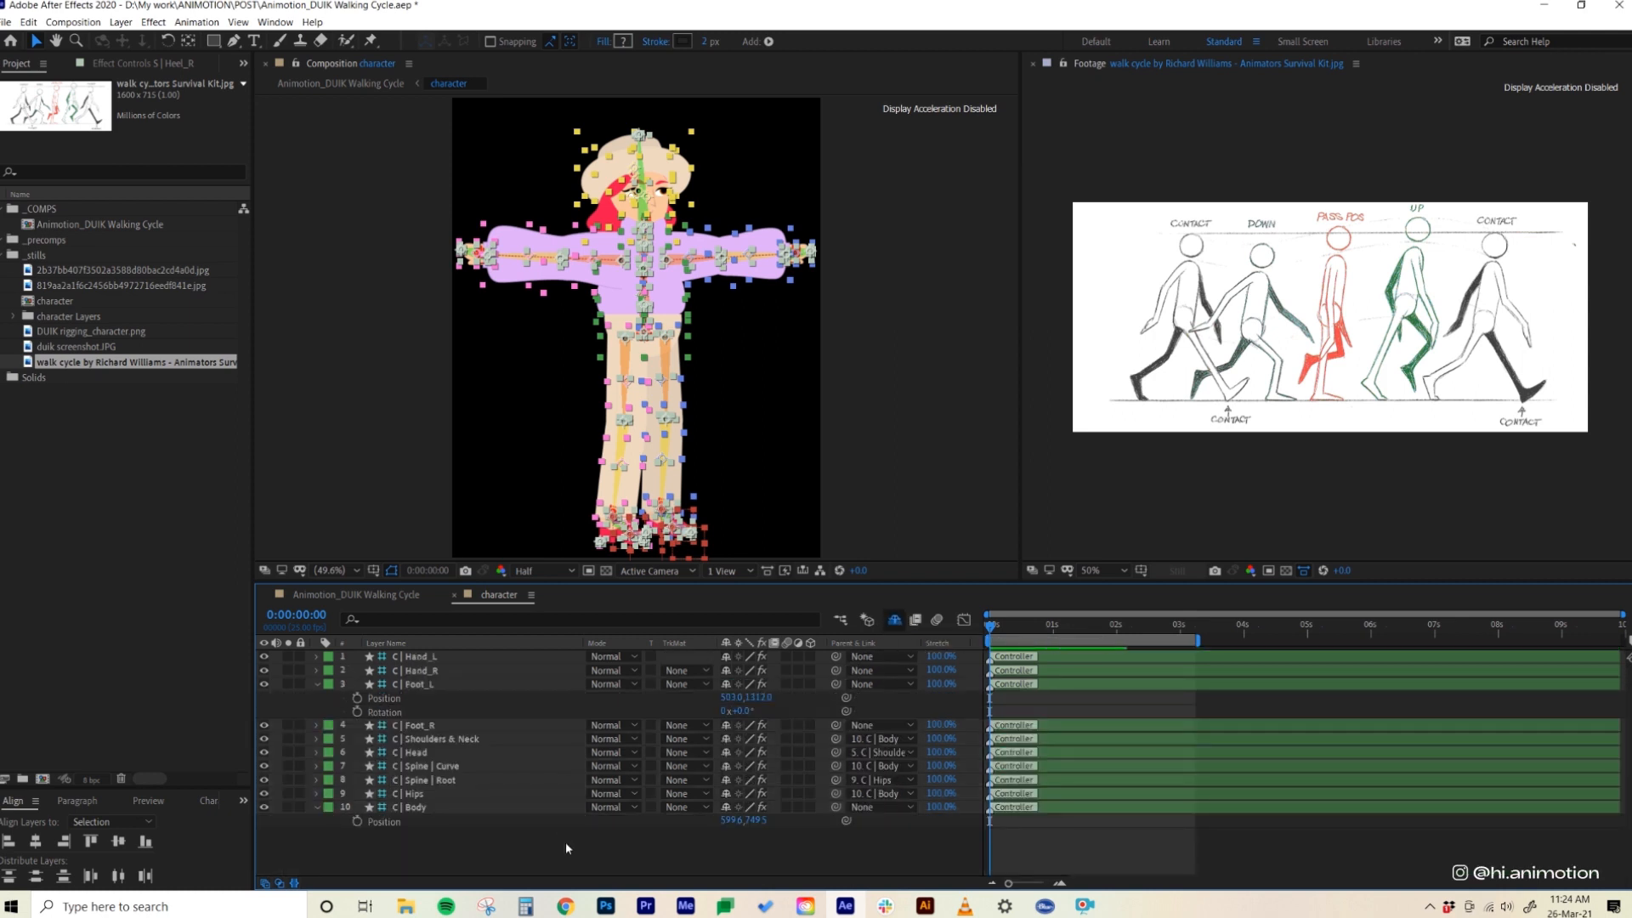
- Hide the C | Hips, Spine | Root, Spine | Curve and Shoulders & Neck controller layers by making them shy
left_click(455, 792)
left_click(477, 780, "ctrl")
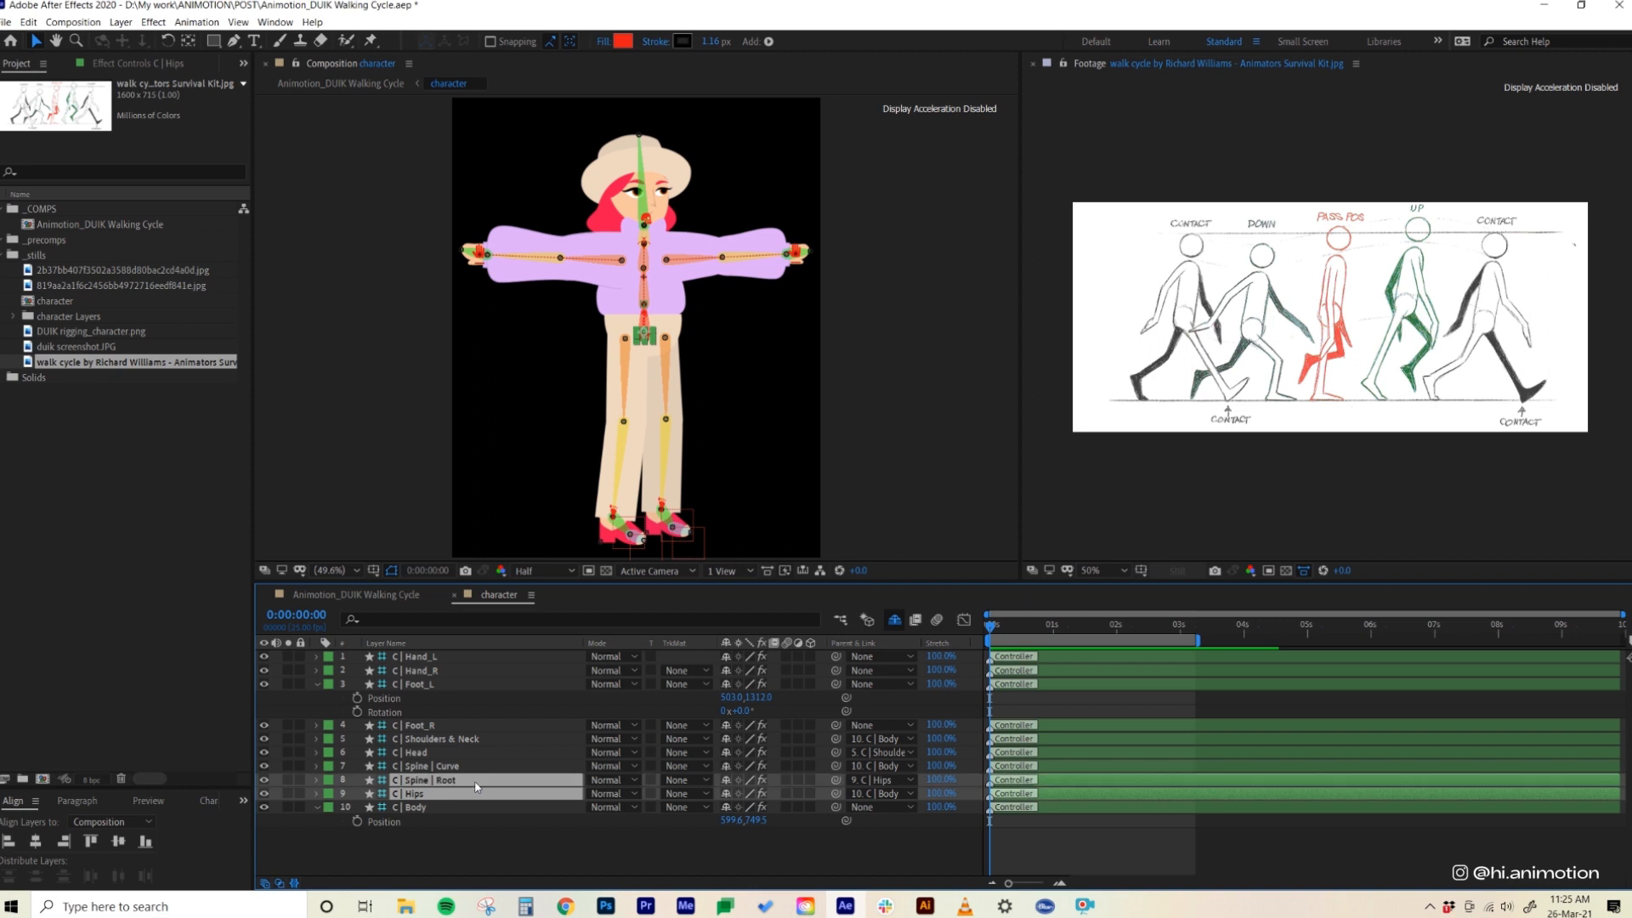
left_click(496, 768, "ctrl")
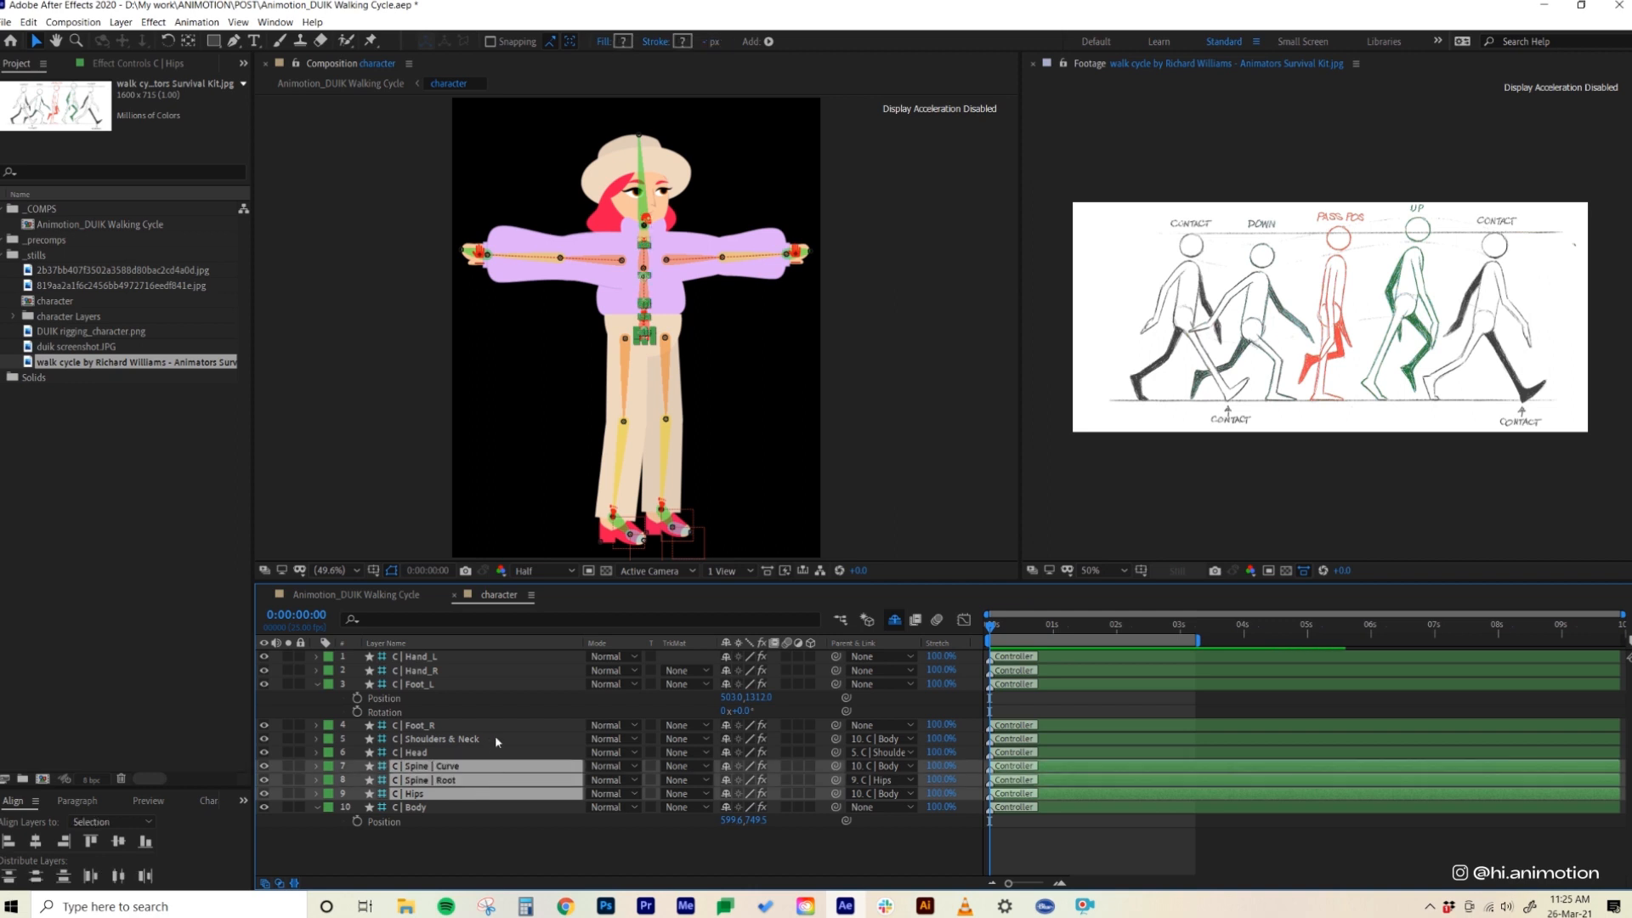
left_click(495, 738, "ctrl")
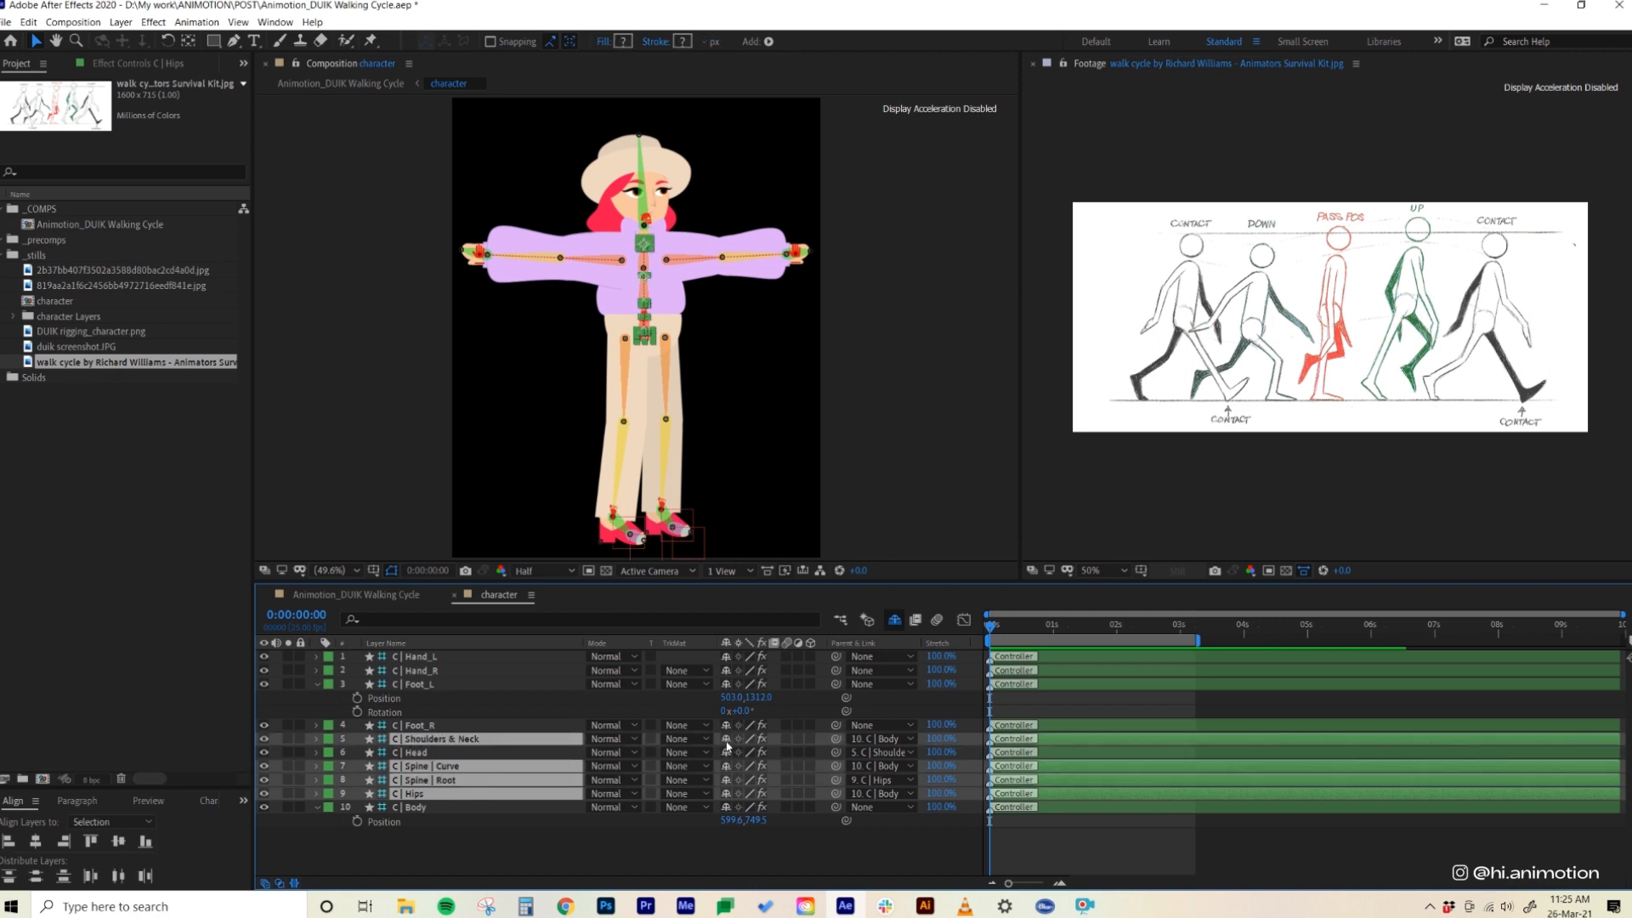
key("Delete")
- Start Position keyframes on C | Body at the first frame and lower the body to 599.6, 763.5
left_click(434, 753)
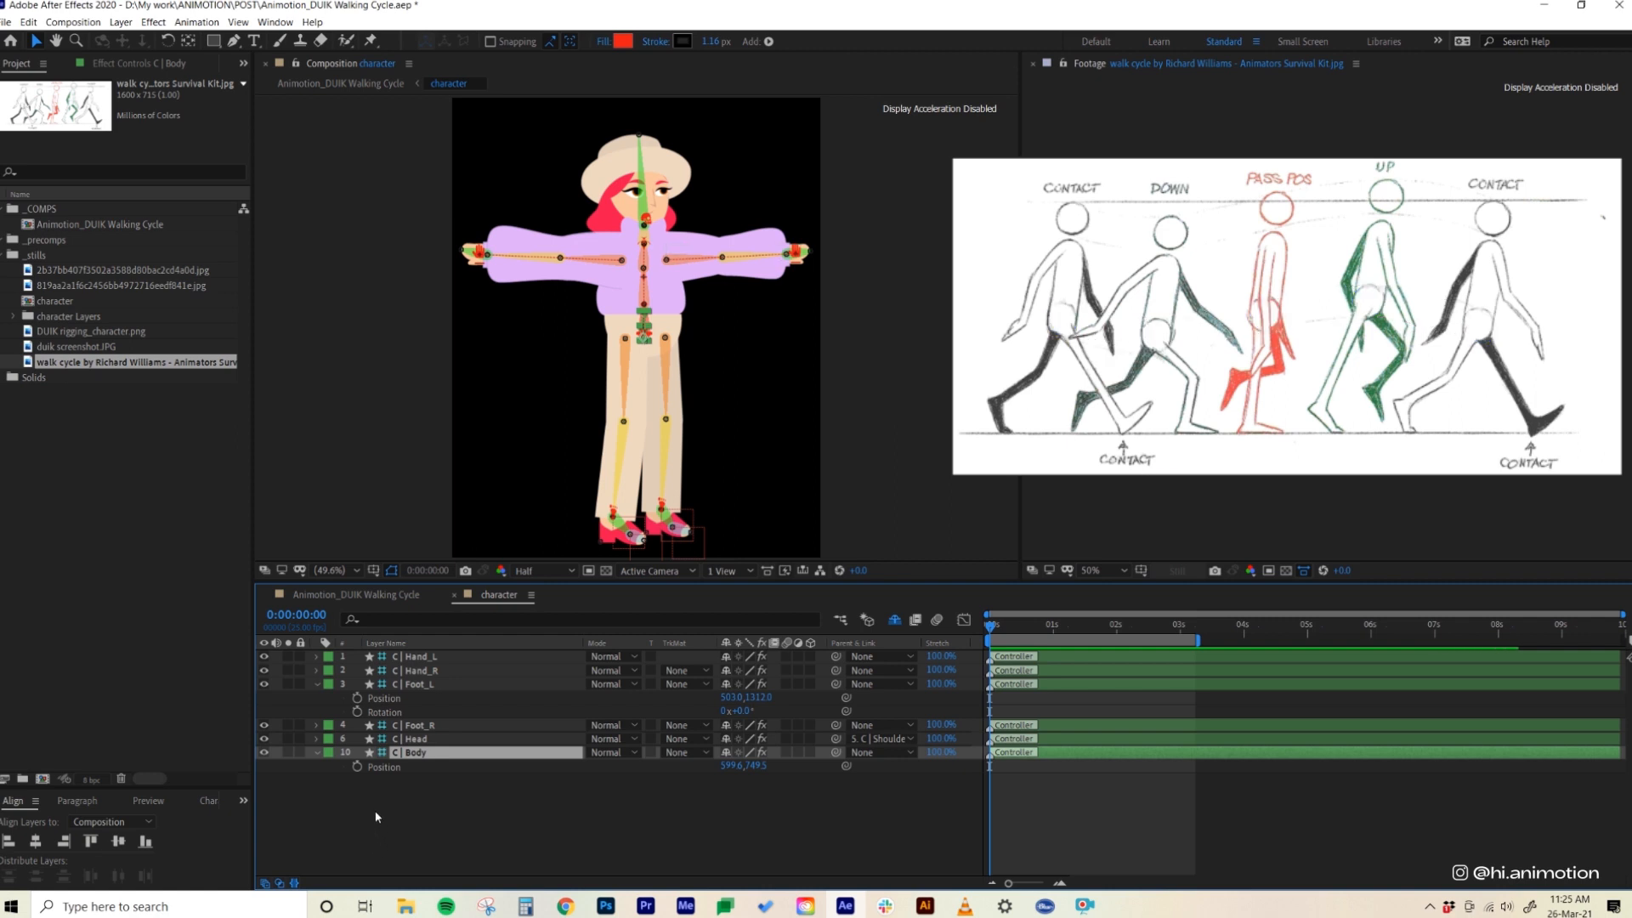
left_click(358, 768)
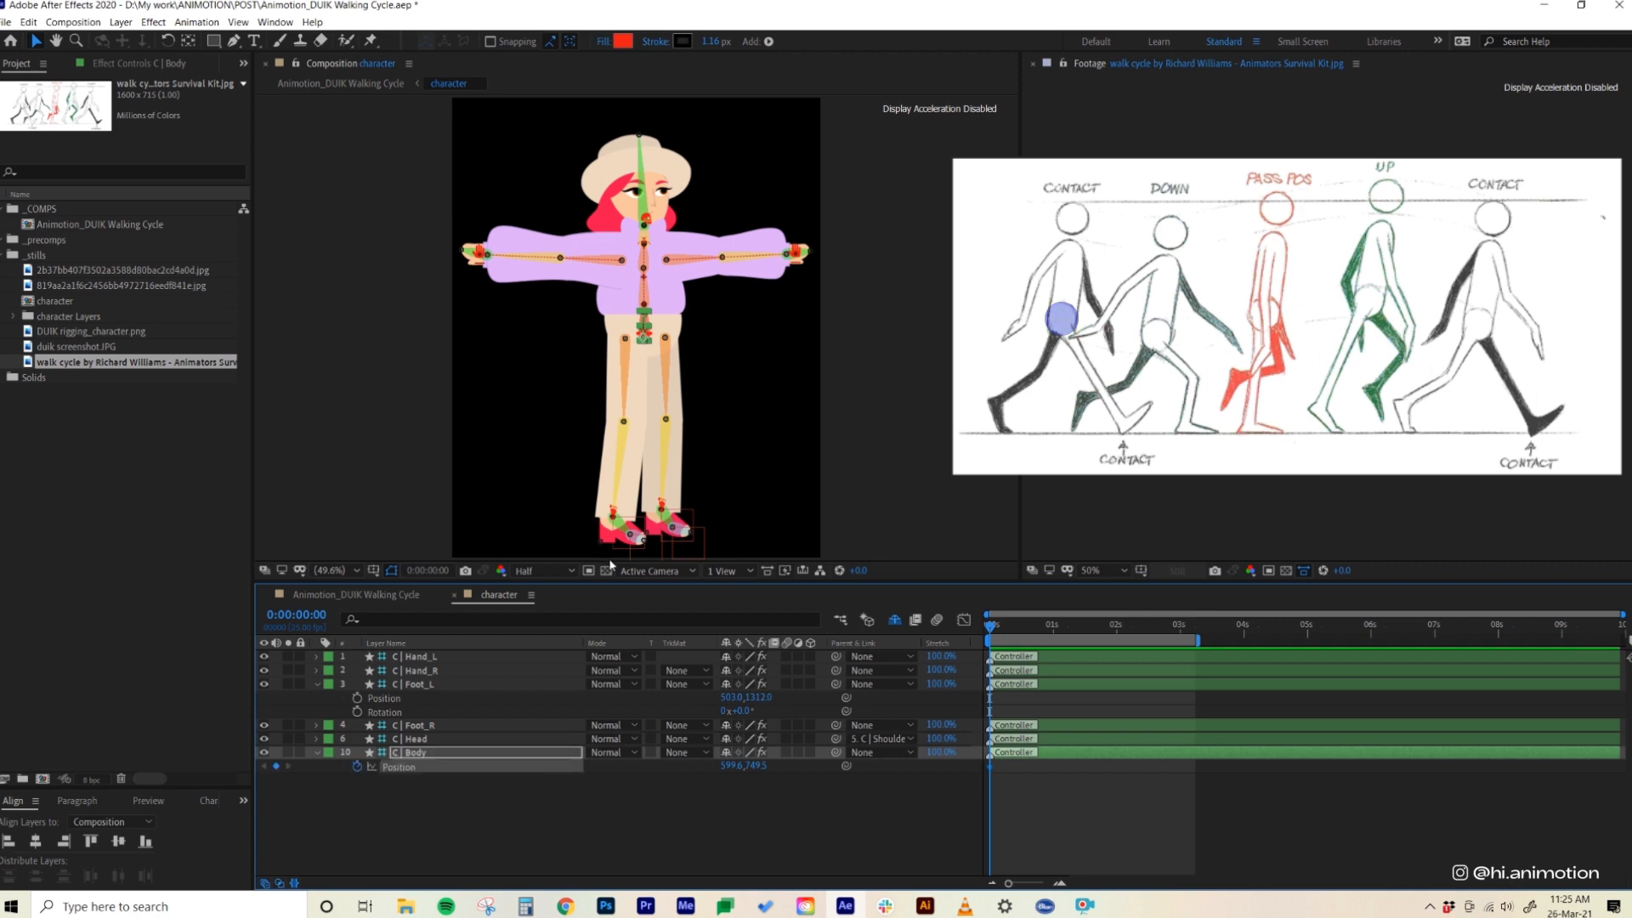
key("shift+Down")
key("Up")
key("Up")
key("Up")
key("Up")
key("Up")
key("Up")
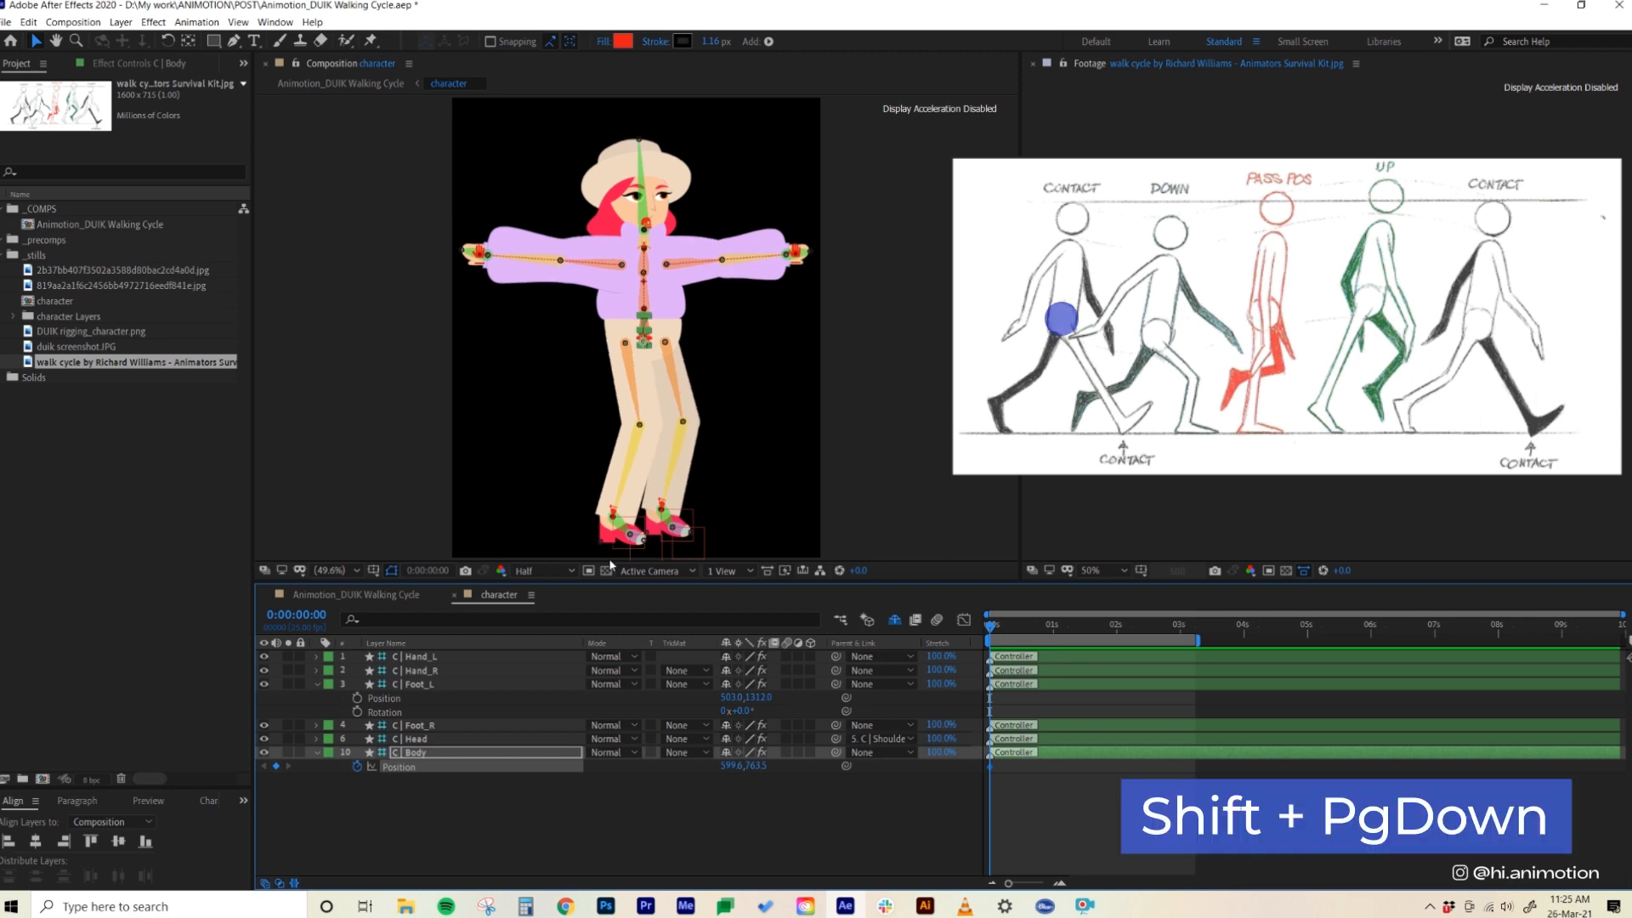
- Keyframe C | Body's Position at 599.6, 783.5 on frame 10 and 599.6, 759.5 on frame 20
key("shift+Page_Down")
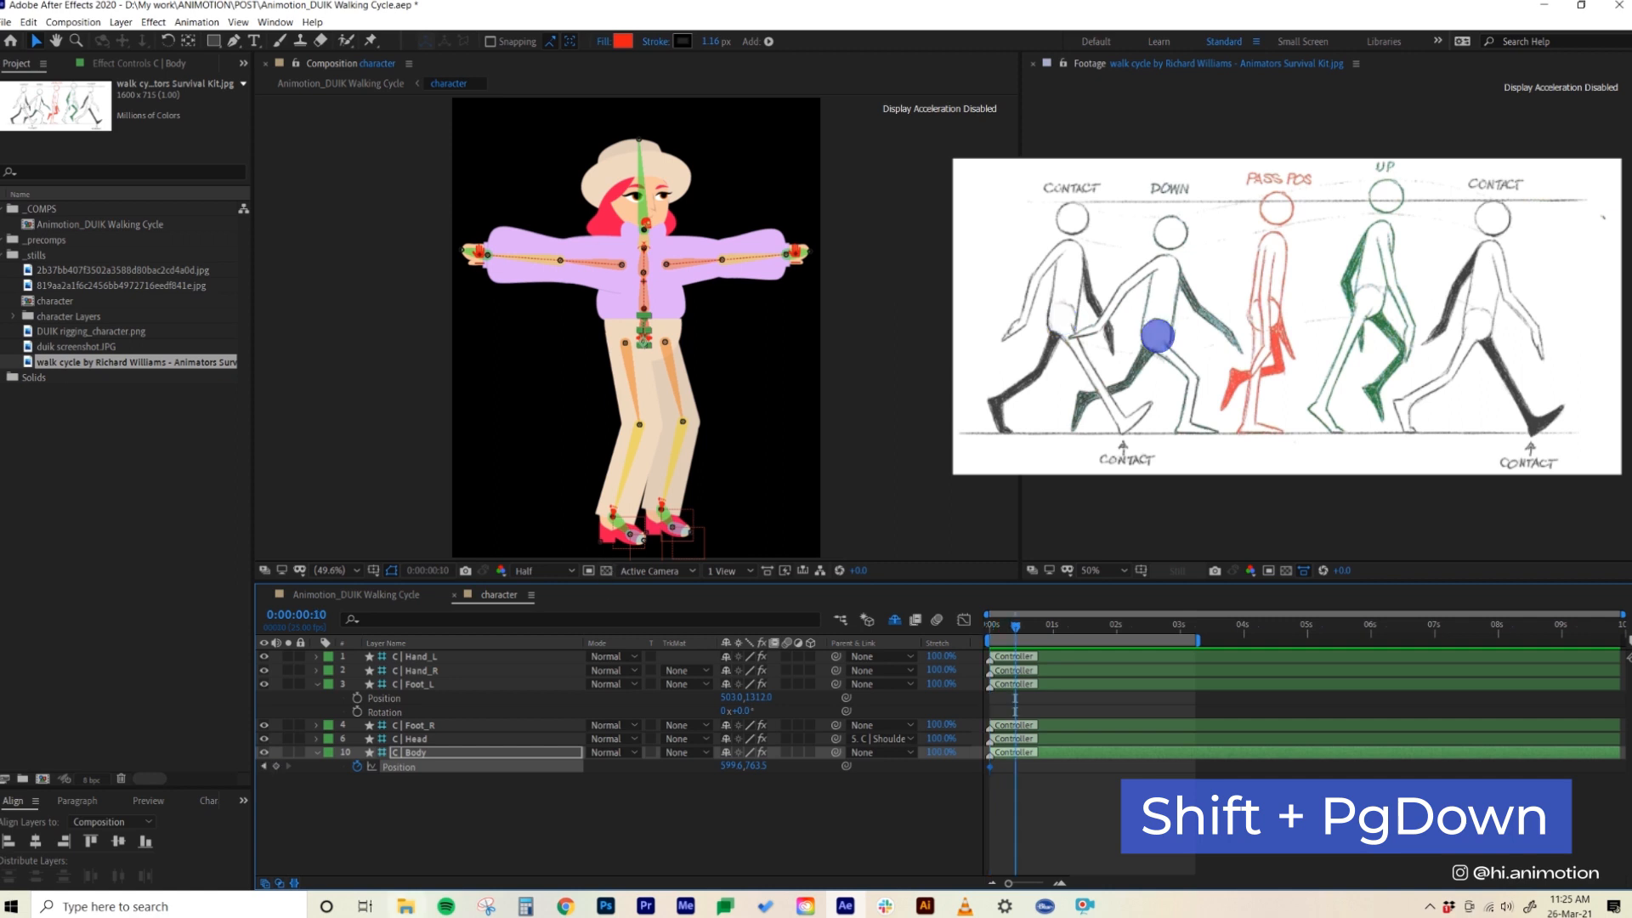
key("alt+shift+p")
key("shift+Down")
key("shift+Page_Down")
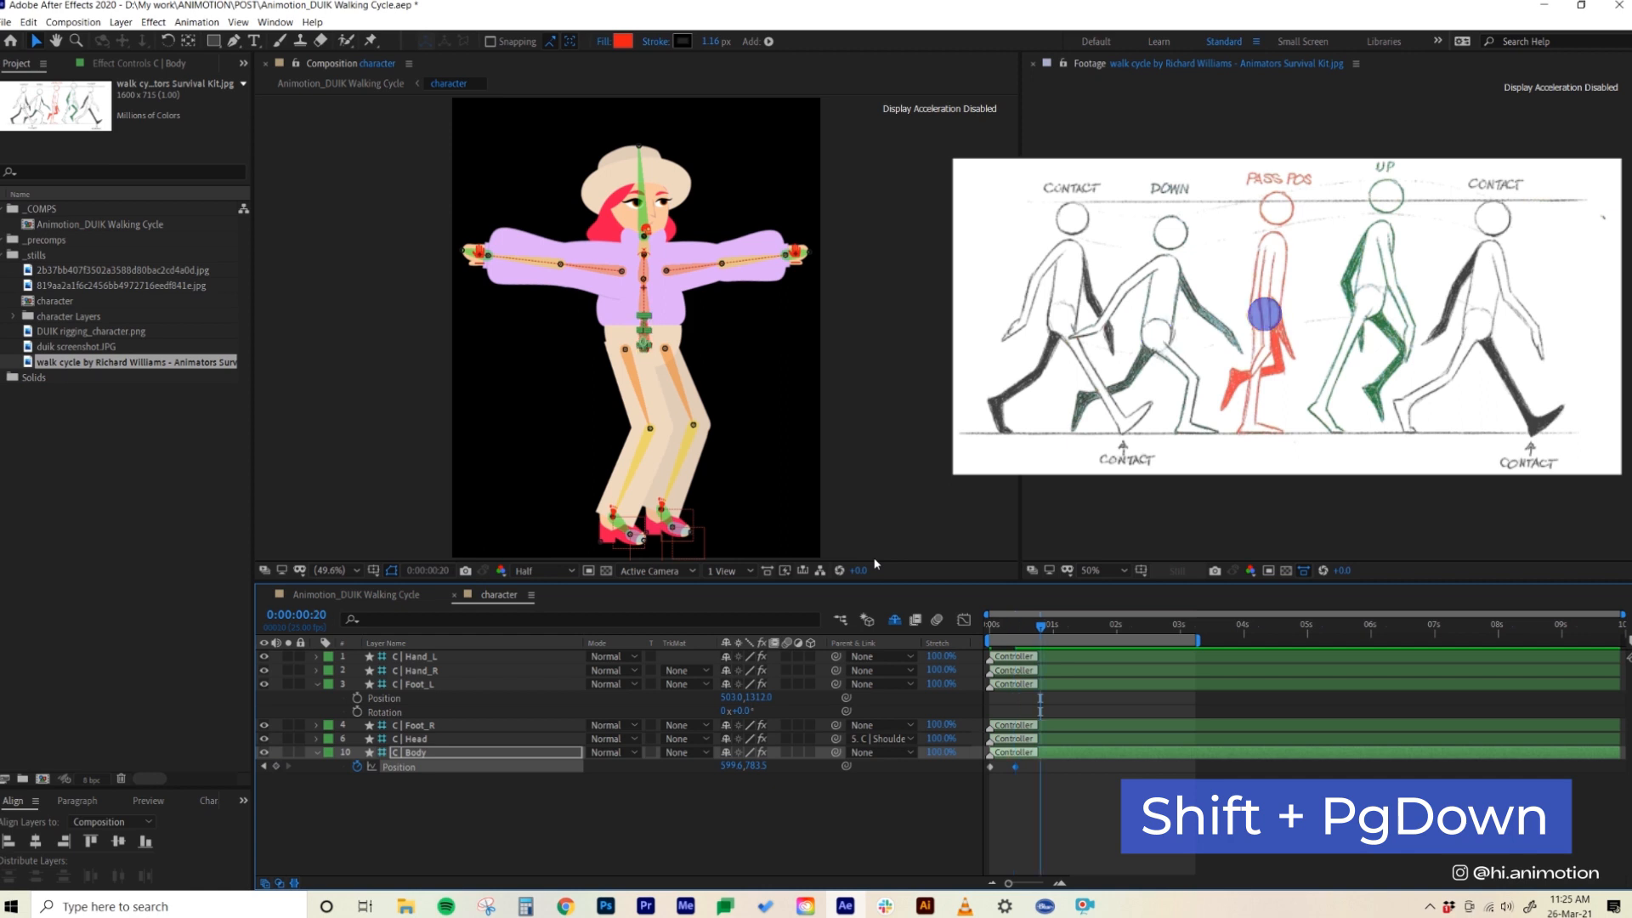
key("shift+Up")
key("shift+Up")
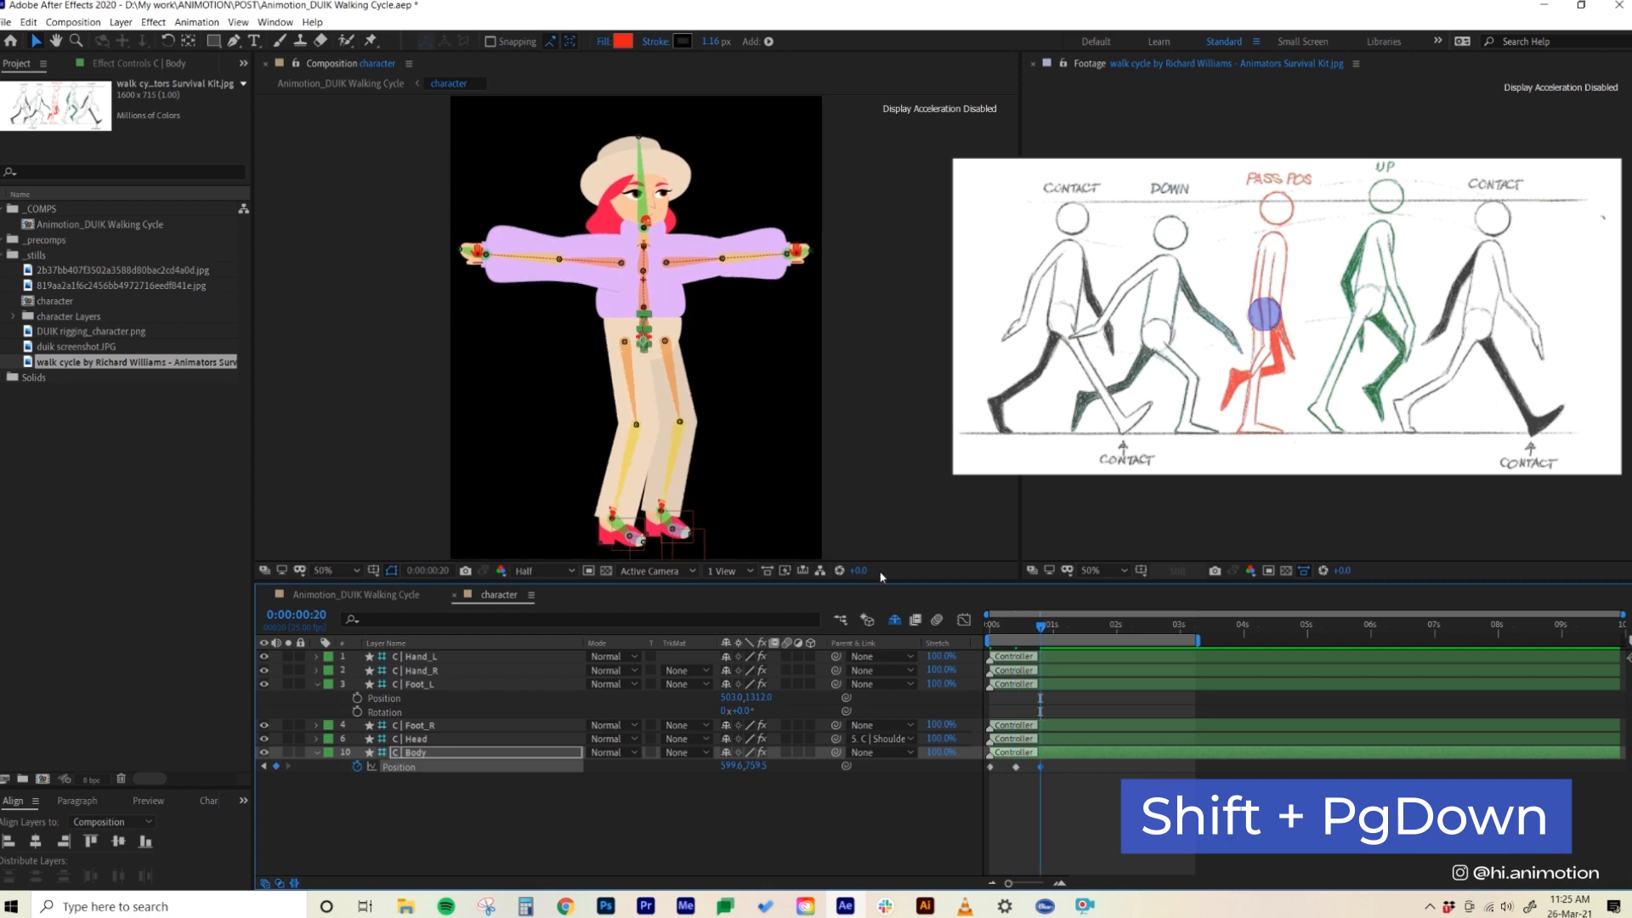
- Keyframe C | Body's Position at 599.6, 739.5 on 0:00:01:05 and at 599.6, 763.5 on 0:00:01:15
key("shift+Page_Down")
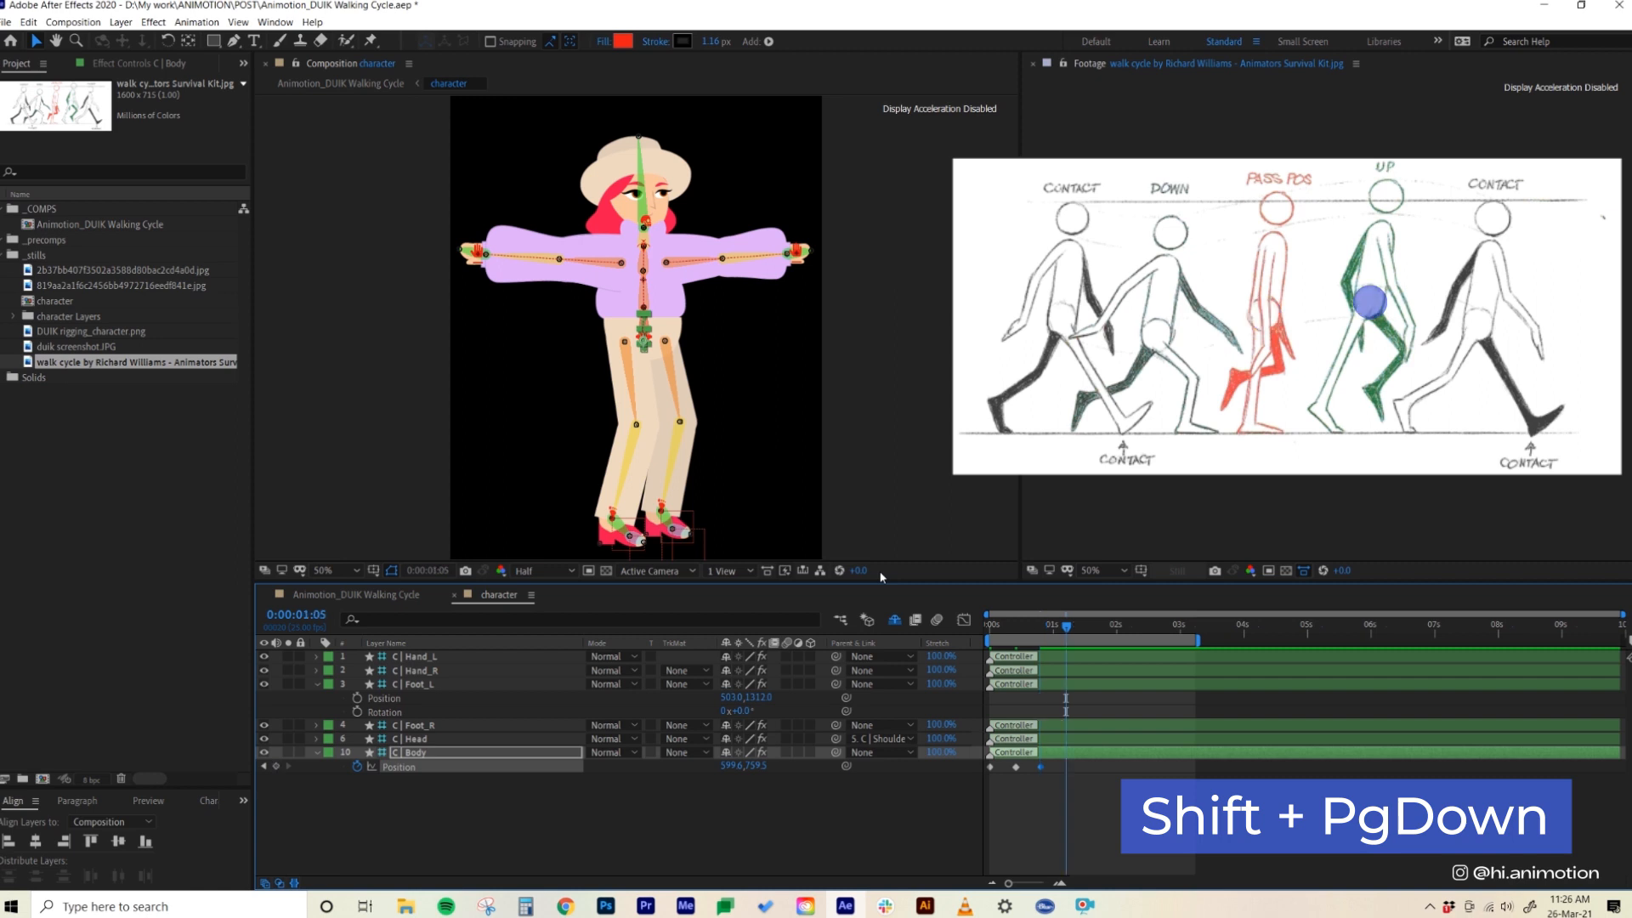
key("shift+Up")
key("shift+Up")
key("shift+Page_Down")
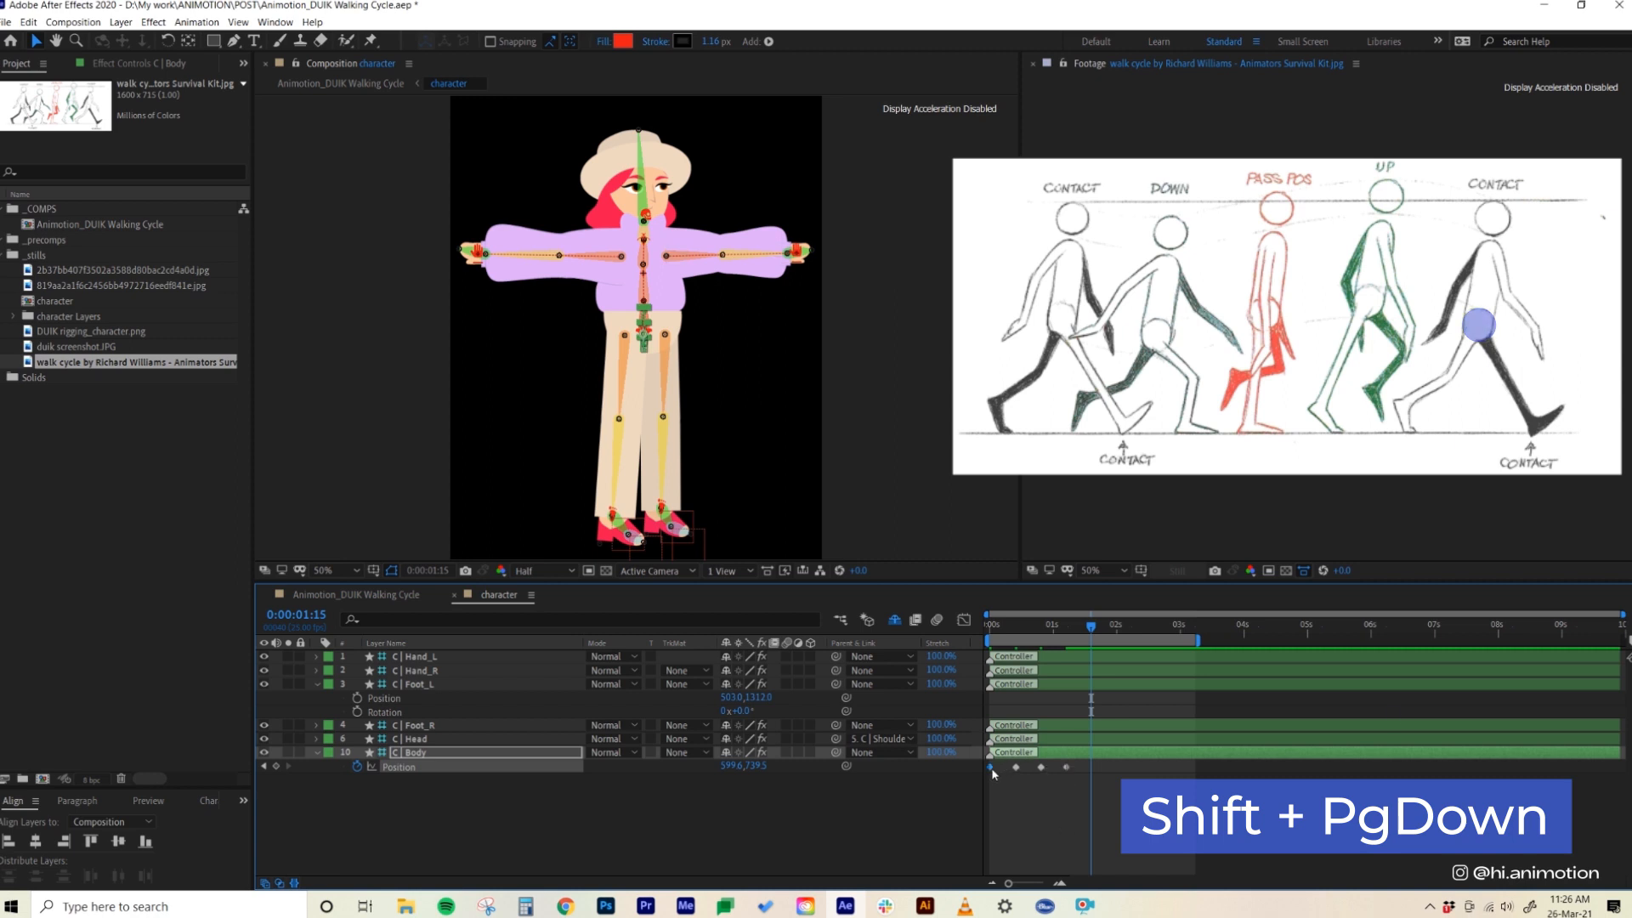
key("shift+Down")
key("shift+Down")
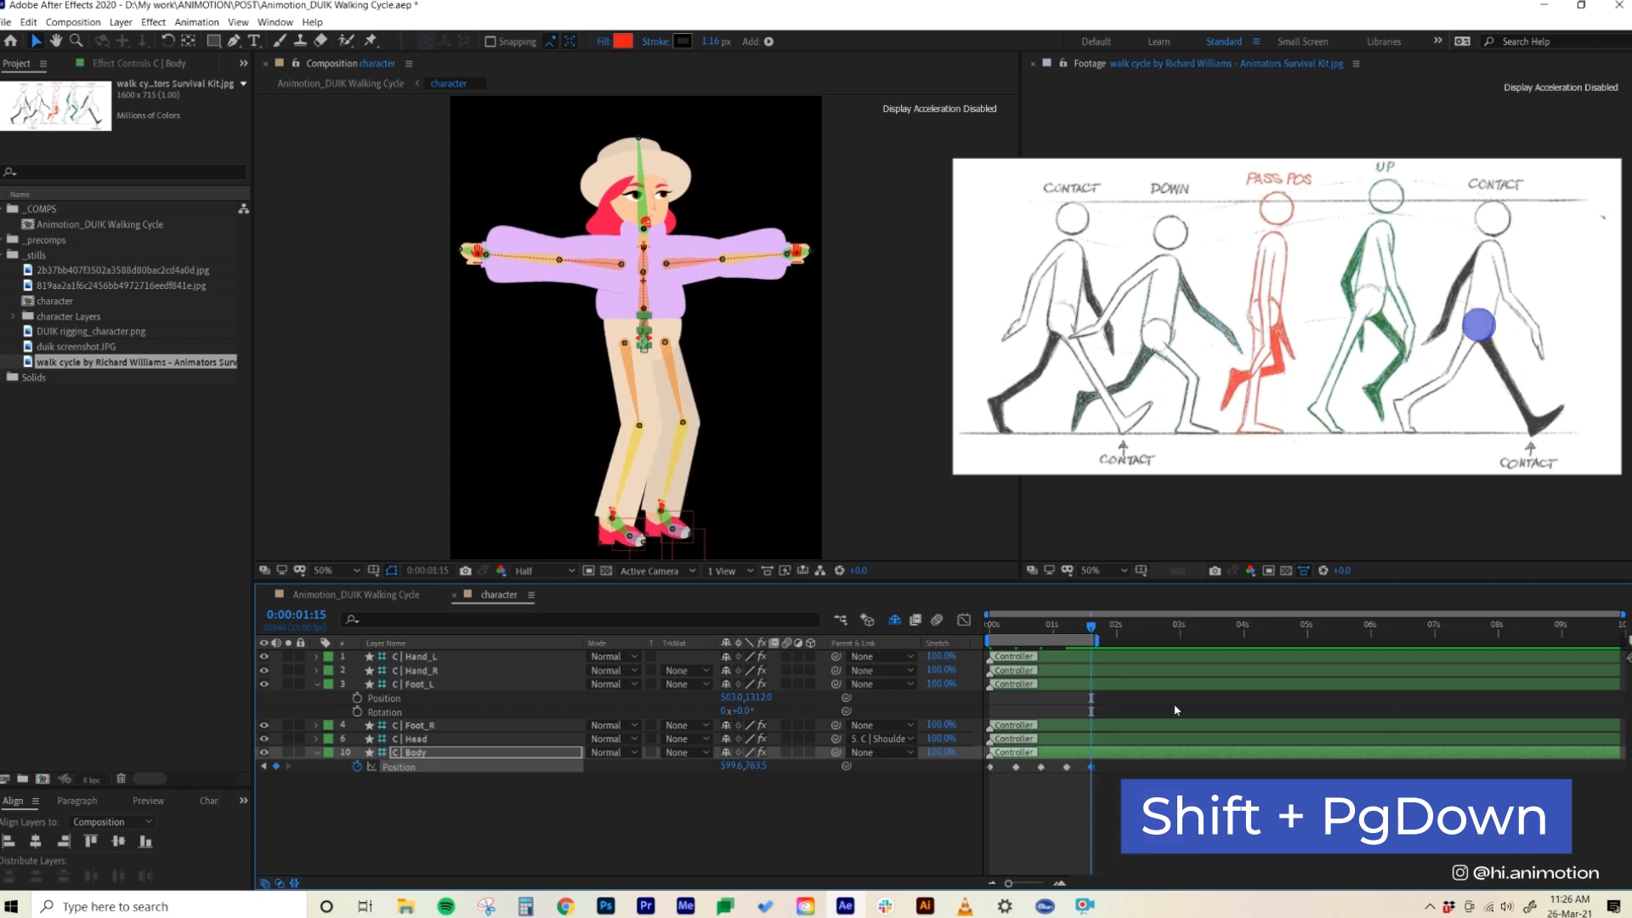
- End the work area at 0:00:01:15 and preview the body's up-and-down motion
key("n")
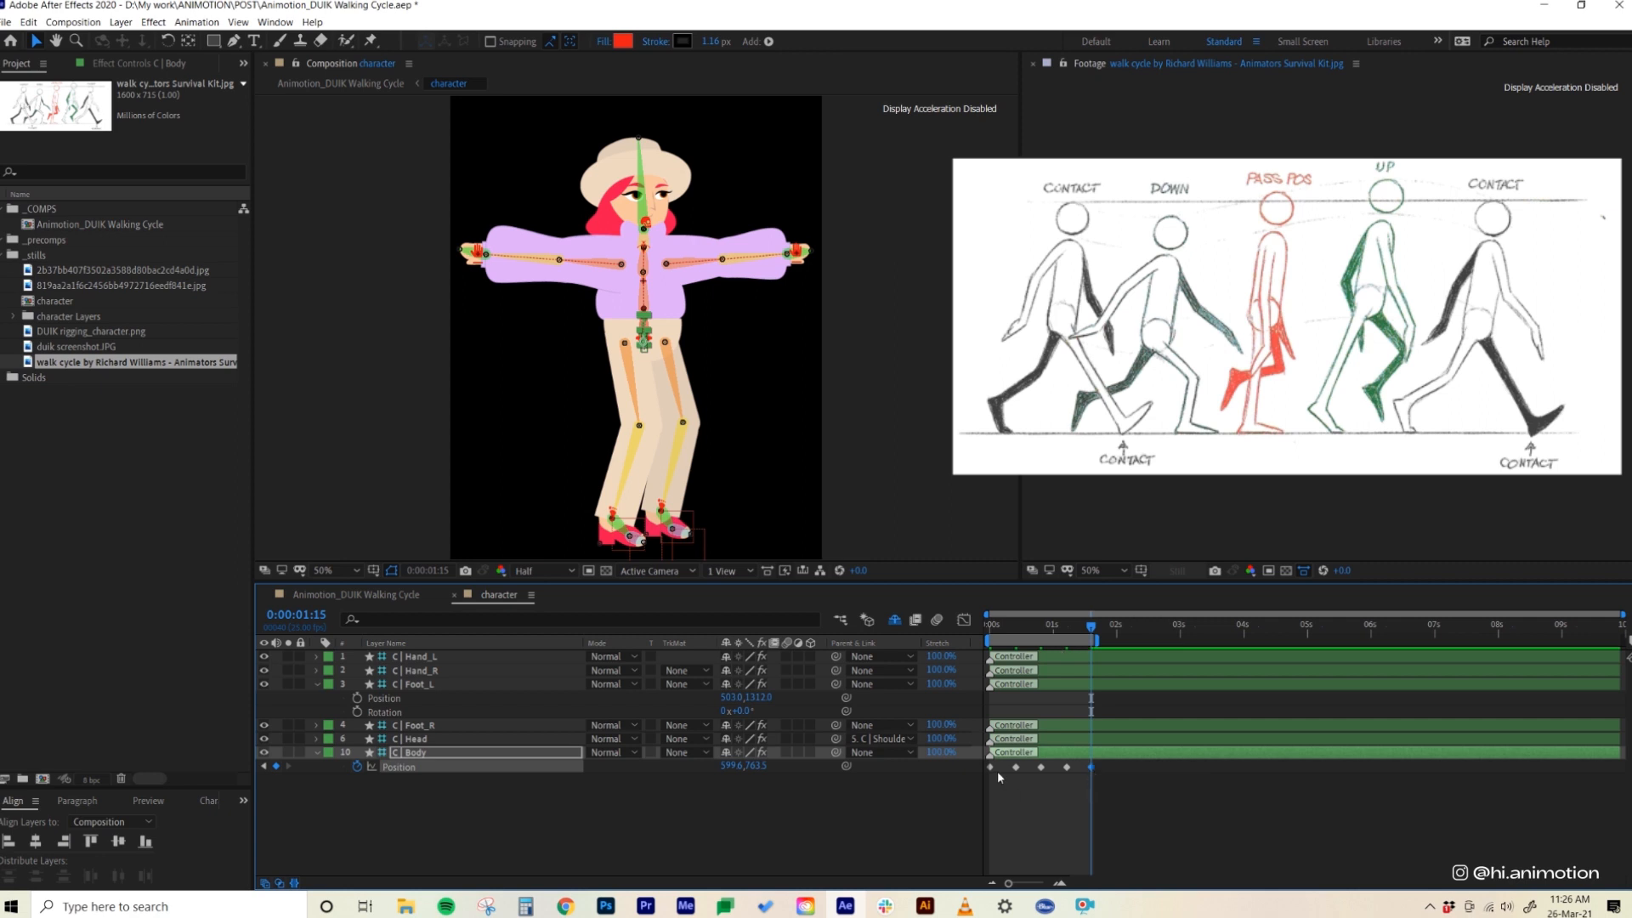
mouse_move(1094, 772)
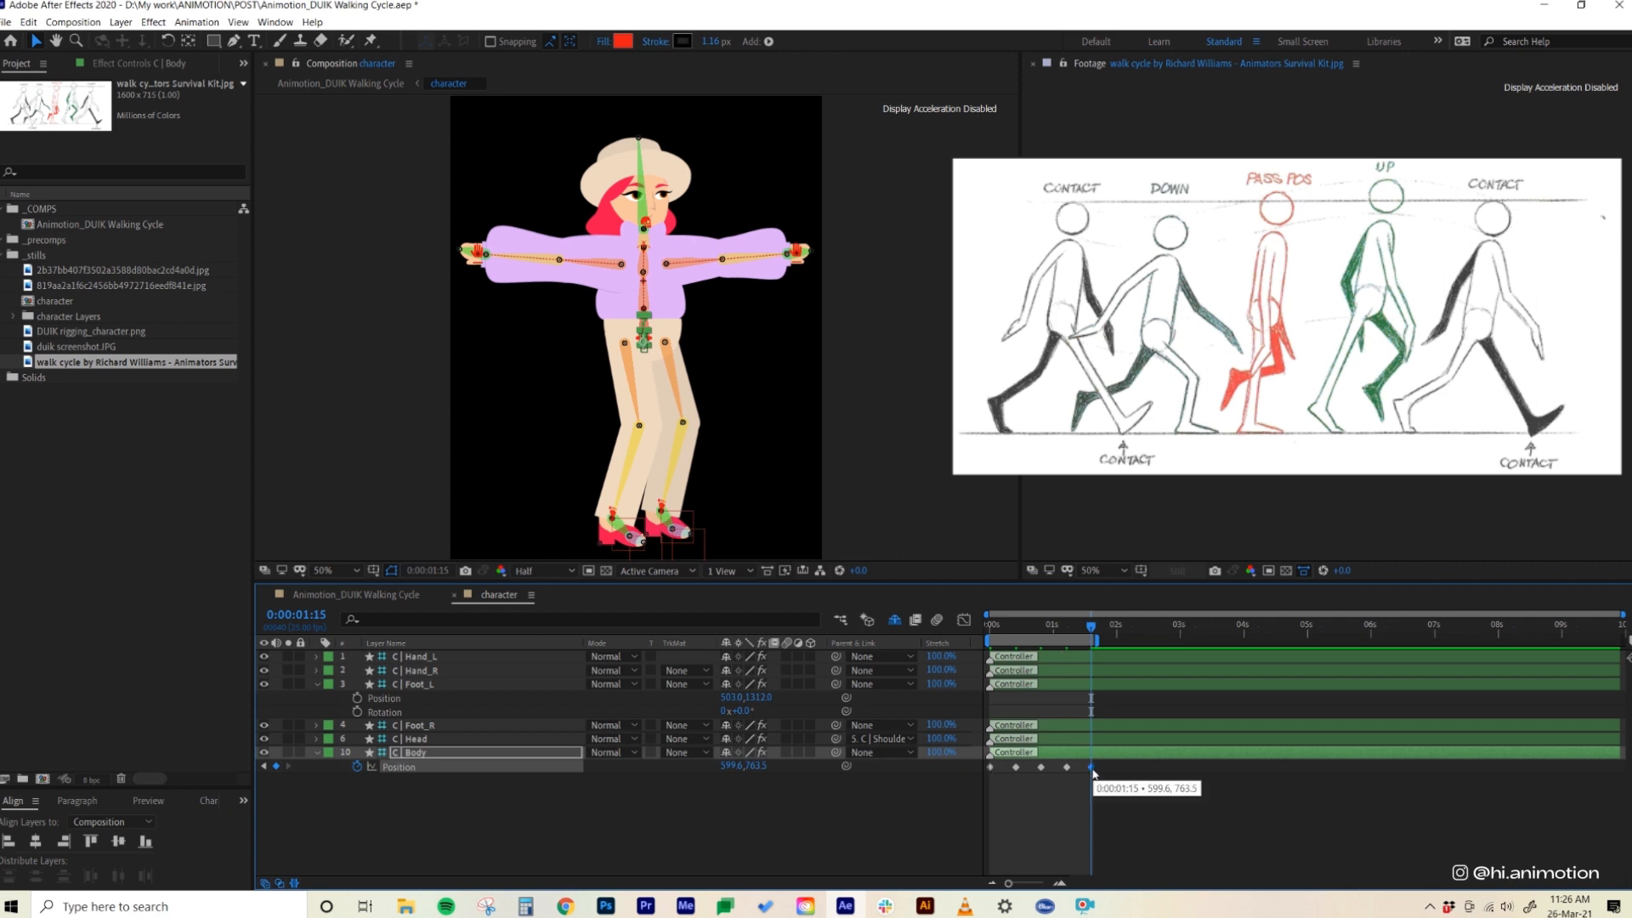
key("space")
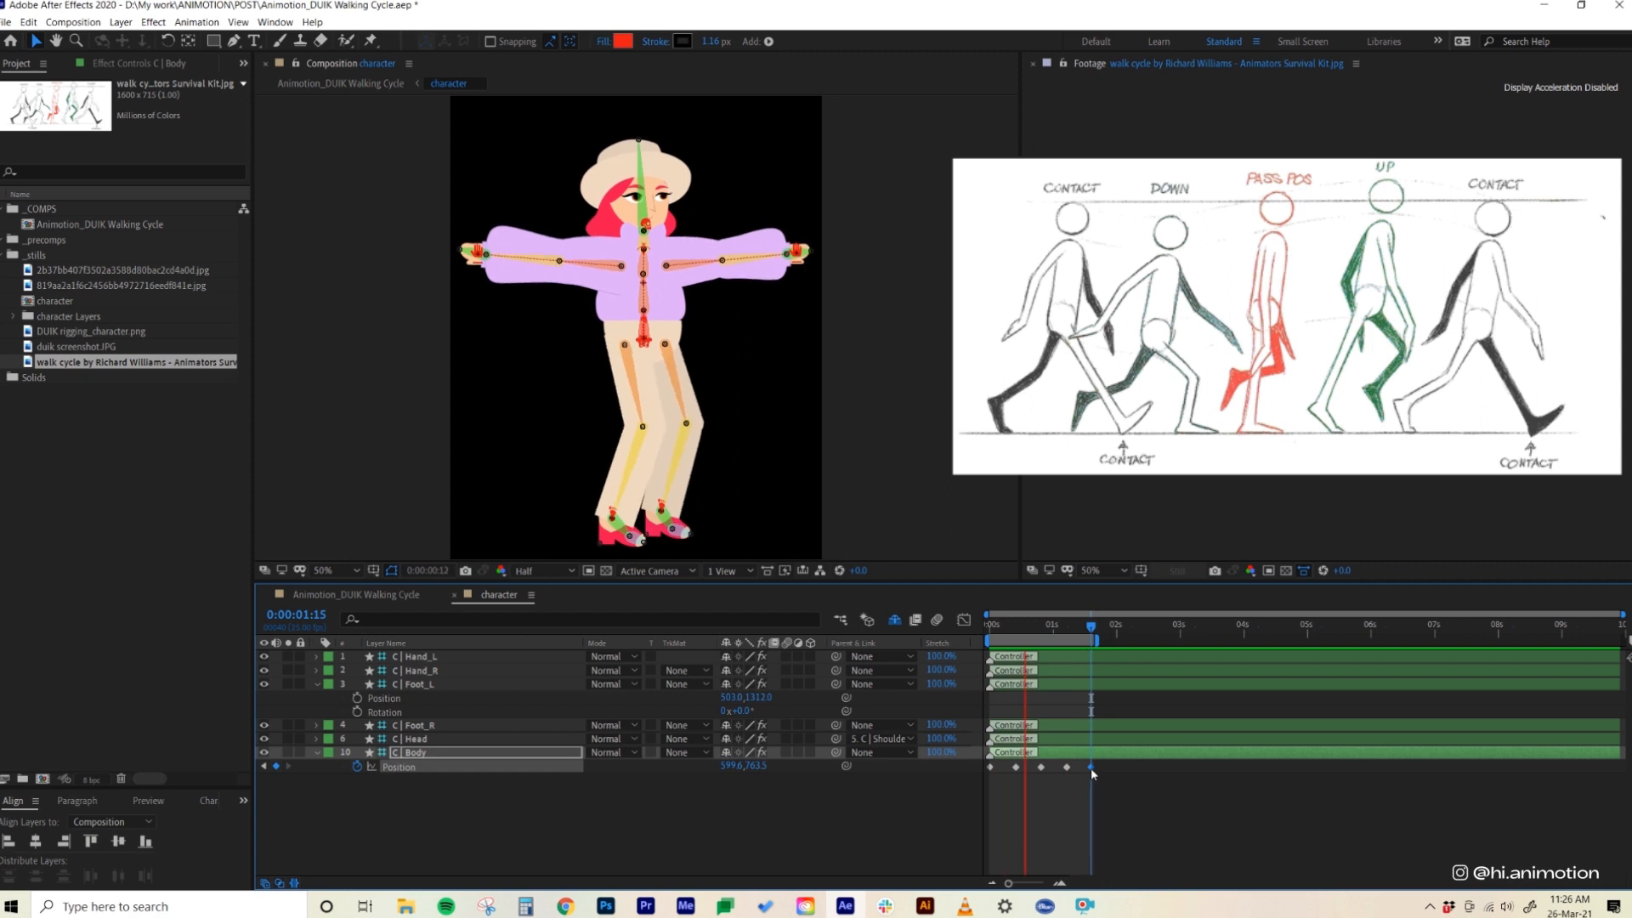
key("space")
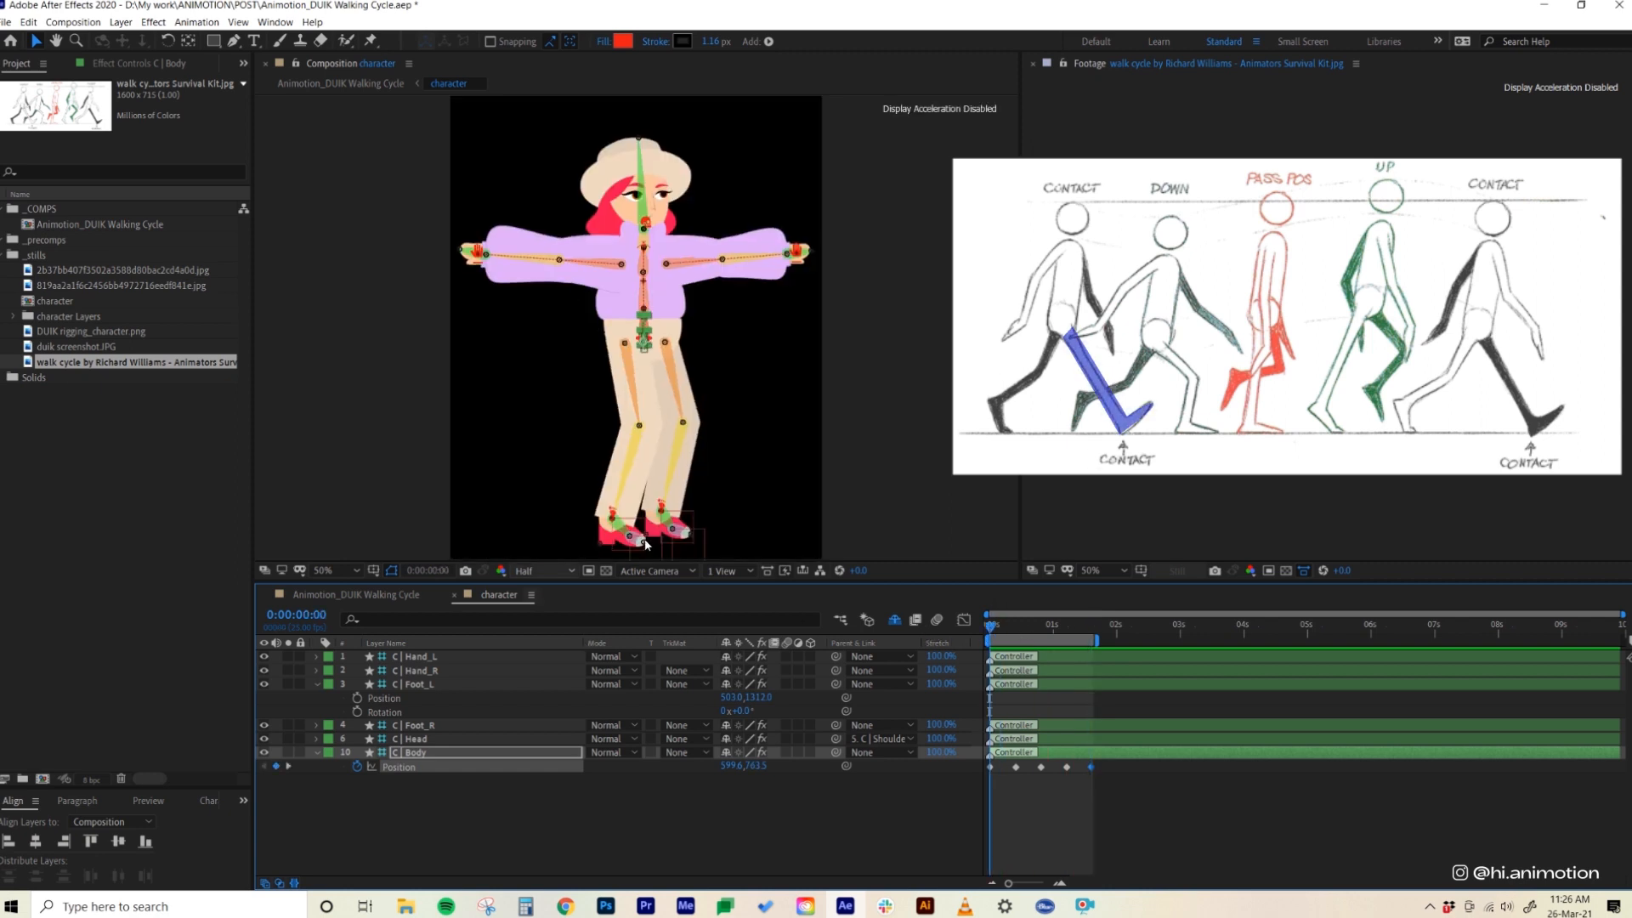
- Start Position and Rotation keyframes on the C | Foot_L controller at the first frame
left_click(614, 519)
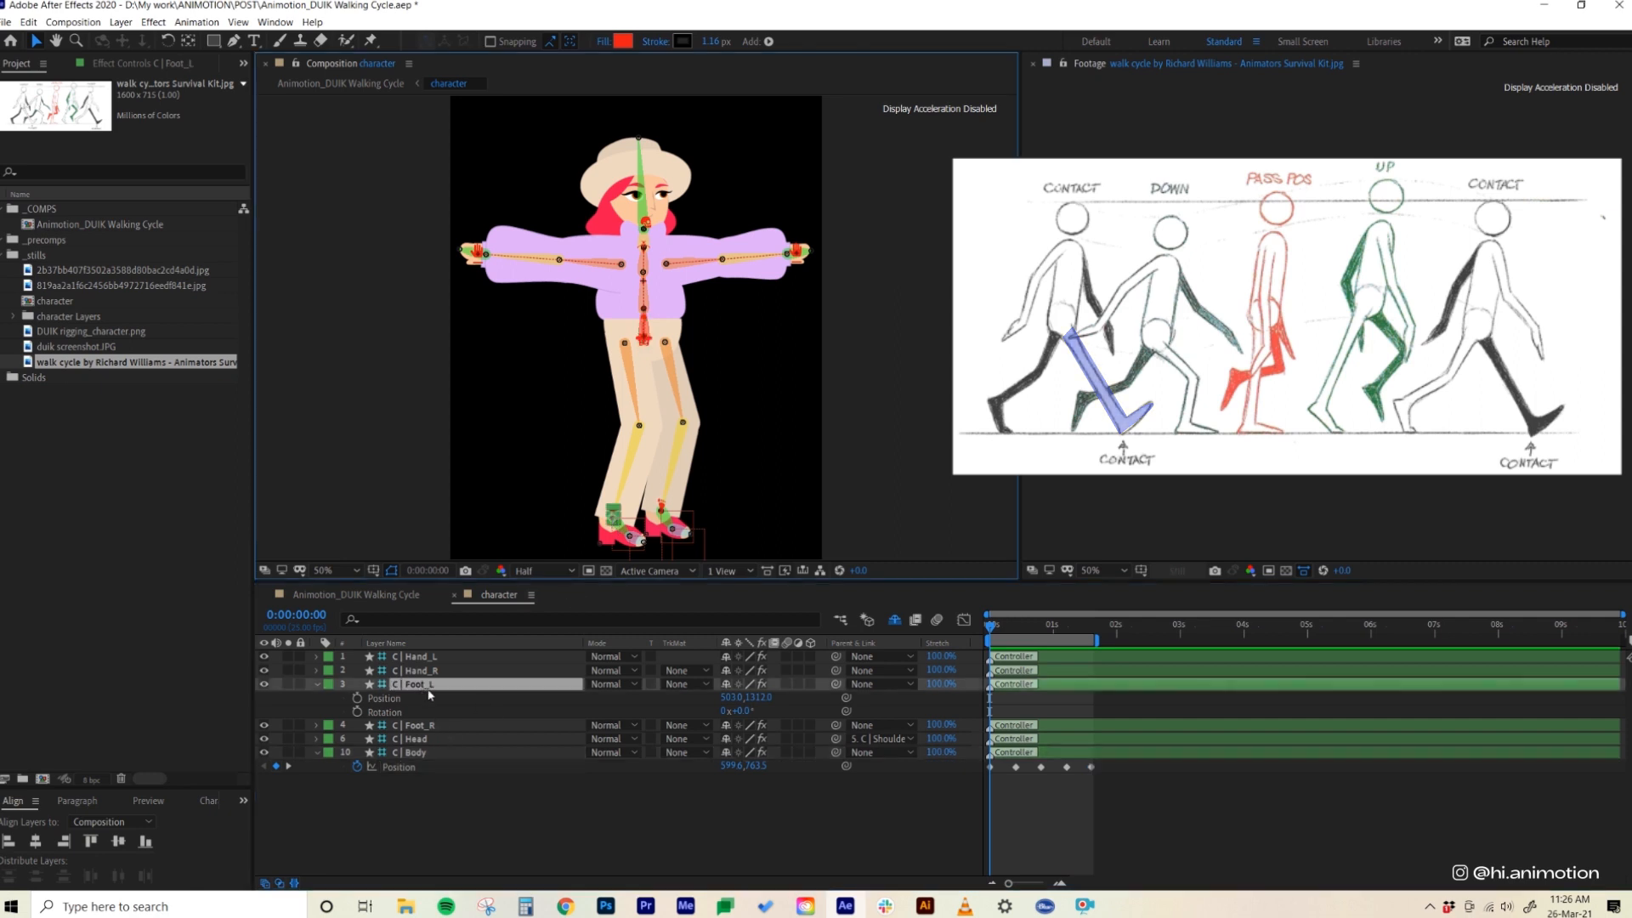
left_click(357, 699)
left_click(357, 712)
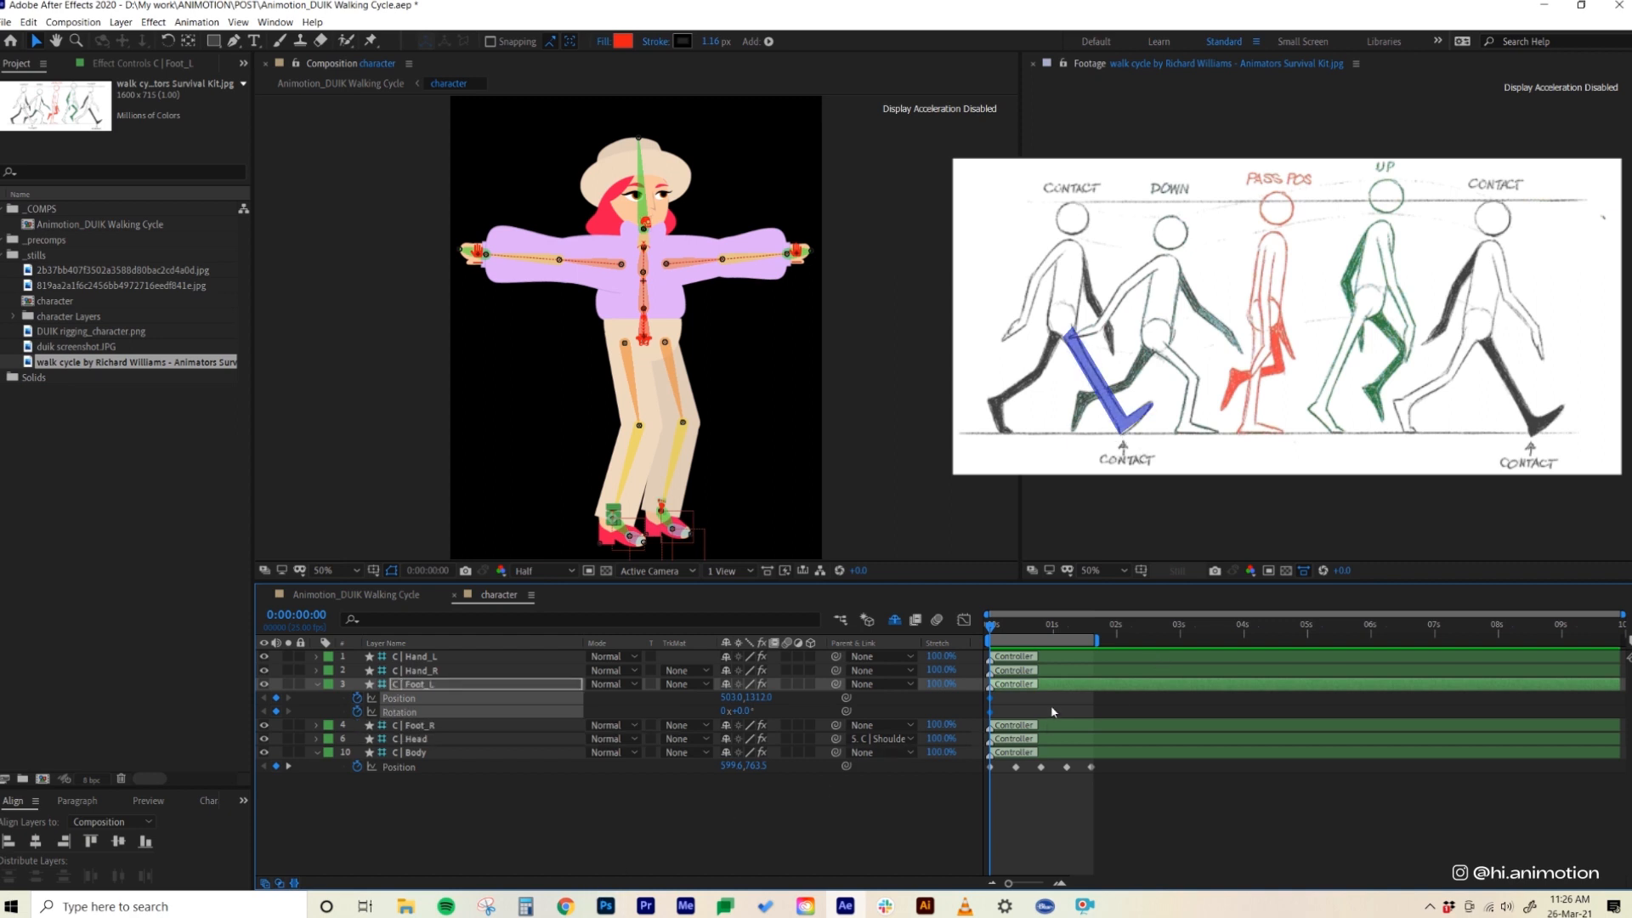
- Pose C | Foot_L for the first contact by setting Position to 683, 1308 and Rotation to about -20°
left_click(1072, 689)
key("shift+Right")
key("shift+Right")
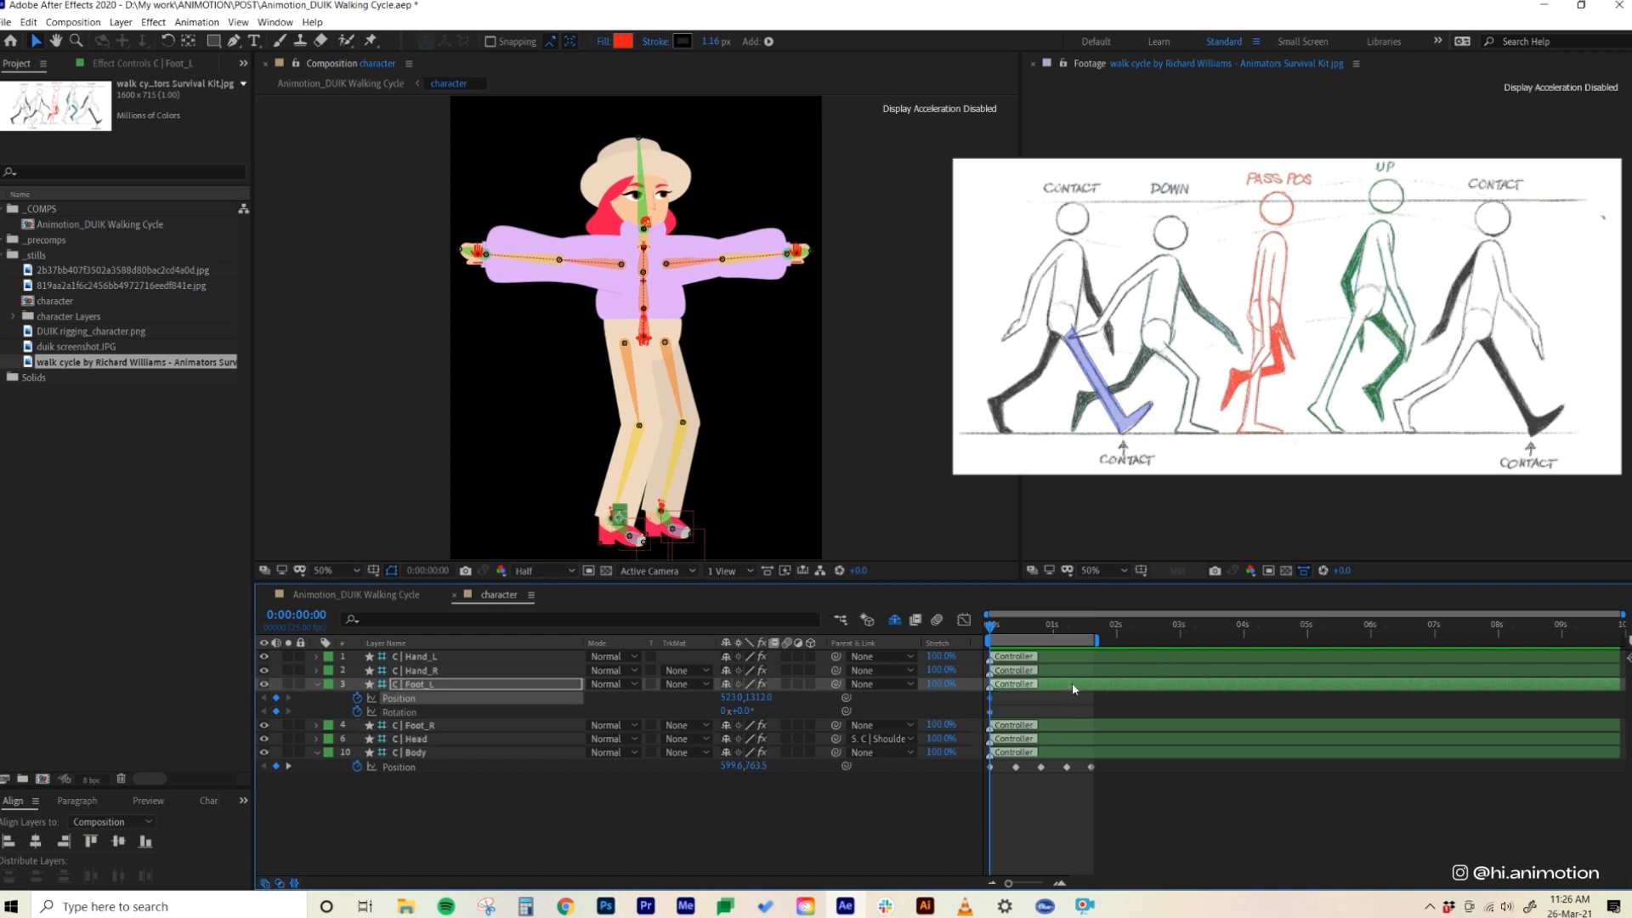
key("shift+Right")
key("shift+Right")
key("shift+Right")
key("shift+Right")
key("shift+Right")
key("shift+Right")
key("shift+Right")
key("shift+Right")
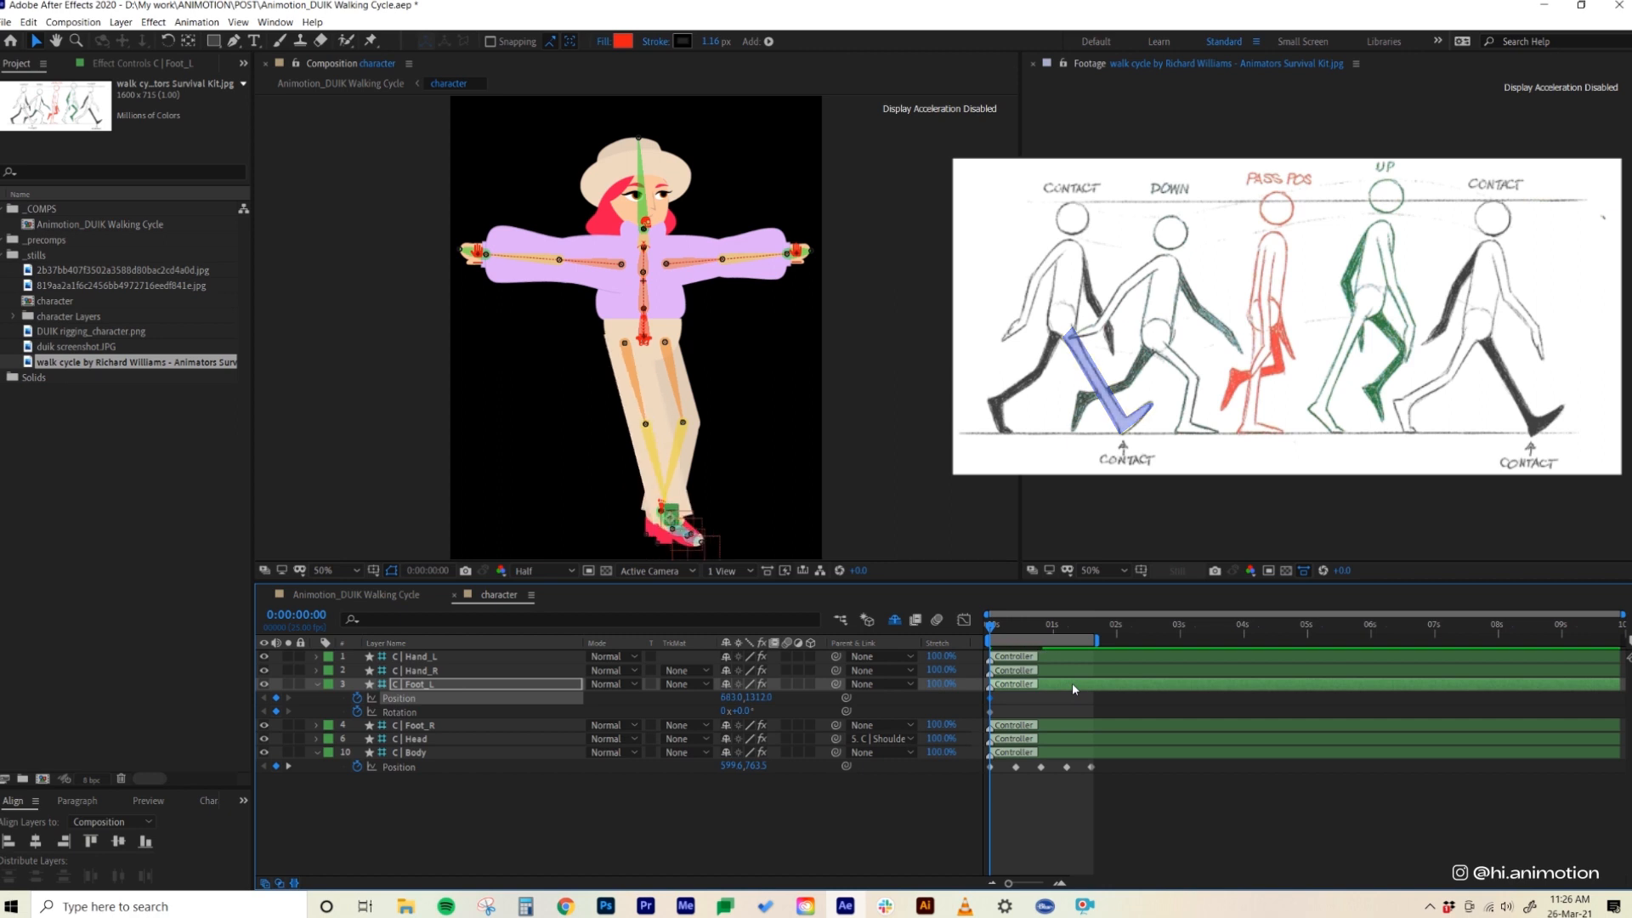
left_click_drag(759, 712, 725, 714)
left_click(1064, 686)
key("Up")
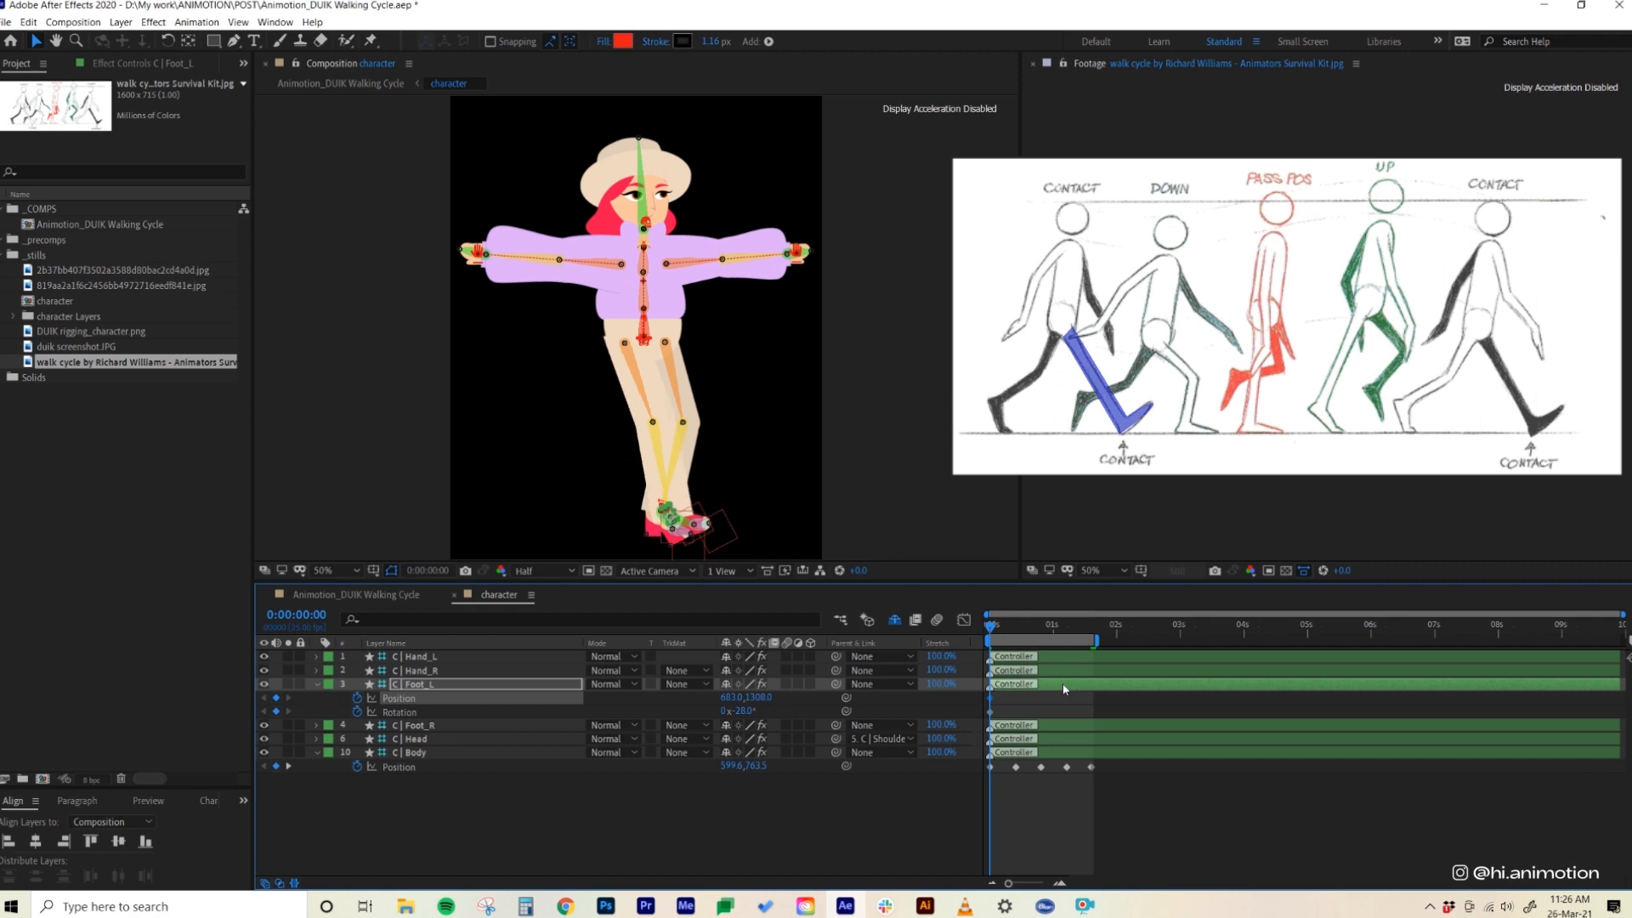
- At frame 10, keyframe C | Foot_L's current Position and set its Rotation to 0° for the down pose
key("shift+Page_Down")
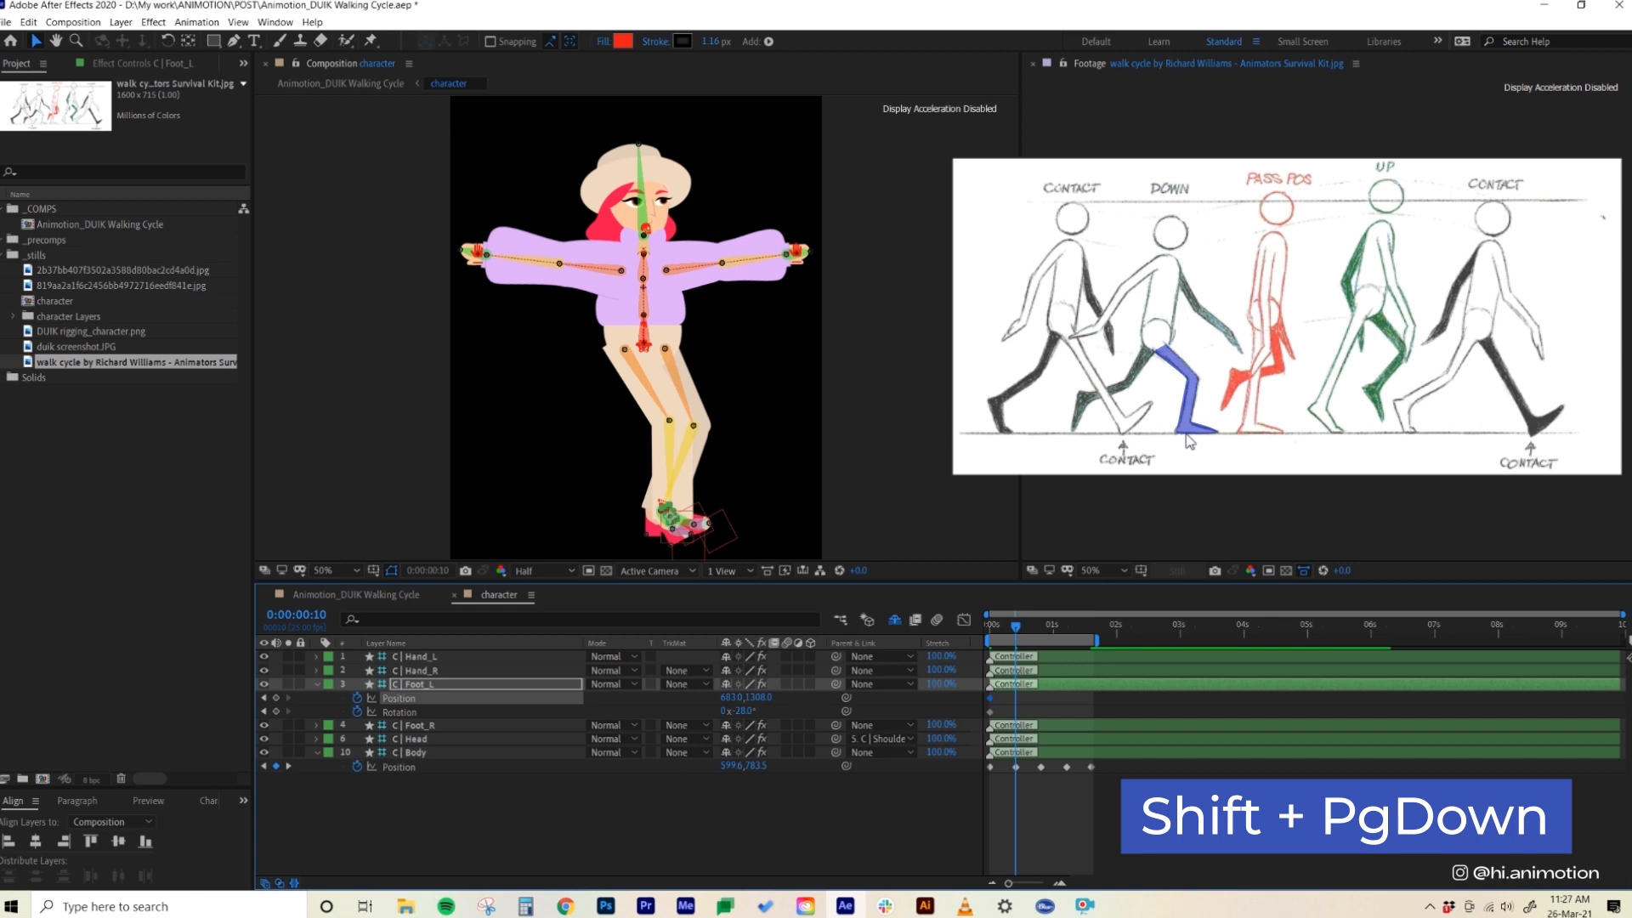
left_click(276, 697)
left_click(742, 713)
type("0")
key("Return")
- At frame 20, move C | Foot_L back to 503, 1308 and keyframe its current Rotation for the passing pose
key("shift+Page_Down")
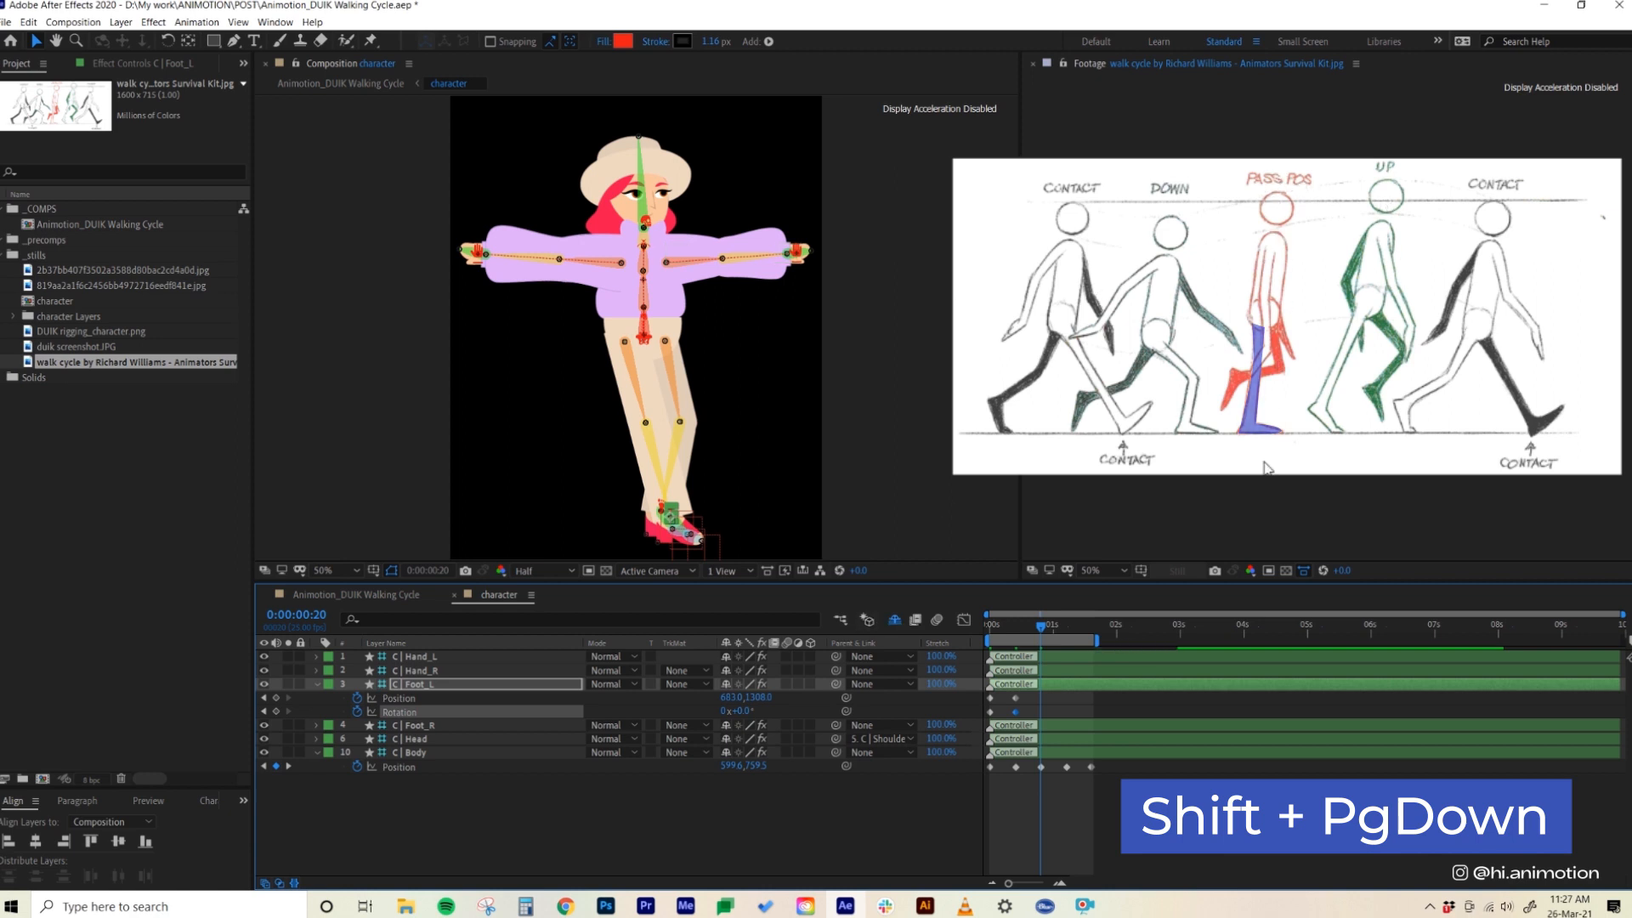
key("shift+Left")
key("shift+Left")
key("shift+Left")
key("shift+Left")
key("shift+Left")
key("shift+Left")
key("shift+Left")
key("shift+Left")
key("shift+Left")
key("shift+Left")
key("shift+Left")
key("shift+Left")
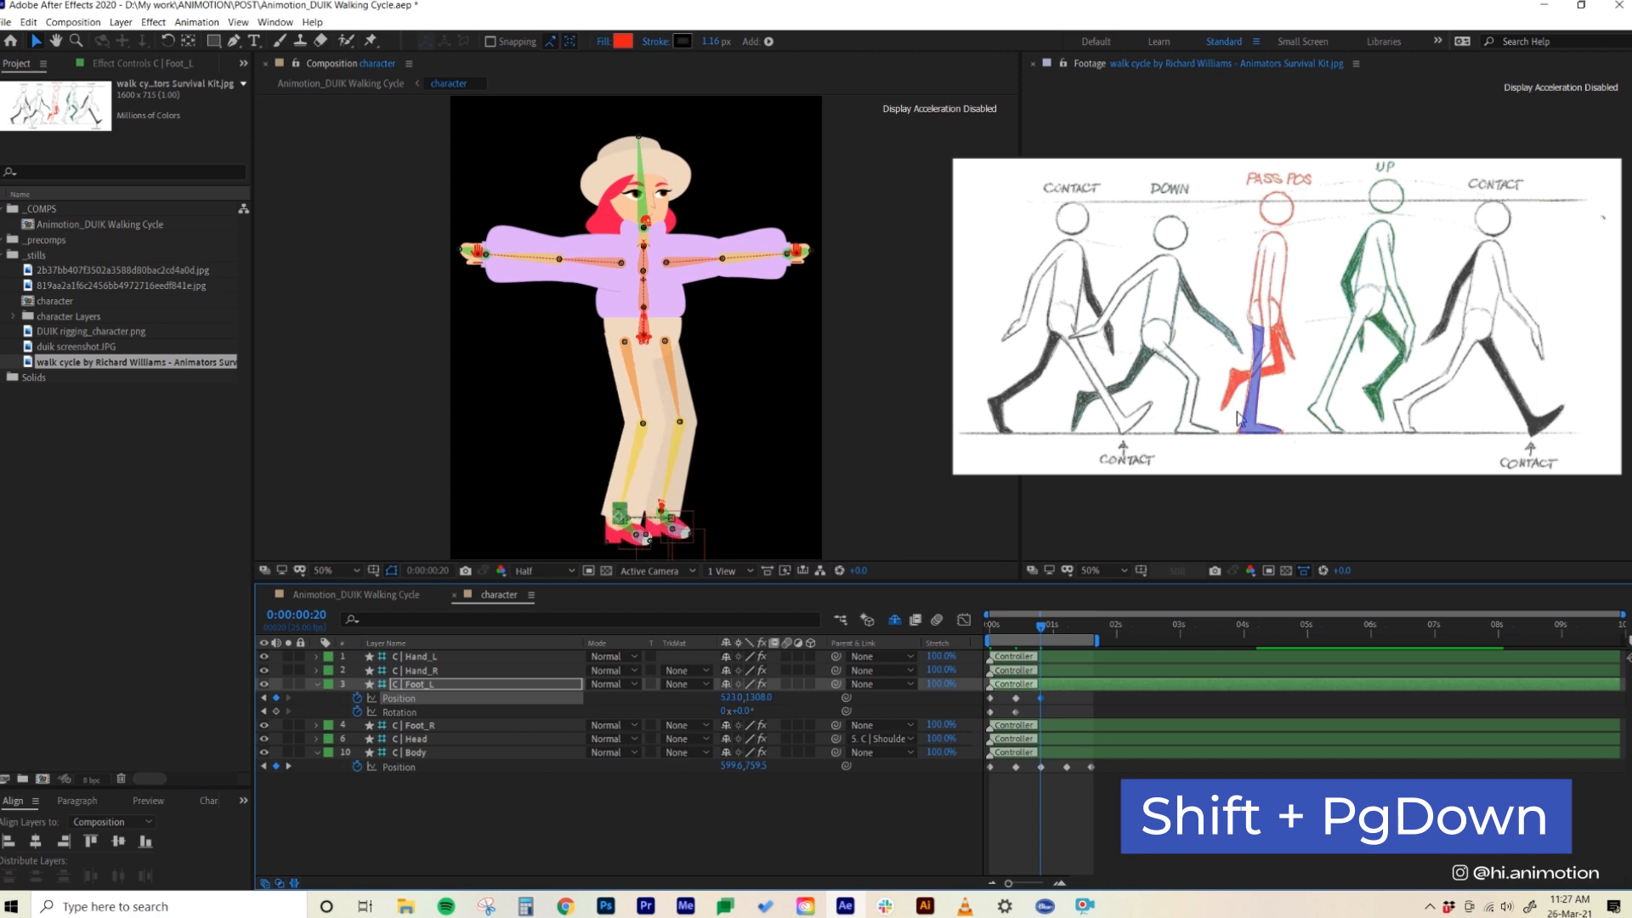
key("shift+Left")
key("shift+Left")
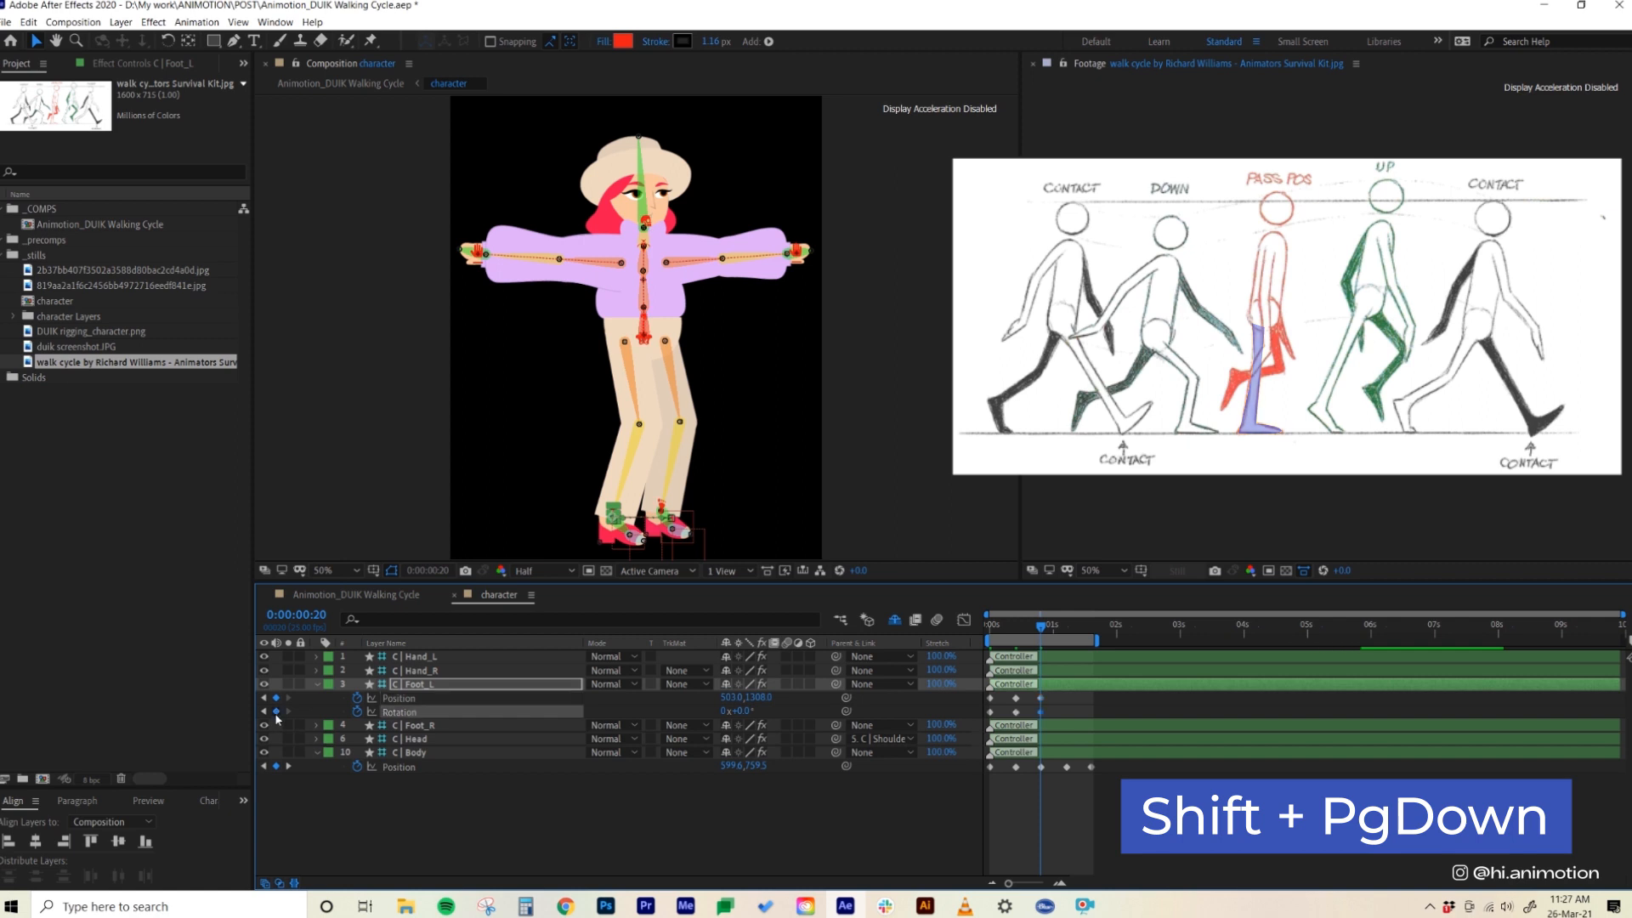
left_click(400, 713)
- At 0:00:01:05, set C | Foot_L's Position to 403, 1288 and Rotation to 12° for the up pose
key("shift+Page_Down")
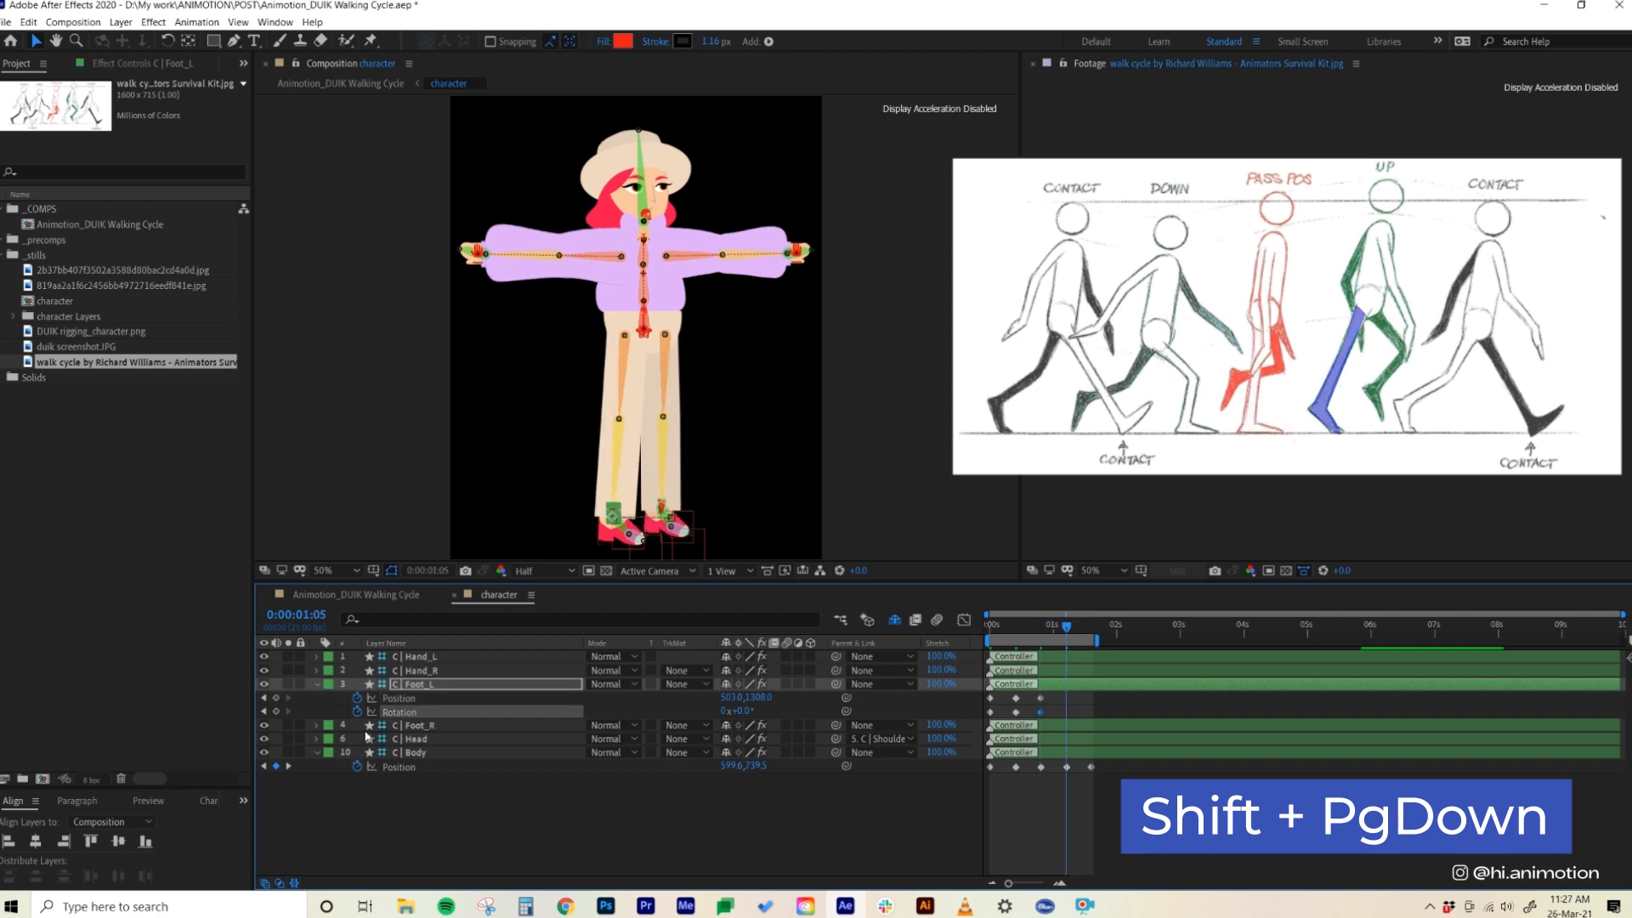
key("shift+Left")
key("shift+Left")
key("shift+Left")
key("shift+Left")
key("shift+Left")
left_click_drag(743, 711, 751, 710)
left_click(1092, 690)
key("shift+Up")
key("shift+Up")
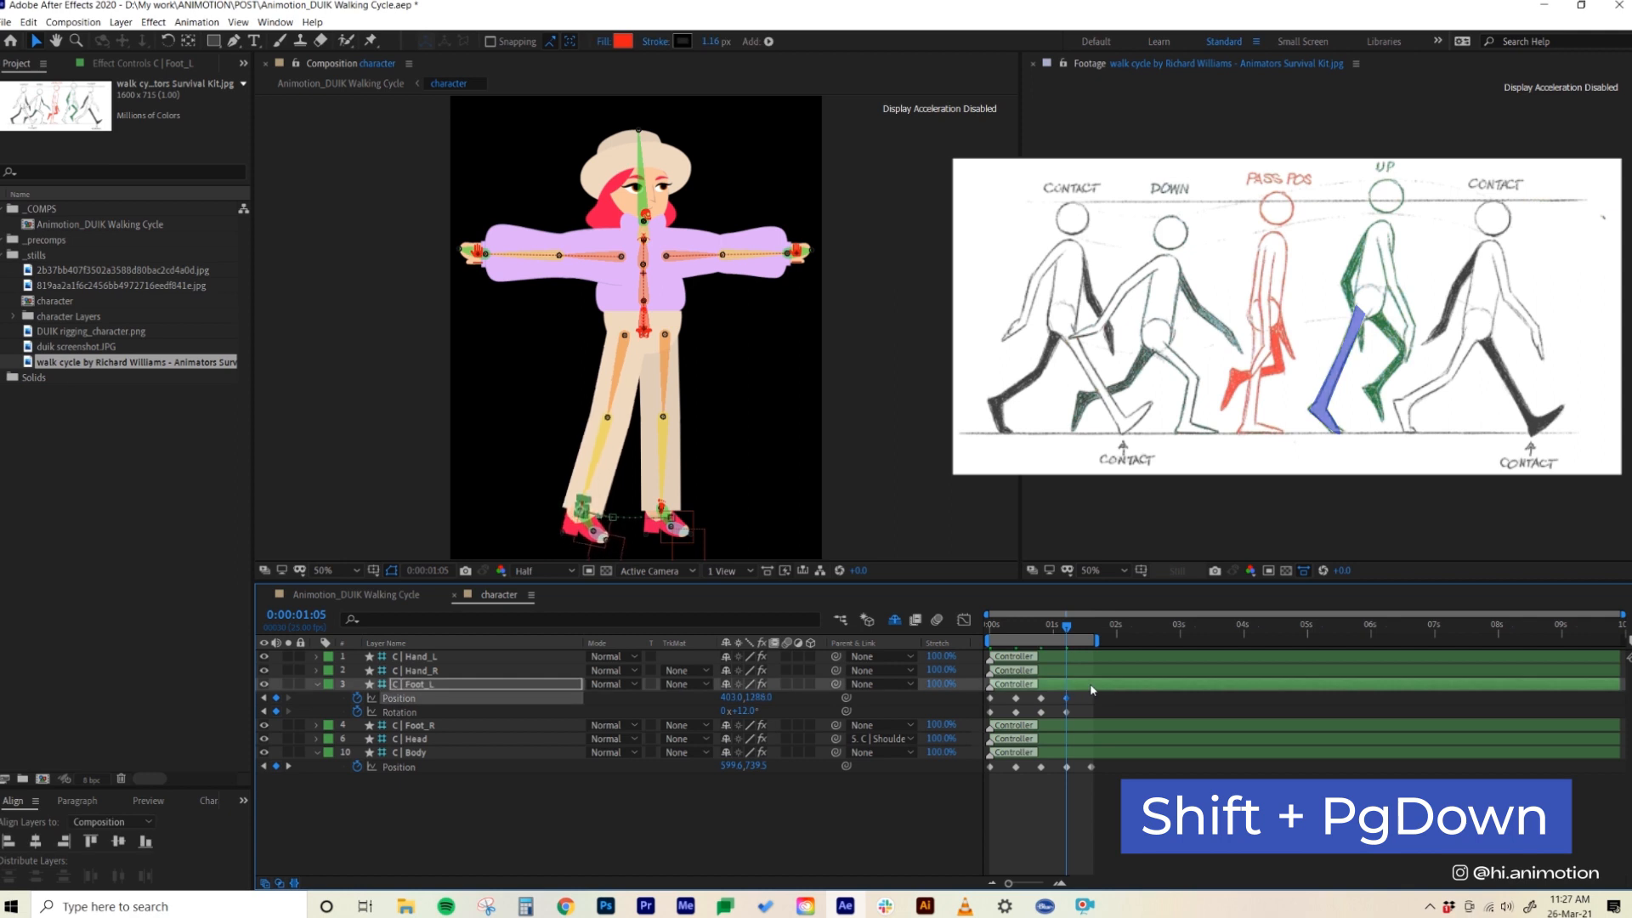
- At 0:00:01:15, keyframe C | Foot_L's current Position and Rotation for the next contact pose
key("shift+Page_Down")
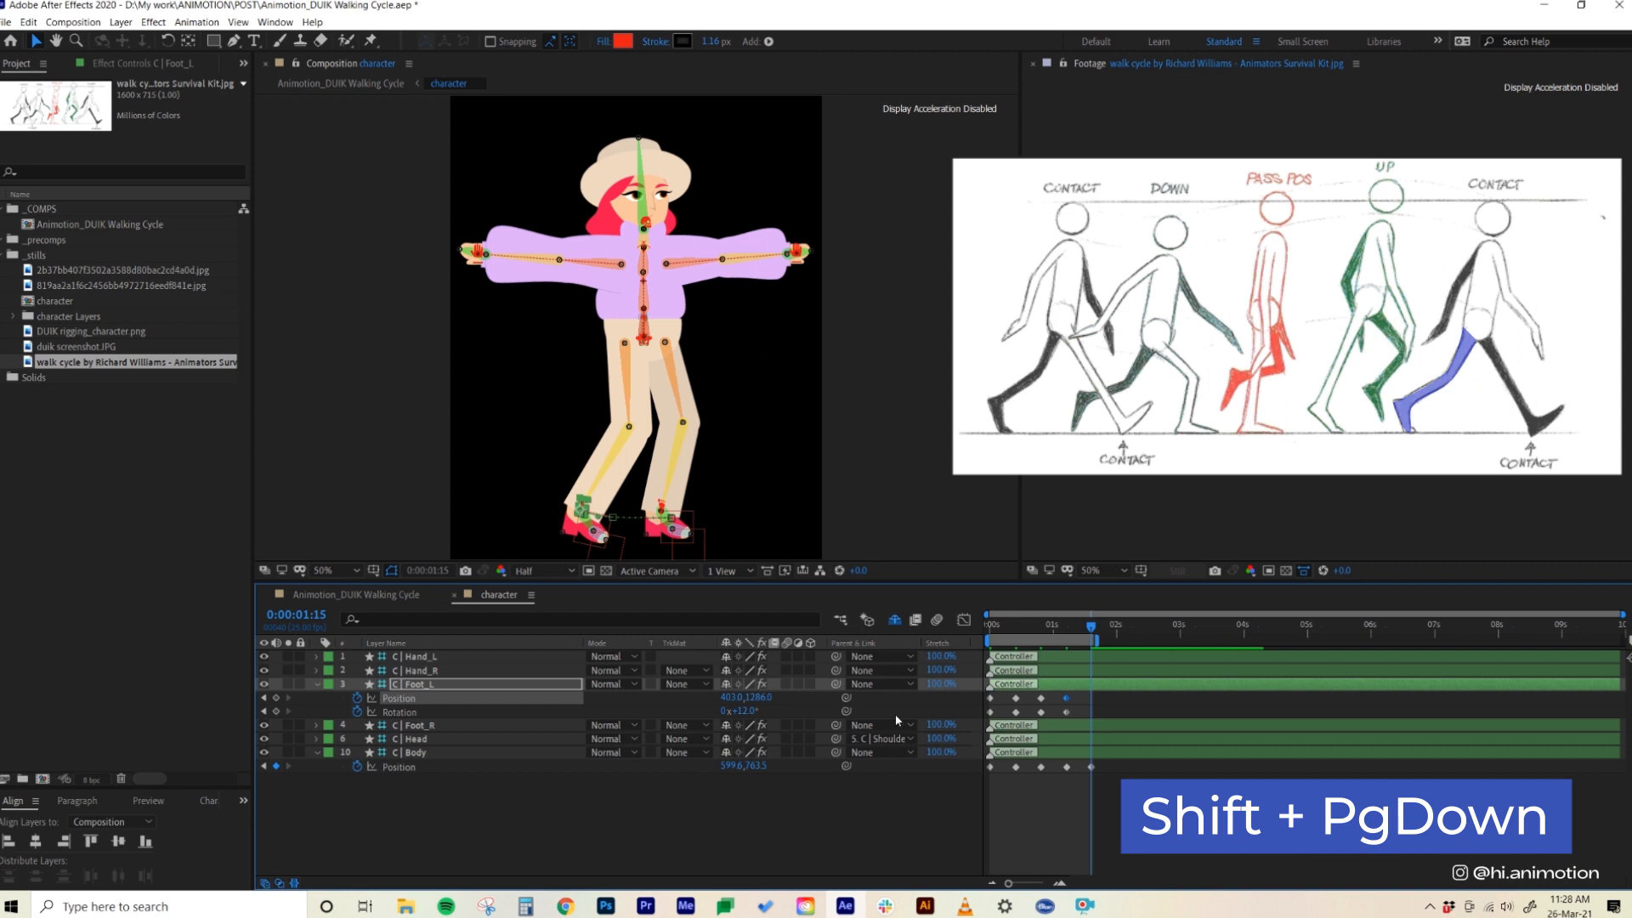
left_click(277, 711)
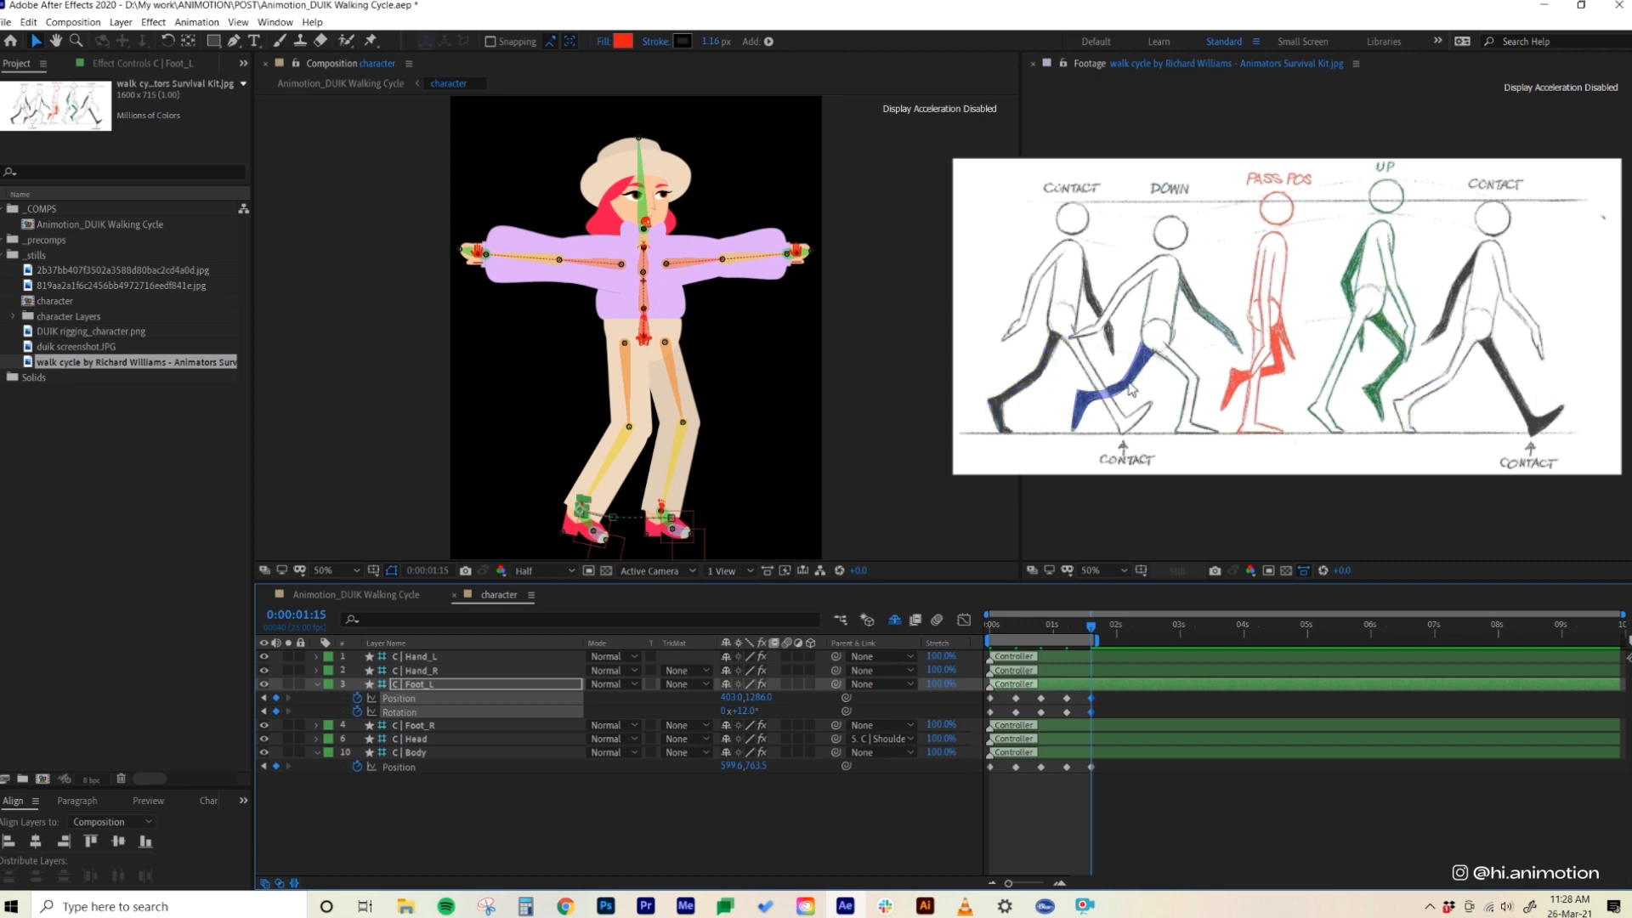
- At 0:00:02:00, set C | Foot_L's Position to 323, 1248 and Rotation to 48° for the trailing-leg down pose
key("shift+Page_Down")
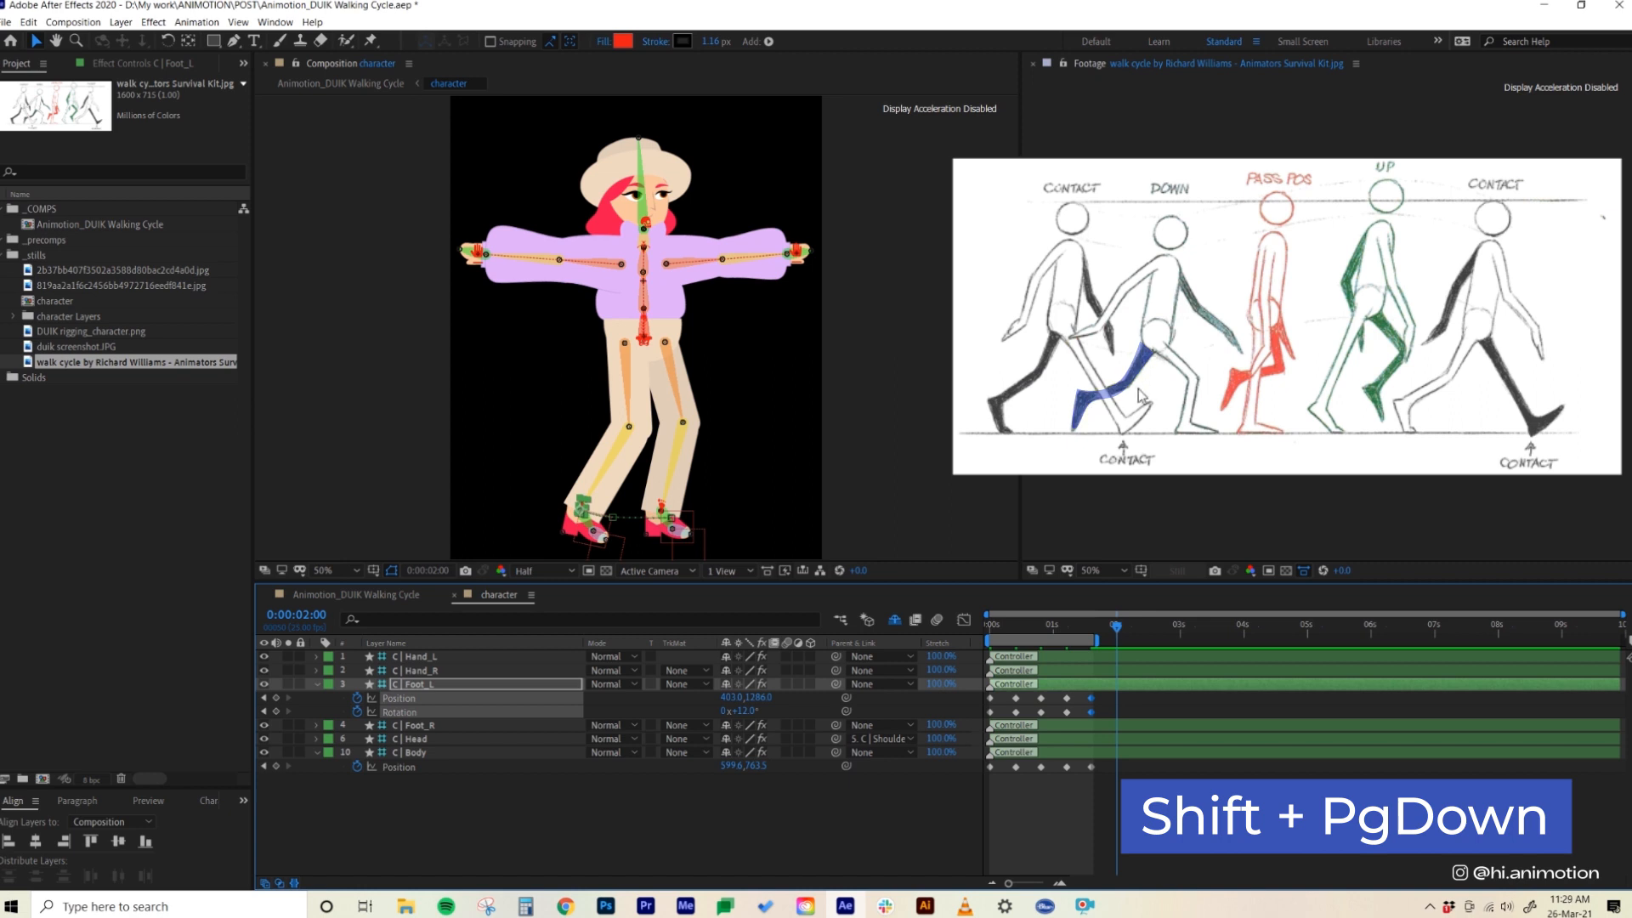
left_click(1133, 699)
key("shift+Up")
key("shift+Up")
key("shift+Left")
key("shift+Left")
key("shift+Left")
key("shift+Left")
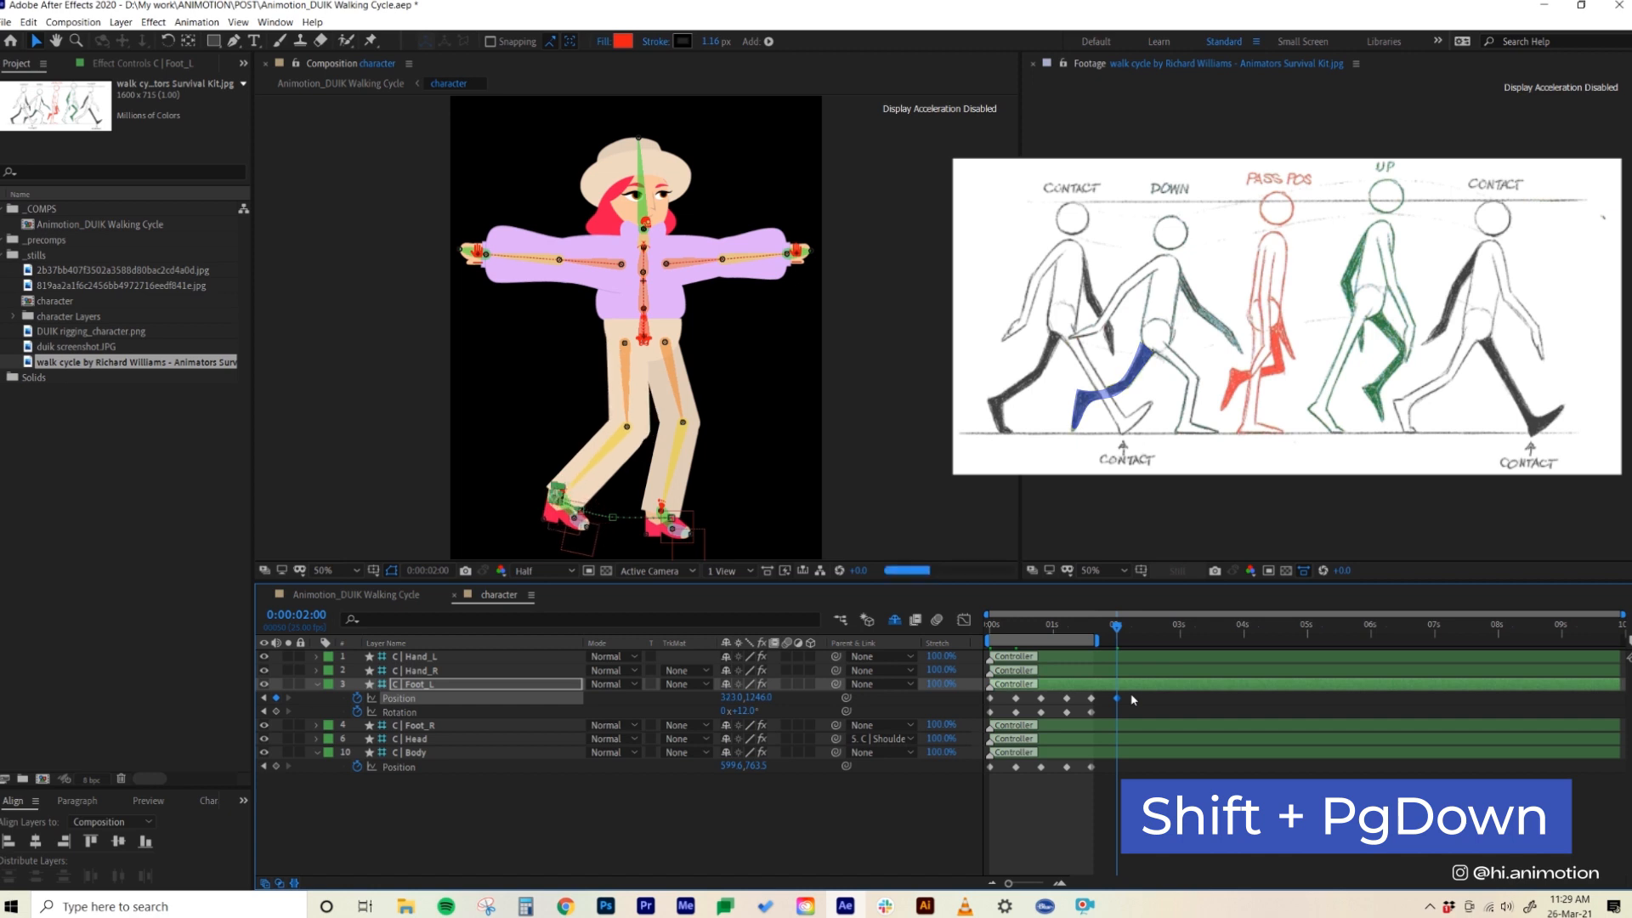
left_click_drag(752, 712, 785, 721)
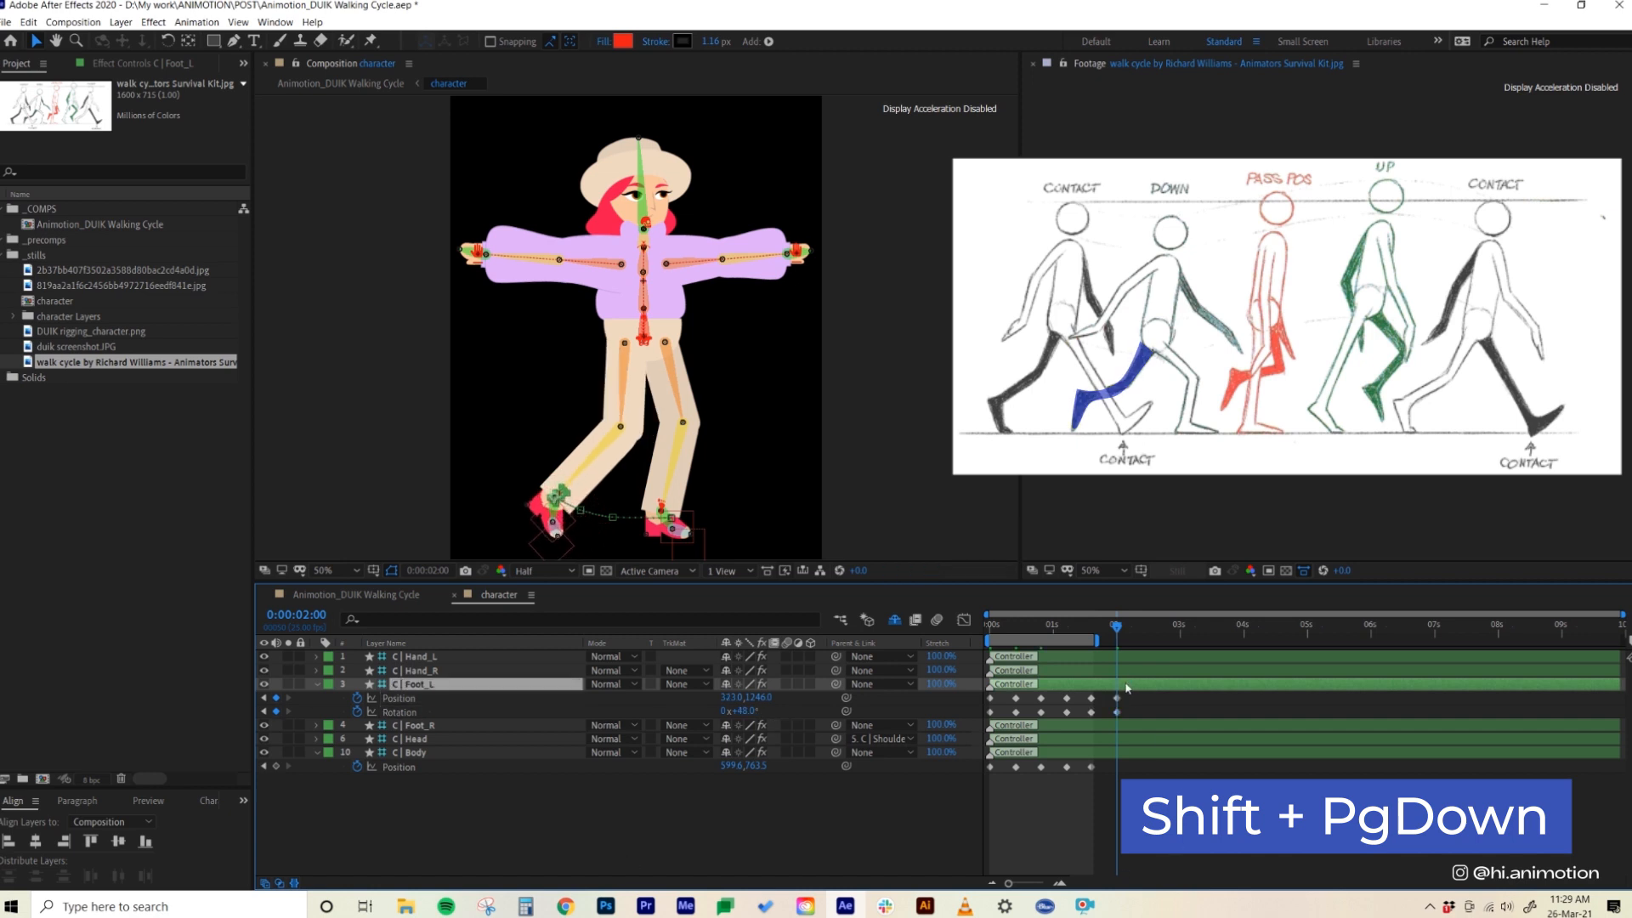
- At 0:00:02:10, raise C | Foot_L to Position 343, 1088 and set its Rotation to 80° for the passing pose
key("shift+Page_Down")
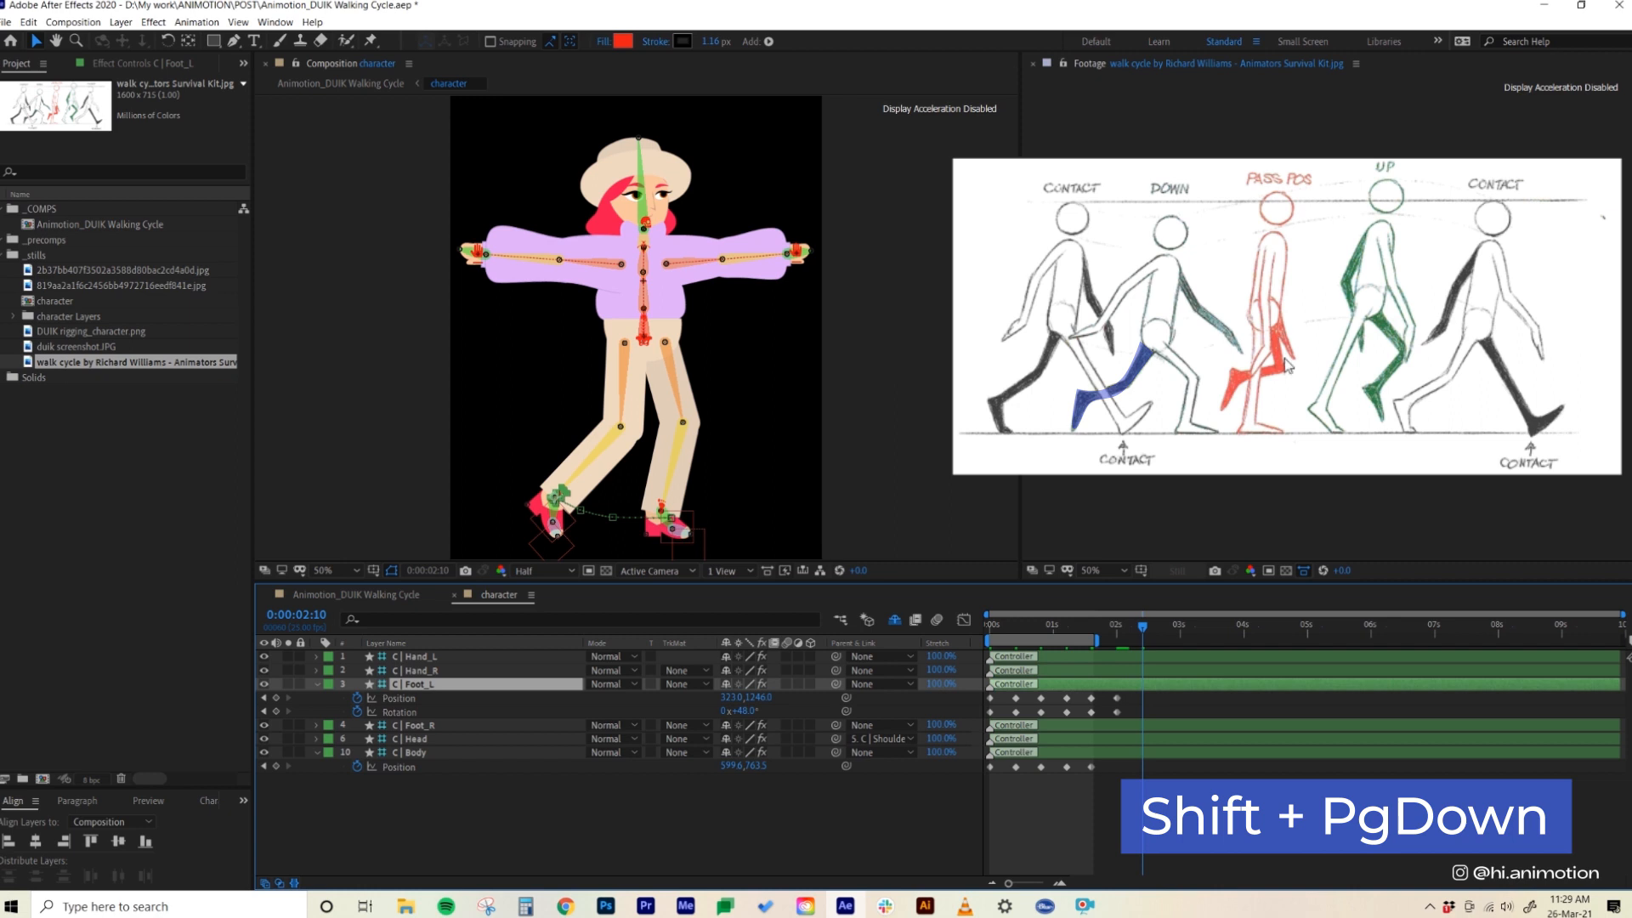
key("shift+Up")
key("shift+Up")
key("shift+Up")
key("shift+Up")
key("shift+Up")
key("shift+Up")
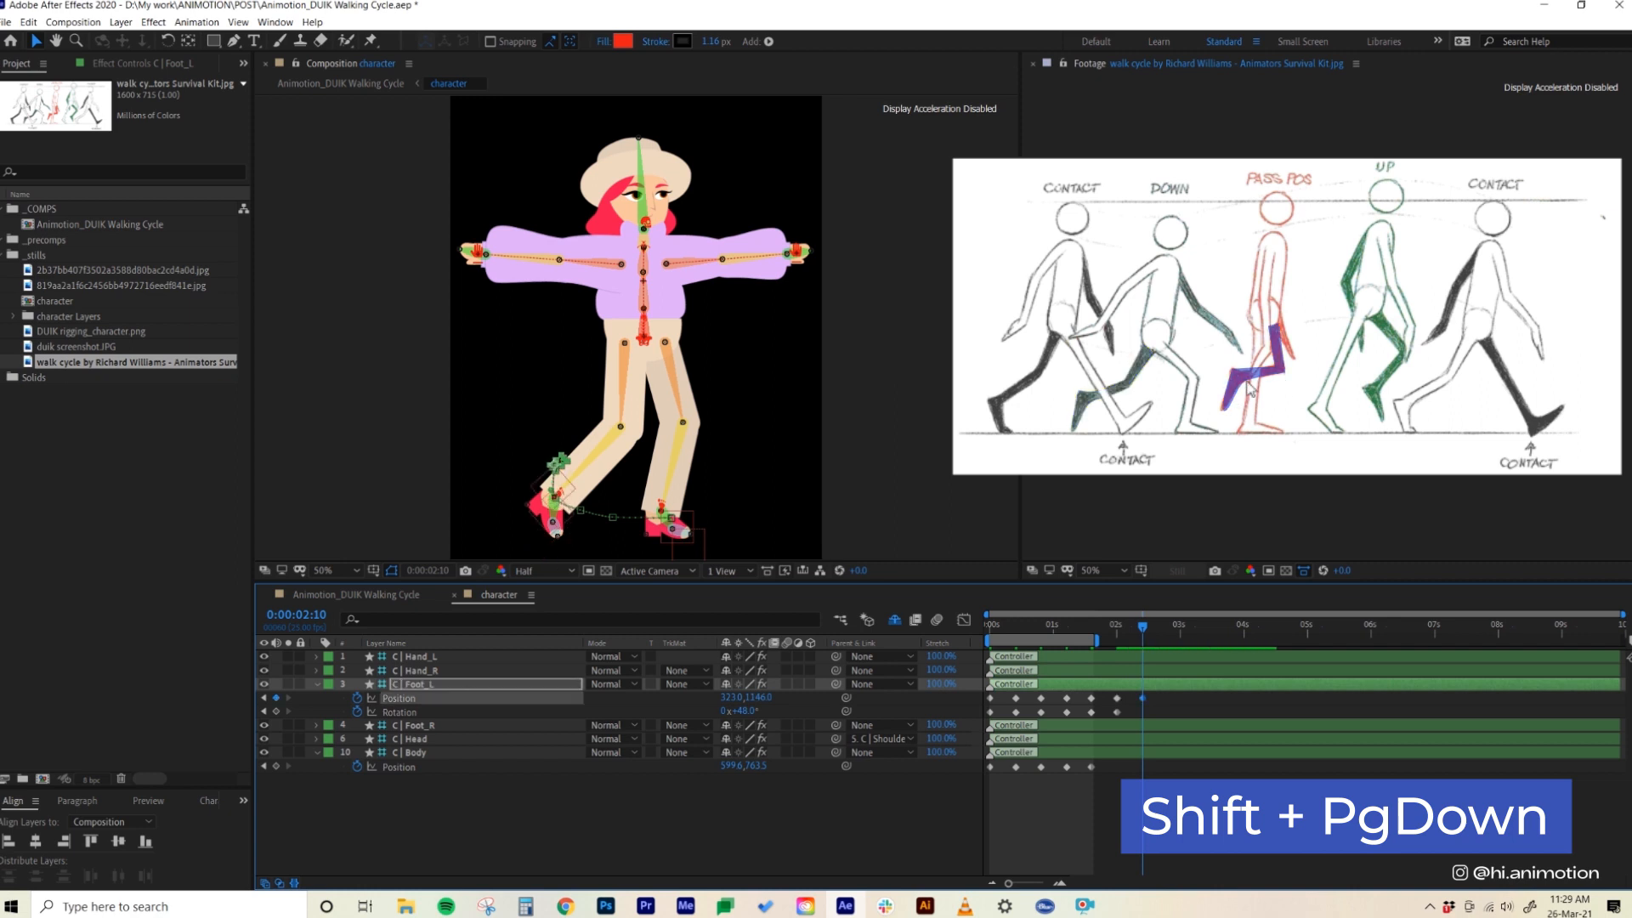
key("shift+Up")
key("shift+Up")
key("shift+Up")
key("shift+Up")
key("shift+Up")
key("shift+Up")
key("shift+Right")
key("shift+Right")
left_click_drag(746, 711, 778, 714)
- At 0:00:02:20, move C | Foot_L forward and down to match the swinging leg of the up pose
key("shift+Page_Down")
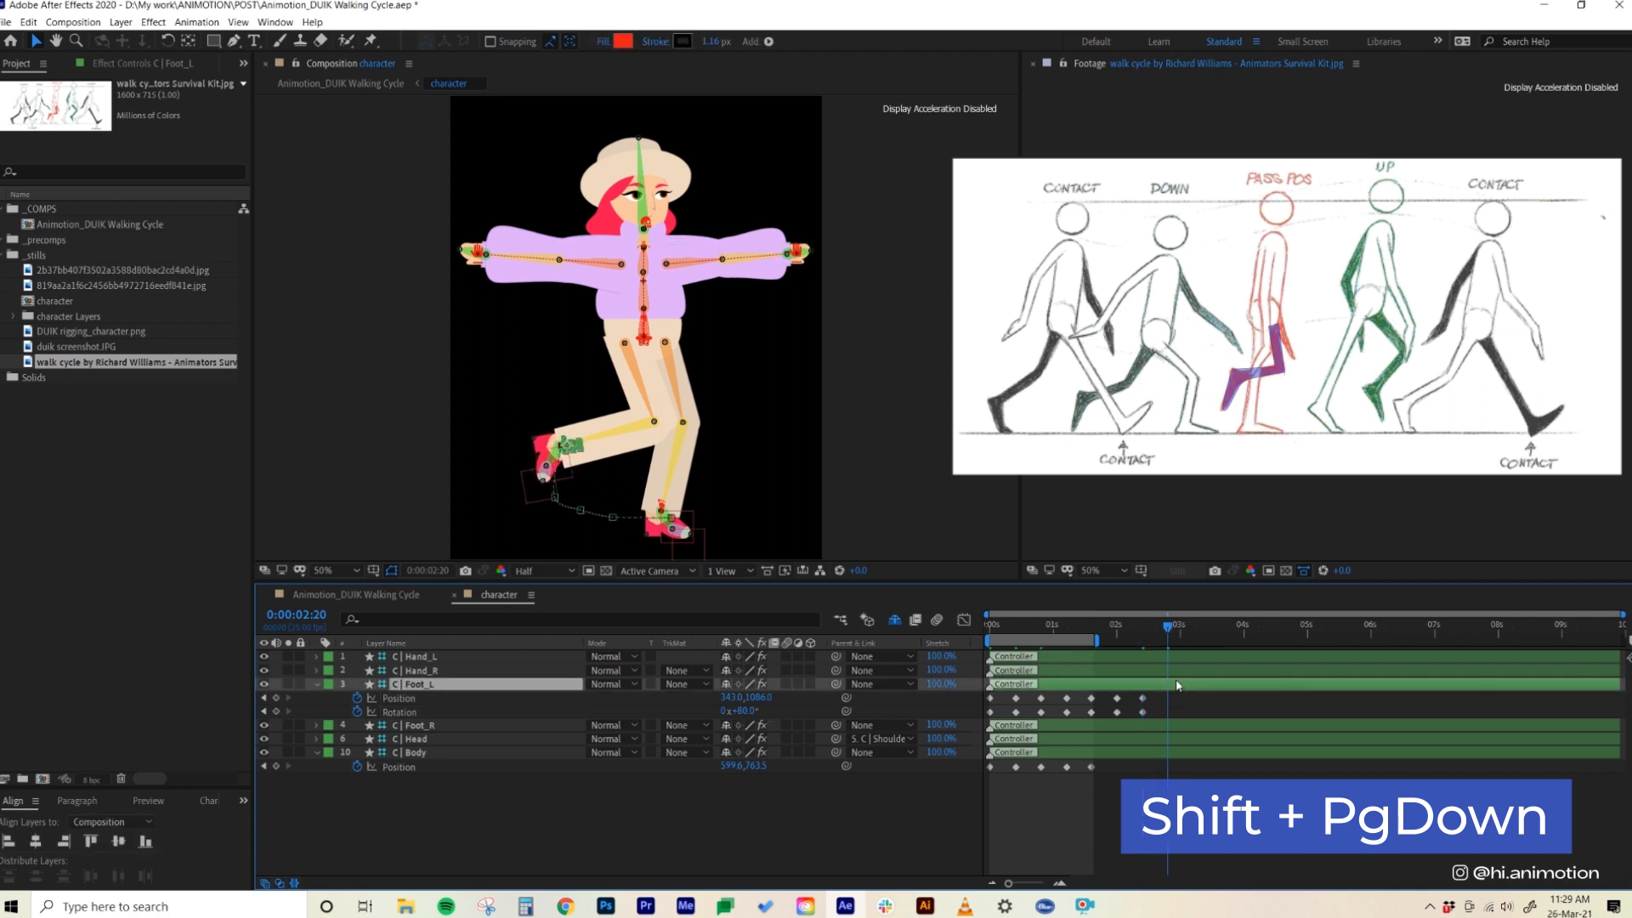
key("shift+Right")
key("shift+Right")
key("shift+Right")
key("shift+Right")
key("shift+Right")
key("shift+Right")
key("shift+Right")
key("shift+Right")
key("shift+Right")
key("shift+Right")
key("shift+Right")
key("shift+Right")
key("shift+Right")
key("shift+Right")
key("shift+Right")
key("shift+Right")
key("shift+Right")
key("shift+Right")
key("shift+Right")
key("shift+Right")
key("shift+Right")
key("shift+Right")
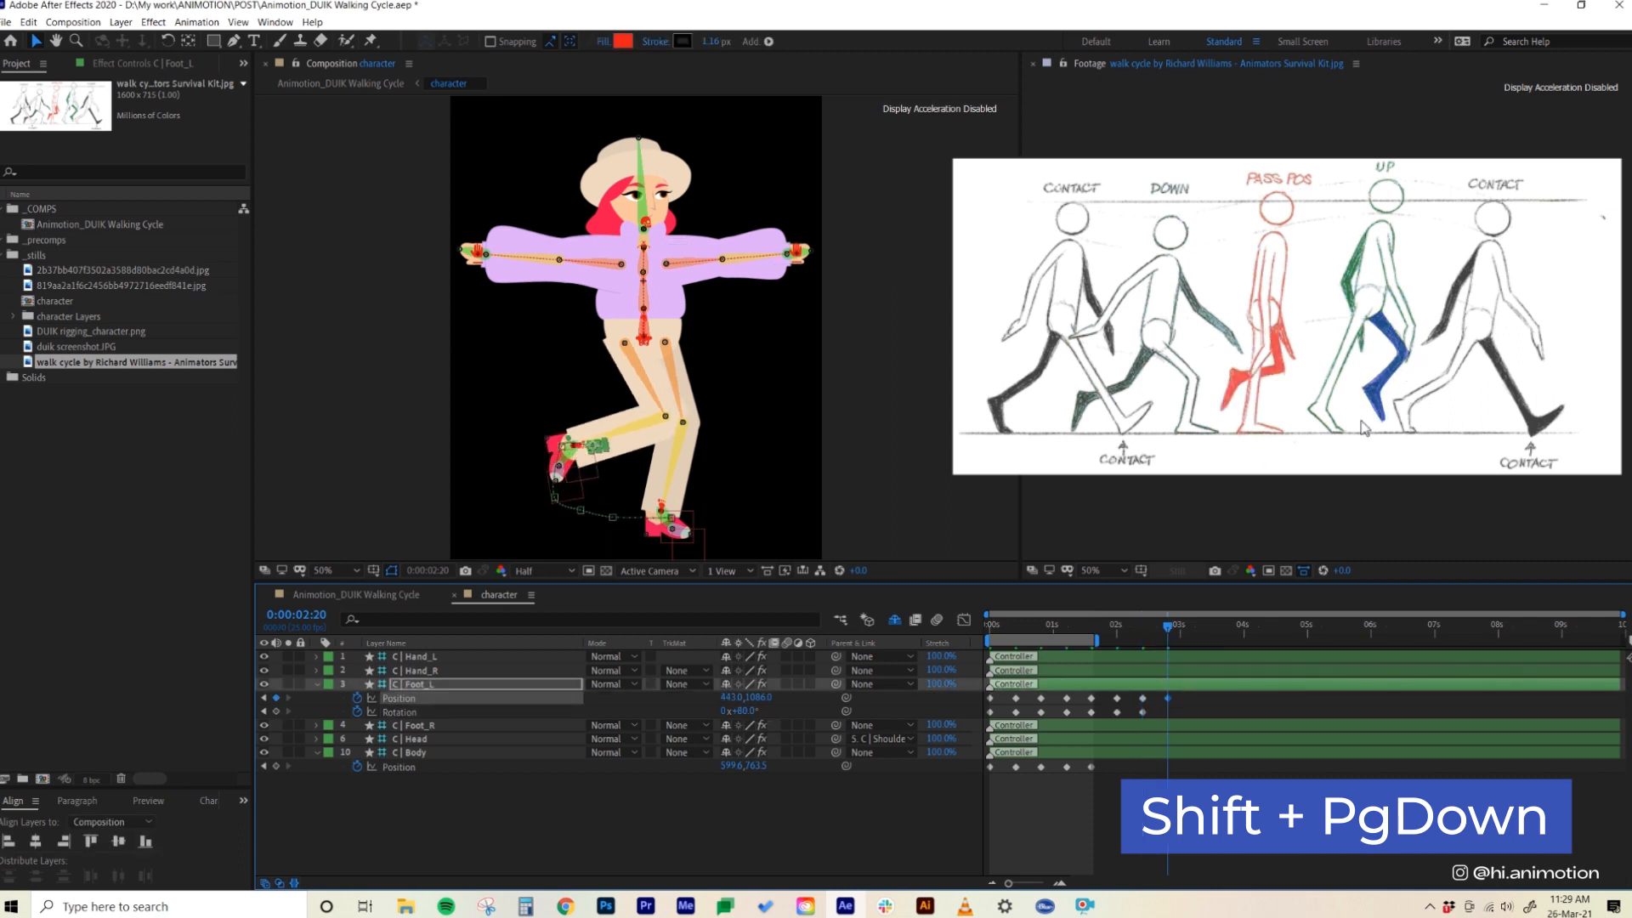
key("shift+Right")
key("shift+Right")
key("shift+Right")
key("shift+Right")
key("shift+Right")
key("shift+Right")
key("shift+Down")
key("shift+Down")
key("shift+Down")
key("shift+Down")
key("shift+Down")
key("shift+Down")
key("shift+Down")
key("shift+Down")
key("shift+Right")
key("shift+Right")
key("shift+Right")
- Set C | Foot_L's Rotation to 10° at 0:00:02:20
left_click_drag(742, 713, 700, 715)
left_click(746, 712)
type("0")
key("Return")
left_click(746, 714)
type("10")
key("Return")
- Adjust C | Foot_L's Position at 0:00:02:20 to about 683, 1208
key("shift+Left")
key("shift+Left")
key("shift+Left")
key("shift+Left")
key("shift+Left")
key("shift+Left")
key("shift+Left")
key("shift+Left")
key("shift+Left")
key("shift+Left")
key("shift+Up")
key("shift+Up")
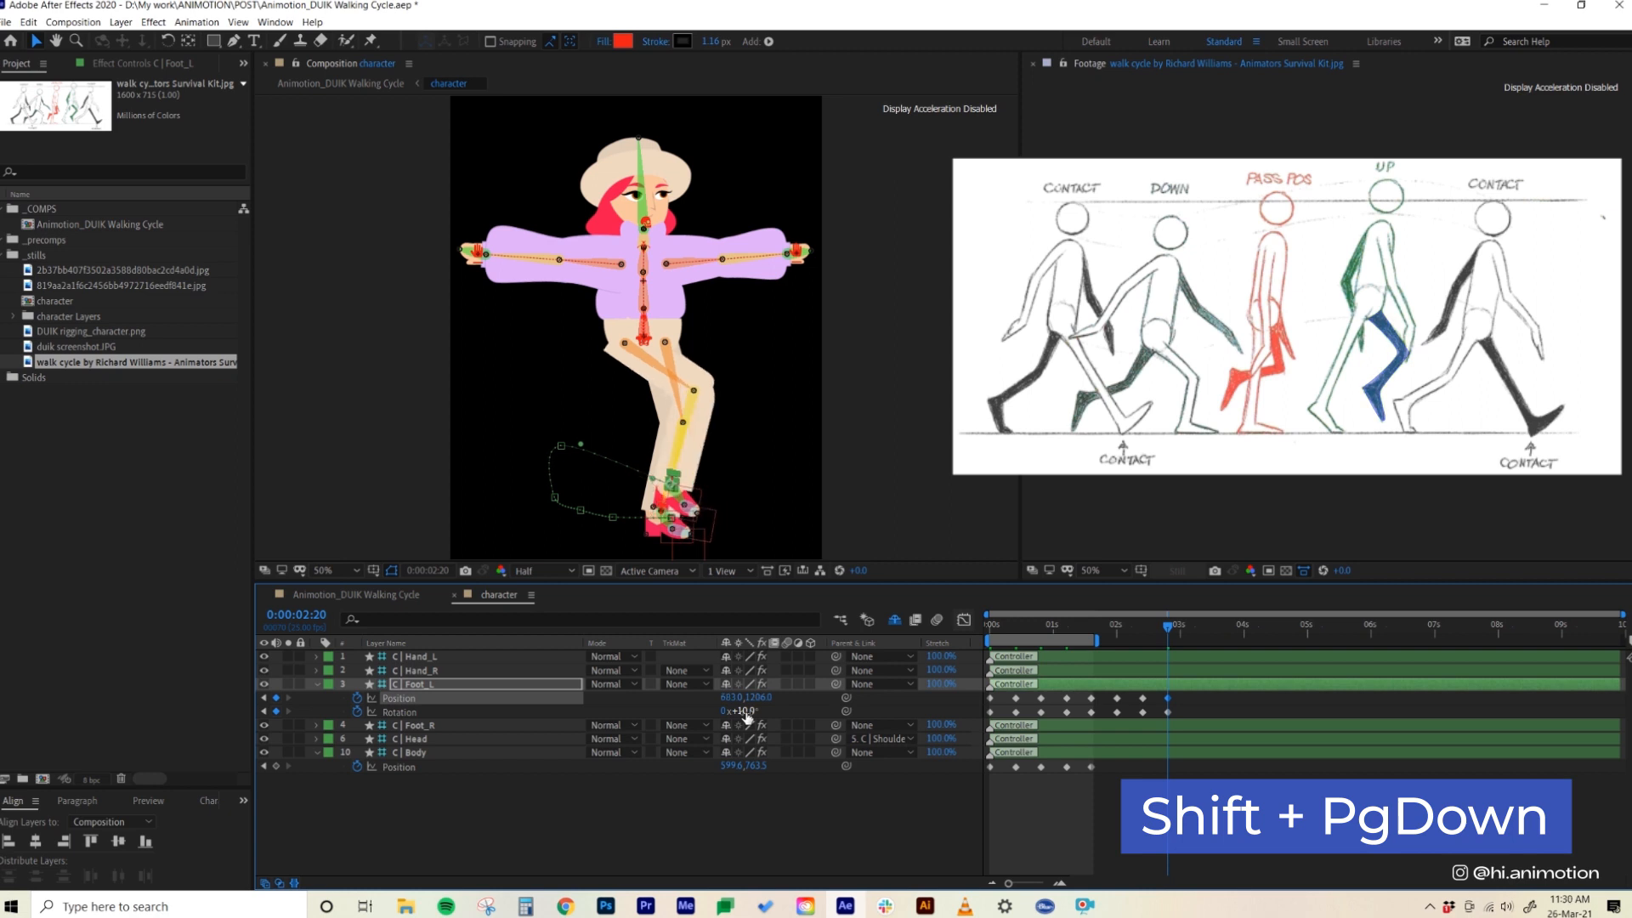
key("shift+Right")
key("shift+Right")
key("shift+Up")
key("shift+Up")
- Copy C | Foot_L's first-frame Position and Rotation keyframes to 0:00:03:05 for the closing contact pose
key("shift+Page_Down")
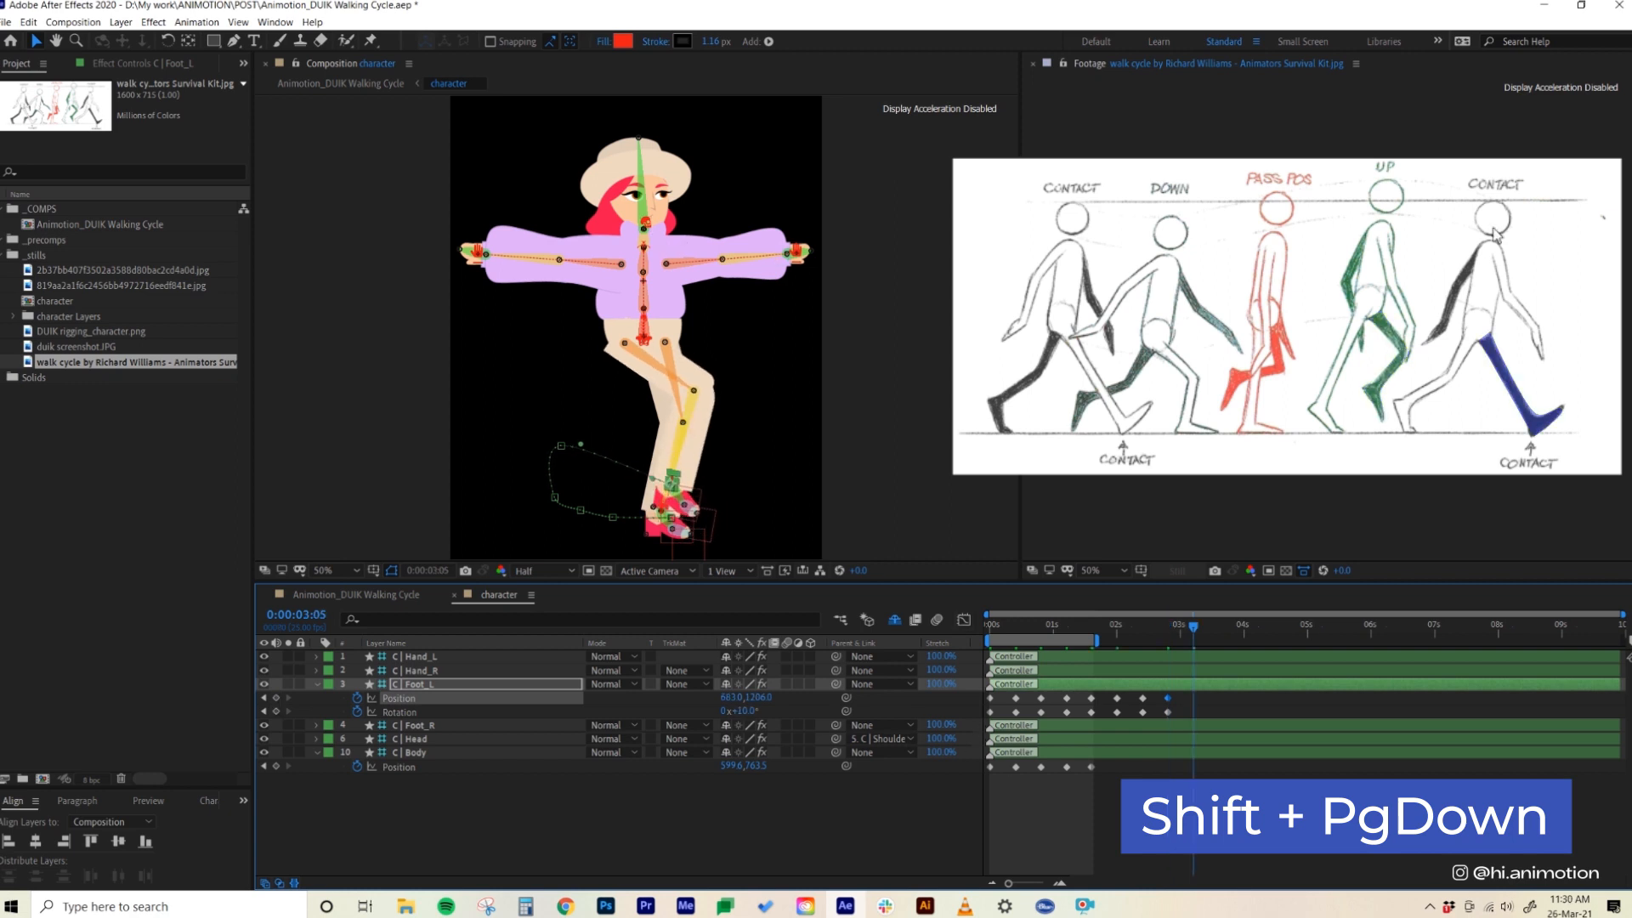
left_click_drag(1001, 703, 986, 723)
key("ctrl+c")
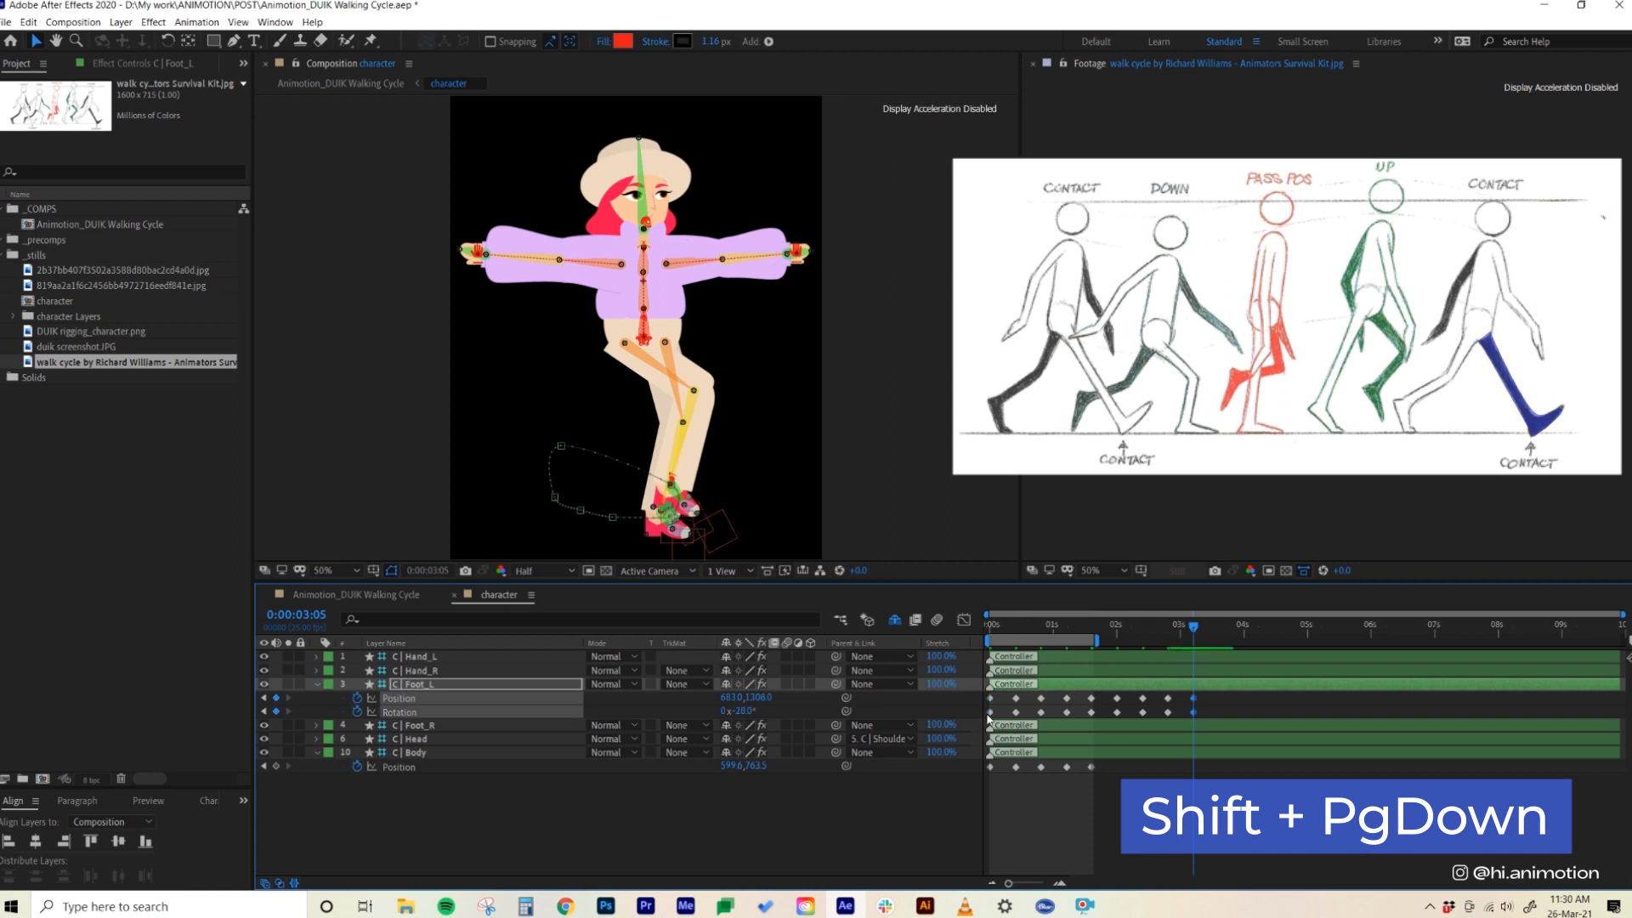
key("ctrl+v")
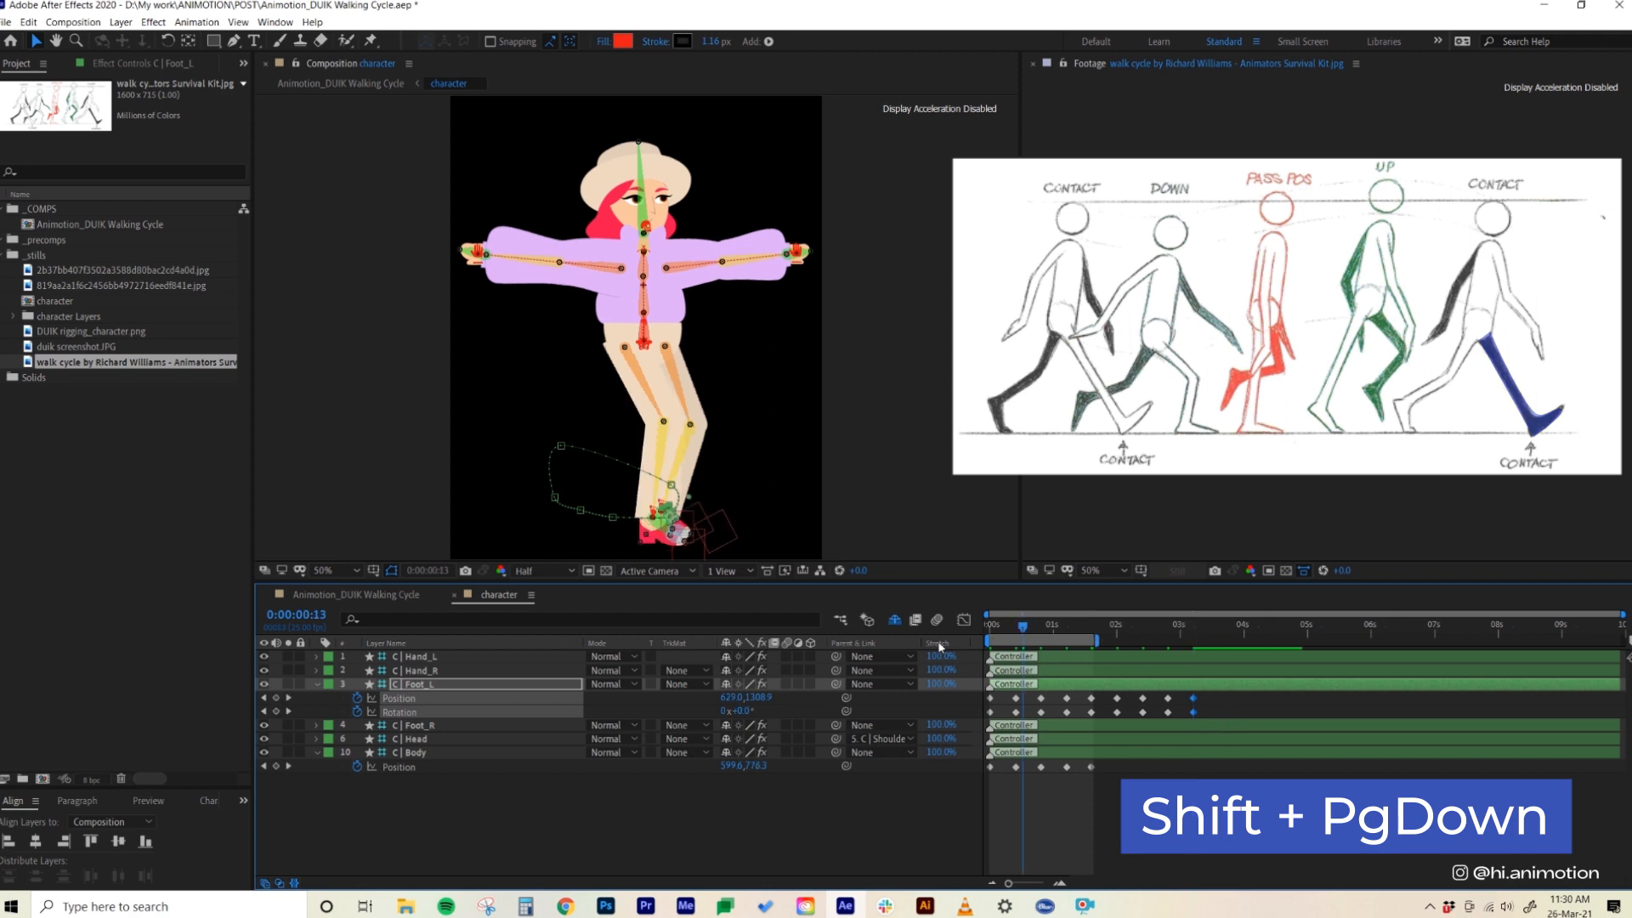
- Return to the first frame, reveal the shy layers, and turn off visibility of the L_calf, L_thigh and L_foot artwork
key("Home")
left_click(423, 726)
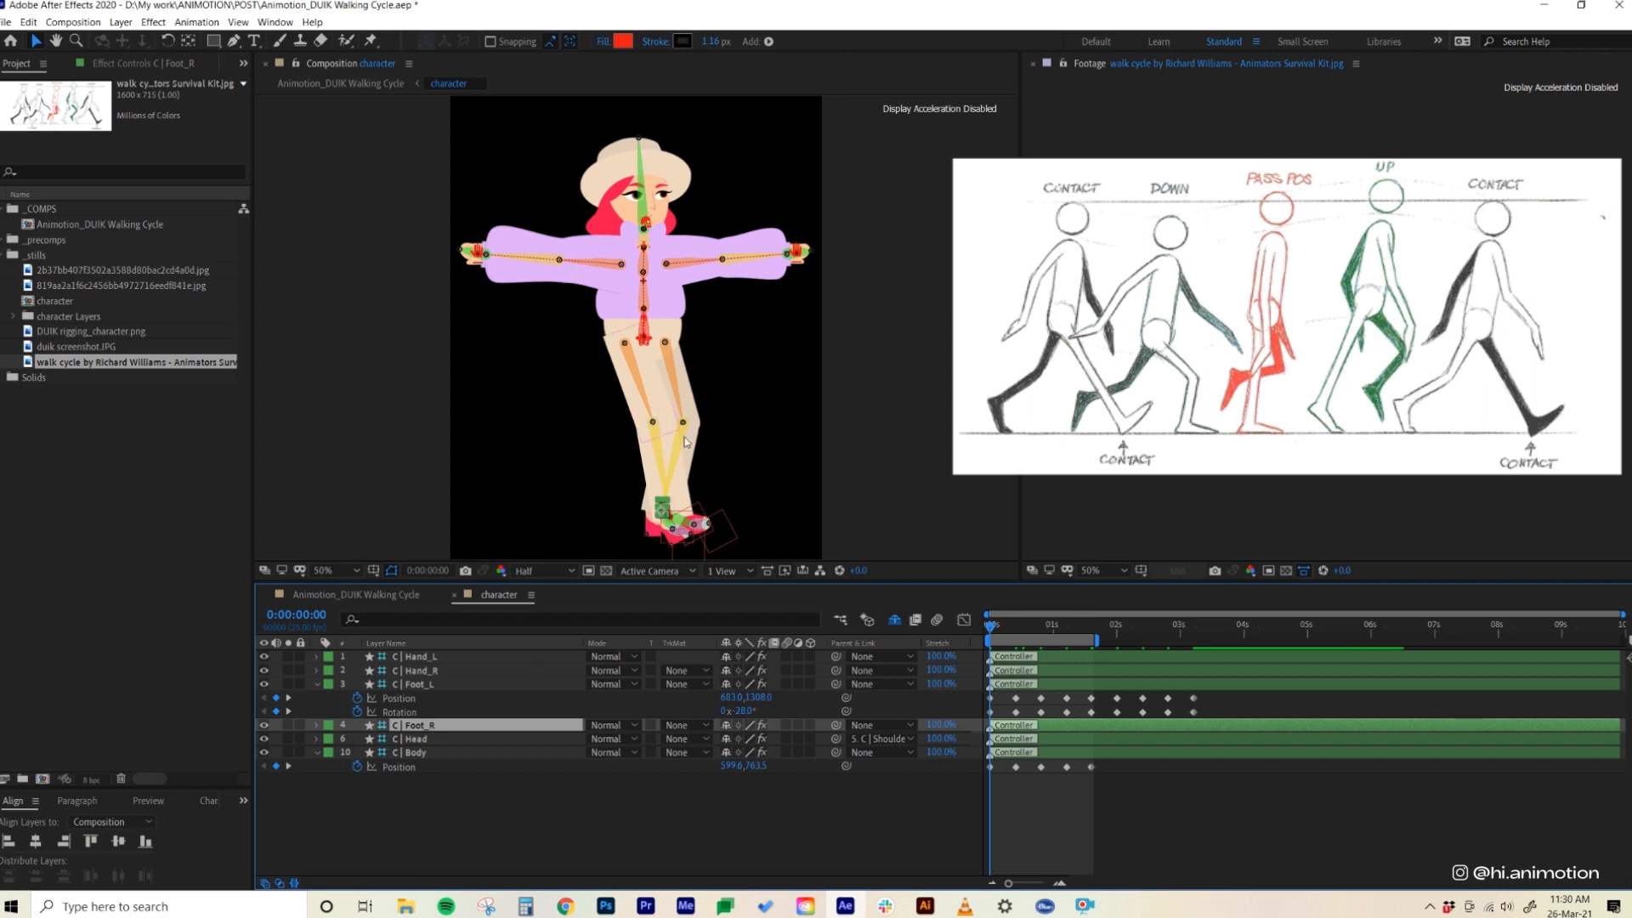
left_click(892, 623)
scroll(521, 761, "down", 10)
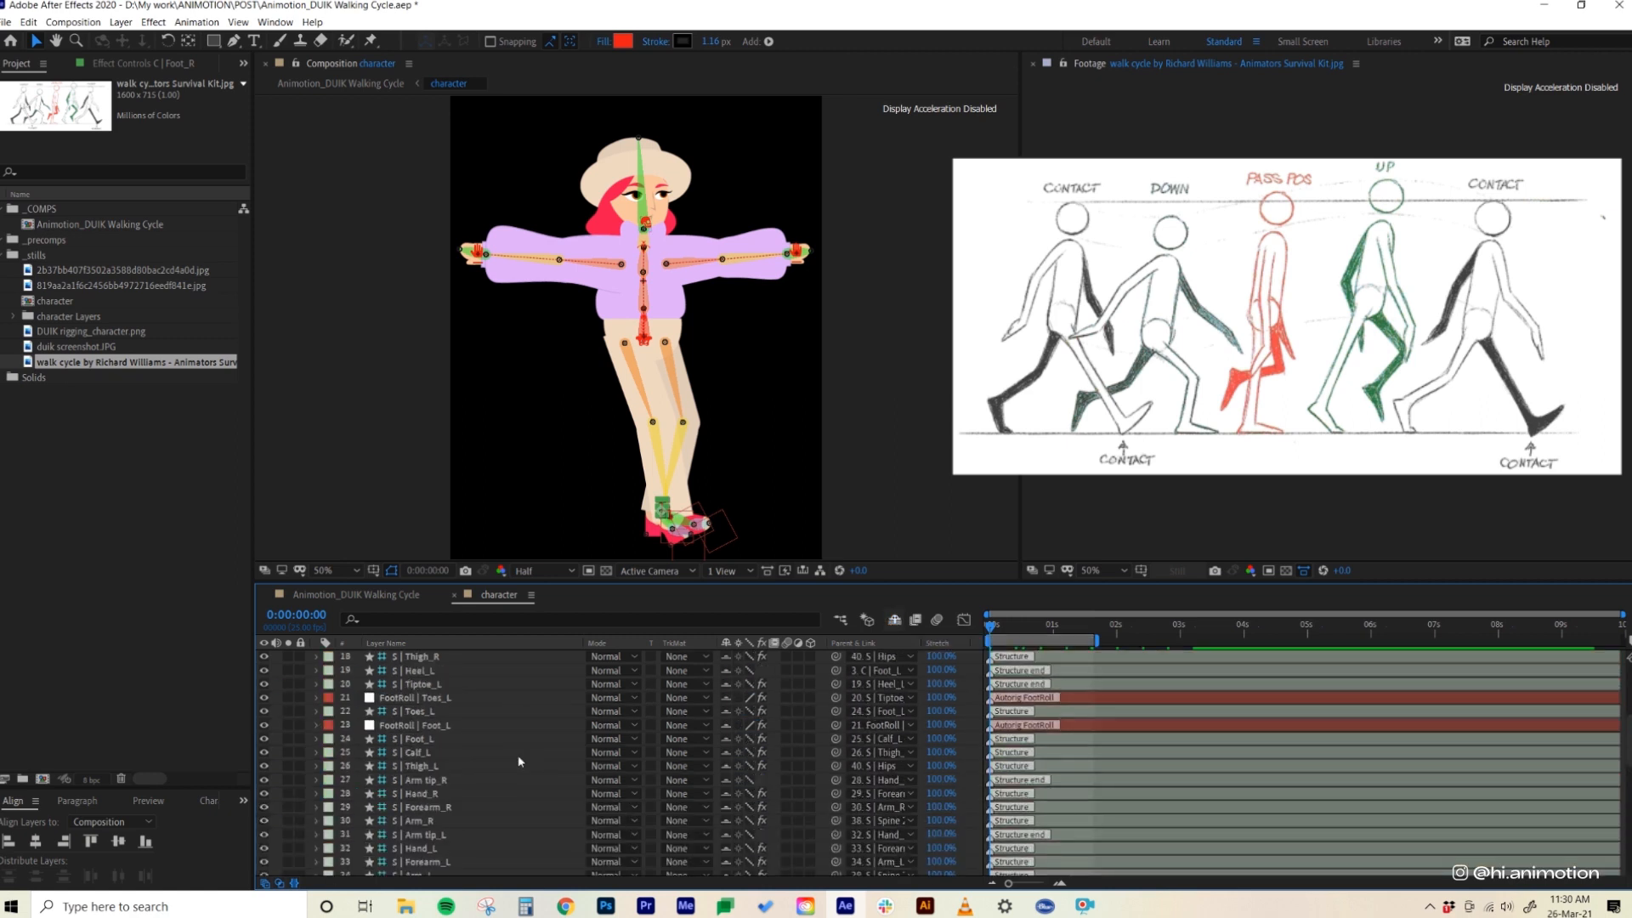
scroll(416, 795, "down", 3)
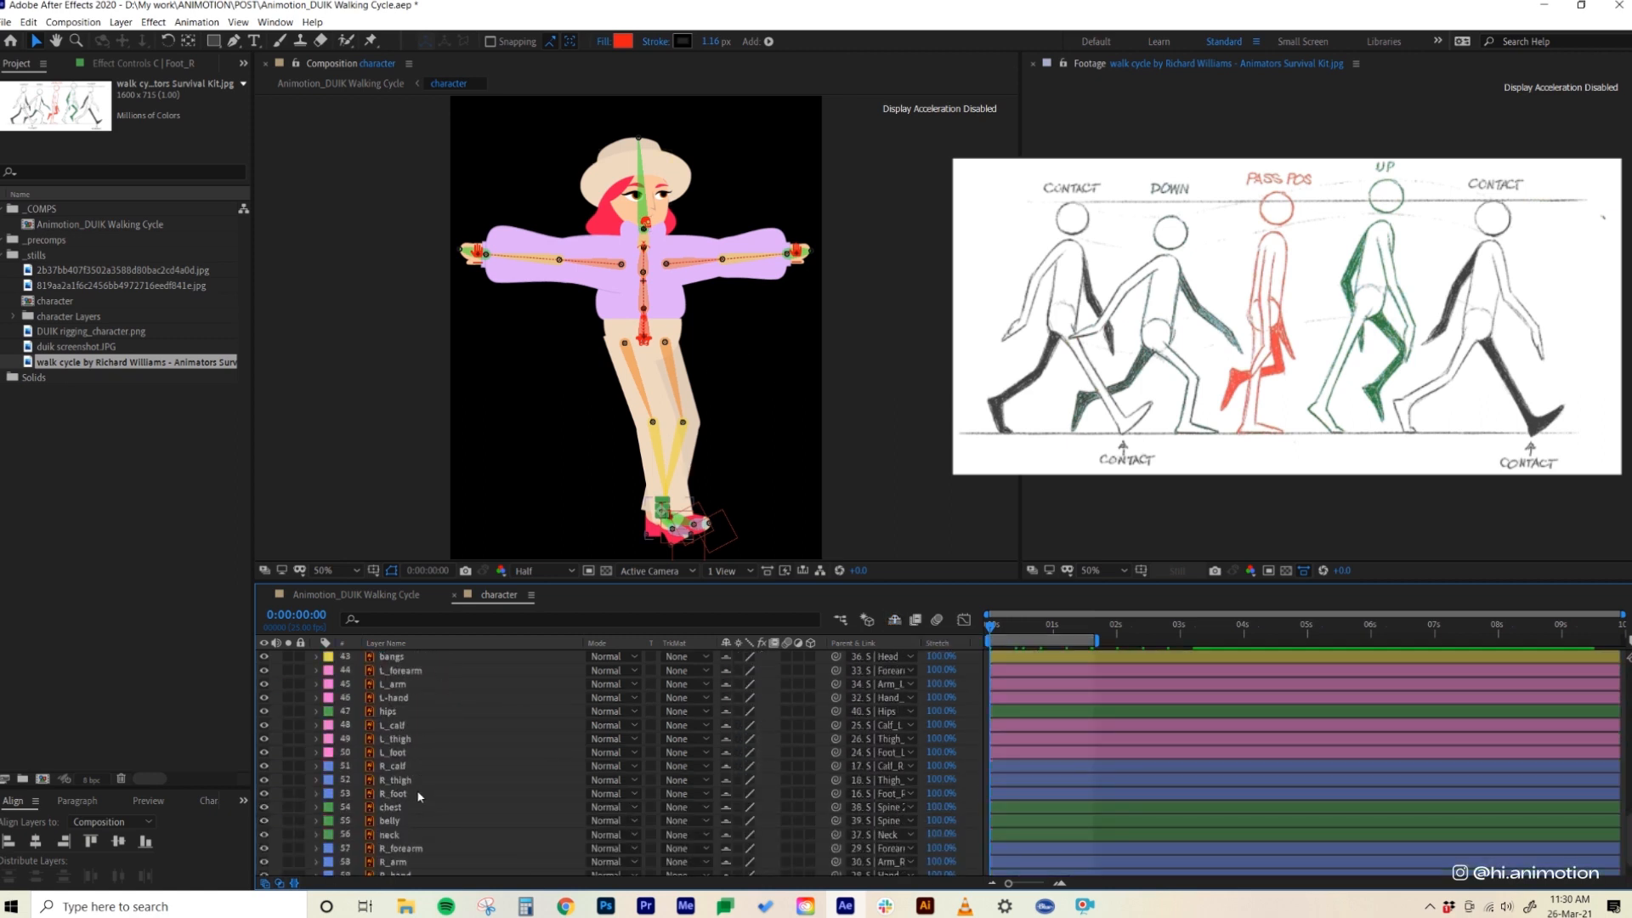
left_click(397, 725)
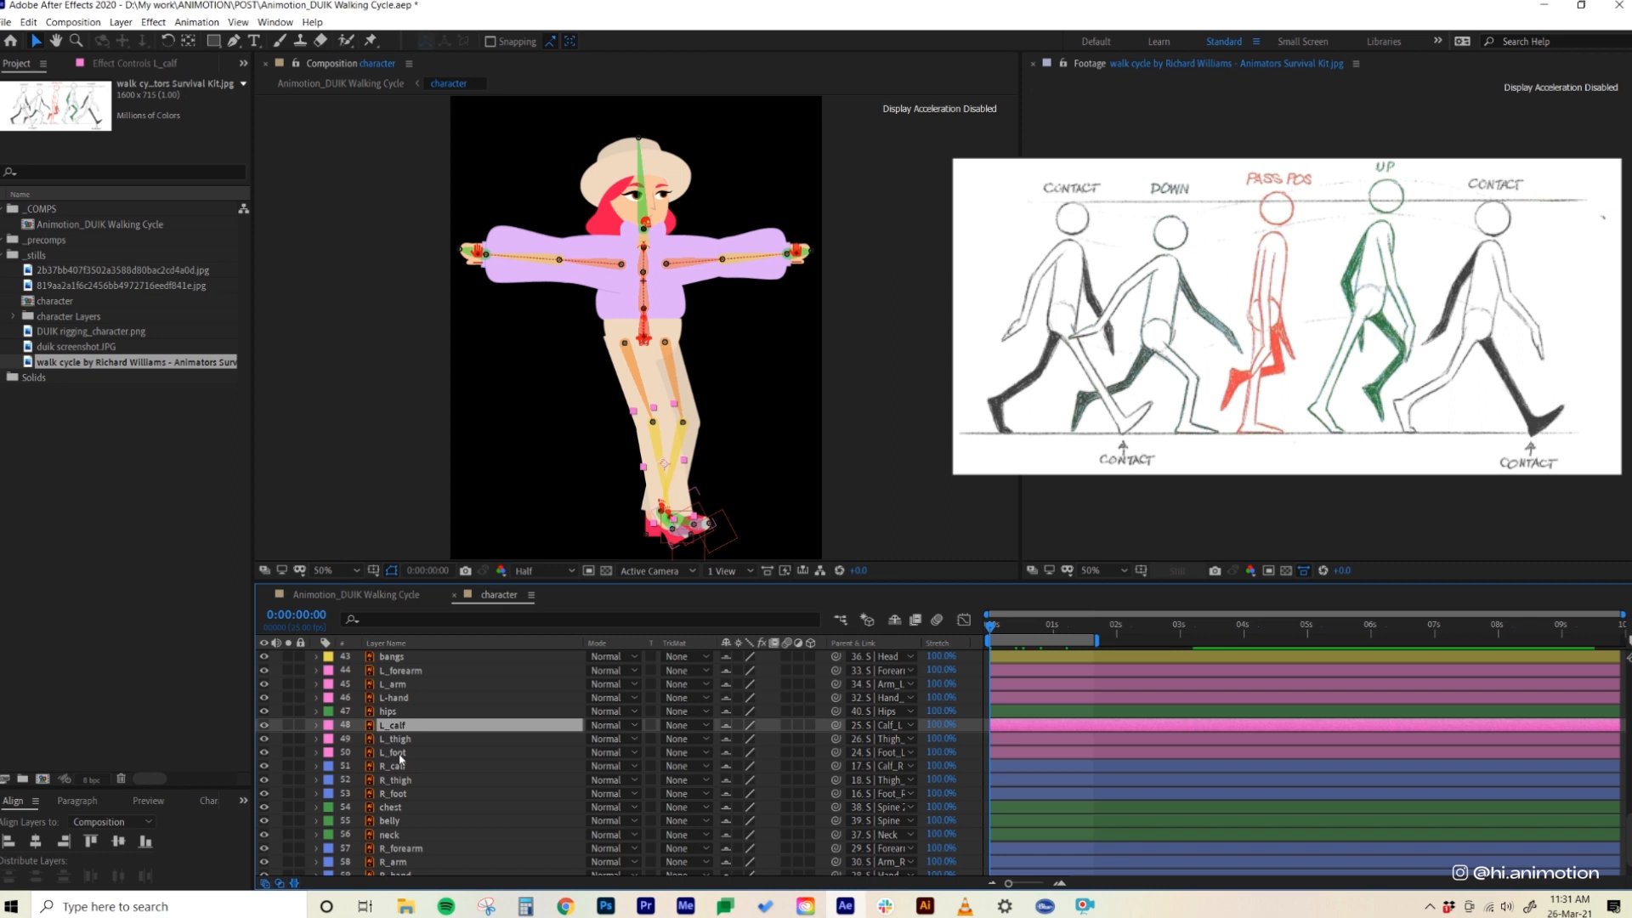
left_click(397, 753, "shift")
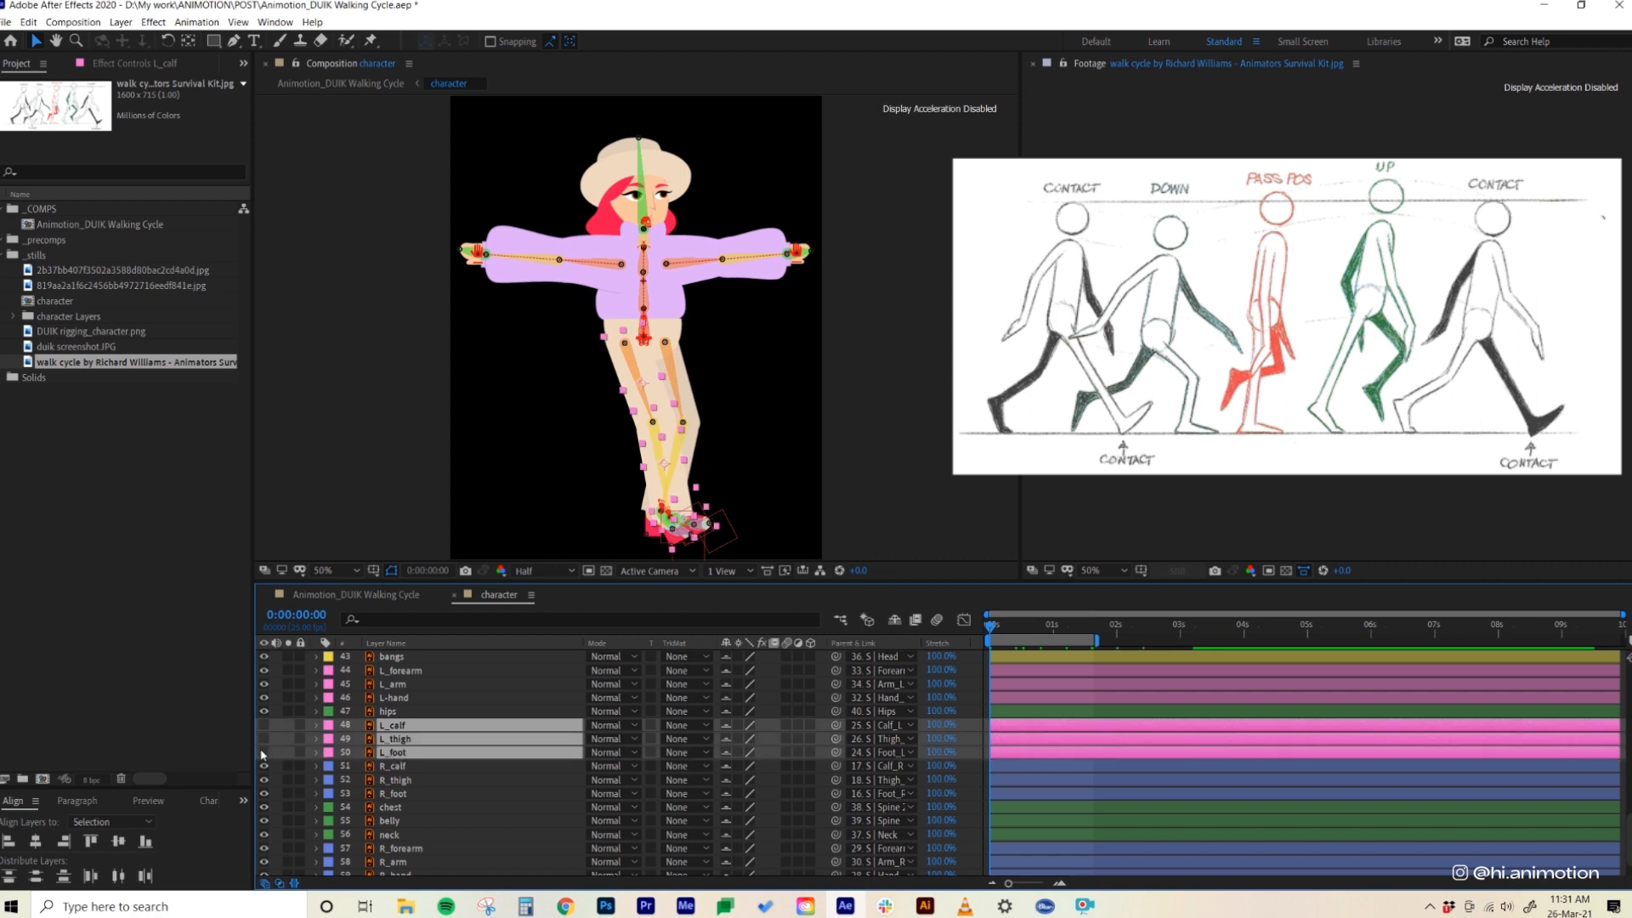
- Turn off visibility of the left-leg rig layers from S | Heel_L through S | Thigh_L and conceal the shy layers again
scroll(456, 790, "up", 4)
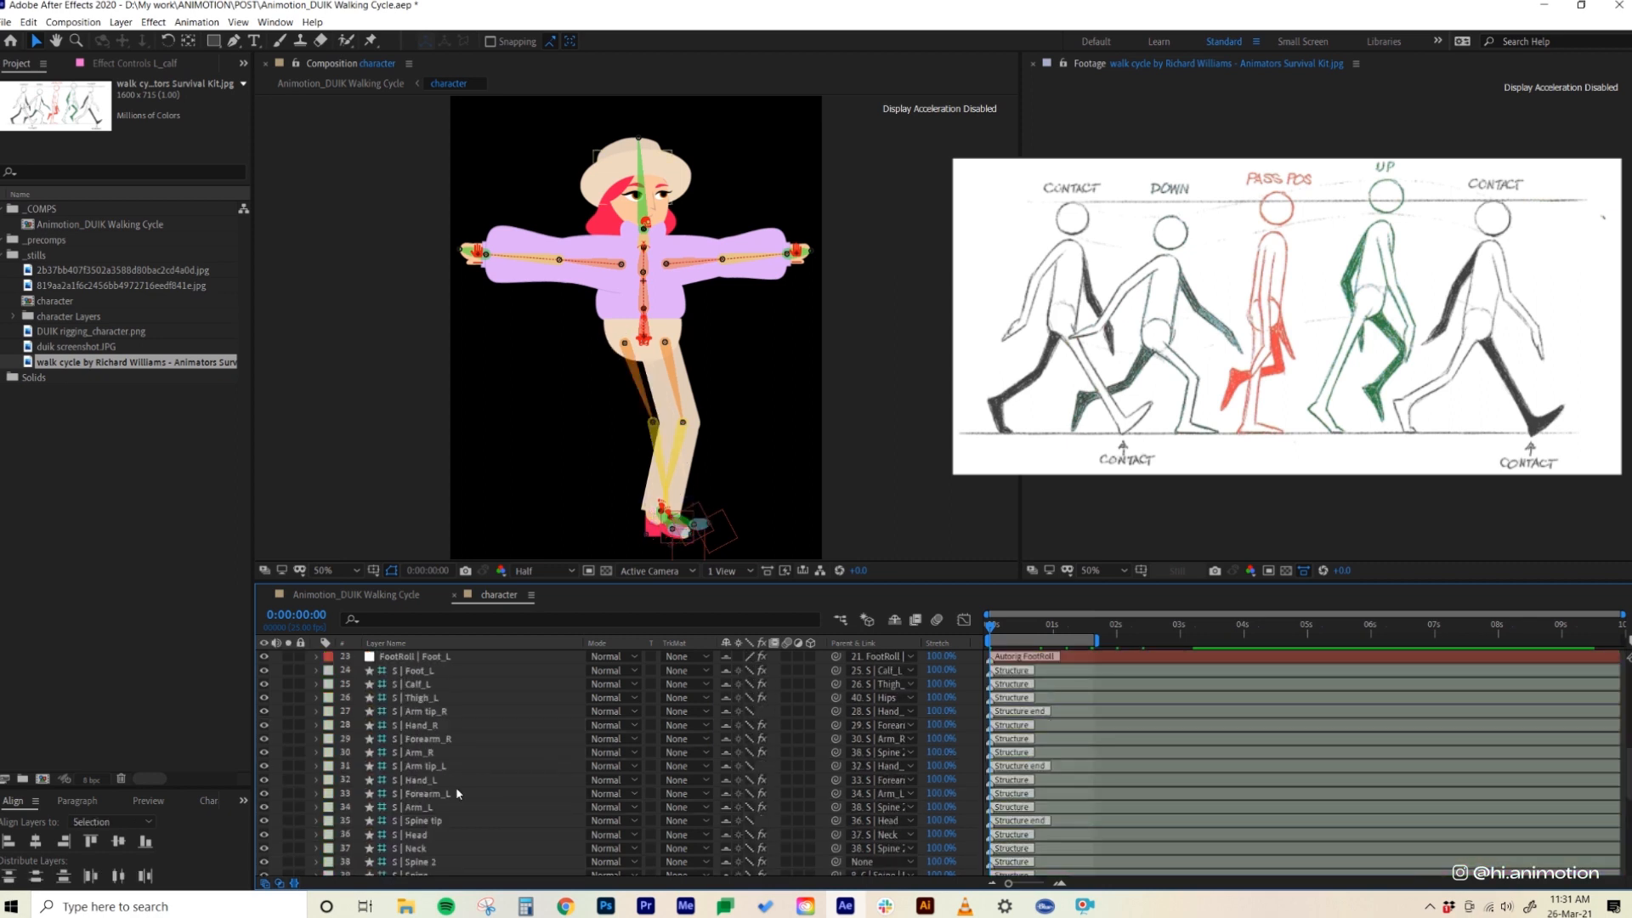
left_click(443, 698)
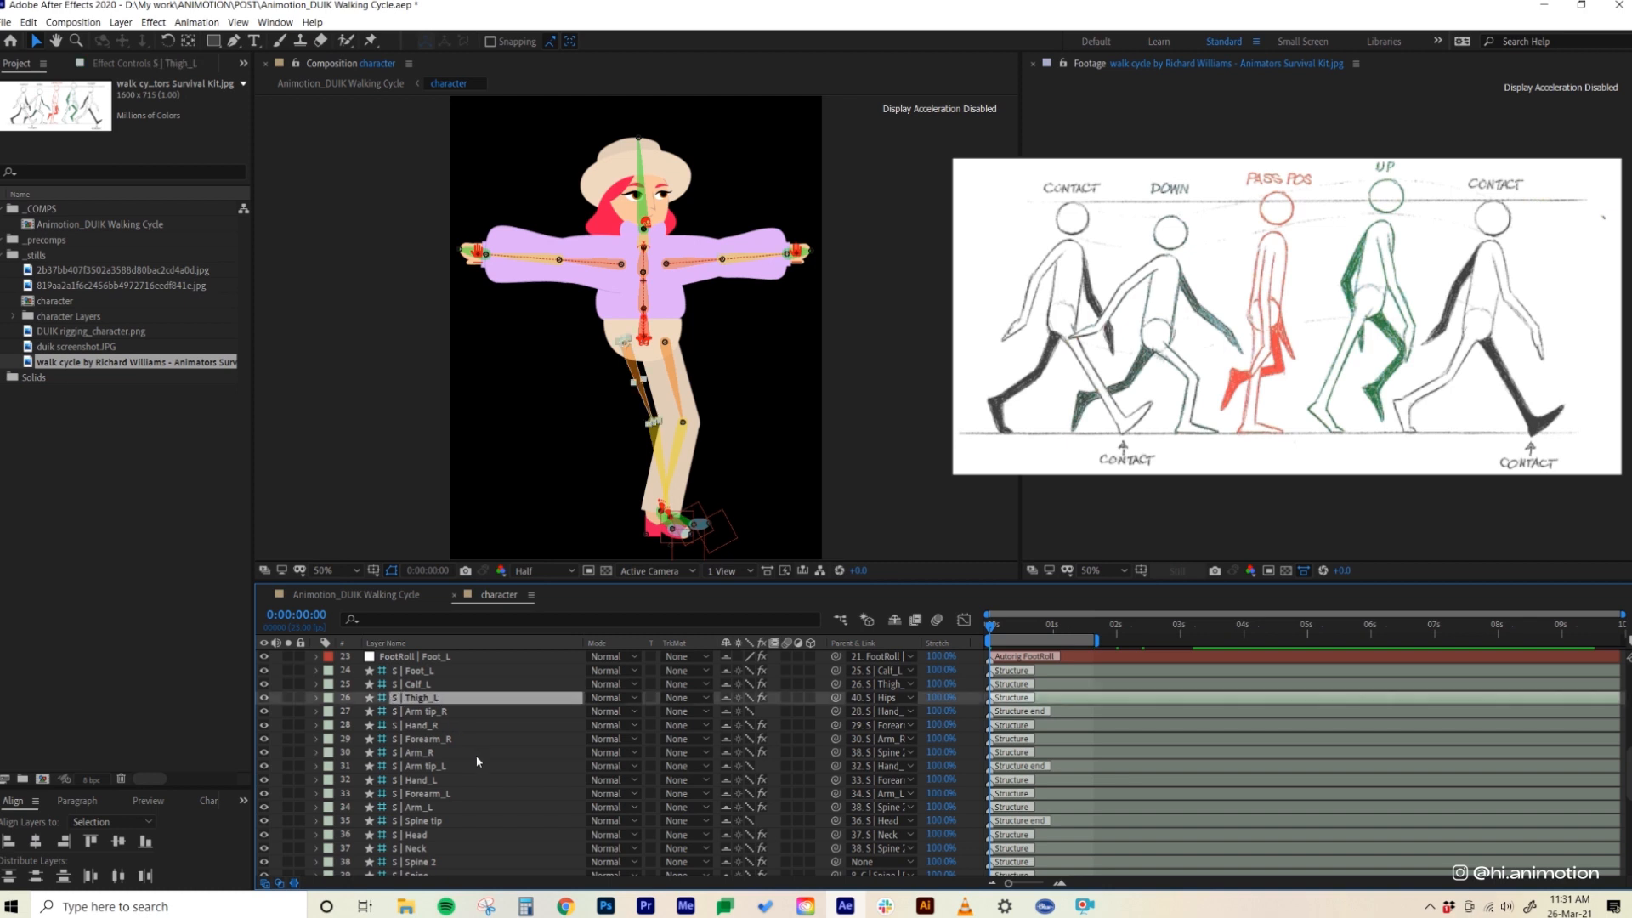
scroll(443, 755, "up", 5)
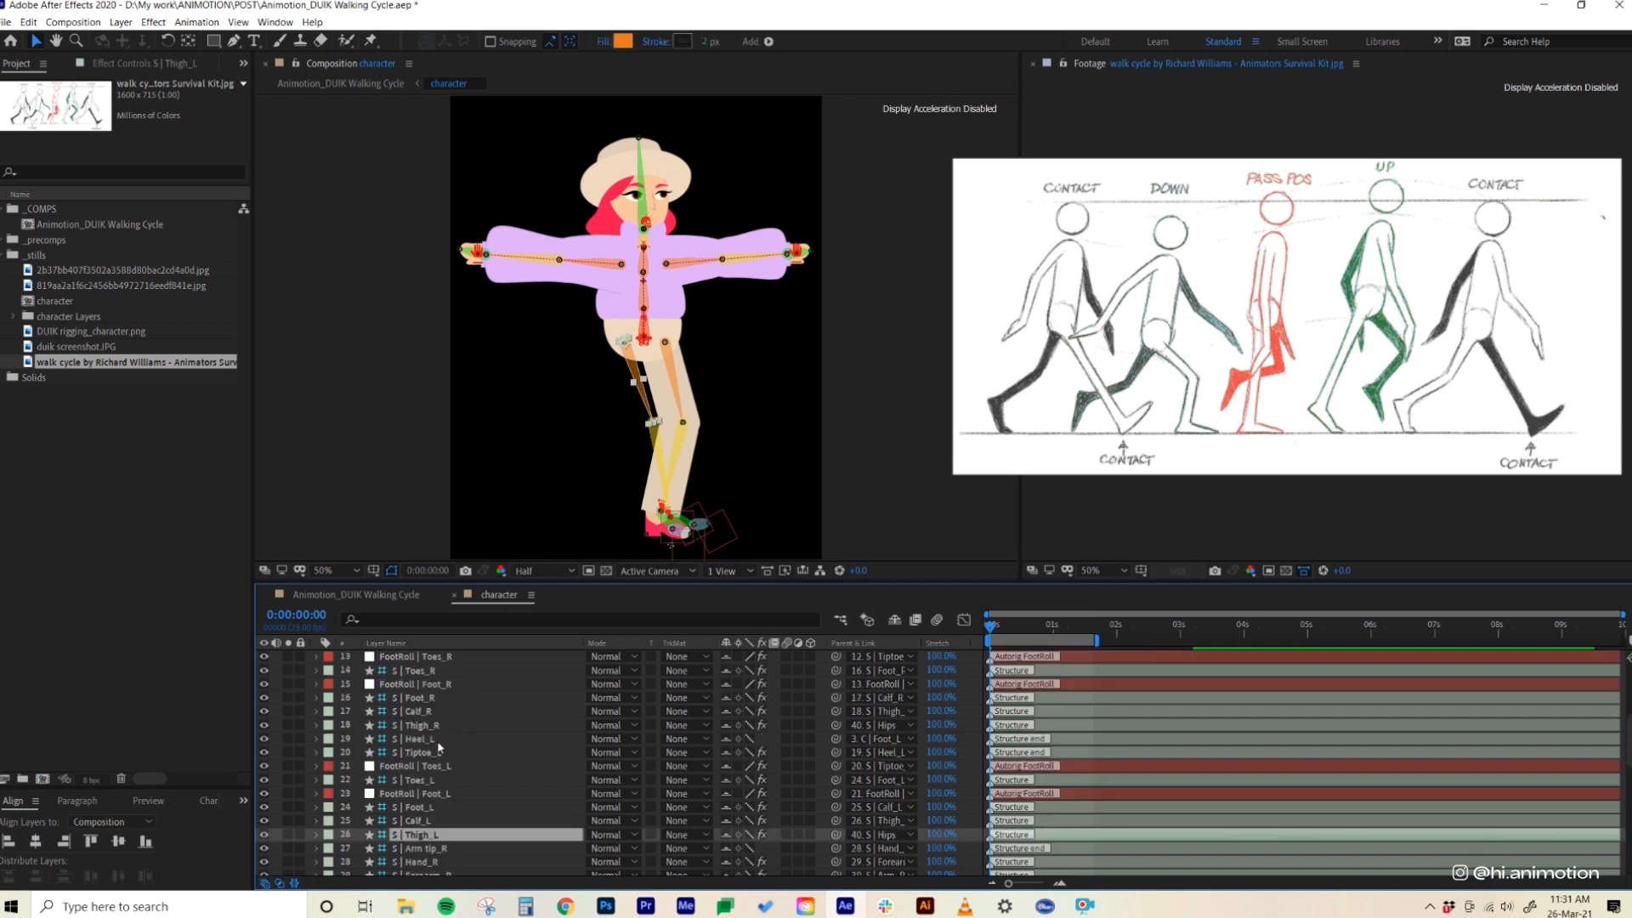
left_click(438, 741, "shift")
left_click(264, 740)
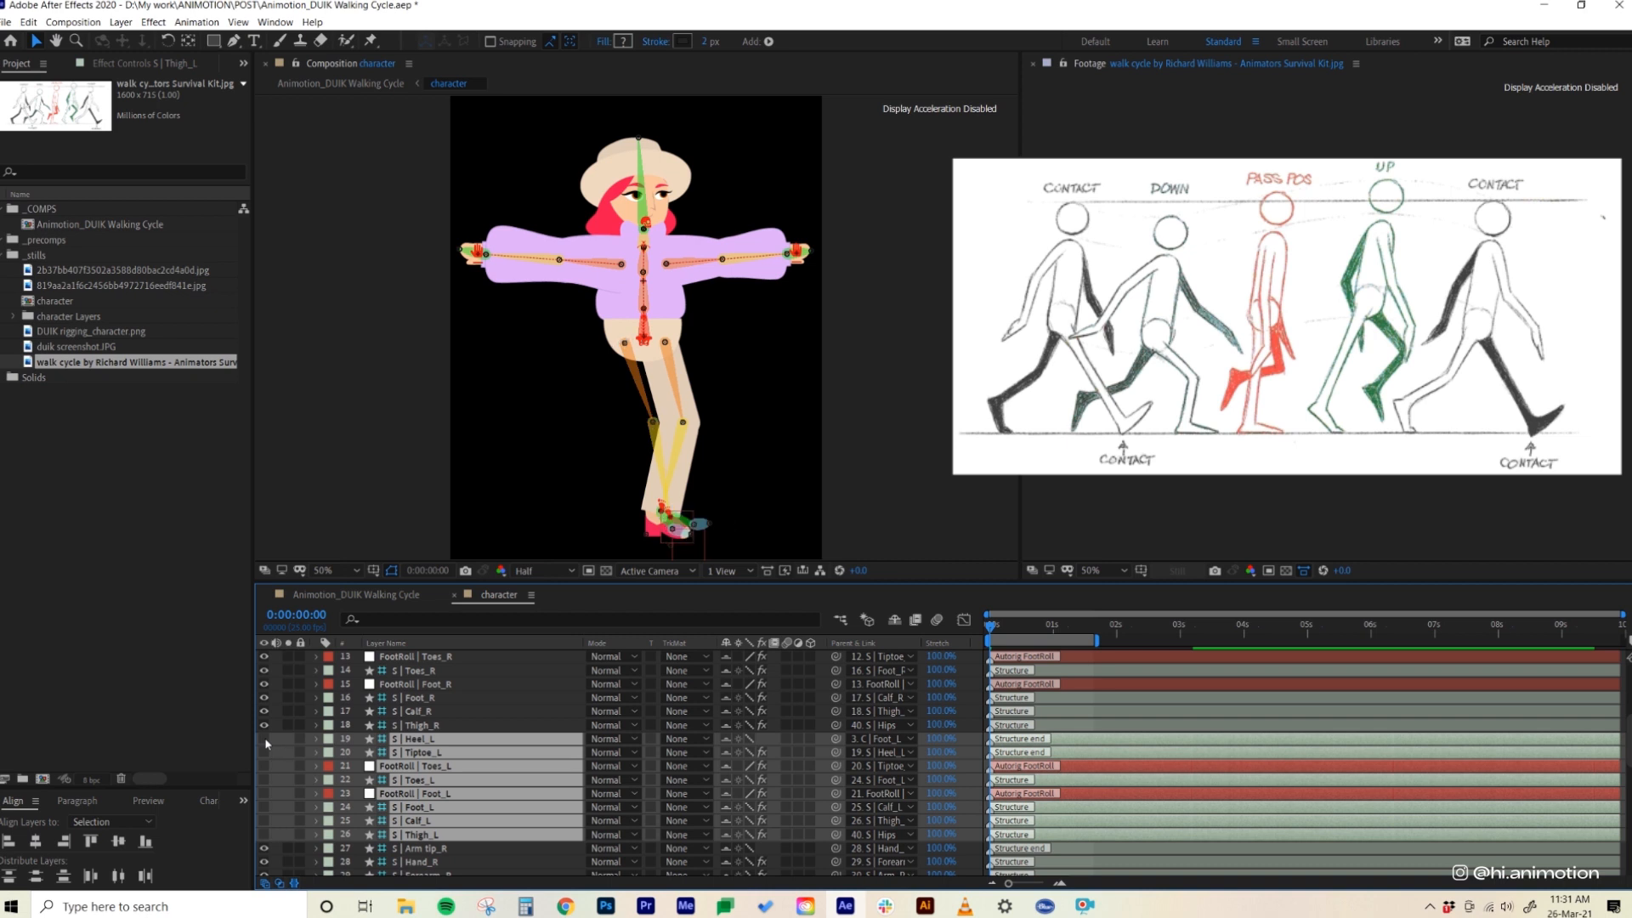
left_click(895, 625)
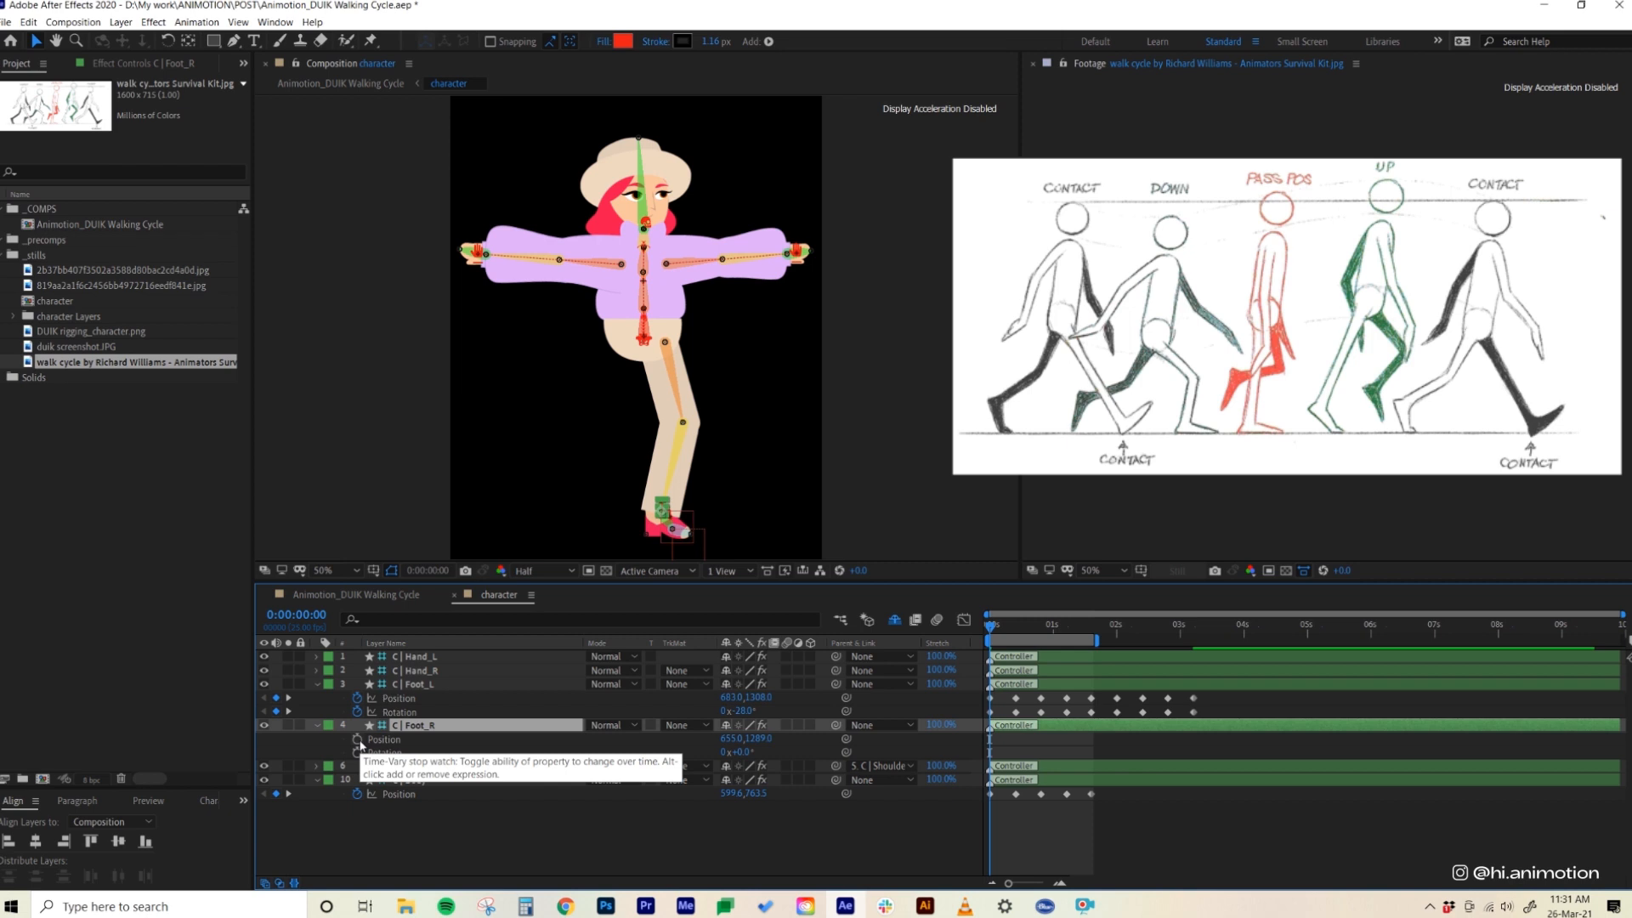
- Enable Position and Rotation keyframing on C | Foot_R at the first frame and move the foot back to X 475
left_click(358, 739)
left_click(357, 752)
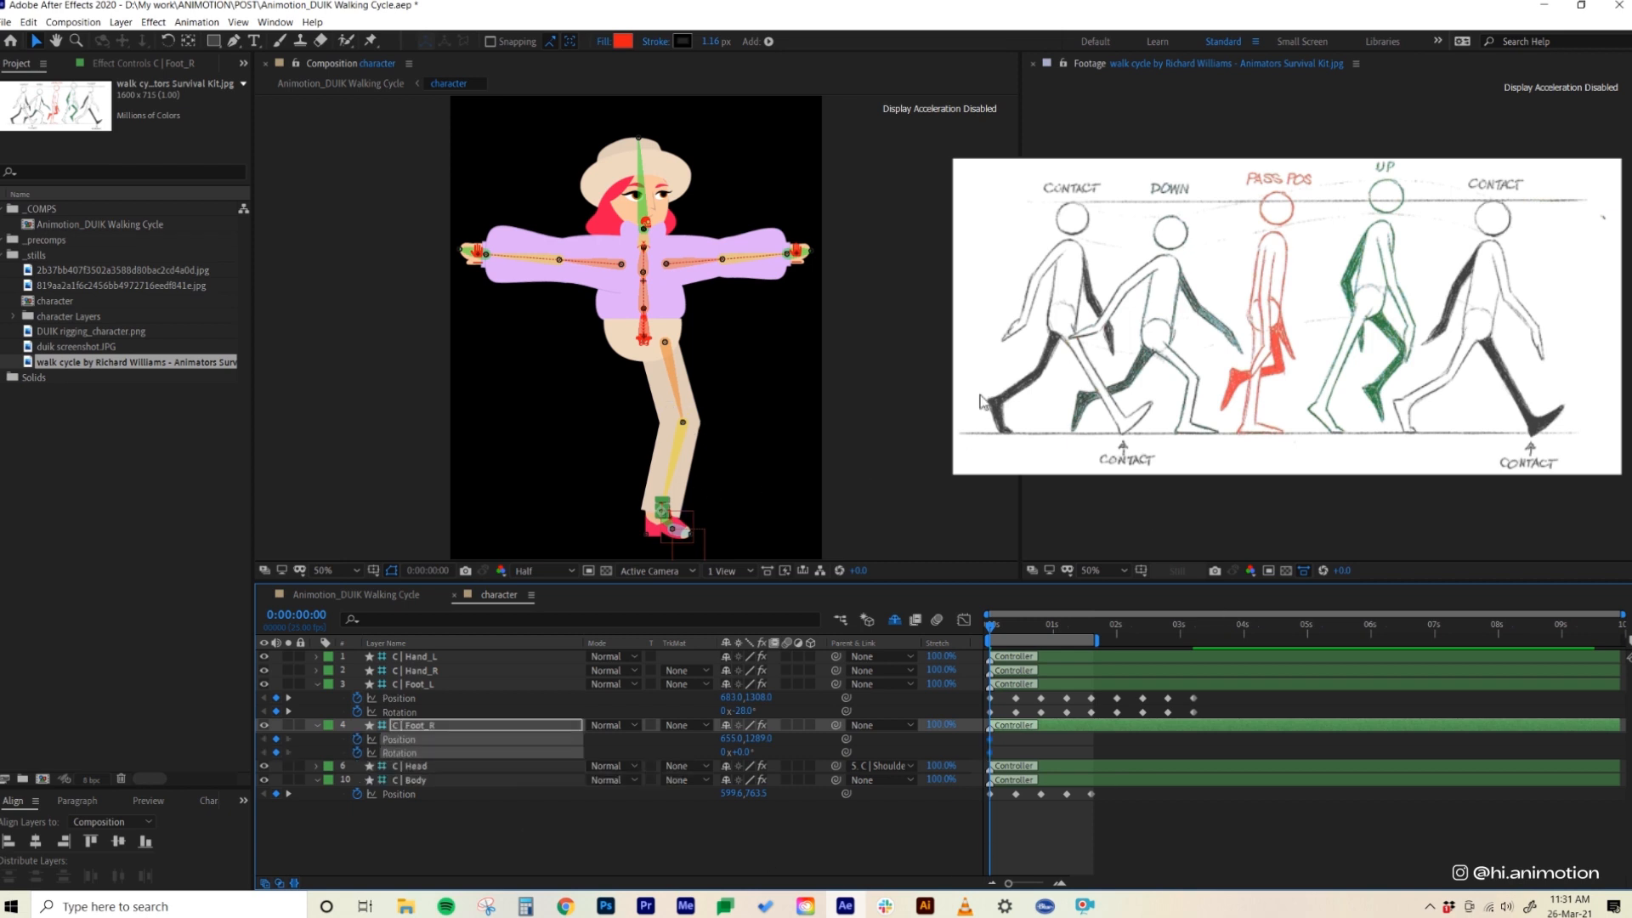
left_click(1045, 727)
key("shift+Left")
key("shift+Left")
key("shift+Left")
key("shift+Left")
key("shift+Left")
key("shift+Left")
key("shift+Left")
key("shift+Left")
key("shift+Left")
key("shift+Left")
key("shift+Left")
key("shift+Left")
key("shift+Left")
key("shift+Left")
key("shift+Left")
key("shift+Left")
key("shift+Left")
key("shift+Left")
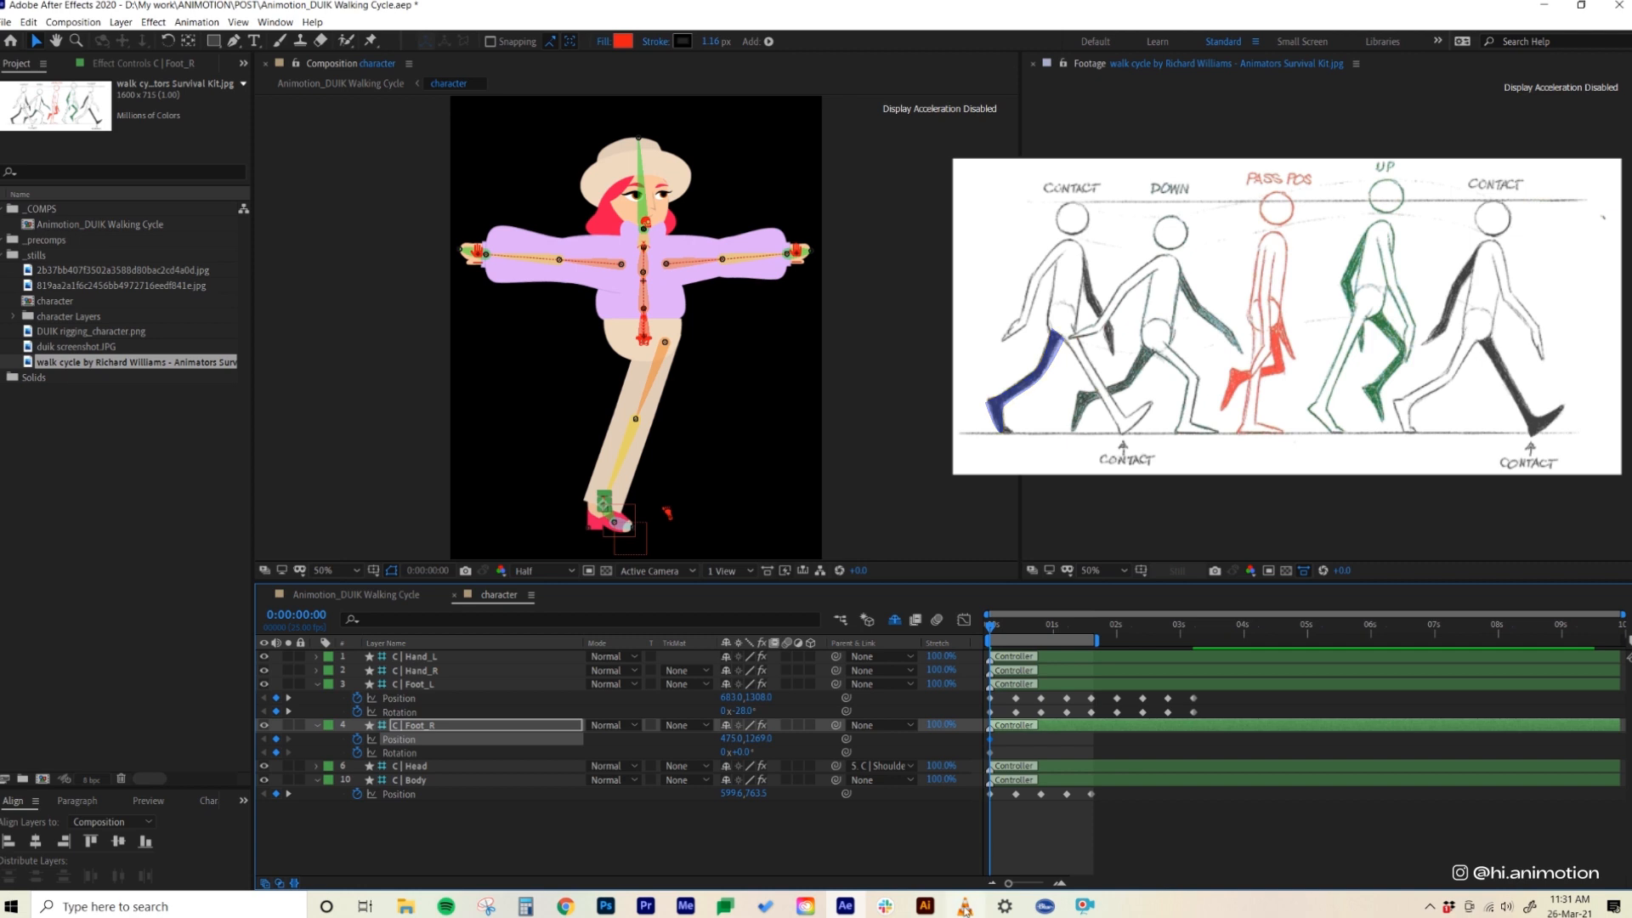
- Set C | Foot_R's vertical Position to 1263 and its Rotation to 18° for the first contact pose
key("Down")
key("Down")
key("Down")
key("Down")
key("Down")
key("Down")
key("Down")
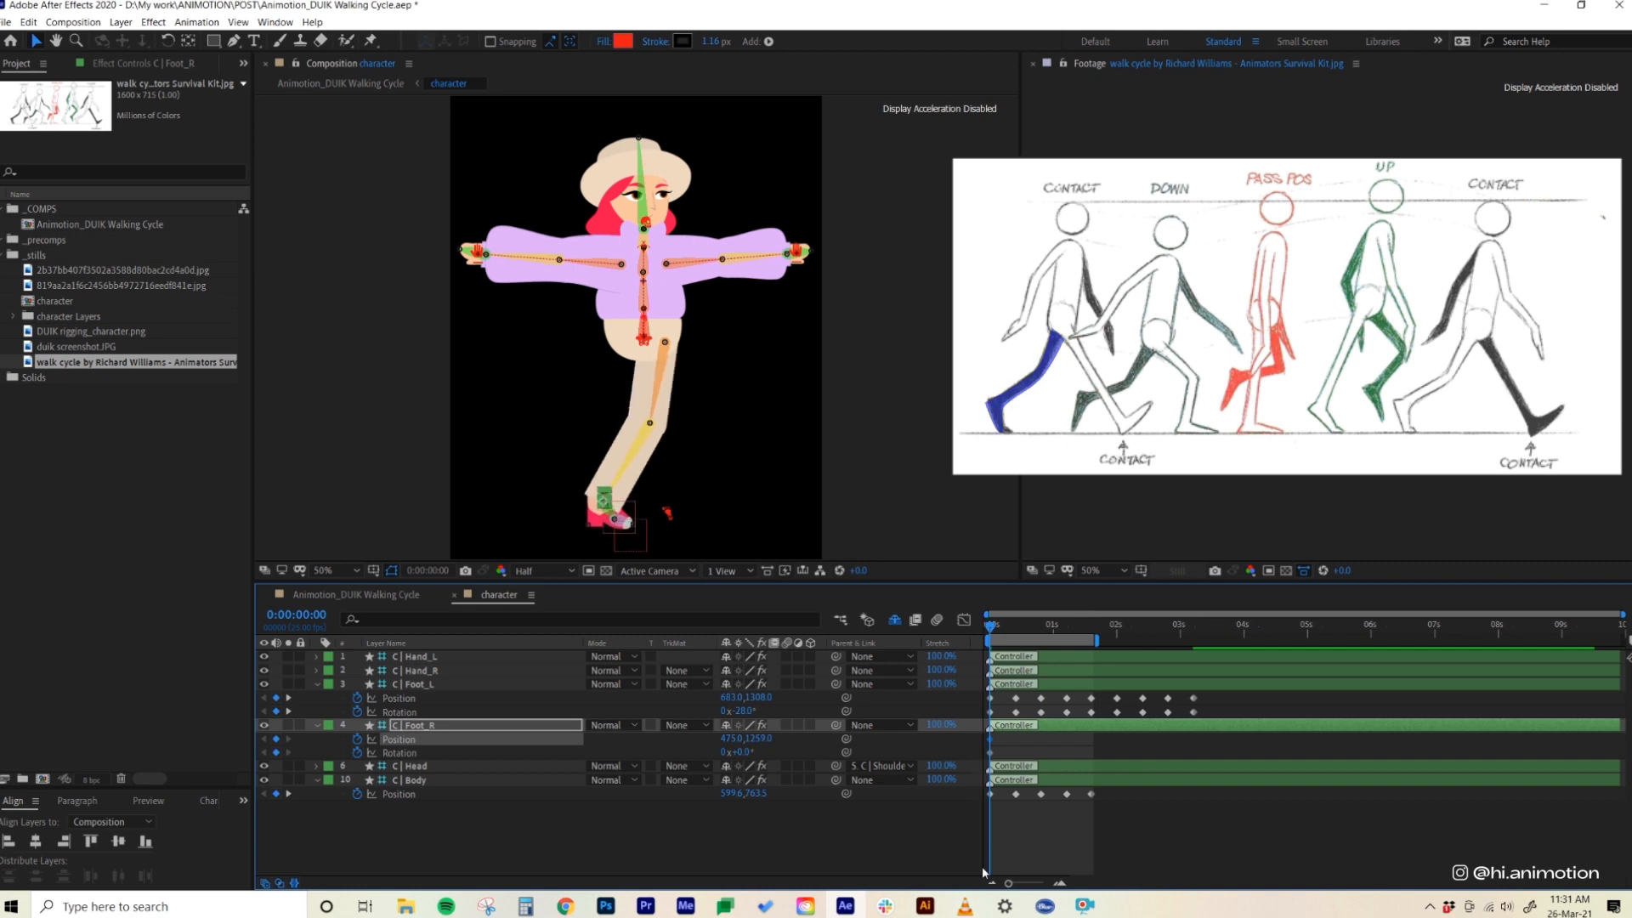
left_click_drag(739, 753, 752, 751)
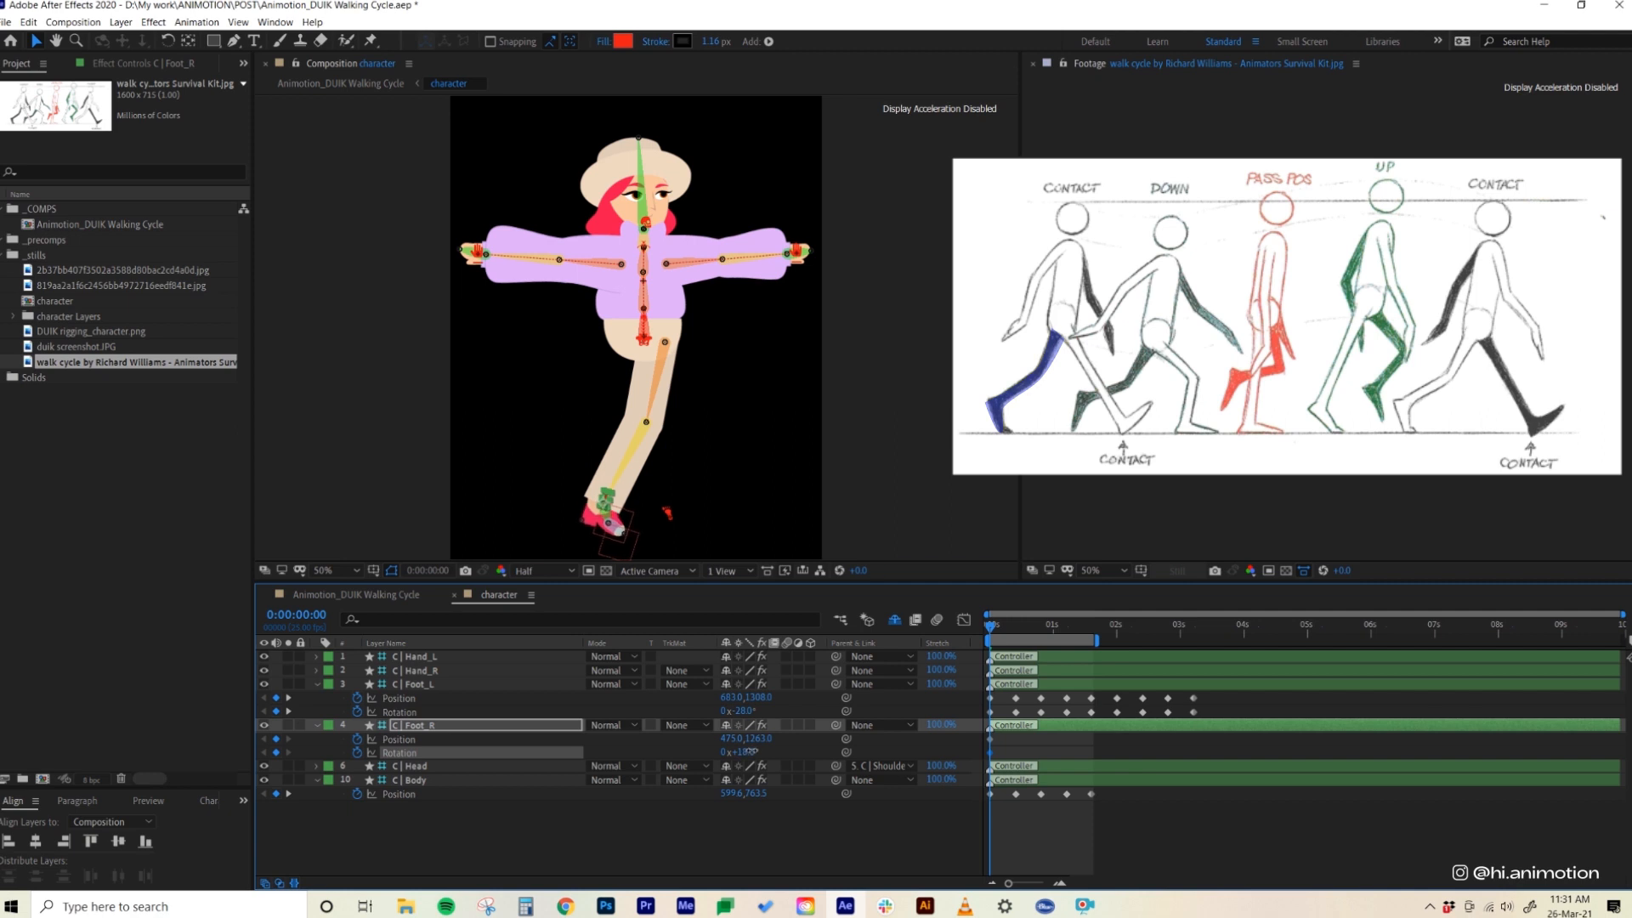
left_click(1060, 836)
- At frame 10, keyframe C | Foot_R with Position 435, 1223 and Rotation 56° for the down pose
key("shift+Page_Down")
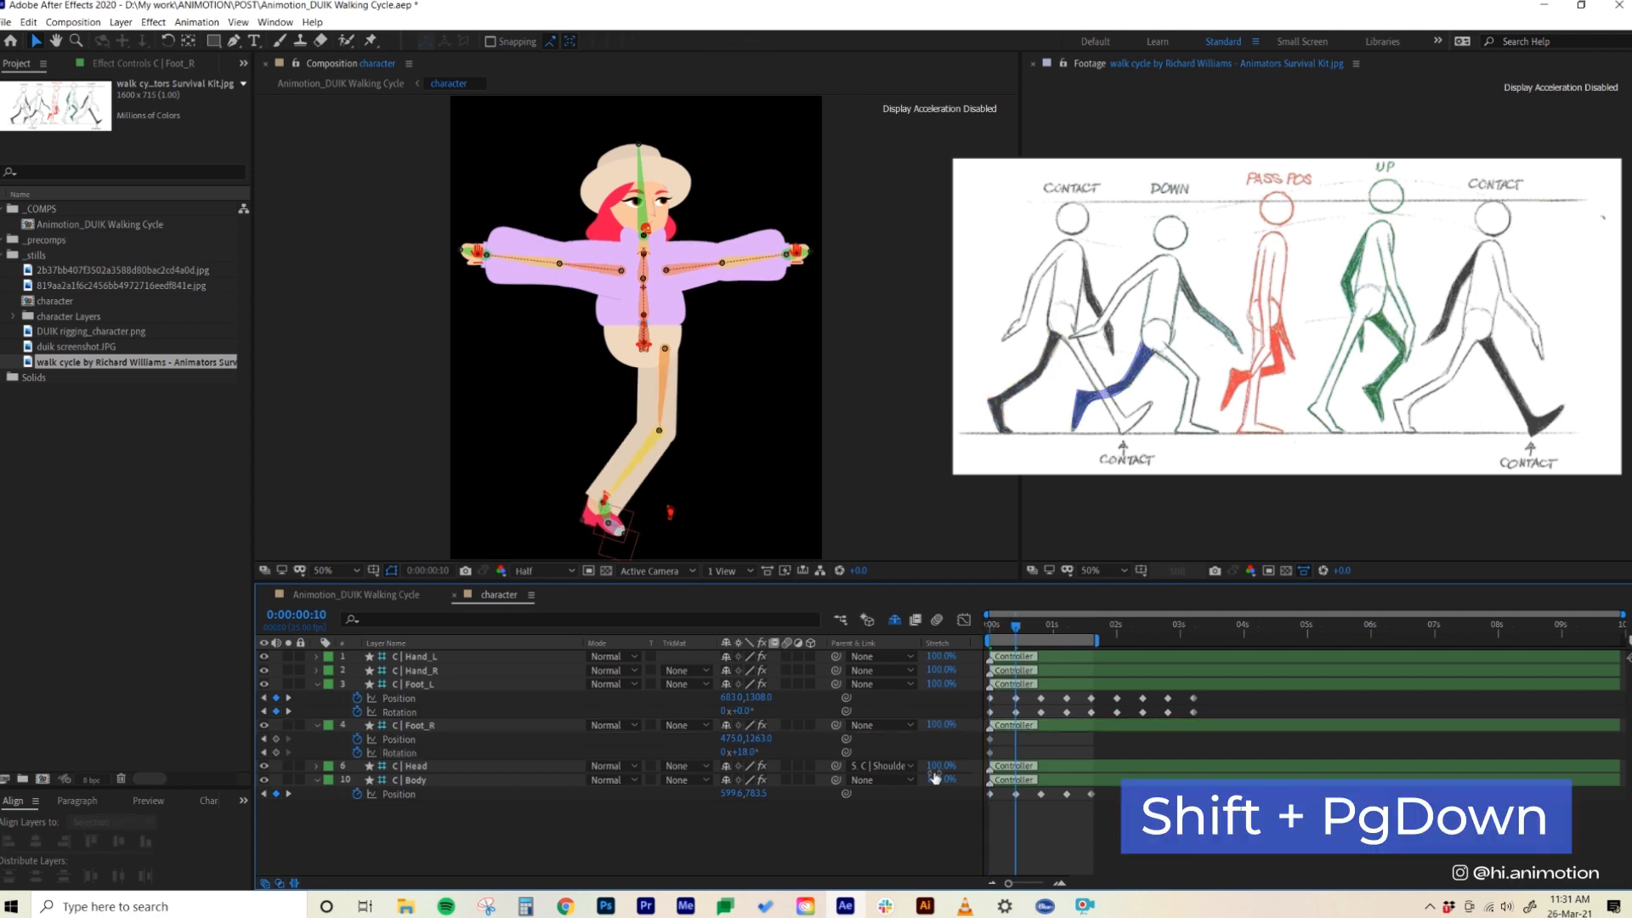
left_click(276, 739)
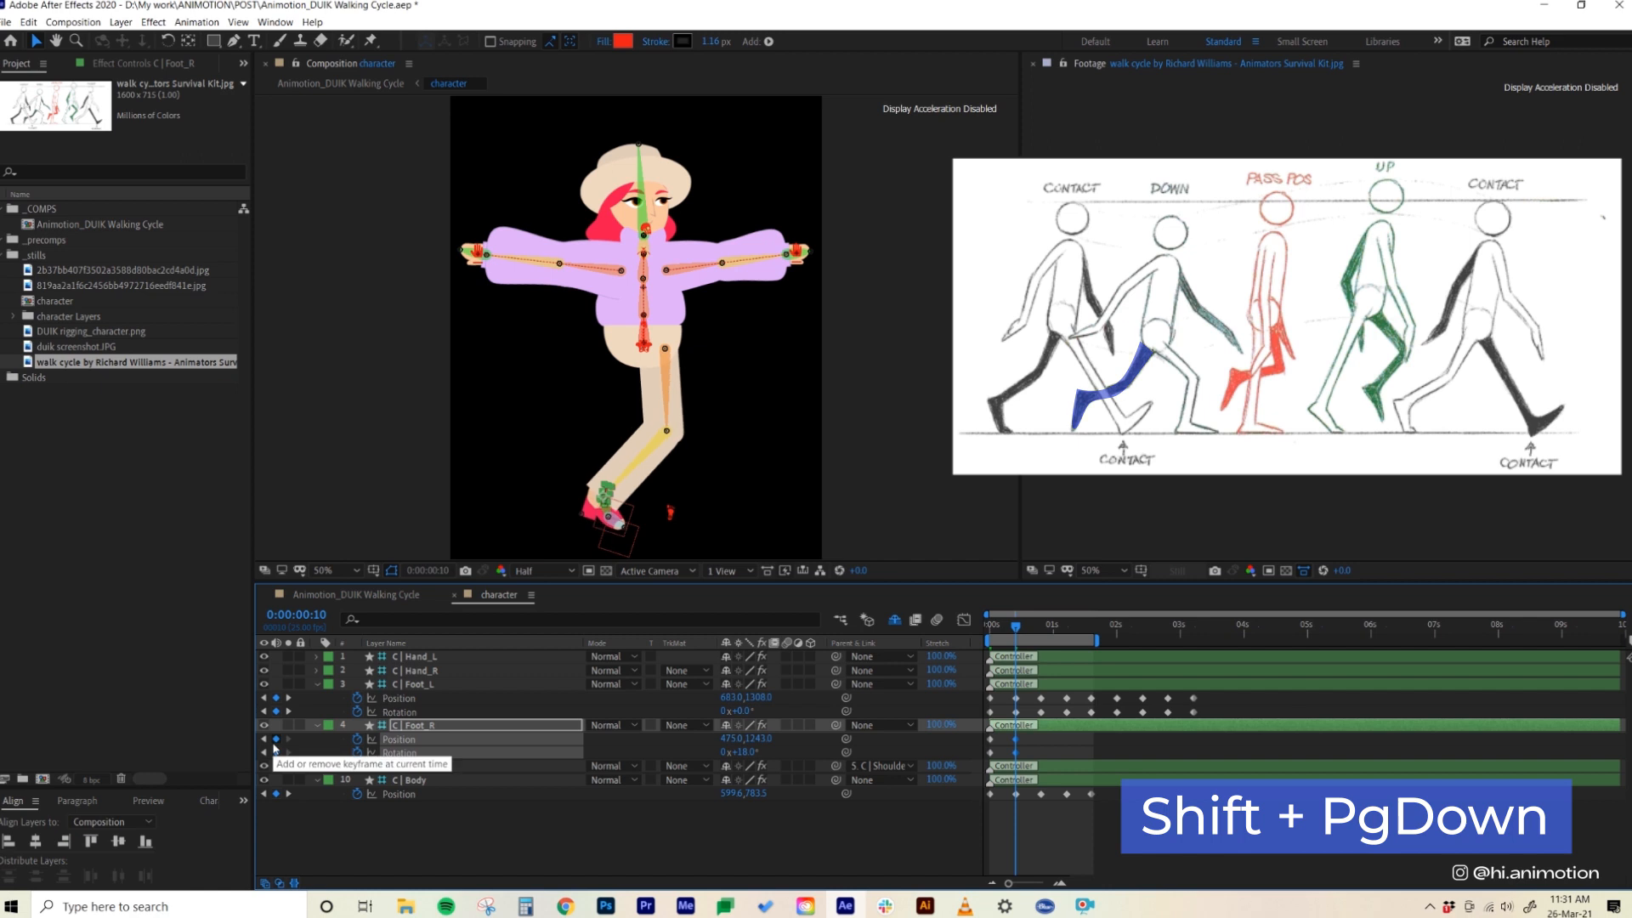
key("shift+Left")
left_click_drag(747, 752, 777, 754)
- At frame 20, set C | Foot_R's Position to 415, 1083 and Rotation to 73° for the passing pose
key("shift+Page_Down")
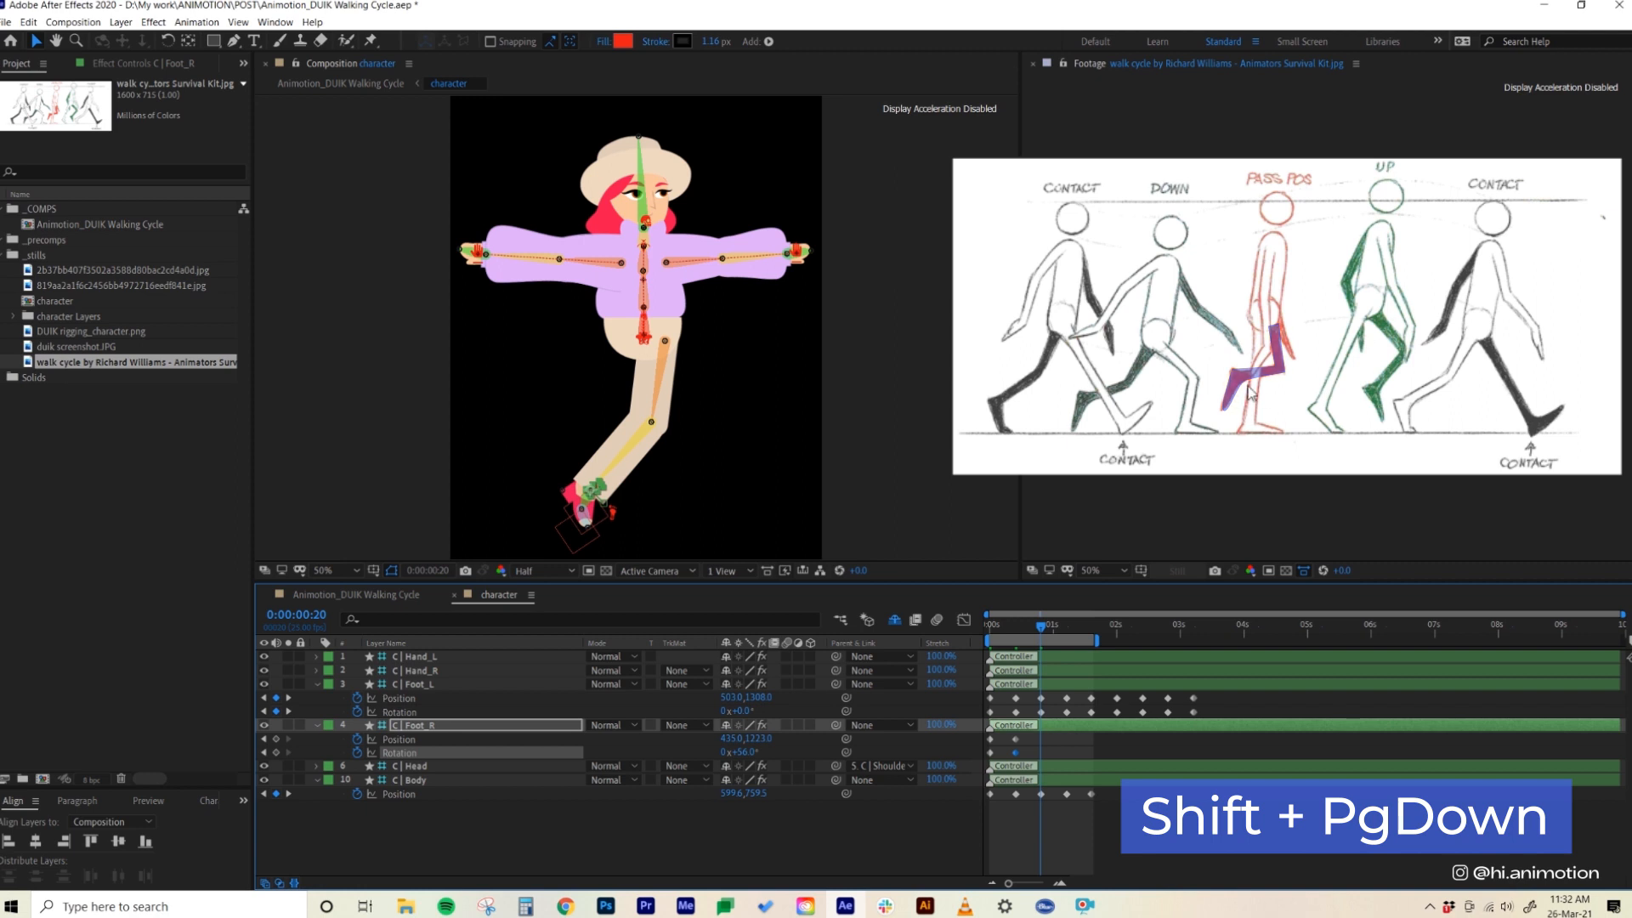
left_click(1085, 724)
key("shift+Up")
key("shift+Up")
key("shift+Up")
key("shift+Up")
key("shift+Up")
key("shift+Up")
key("shift+Up")
key("shift+Up")
key("shift+Up")
key("shift+Up")
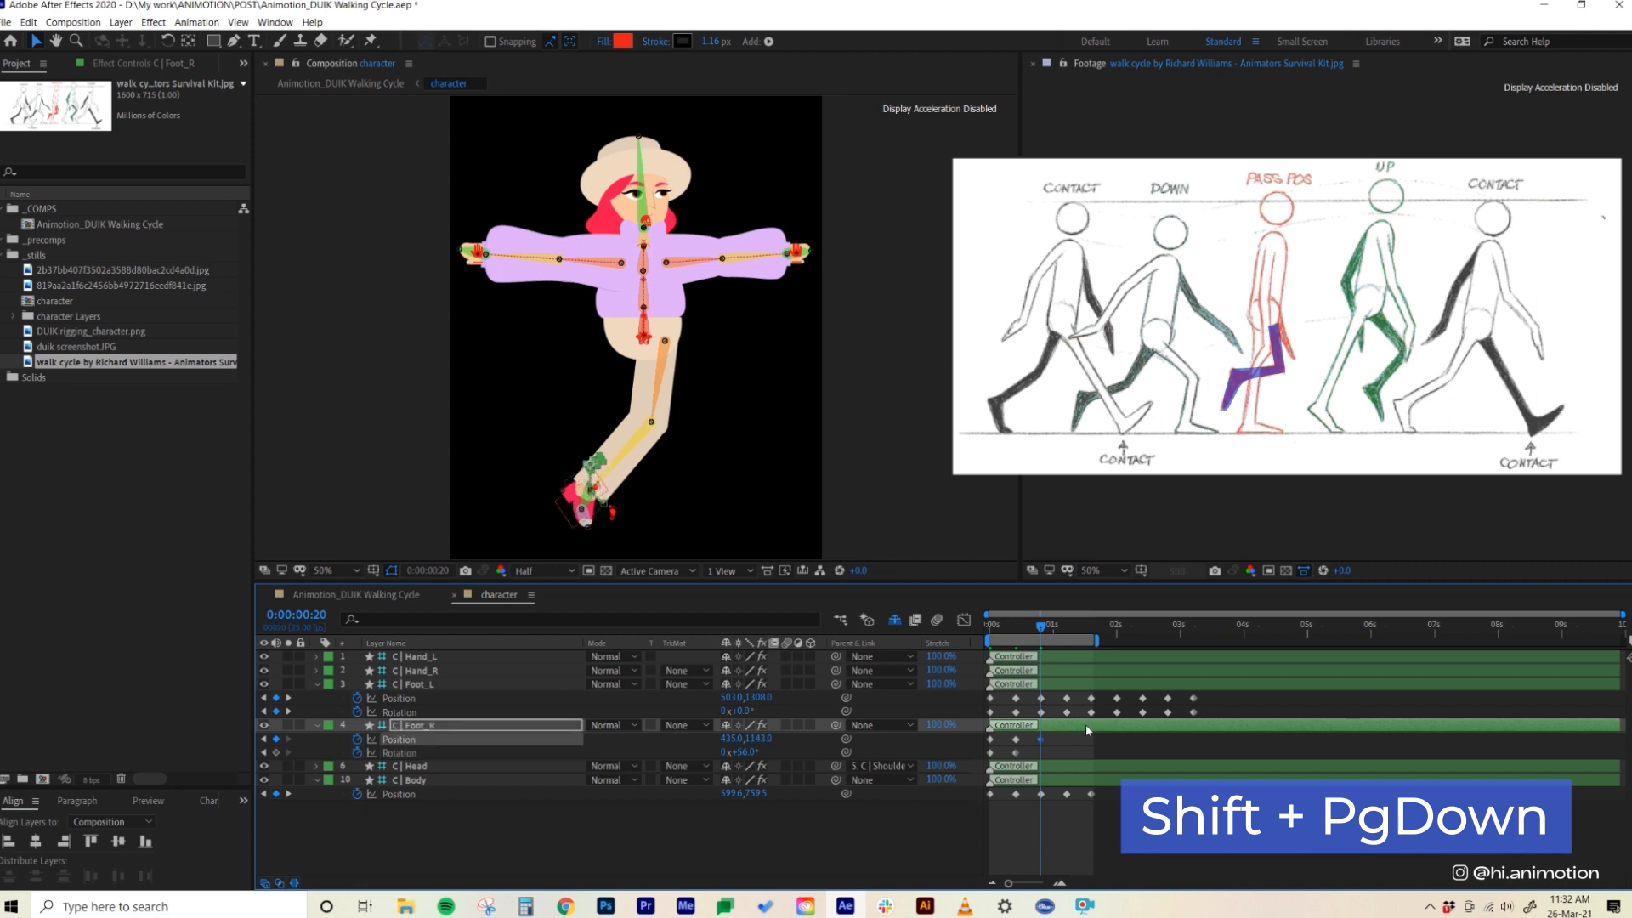
key("shift+Left")
key("shift+Up")
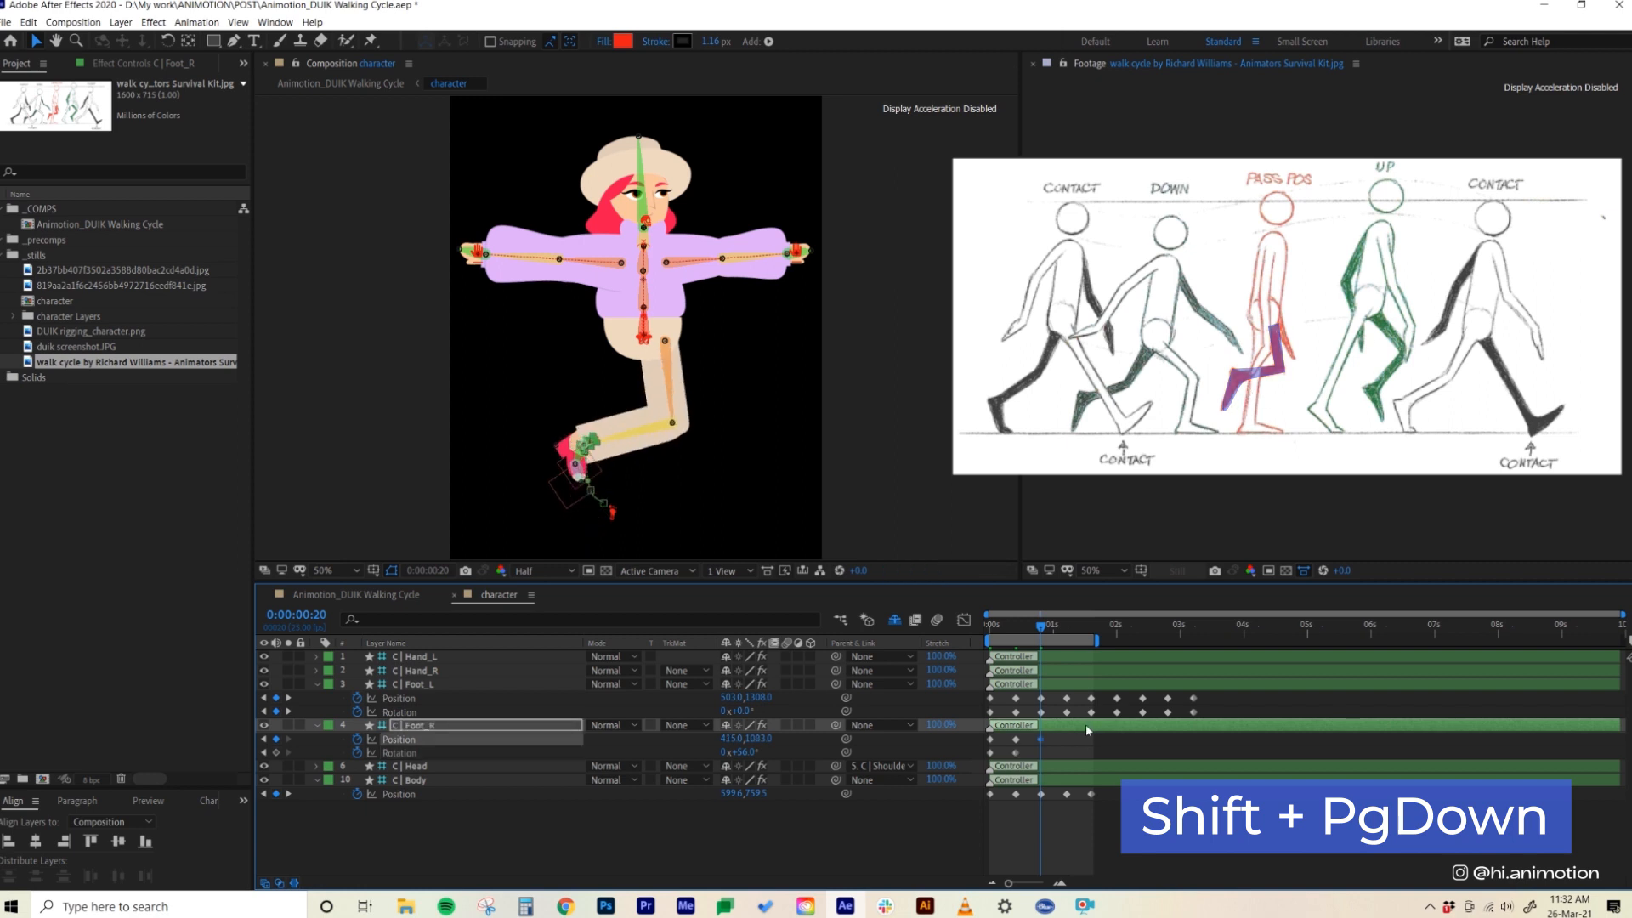
left_click_drag(742, 754, 758, 754)
key("shift+Page_Down")
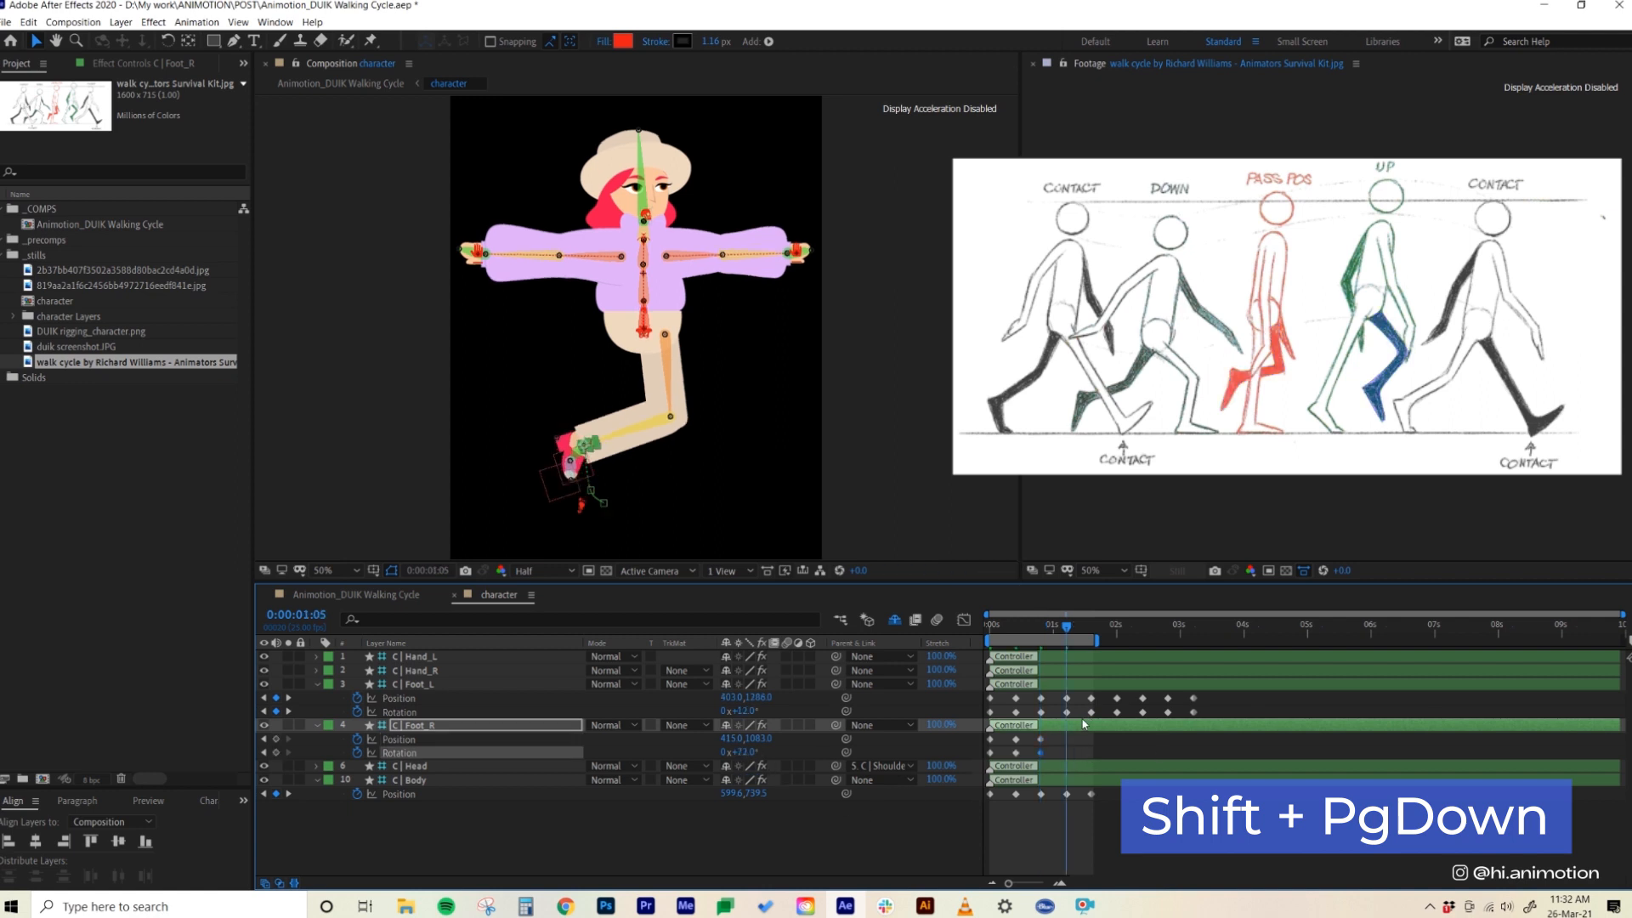
- At 0:00:01:05, keyframe C | Foot_R with Position 655, 1223 and Rotation 27° for the up pose
left_click(1081, 728)
key("shift+Right")
key("shift+Right")
key("shift+Right")
key("shift+Right")
key("shift+Right")
key("shift+Right")
key("shift+Right")
key("shift+Right")
key("shift+Right")
key("shift+Right")
key("shift+Right")
key("shift+Right")
key("shift+Right")
key("shift+Right")
key("shift+Right")
key("shift+Right")
key("shift+Right")
key("shift+Right")
key("shift+Right")
key("shift+Right")
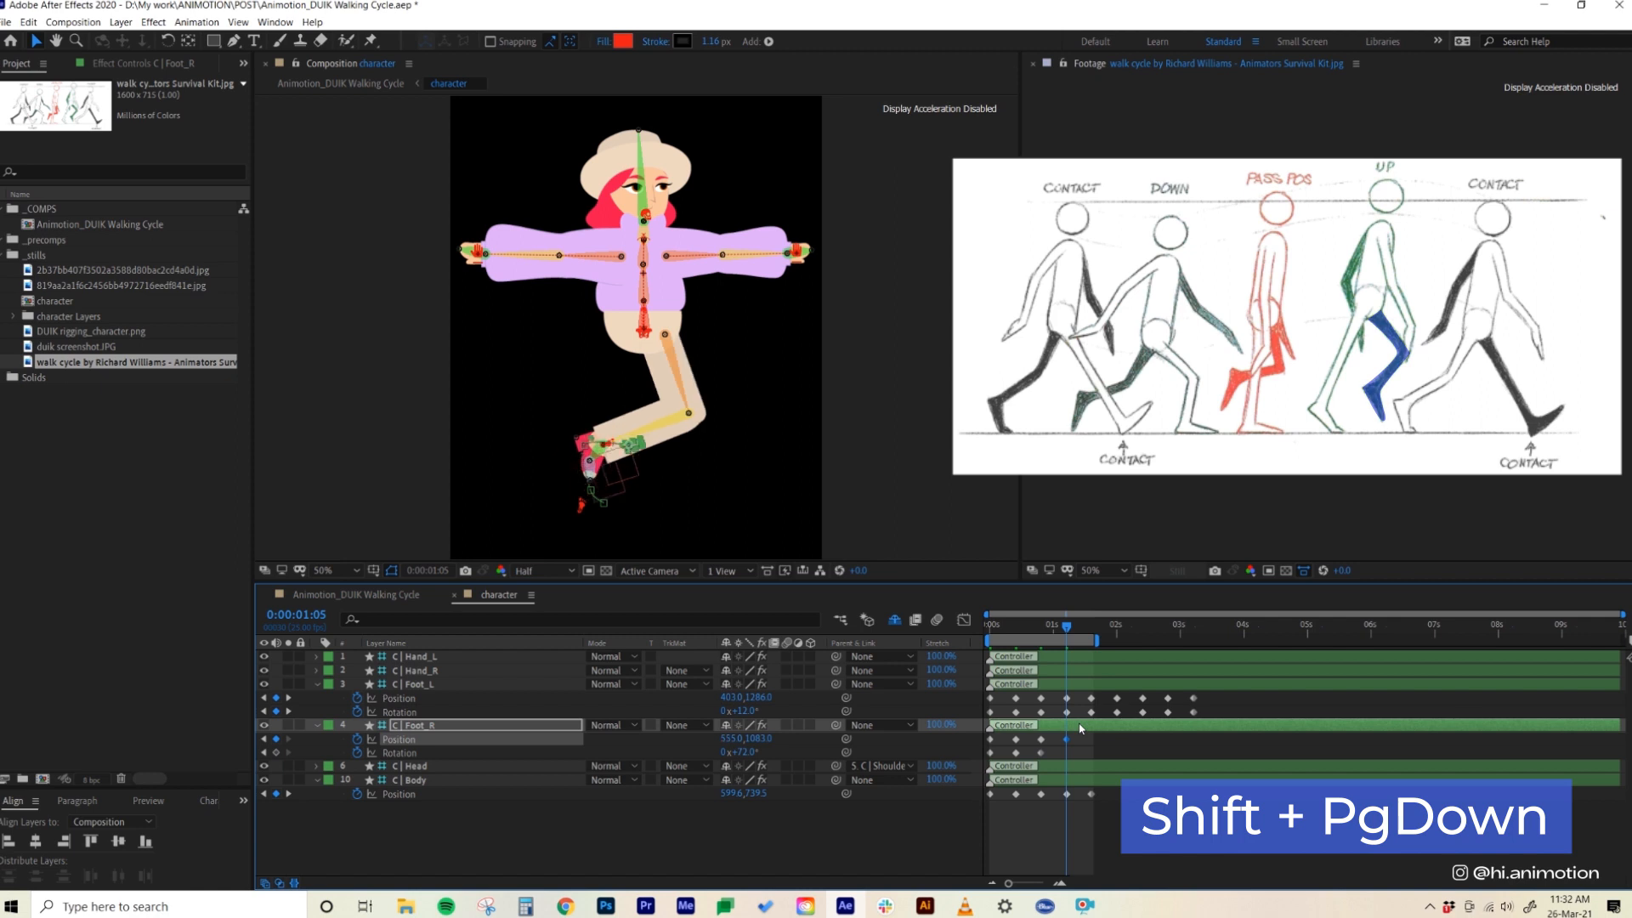
key("shift+Right")
key("shift+Right")
key("shift+Up")
key("shift+Up")
key("shift+Up")
key("shift+Up")
key("shift+Up")
key("shift+Up")
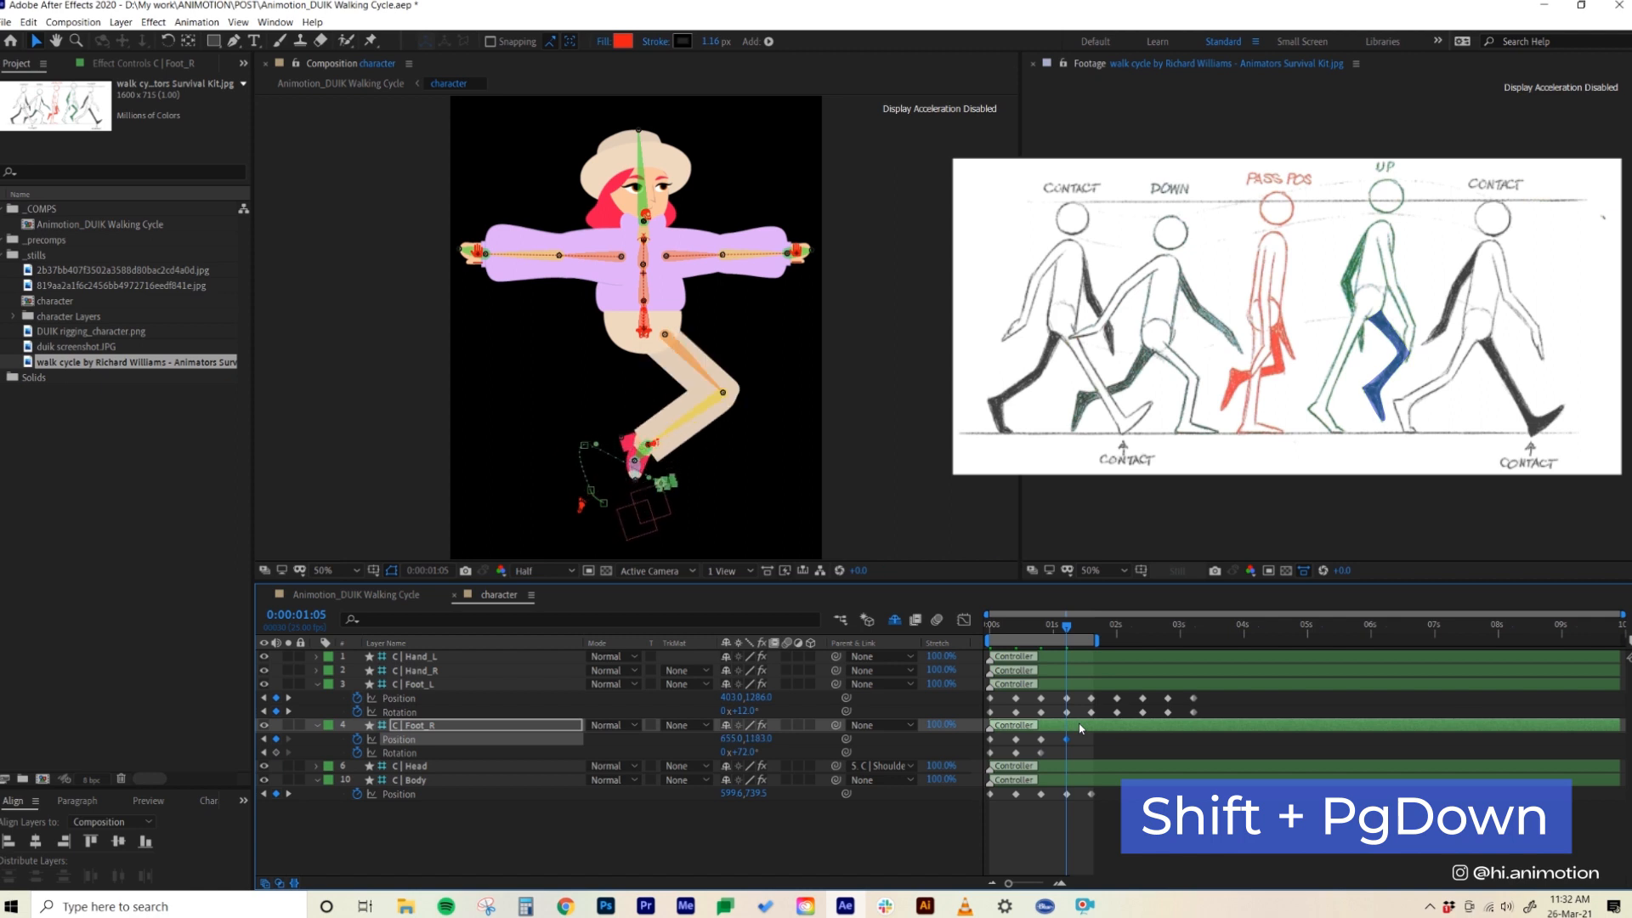
left_click_drag(749, 754, 724, 766)
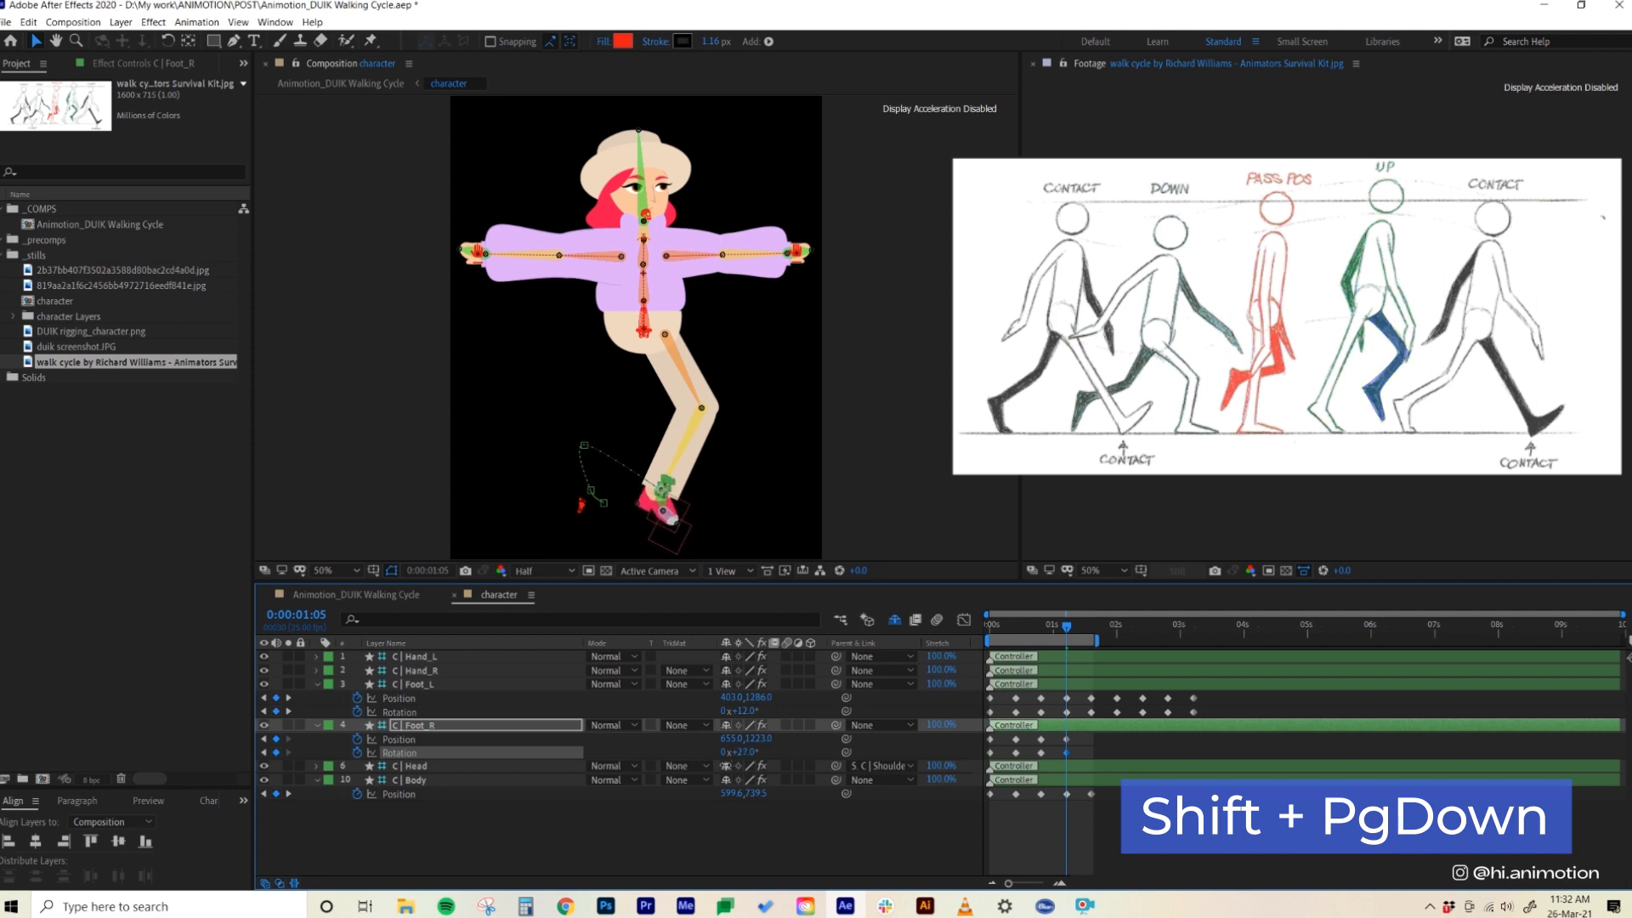
left_click(1099, 751)
- At 0:00:01:15, keyframe C | Foot_R with Position 775, 1283 and Rotation -22° for the second contact pose
key("shift+Page_Down")
left_click(1138, 730)
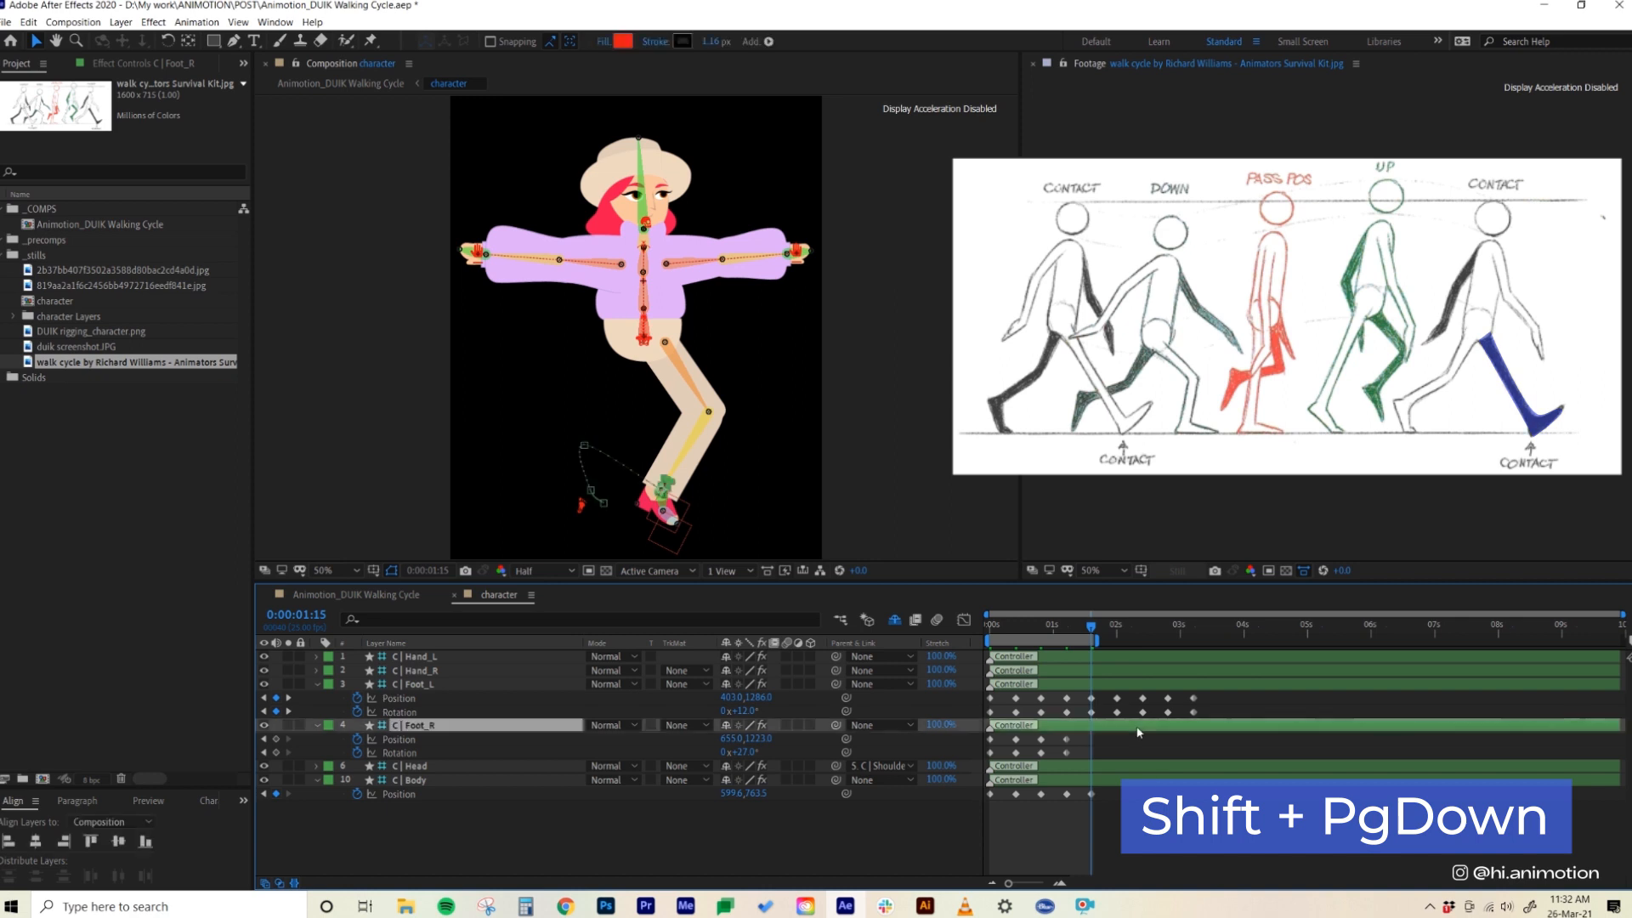
key("shift+Right")
key("shift+Right")
key("shift+Right")
key("shift+Down")
key("shift+Down")
key("shift+Down")
key("shift+Down")
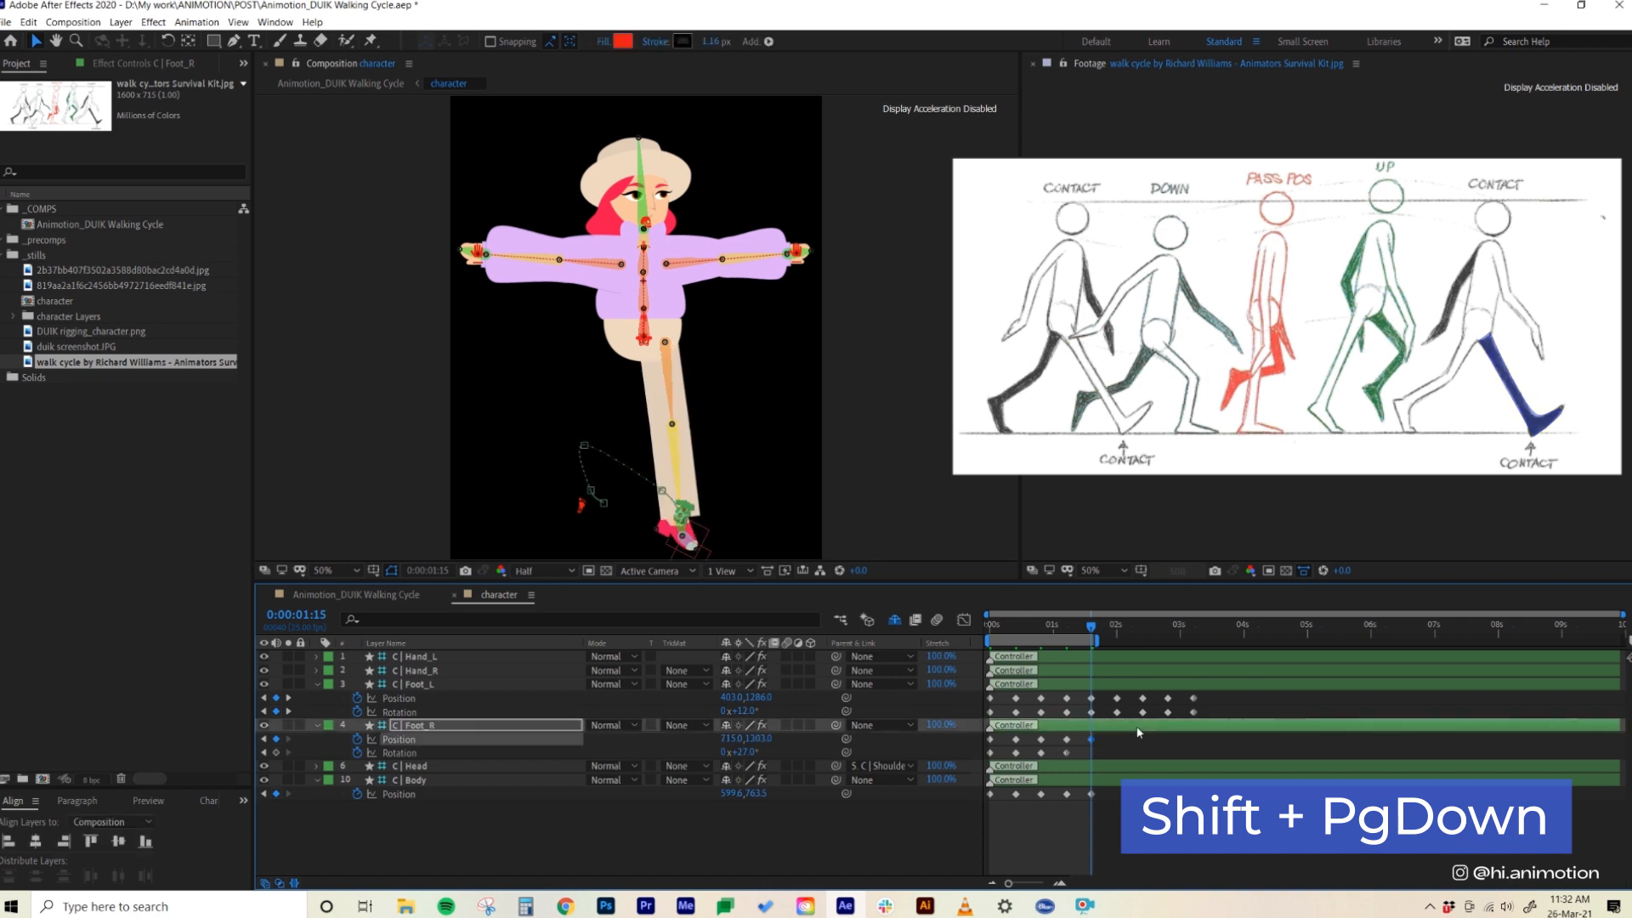
key("shift+Right")
key("shift+Right")
key("shift+Right")
left_click_drag(747, 754, 721, 765)
left_click(1091, 738)
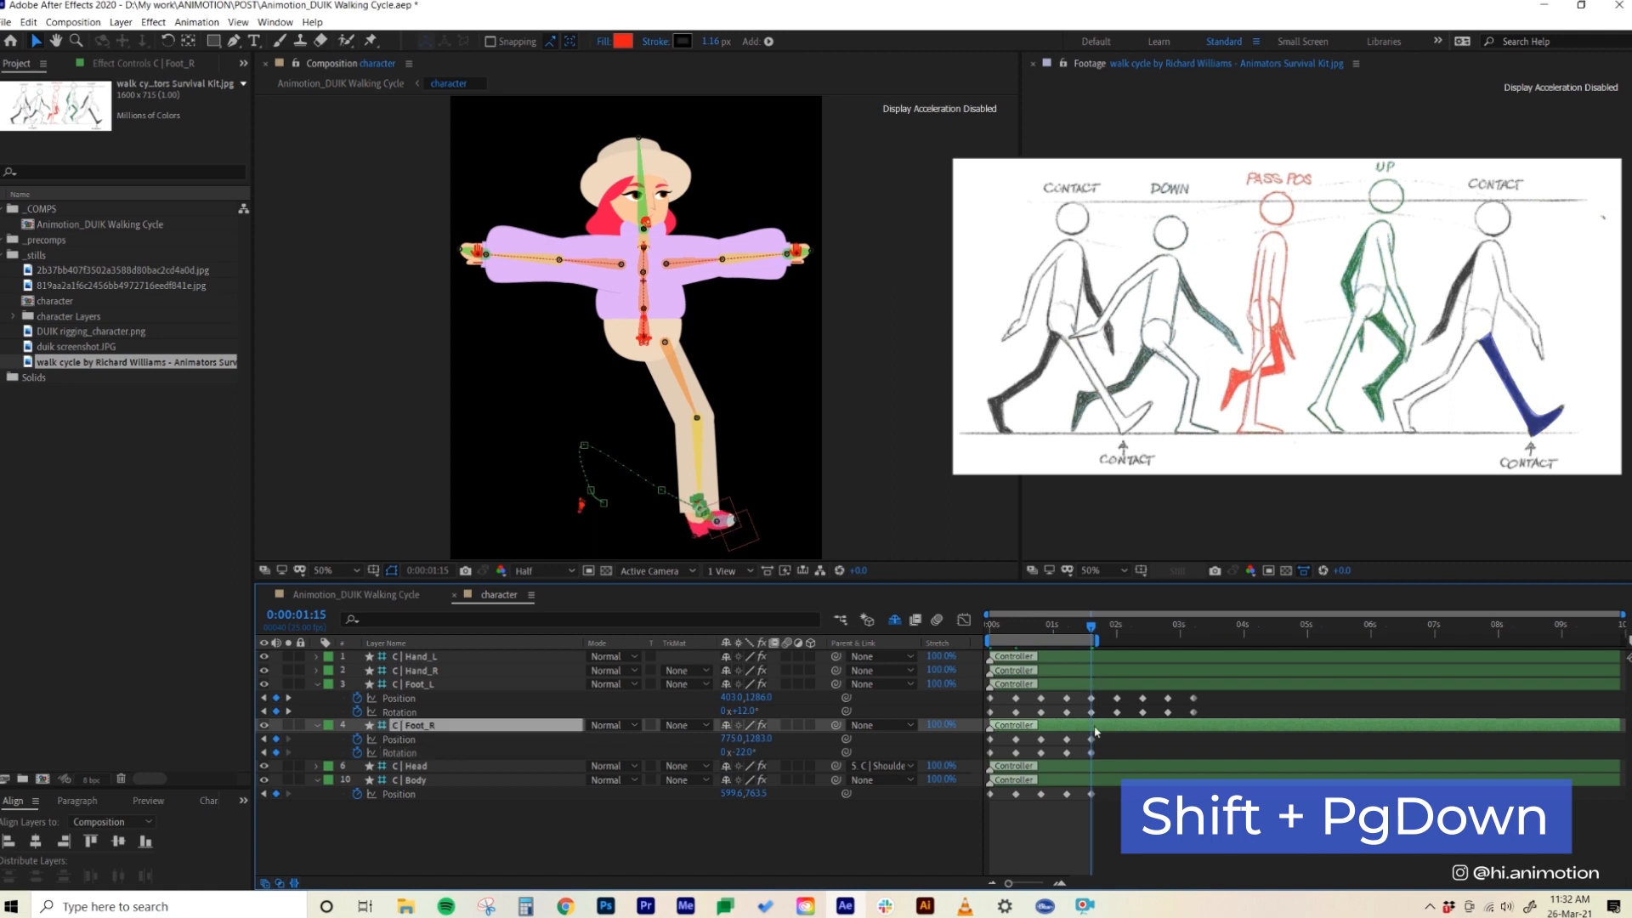
- Move C | Foot_R's contact-pose position at 0:00:01:15 further forward to X 795
key("shift+Right")
key("shift+Right")
key("shift+Right")
key("shift+Right")
key("shift+Left")
key("shift+Left")
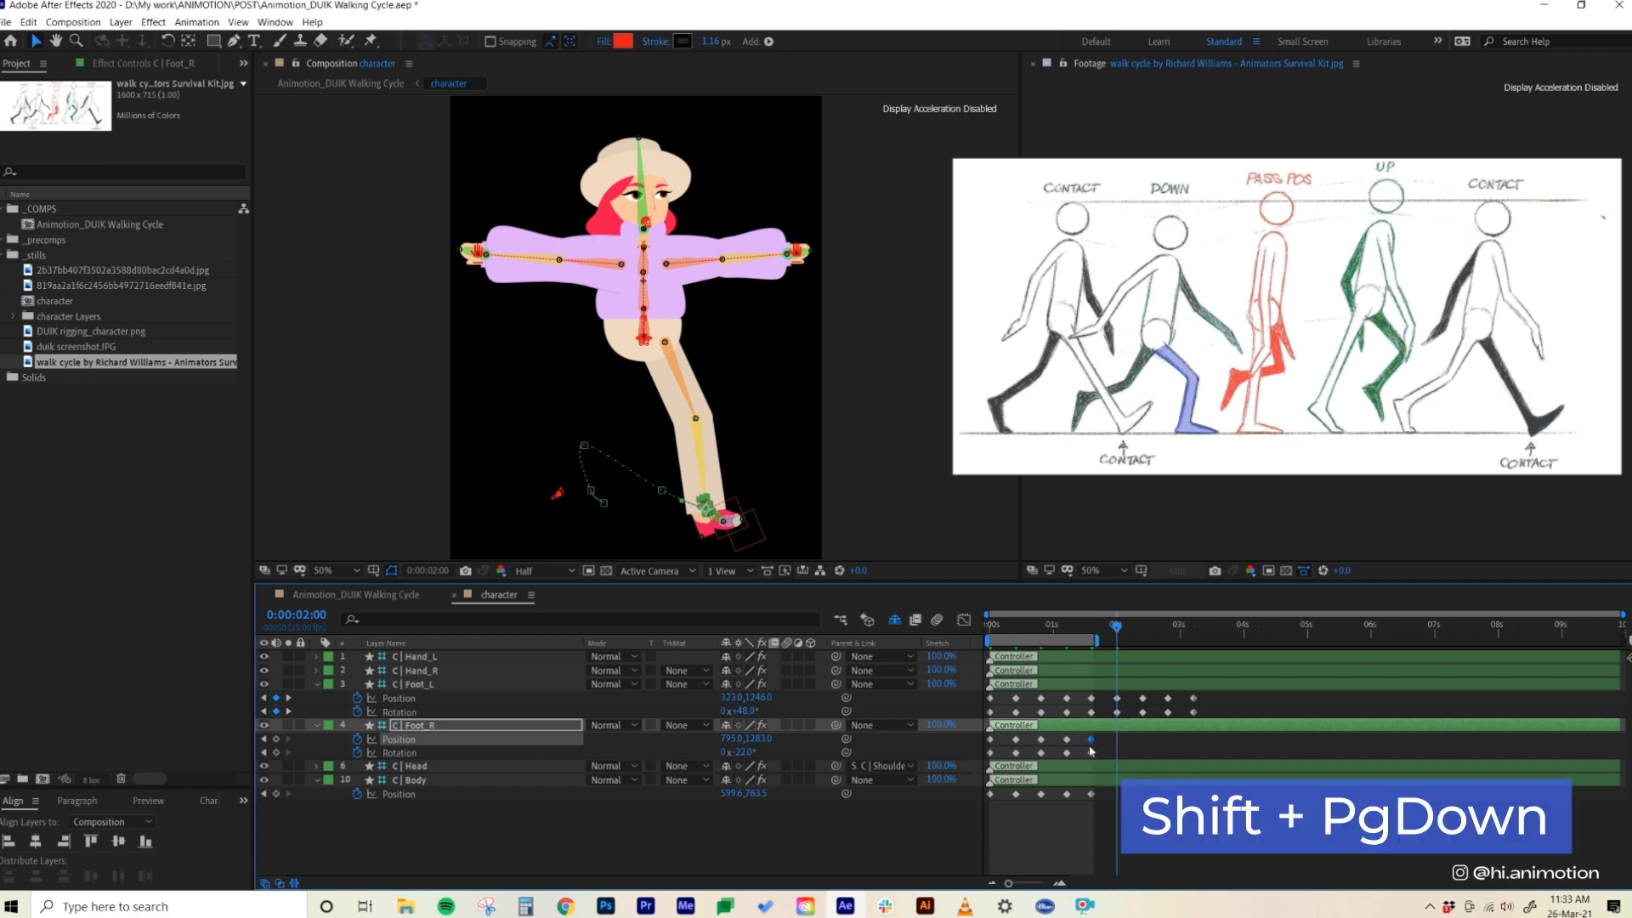
- At 0:00:02:00, hold C | Foot_R's Position with a keyframe and set its Rotation to 0° for the down pose
left_click(276, 738)
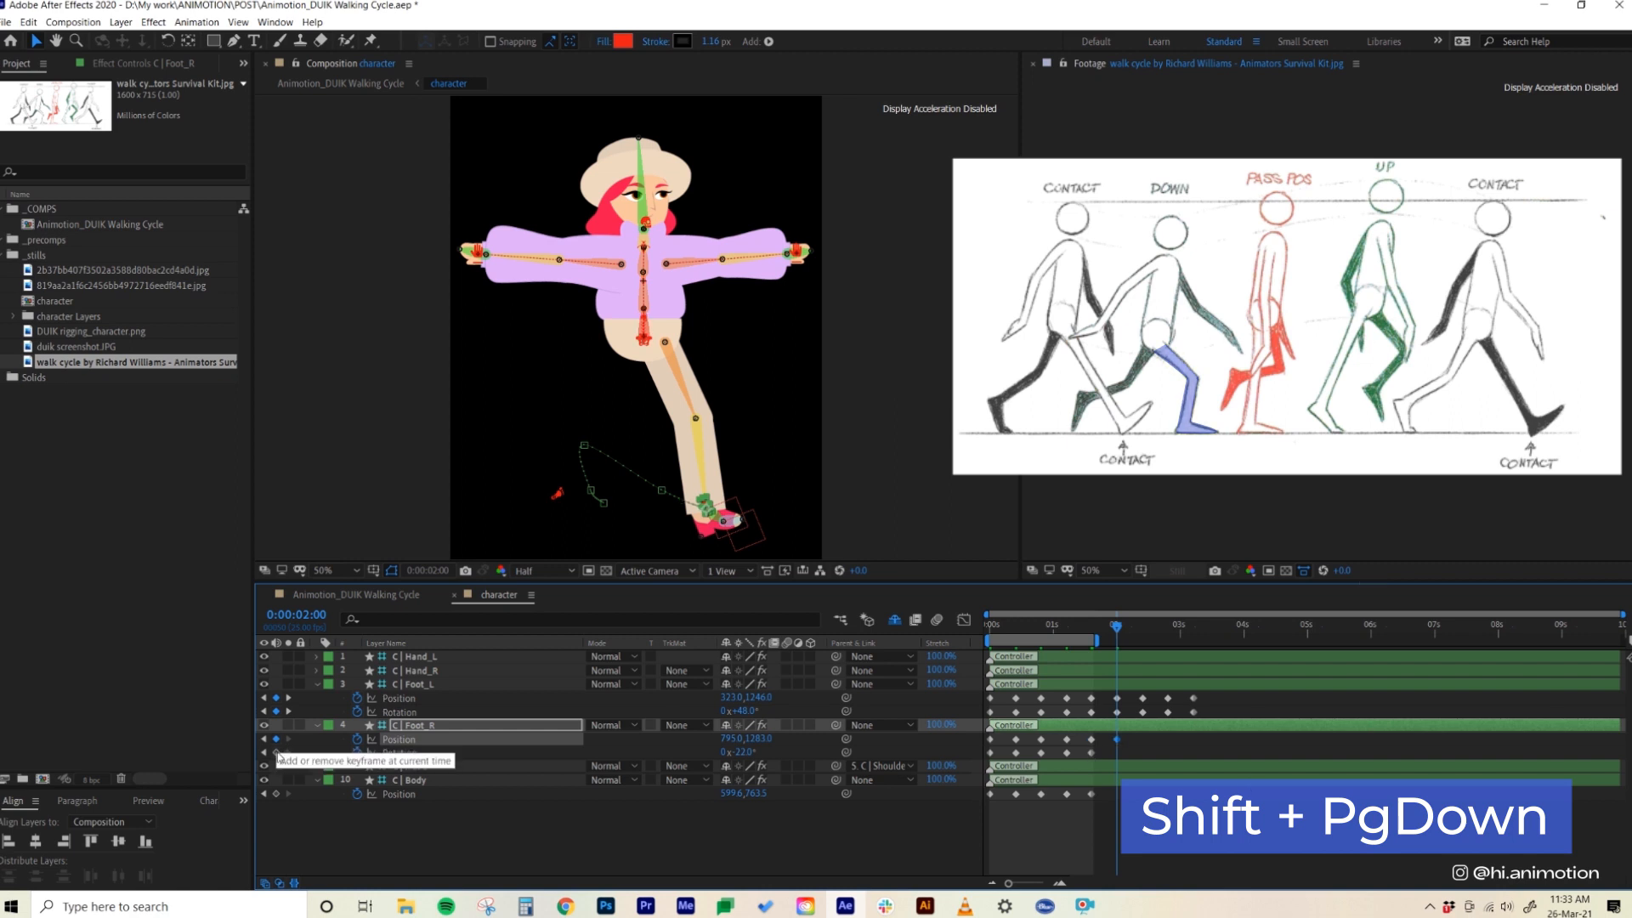
left_click(743, 752)
type("0")
key("Return")
- At 0:00:02:10, keyframe C | Foot_R with Position 641, 1299 and hold its Rotation for the passing pose
key("shift+Page_Down")
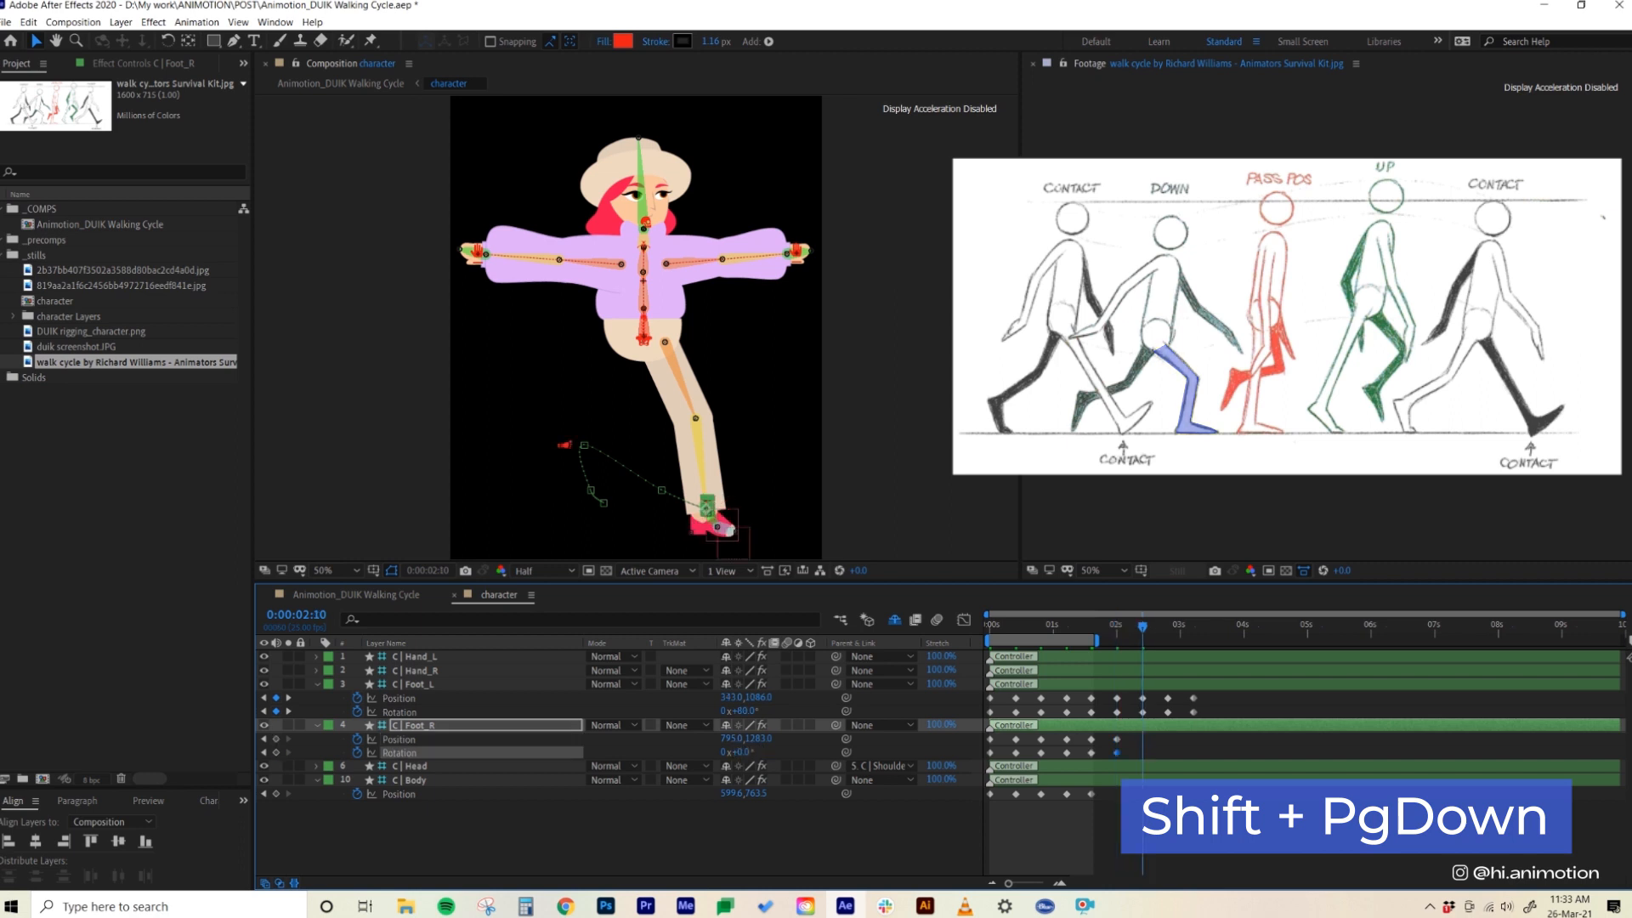
key("shift+Left")
key("shift+Left")
key("shift+Left")
key("shift+Left")
key("shift+Left")
key("shift+Left")
key("shift+Left")
key("shift+Left")
key("shift+Left")
key("Down")
key("Down")
key("Down")
key("Down")
key("Down")
key("Down")
key("Right")
key("Right")
key("Right")
key("Right")
key("Right")
key("Right")
key("Right")
key("Right")
key("Right")
key("Right")
key("Down")
key("Down")
key("Right")
key("Right")
key("Right")
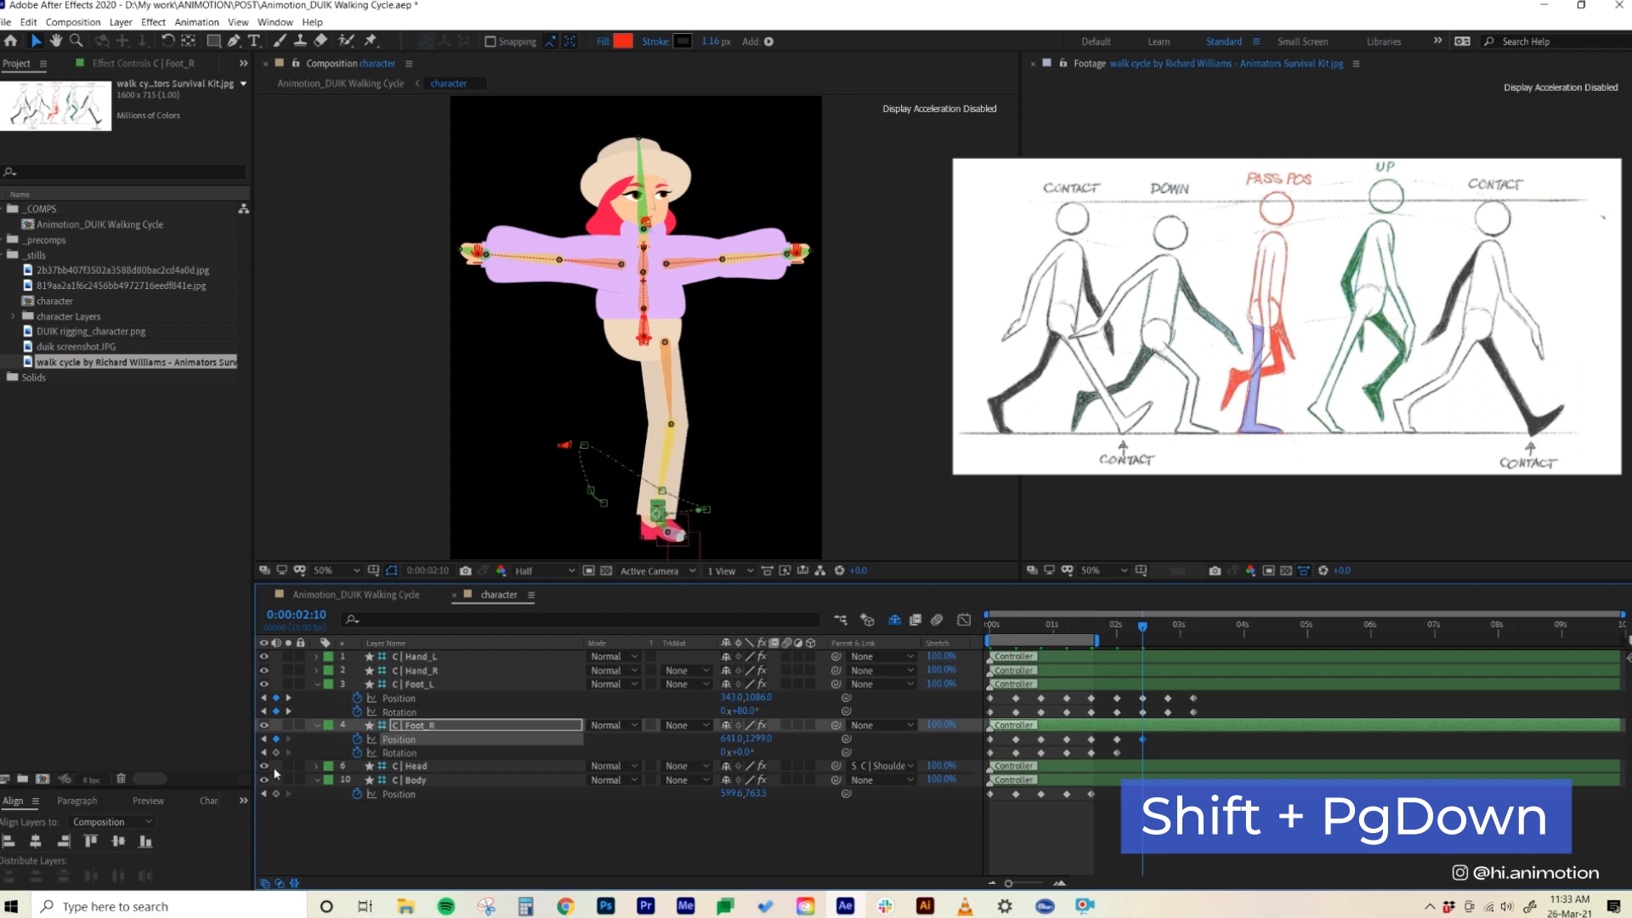
left_click(276, 753)
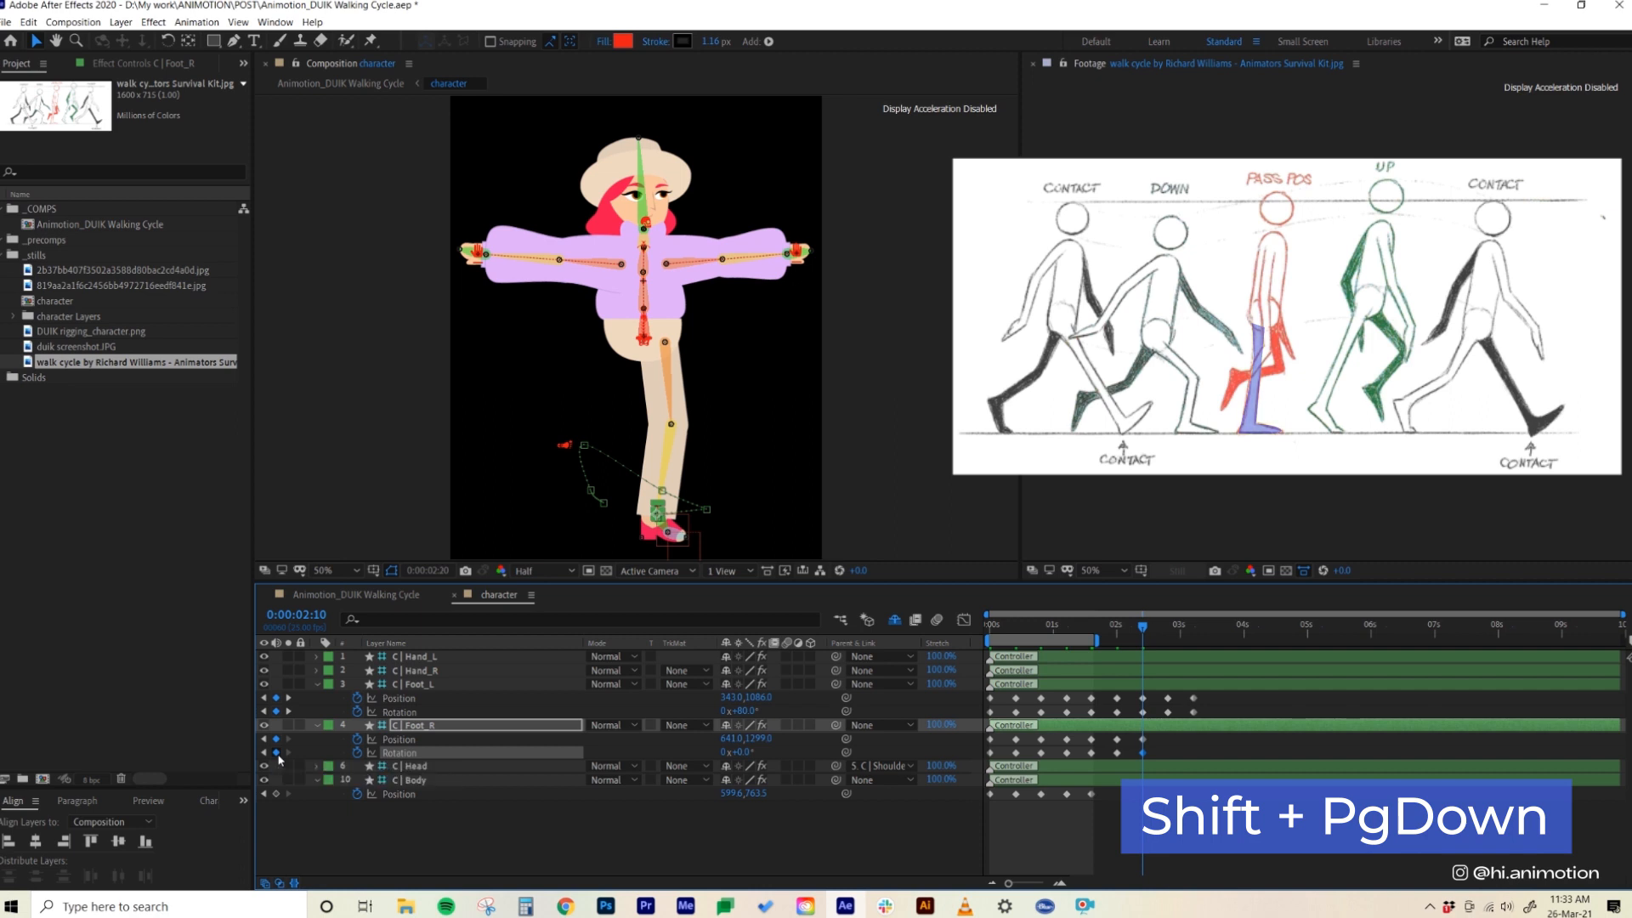
- At 0:00:02:20, move C | Foot_R back to X 481 and set its Rotation to 8° for the up pose
key("shift+Page_Down")
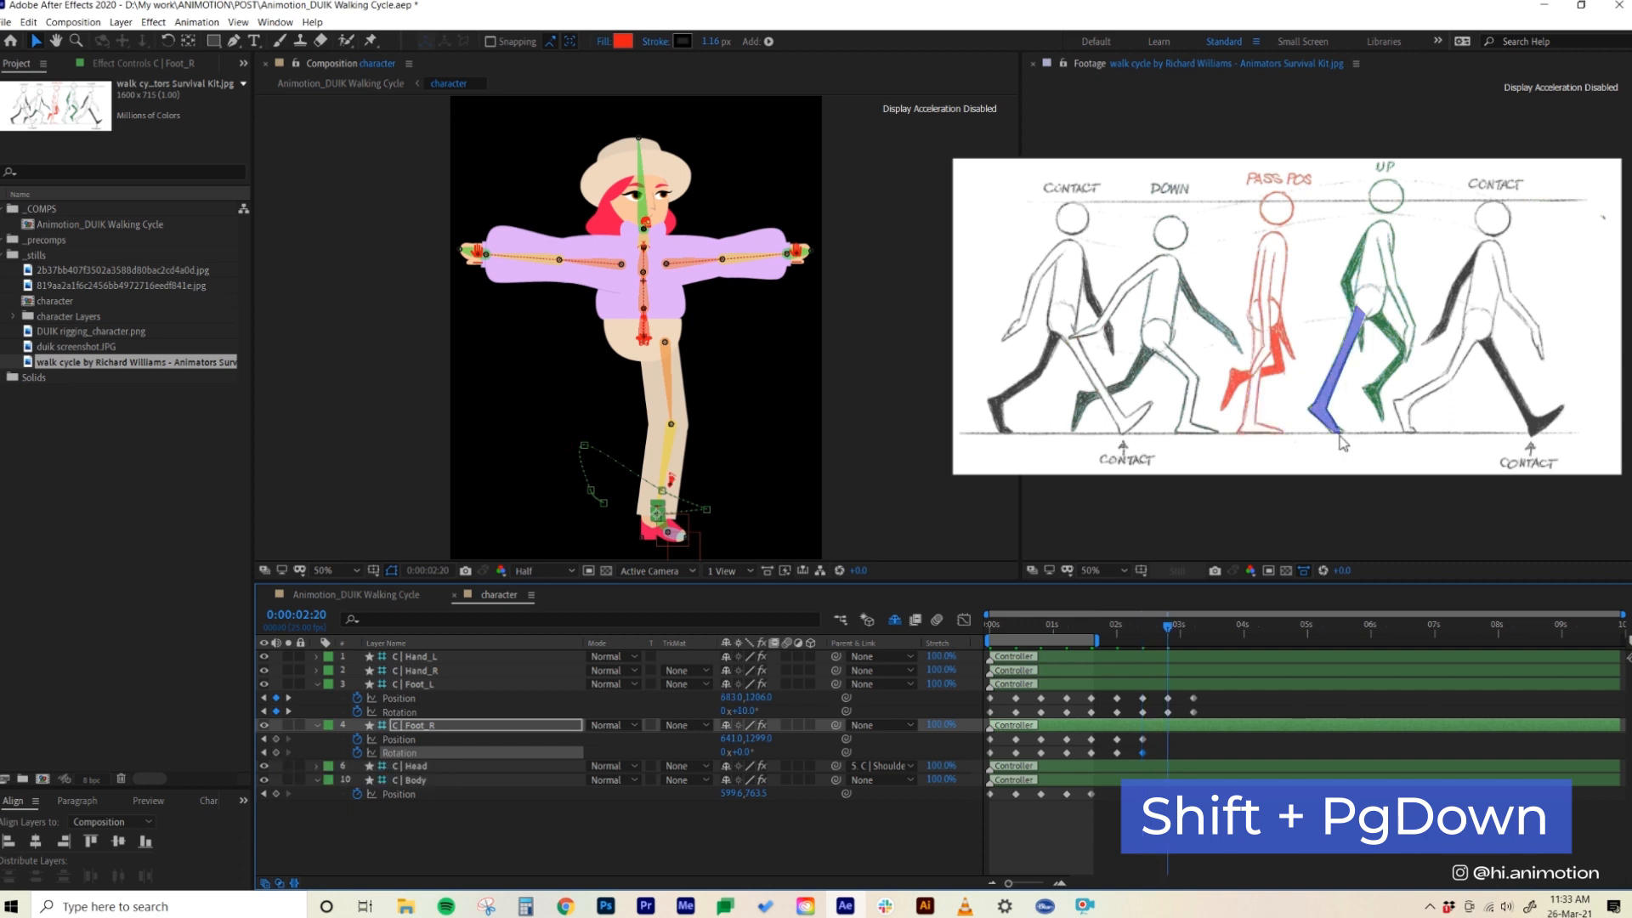
key("shift+Left")
key("shift+Left")
key("shift+Left")
key("shift+Left")
key("shift+Left")
key("shift+Left")
key("shift+Left")
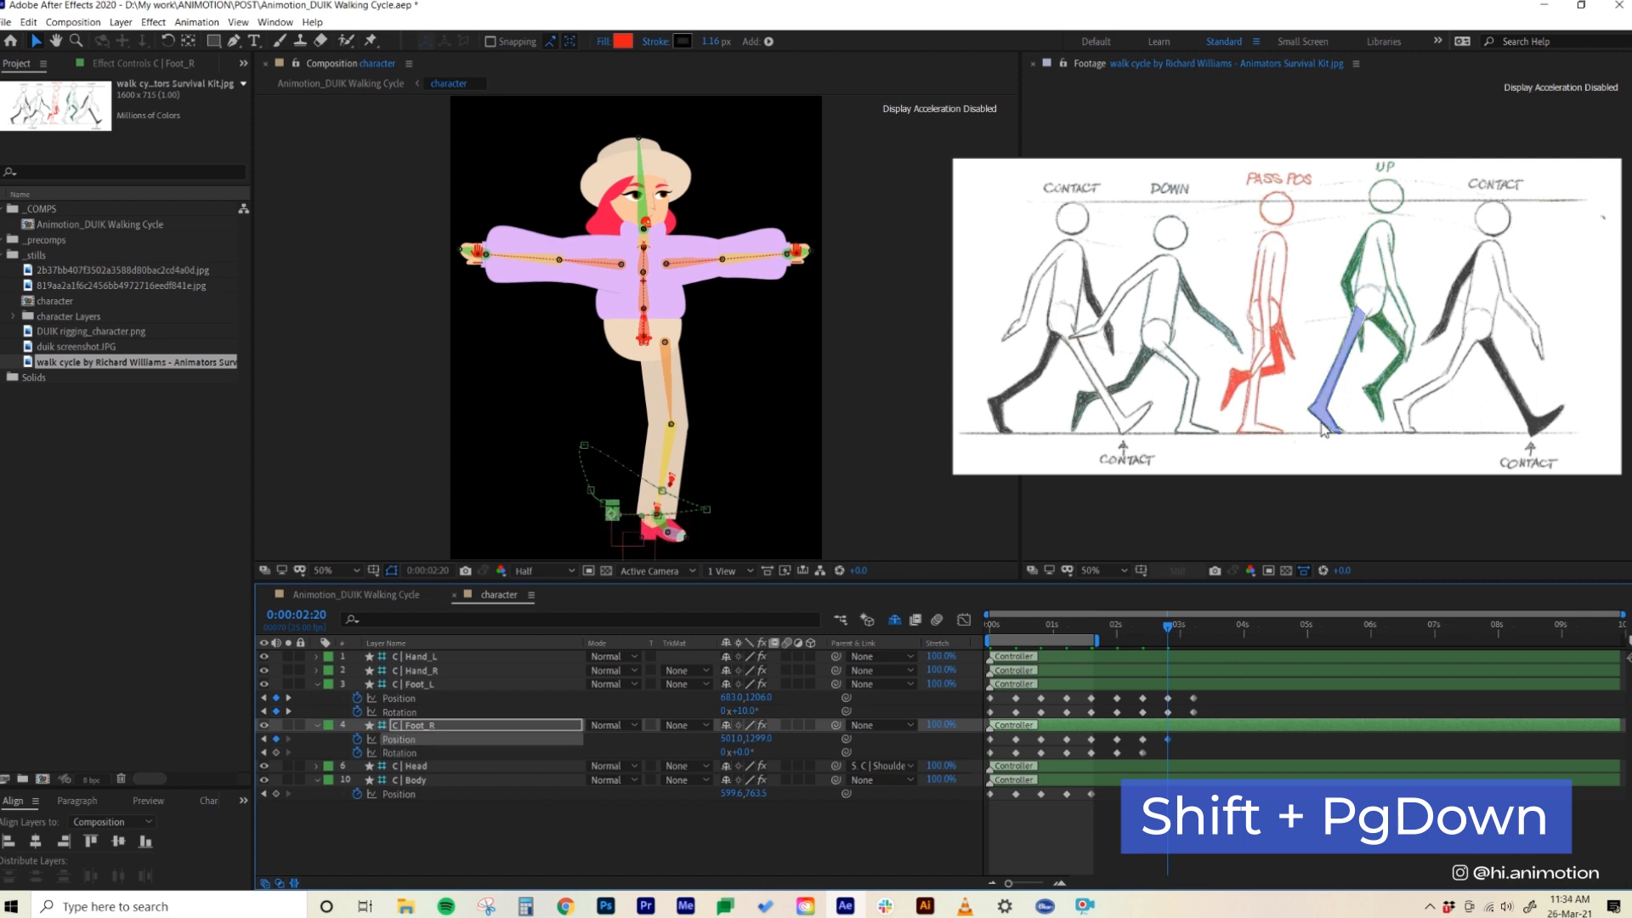
key("shift+Left")
key("shift+Left")
key("shift+Left")
key("shift+Left")
key("shift+Left")
key("shift+Left")
key("shift+Left")
key("shift+Left")
key("shift+Left")
key("shift+Left")
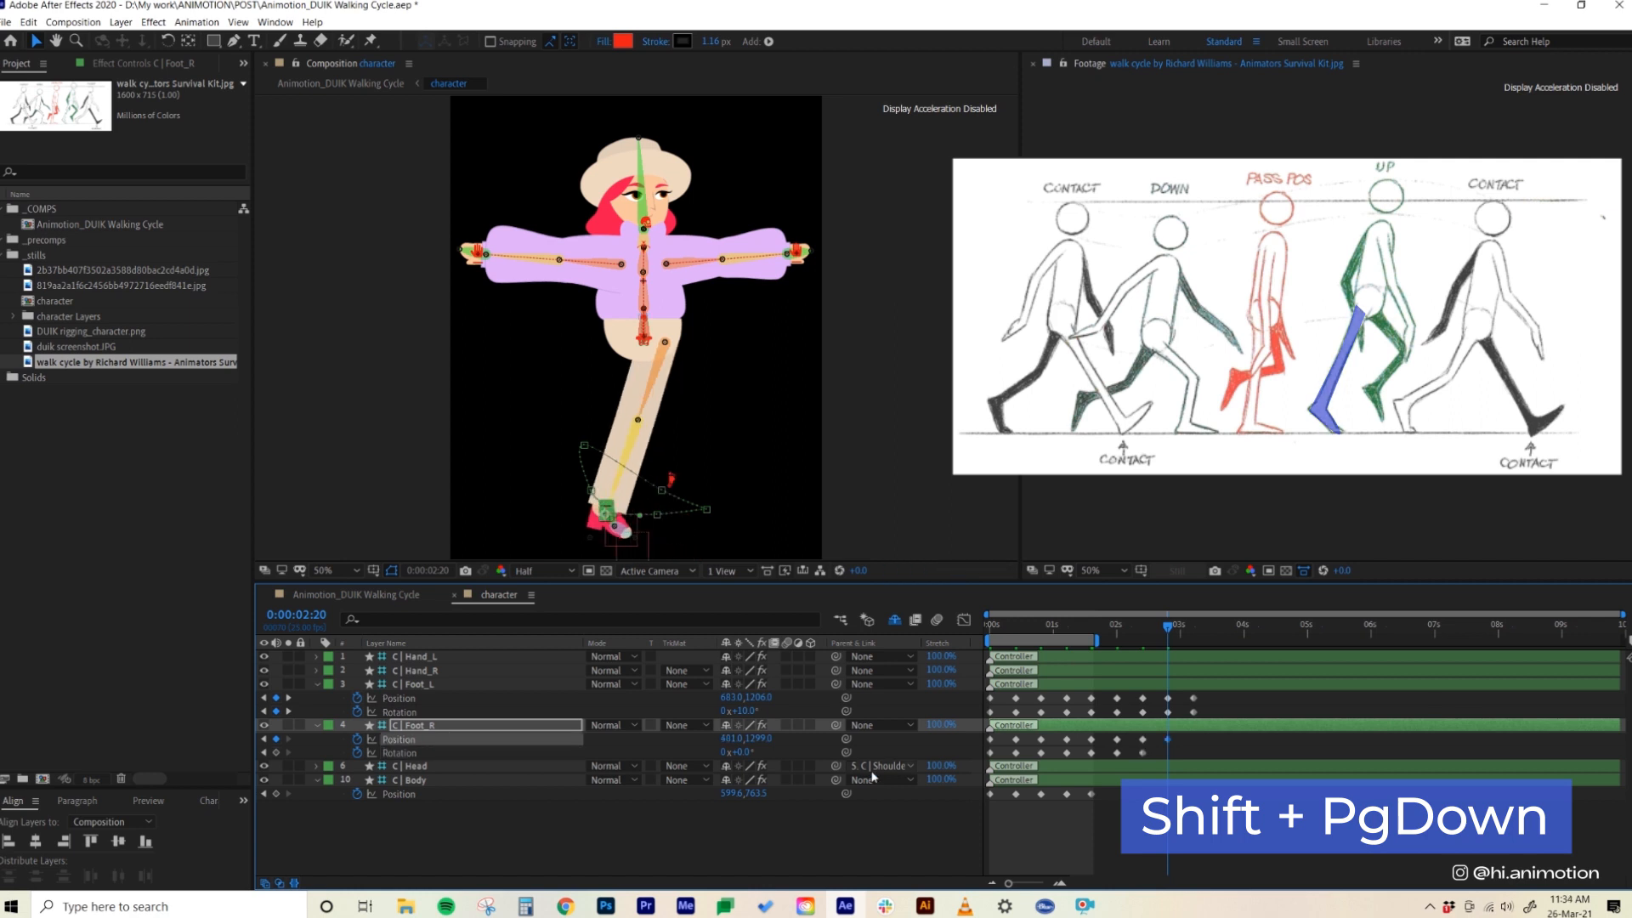
left_click_drag(742, 753, 749, 753)
left_click(1197, 740)
left_click(1204, 723)
- Raise C | Foot_R to vertical Position 1269 at 0:00:02:20 and set its Rotation to 15°
key("shift+Up")
key("Up")
key("Up")
key("Up")
key("Up")
key("Up")
key("Up")
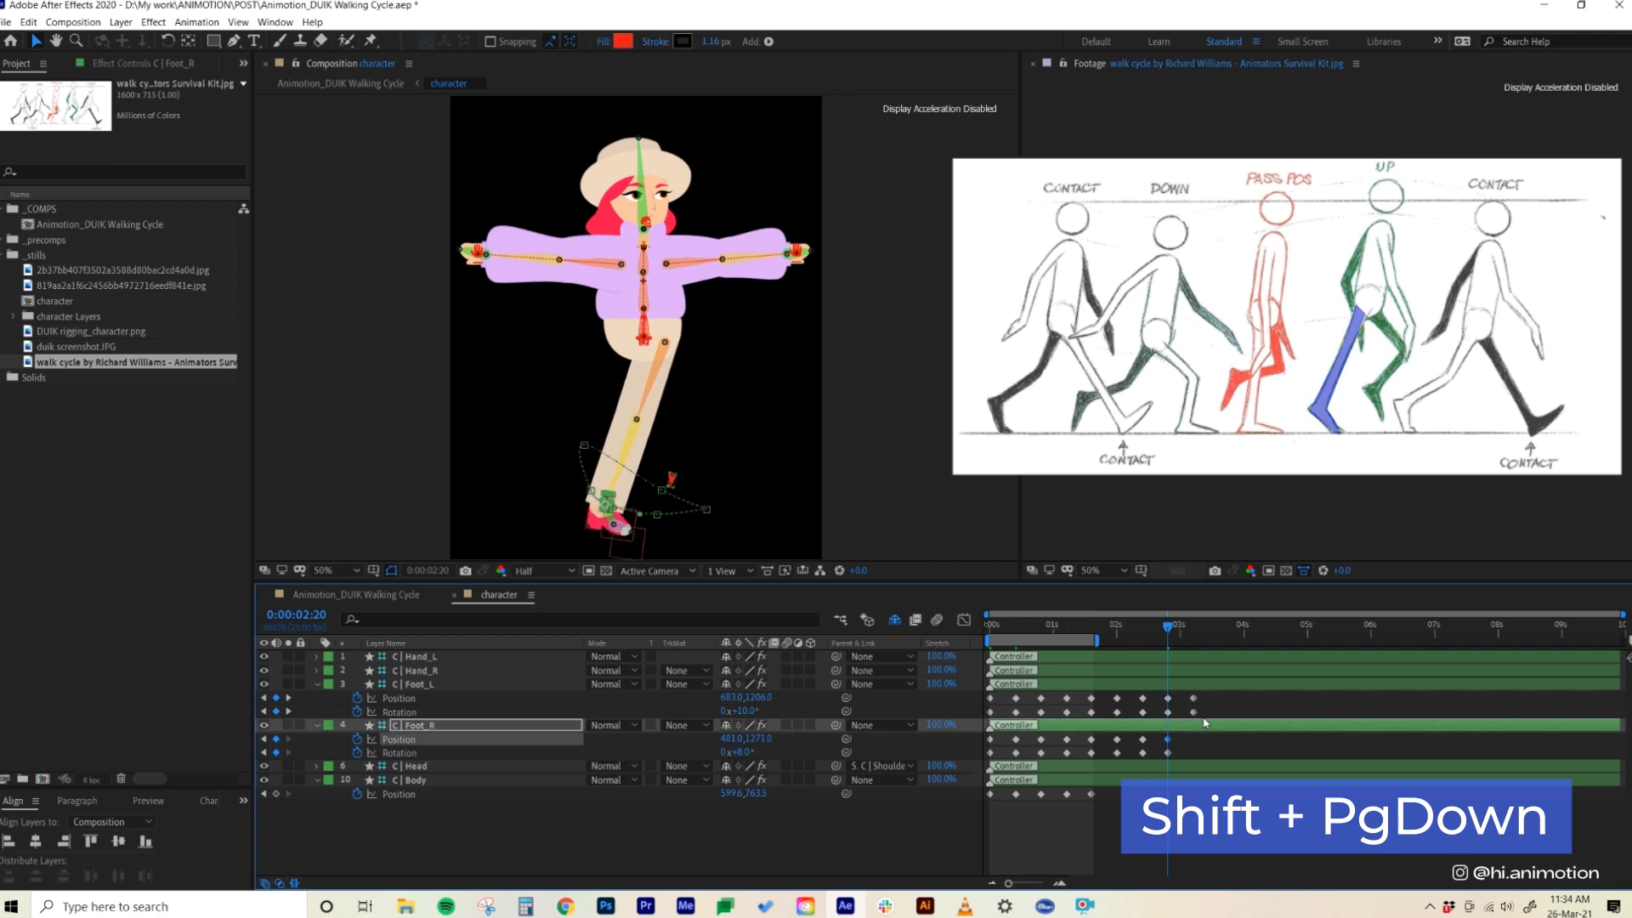
key("Down")
key("Down")
left_click_drag(745, 753, 751, 753)
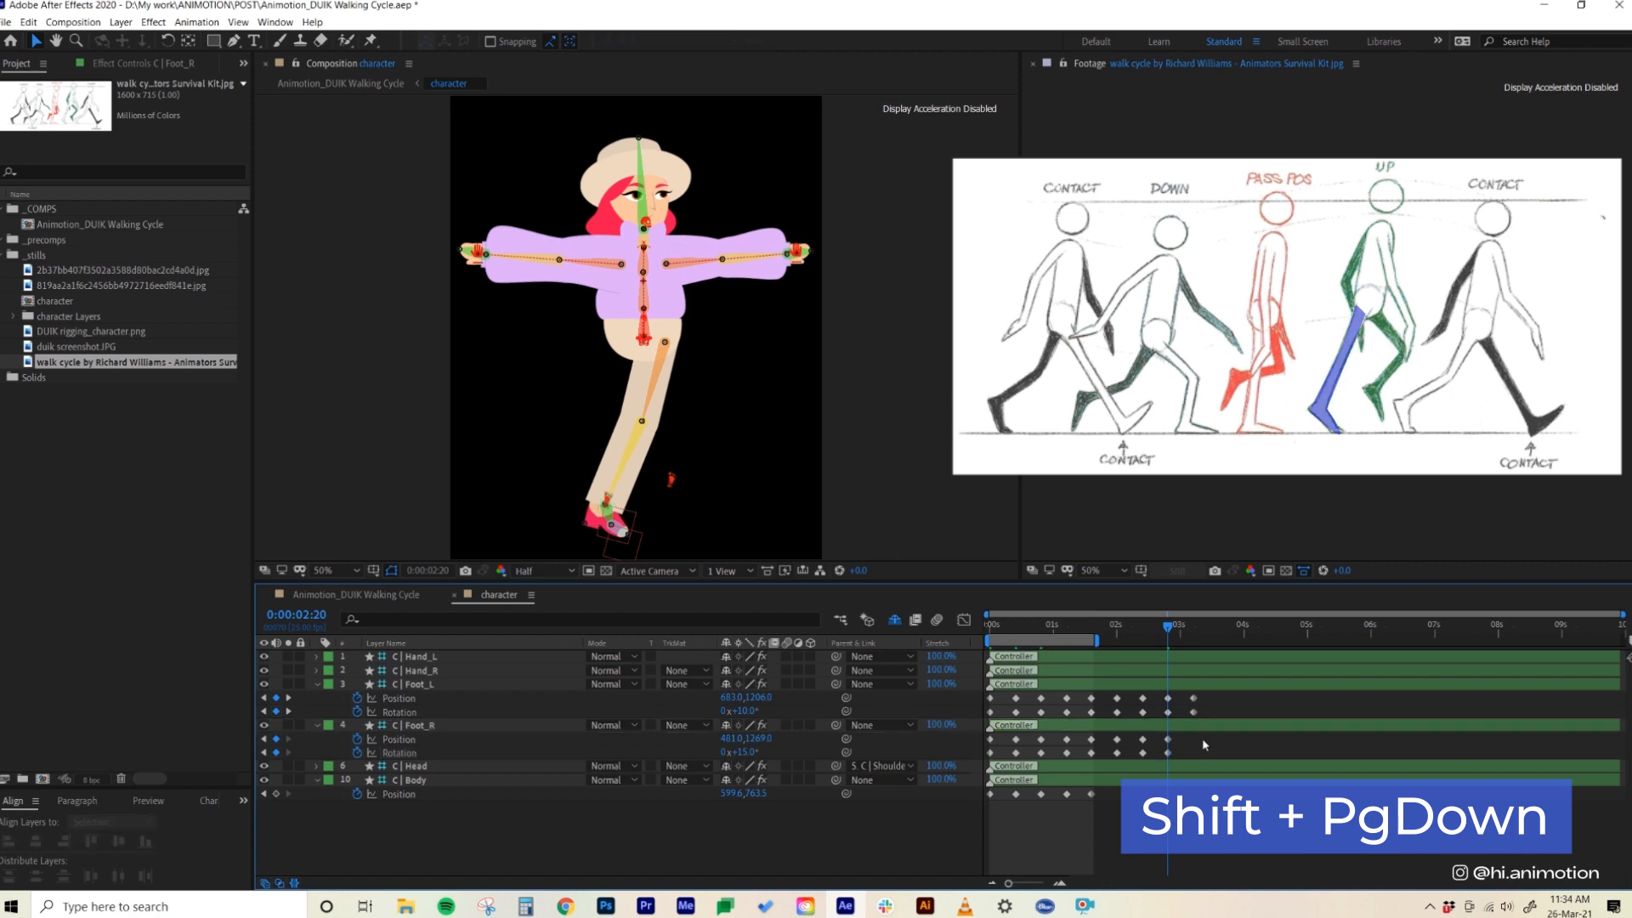
- Copy C | Foot_R's first-frame Position and Rotation keyframes and paste them at 0:00:03:05 to close the cycle
key("shift+Page_Down")
left_click_drag(1006, 736, 982, 757)
key("ctrl+c")
key("ctrl+v")
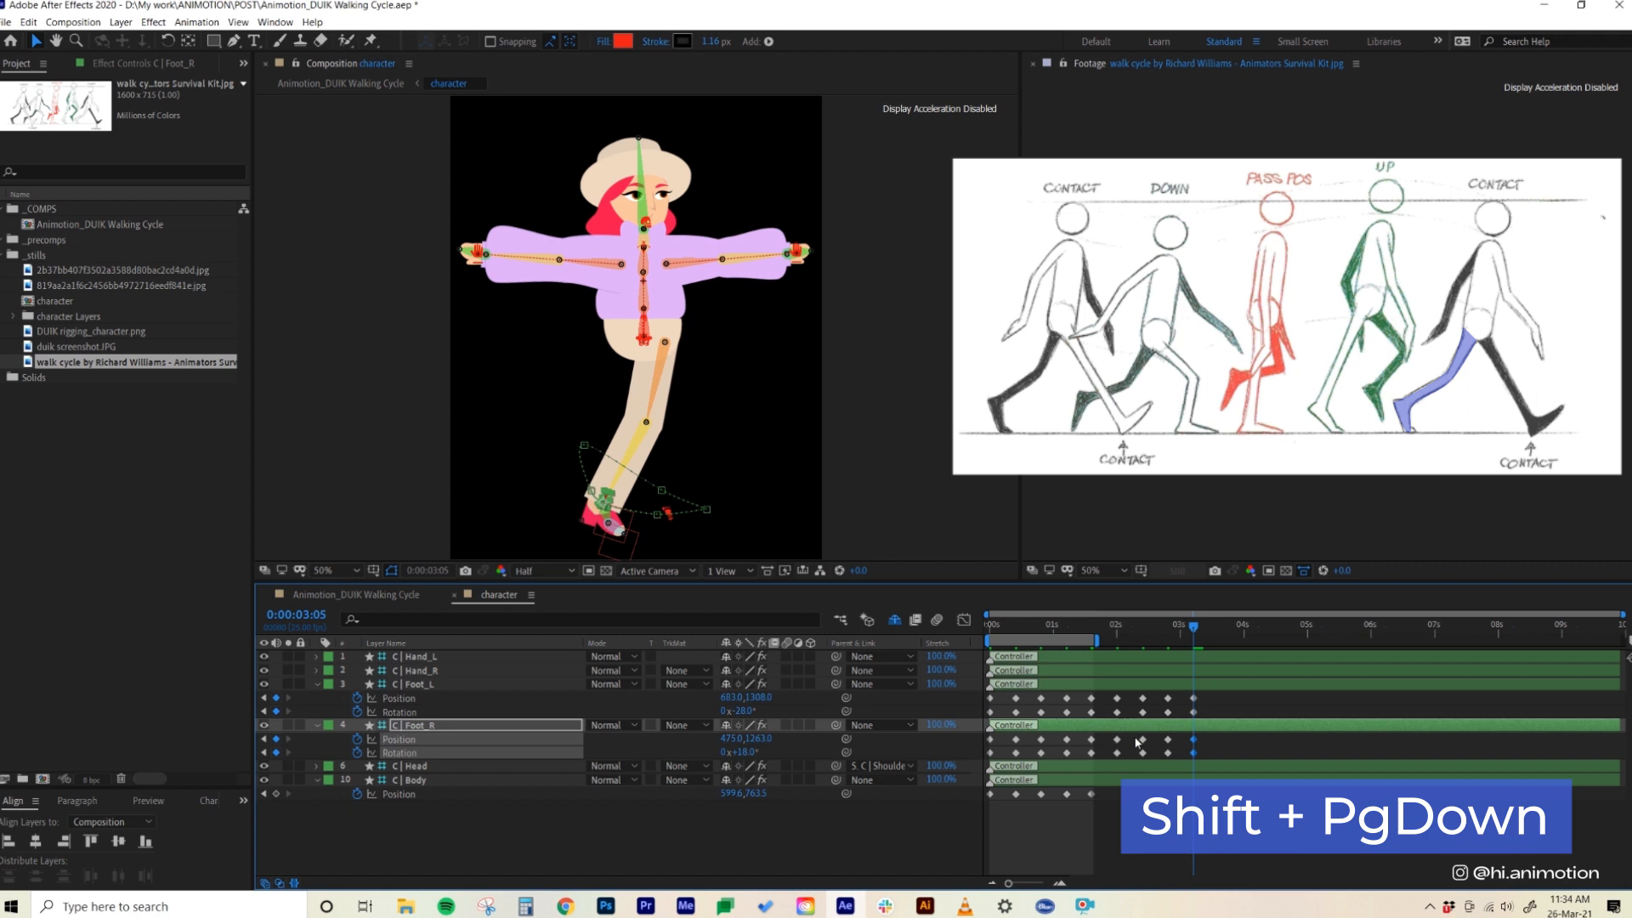
- End the work area at 0:00:03:05 and save the project
key("n")
key("ctrl+s")
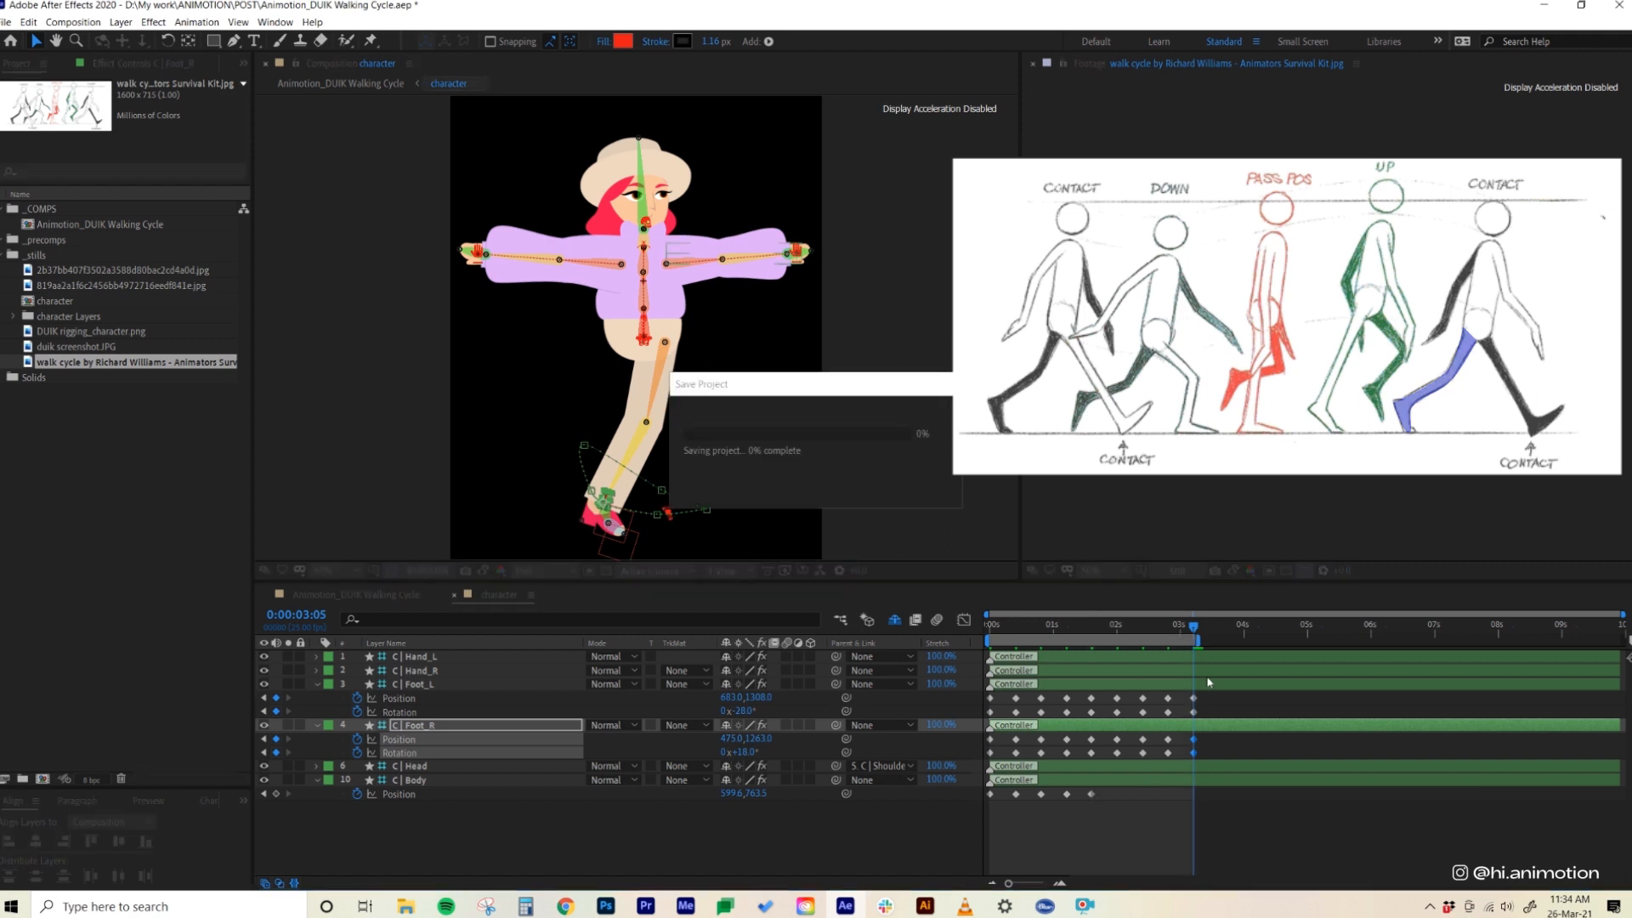
- Reveal the shy layers and turn the L_calf, L_thigh and L_foot artwork layers visible again
left_click(895, 620)
scroll(327, 786, "down", 6)
scroll(328, 787, "down", 10)
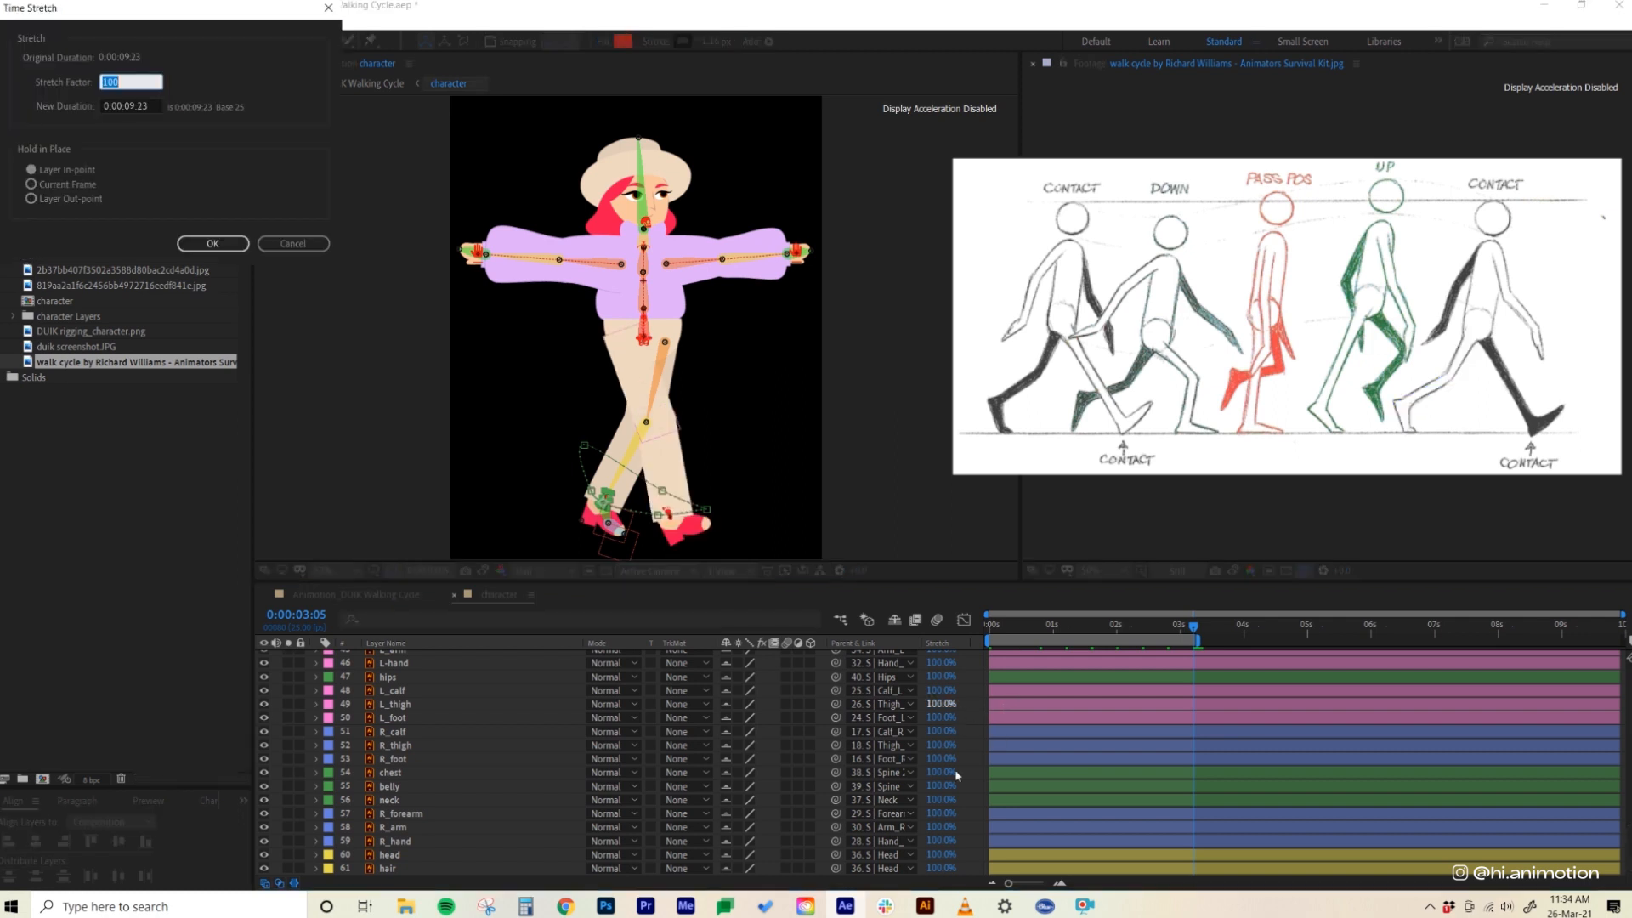
- Preview the walk cycle with both legs showing and hide the shy layers again
key("space")
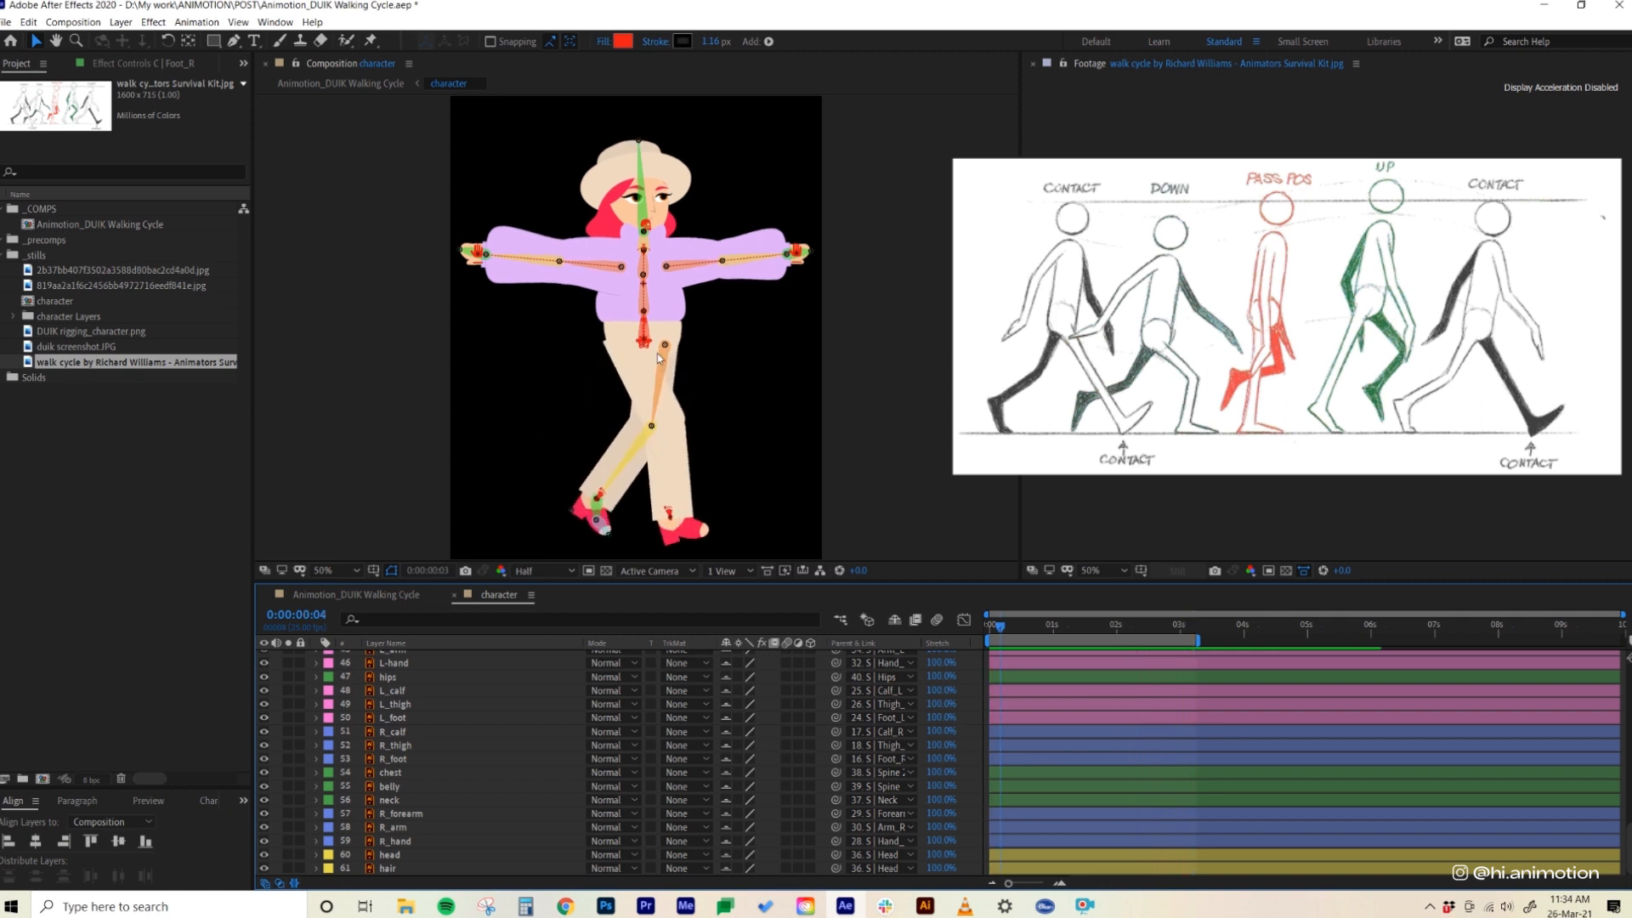
left_click(1004, 625)
key("space")
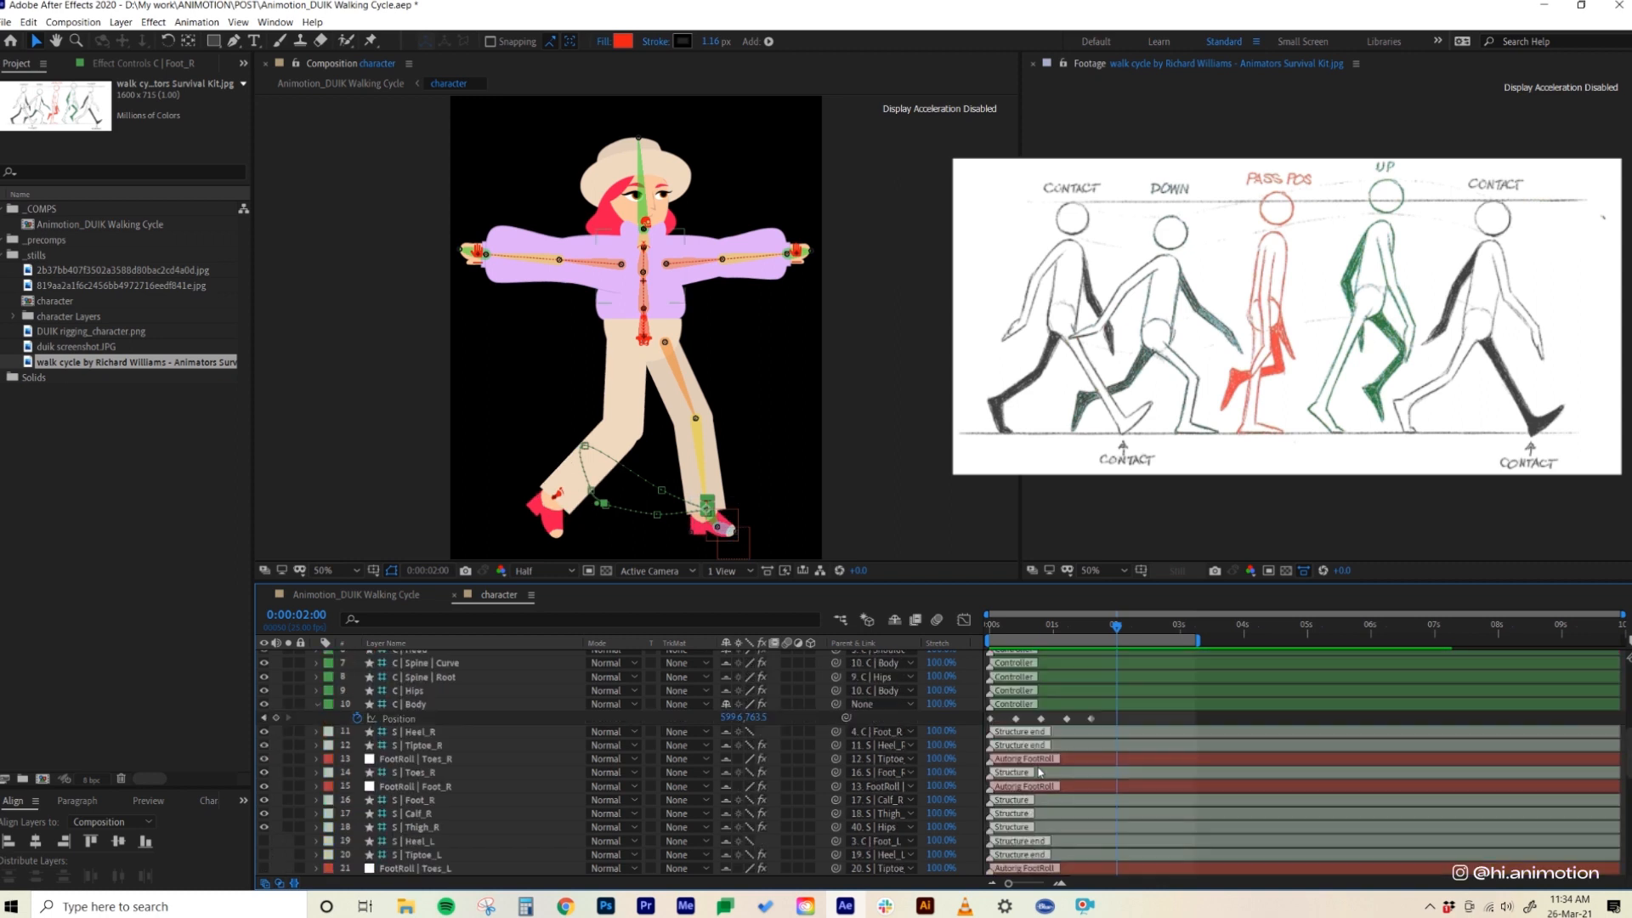
left_click(916, 621)
left_click(896, 621)
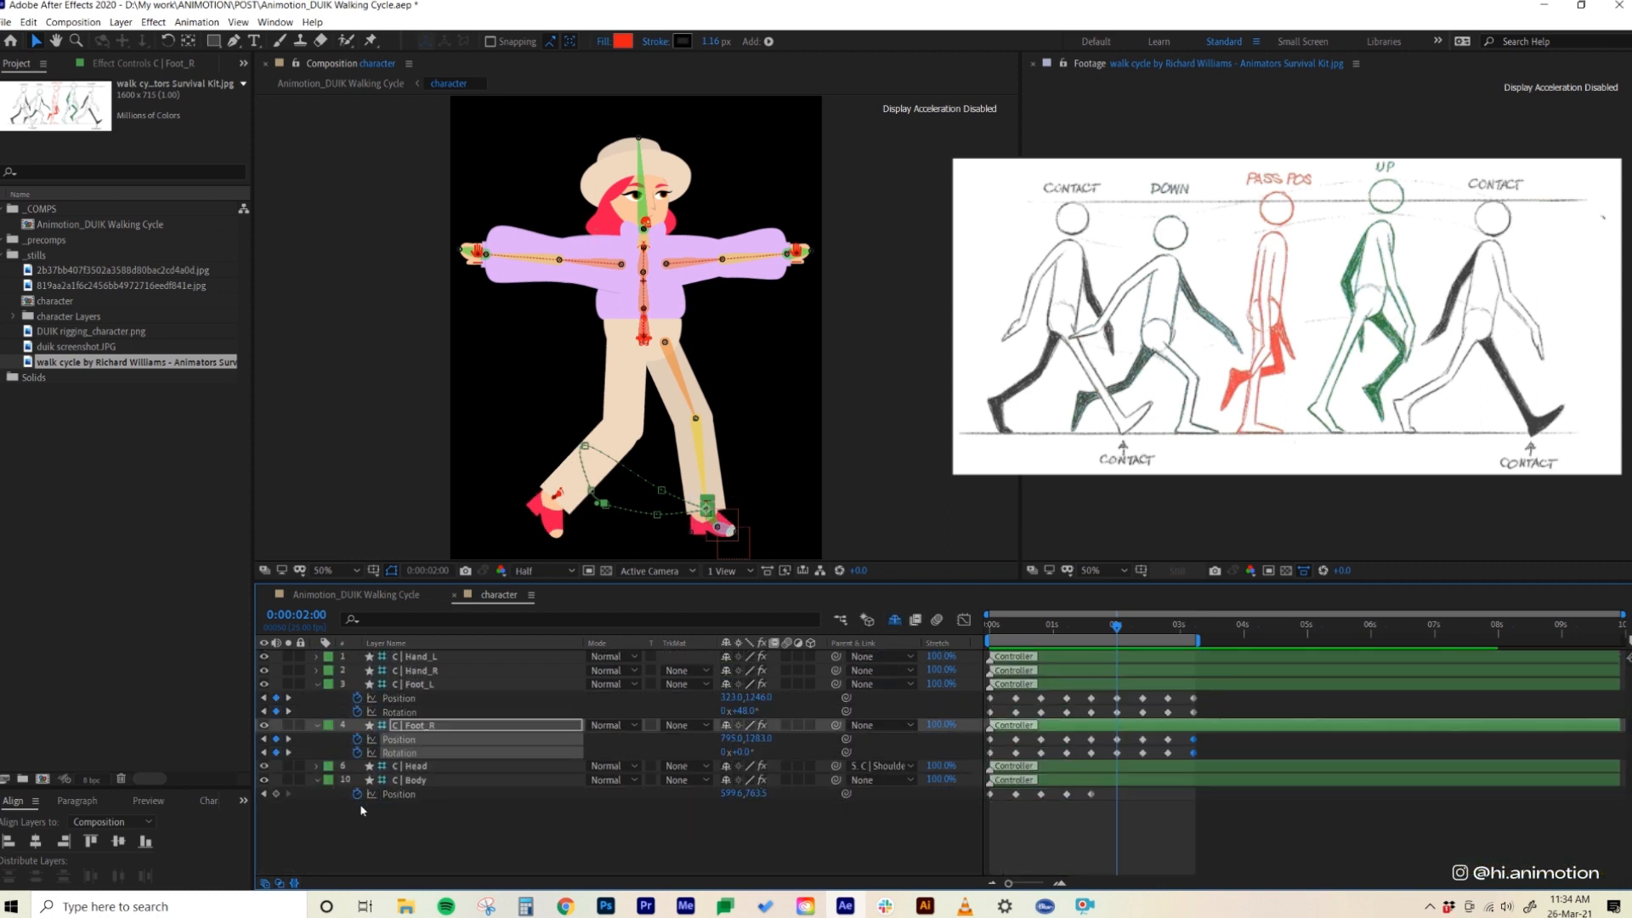
left_click(417, 827)
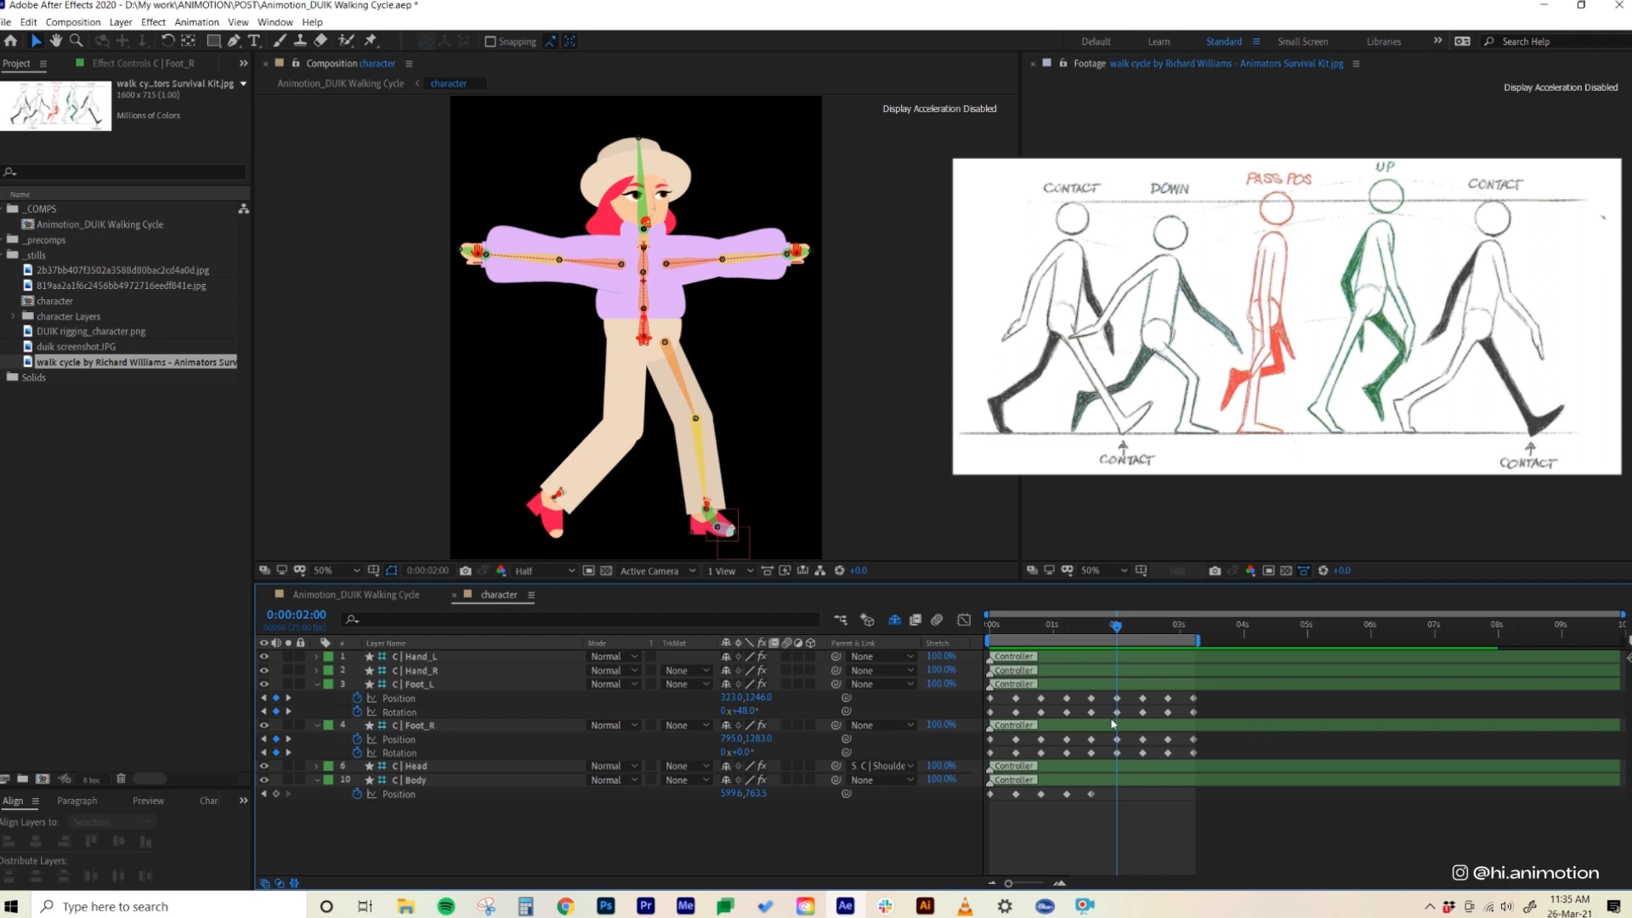
- Add the expression loopOut() to C | Body's Position
left_click(357, 794, "alt")
type("lo")
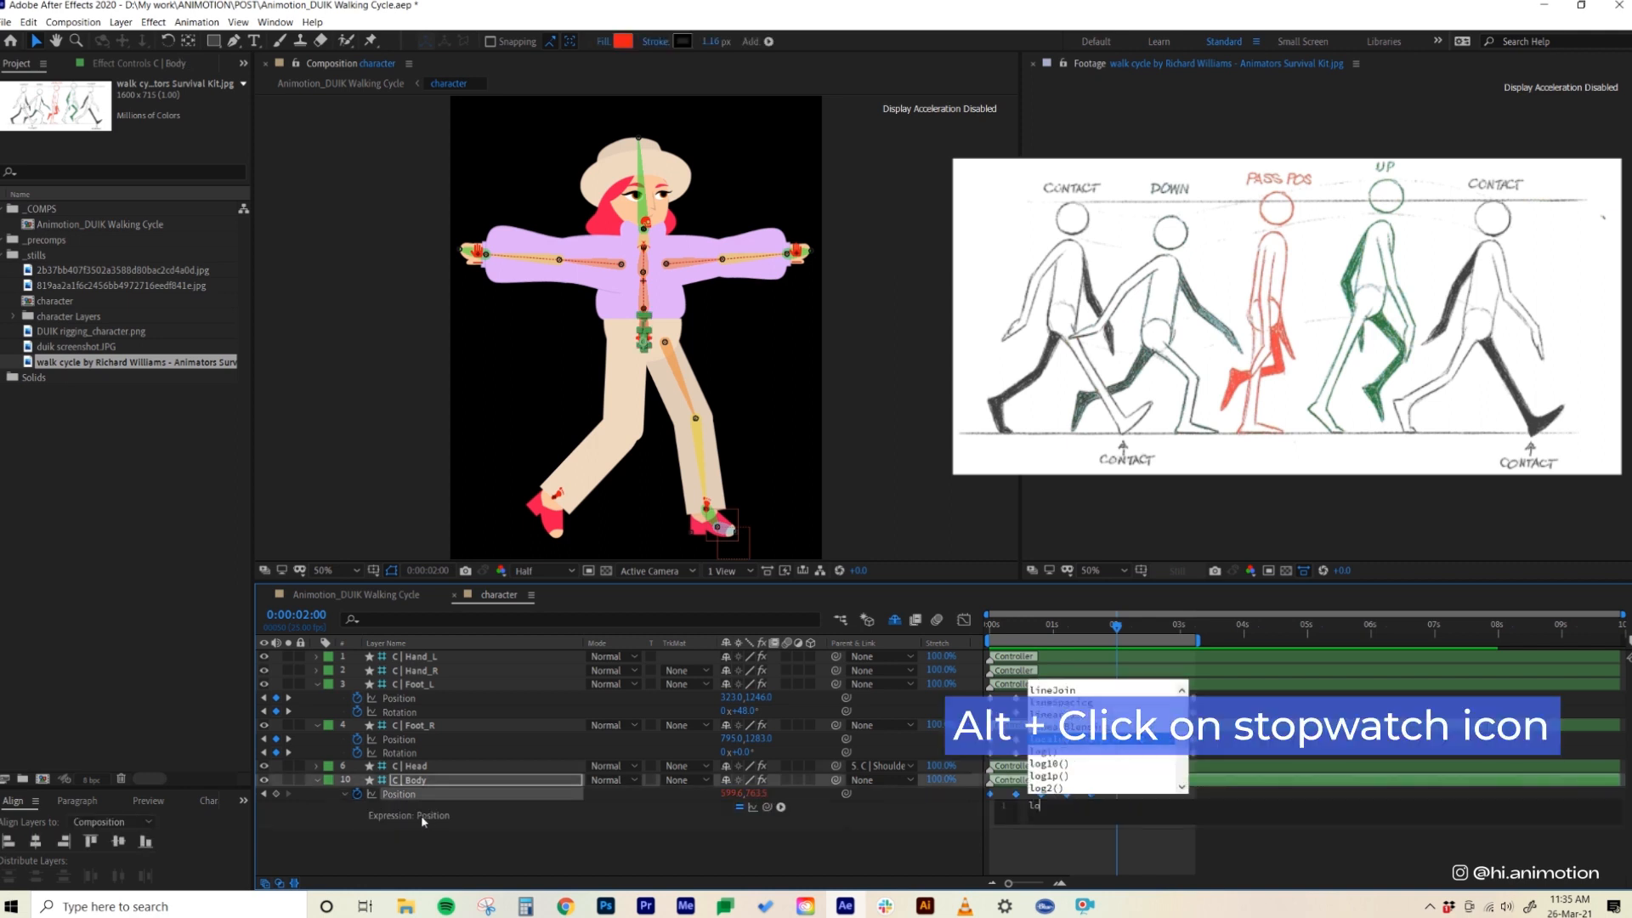
type("opOut()")
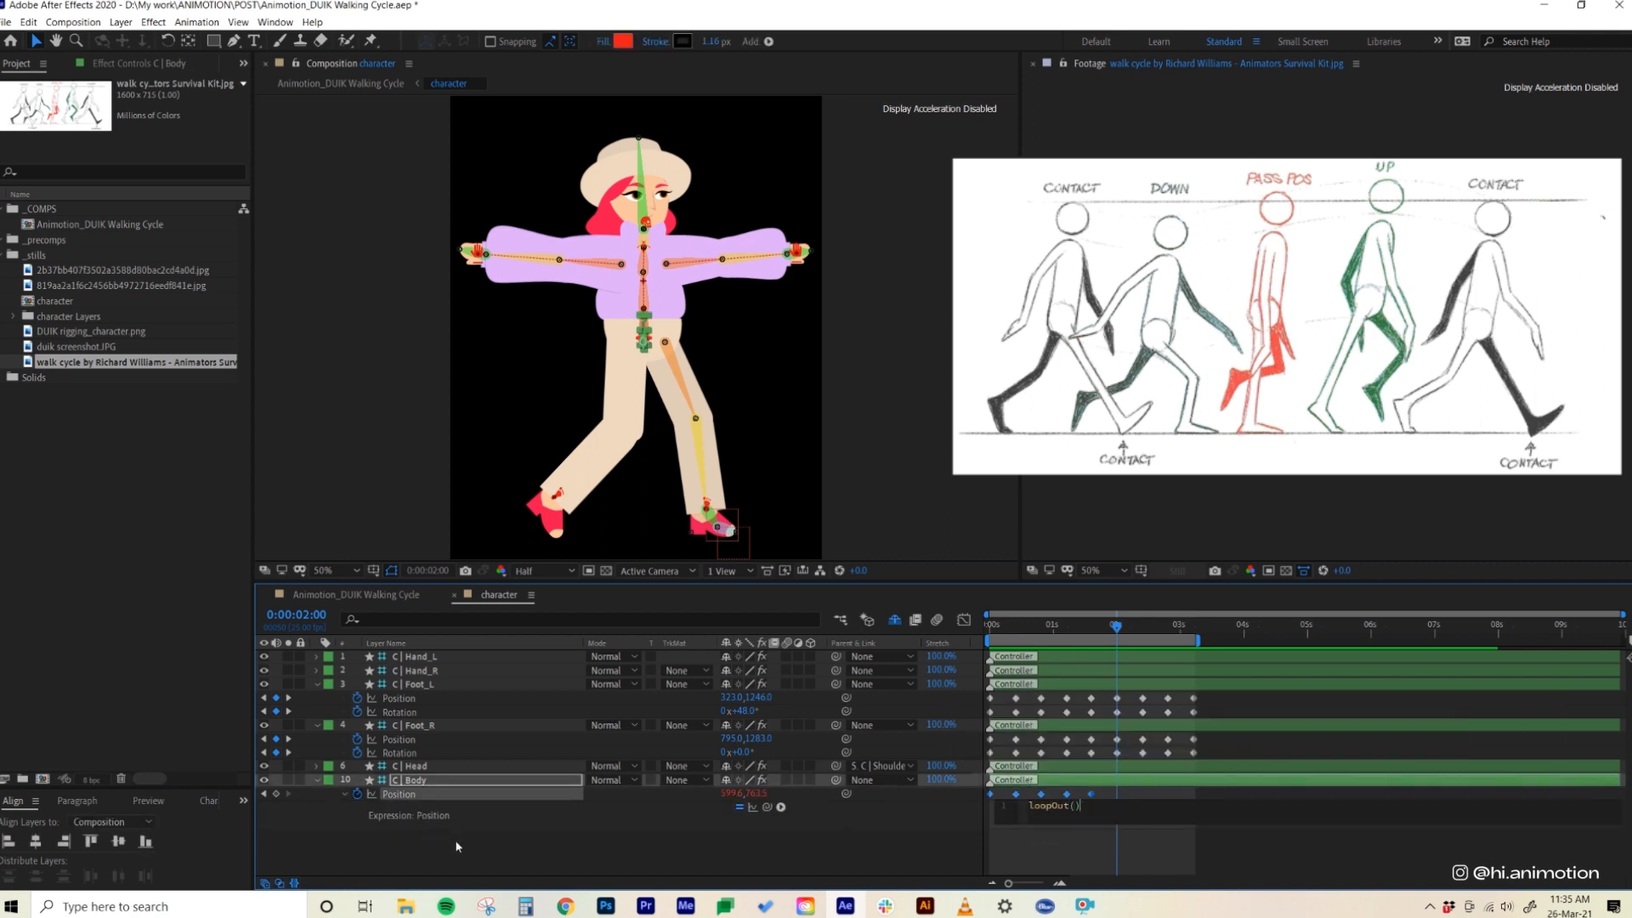
left_click(312, 857)
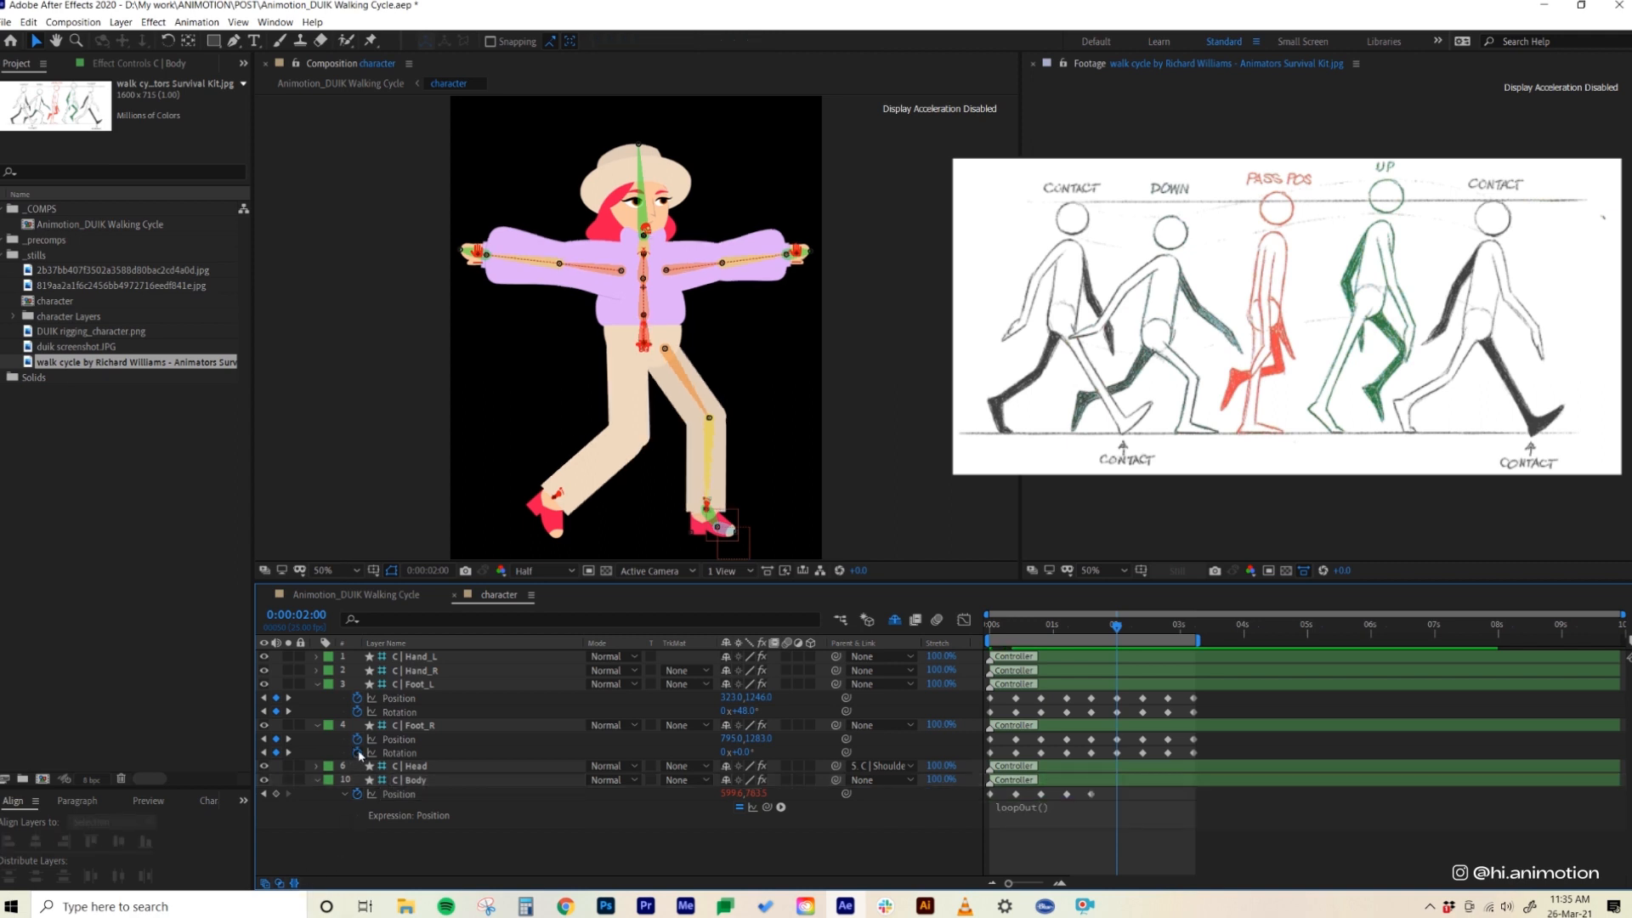
- Apply the loopOut() expression to C | Foot_R's Rotation and Position
left_click(357, 753, "alt")
key("ctrl+v")
left_click(357, 739, "alt")
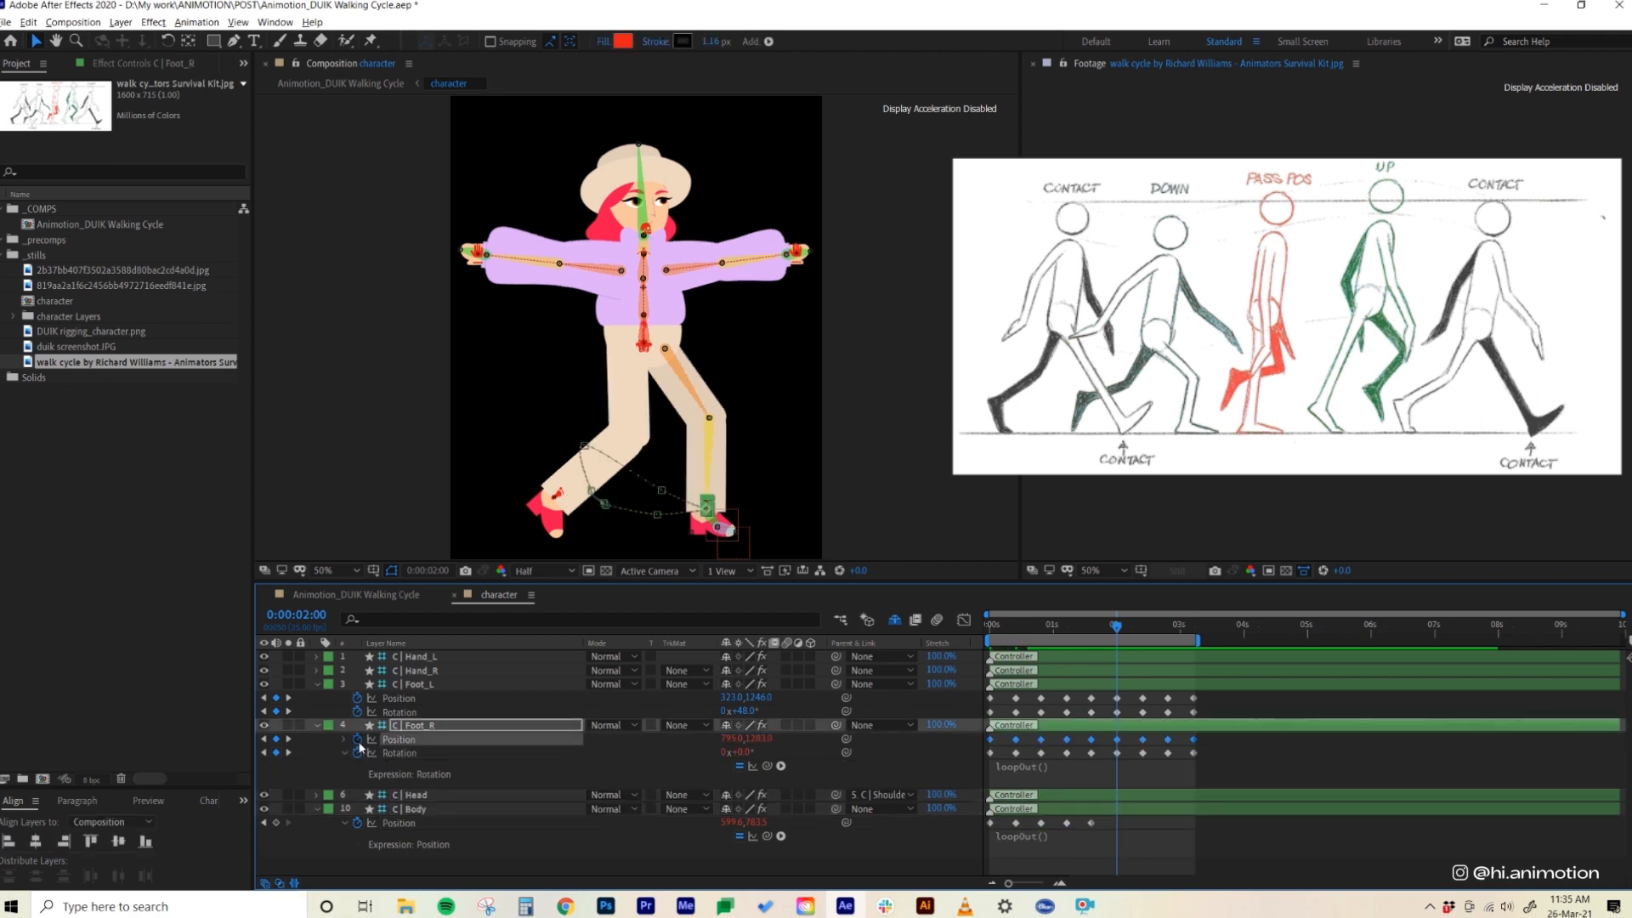
key("ctrl+v")
- Apply the loopOut() expression to C | Foot_L's Rotation and Position
left_click(356, 711, "alt")
key("ctrl+v")
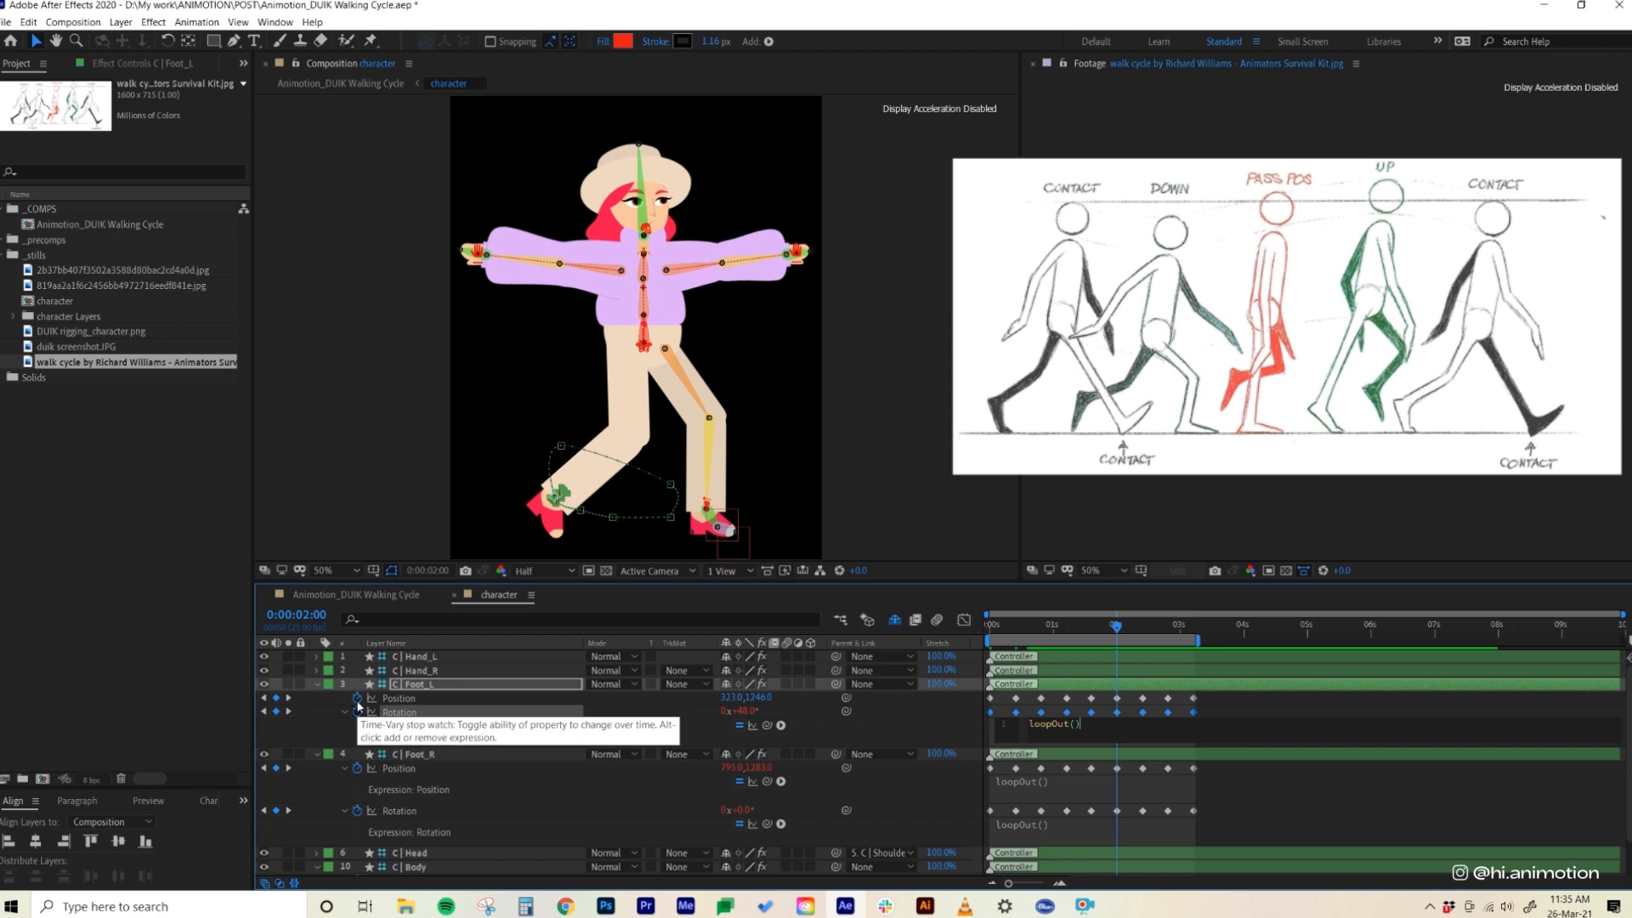
left_click(357, 698, "alt")
key("ctrl+v")
left_click(914, 802)
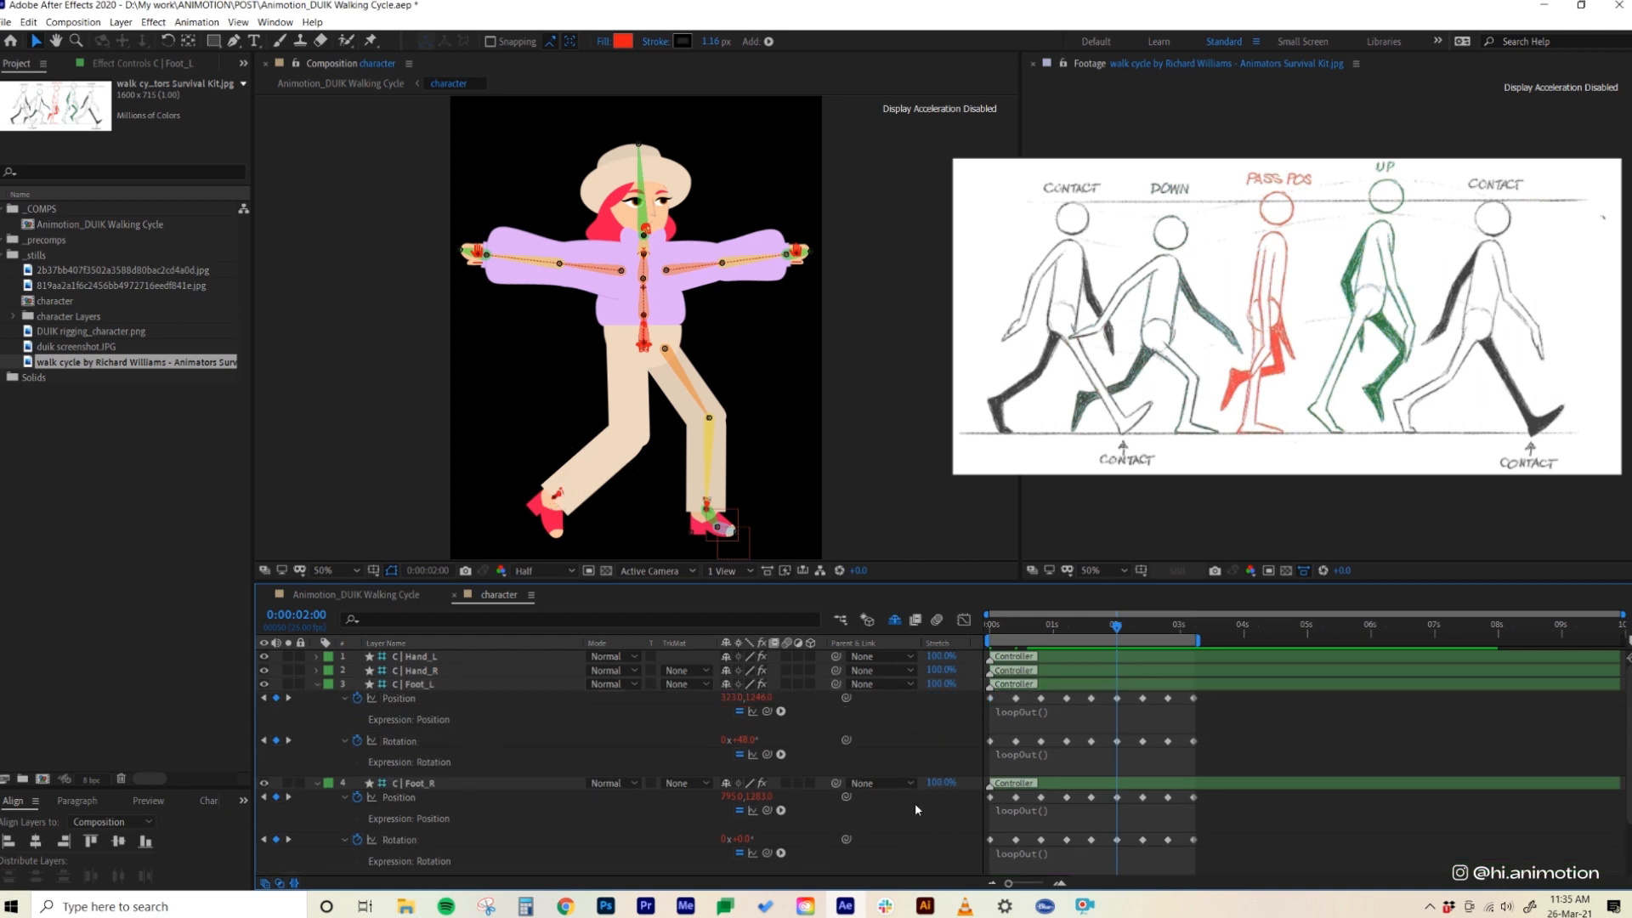
- Preview the looping walk and collapse the properties of C | Foot_L, C | Foot_R and C | Body
key("space")
left_click(317, 685)
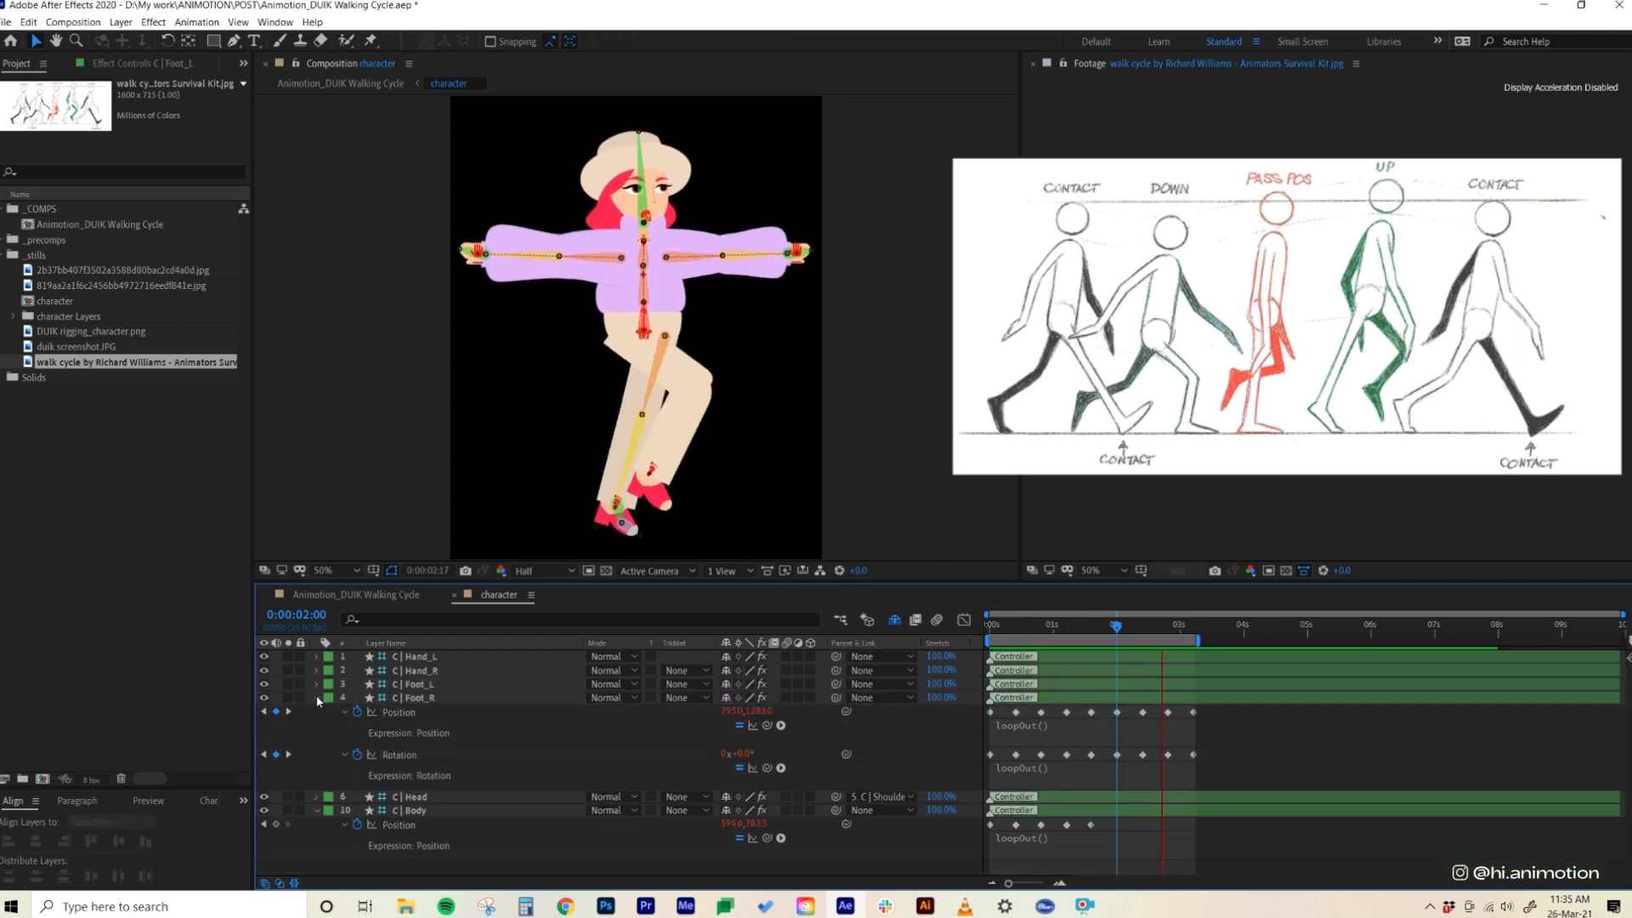
left_click(317, 698)
left_click(317, 725)
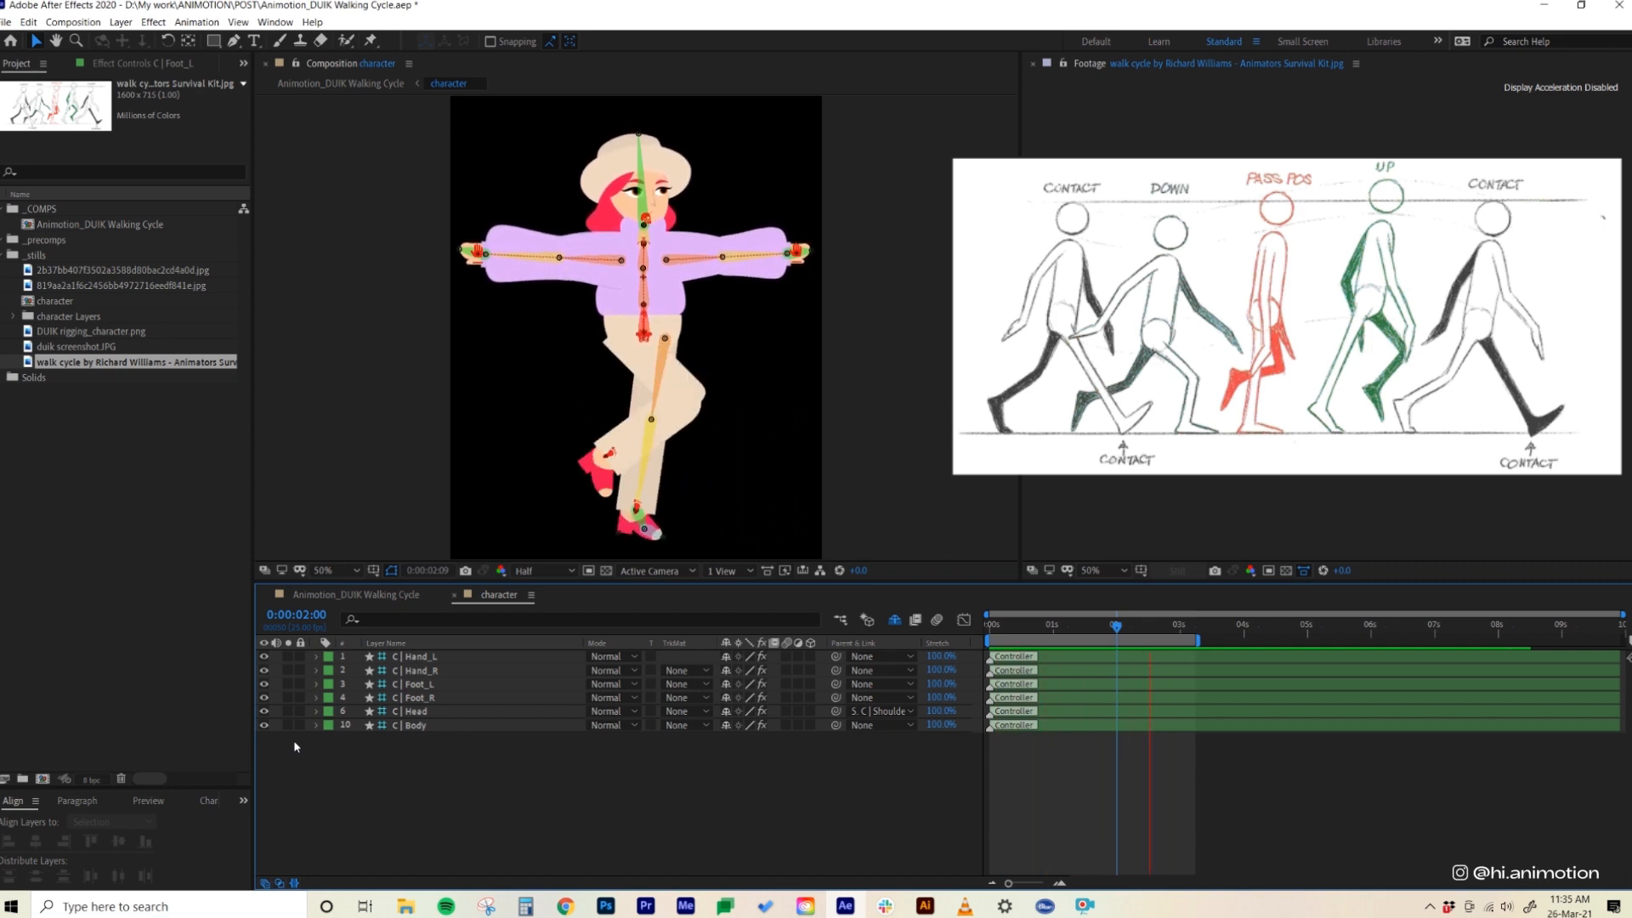
- At 0:00:00:00, enable Position and Rotation keyframes for C | Hand_L and lower the hand to the contact pose with Rotation -48°
left_click(465, 671)
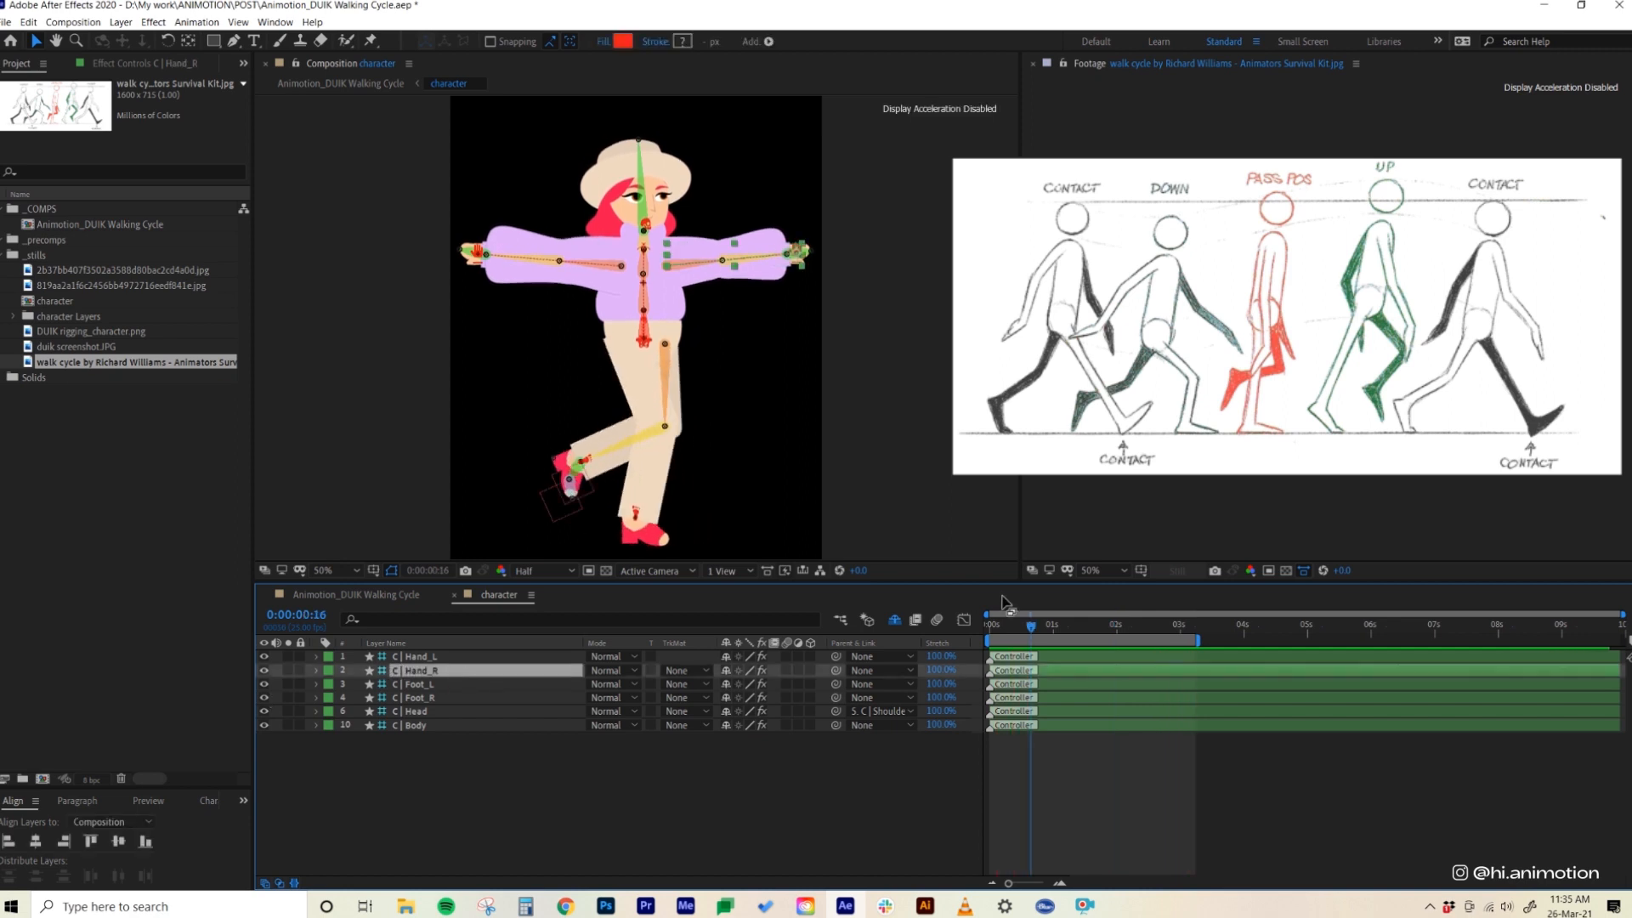
left_click(993, 627)
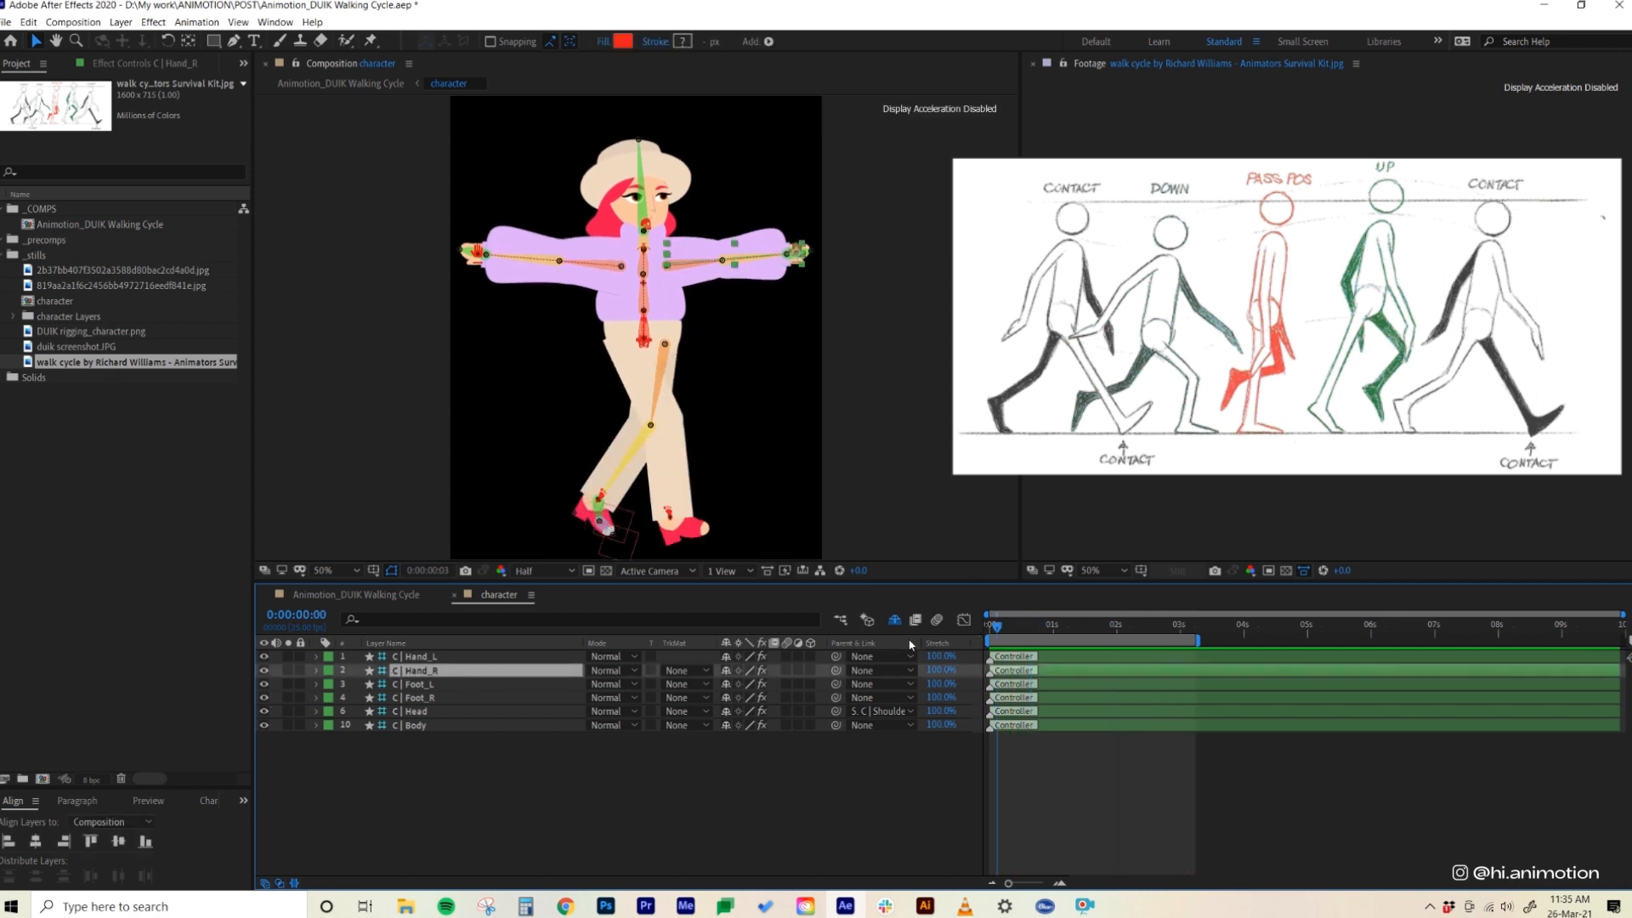
left_click(477, 256)
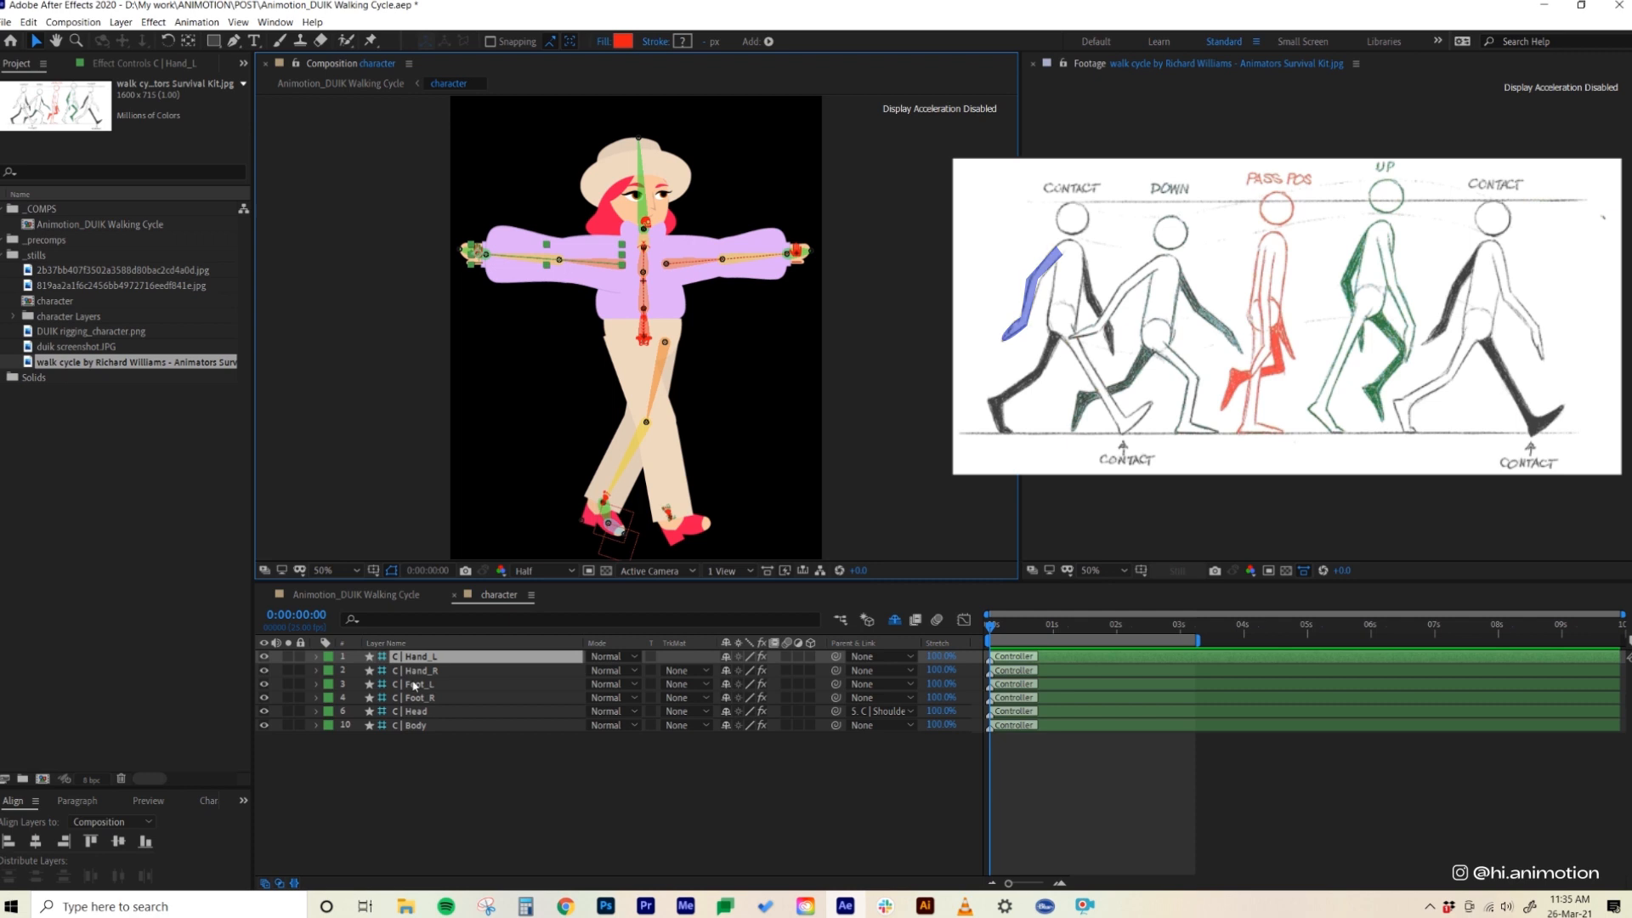
key("p")
key("shift+r")
left_click(357, 671)
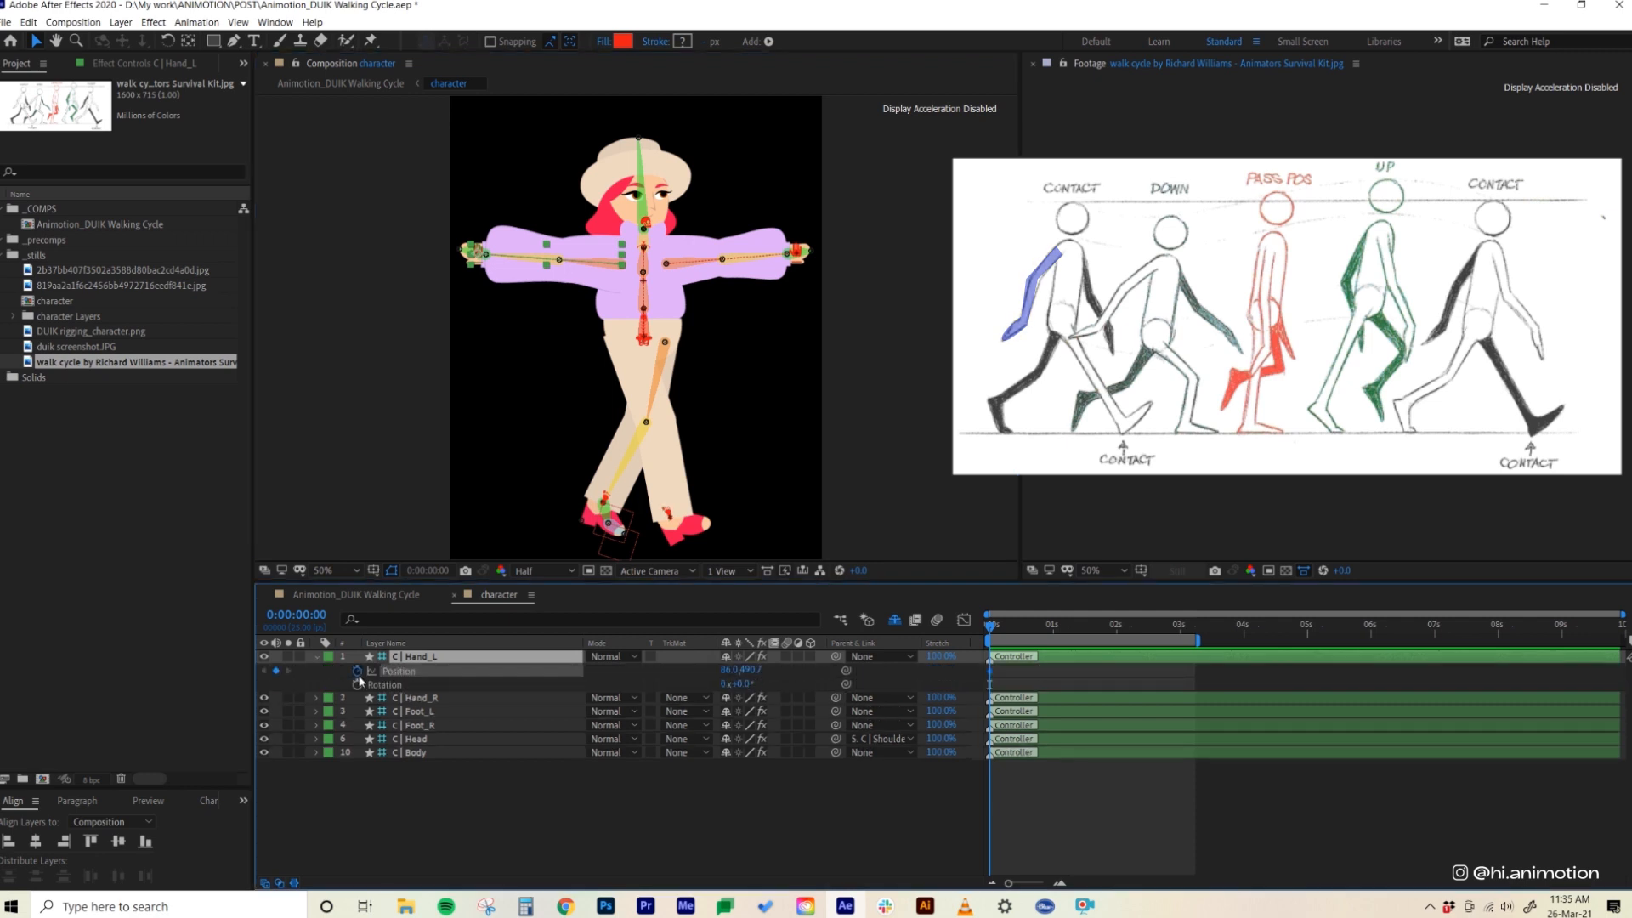
left_click(357, 684)
left_click_drag(480, 255, 549, 379)
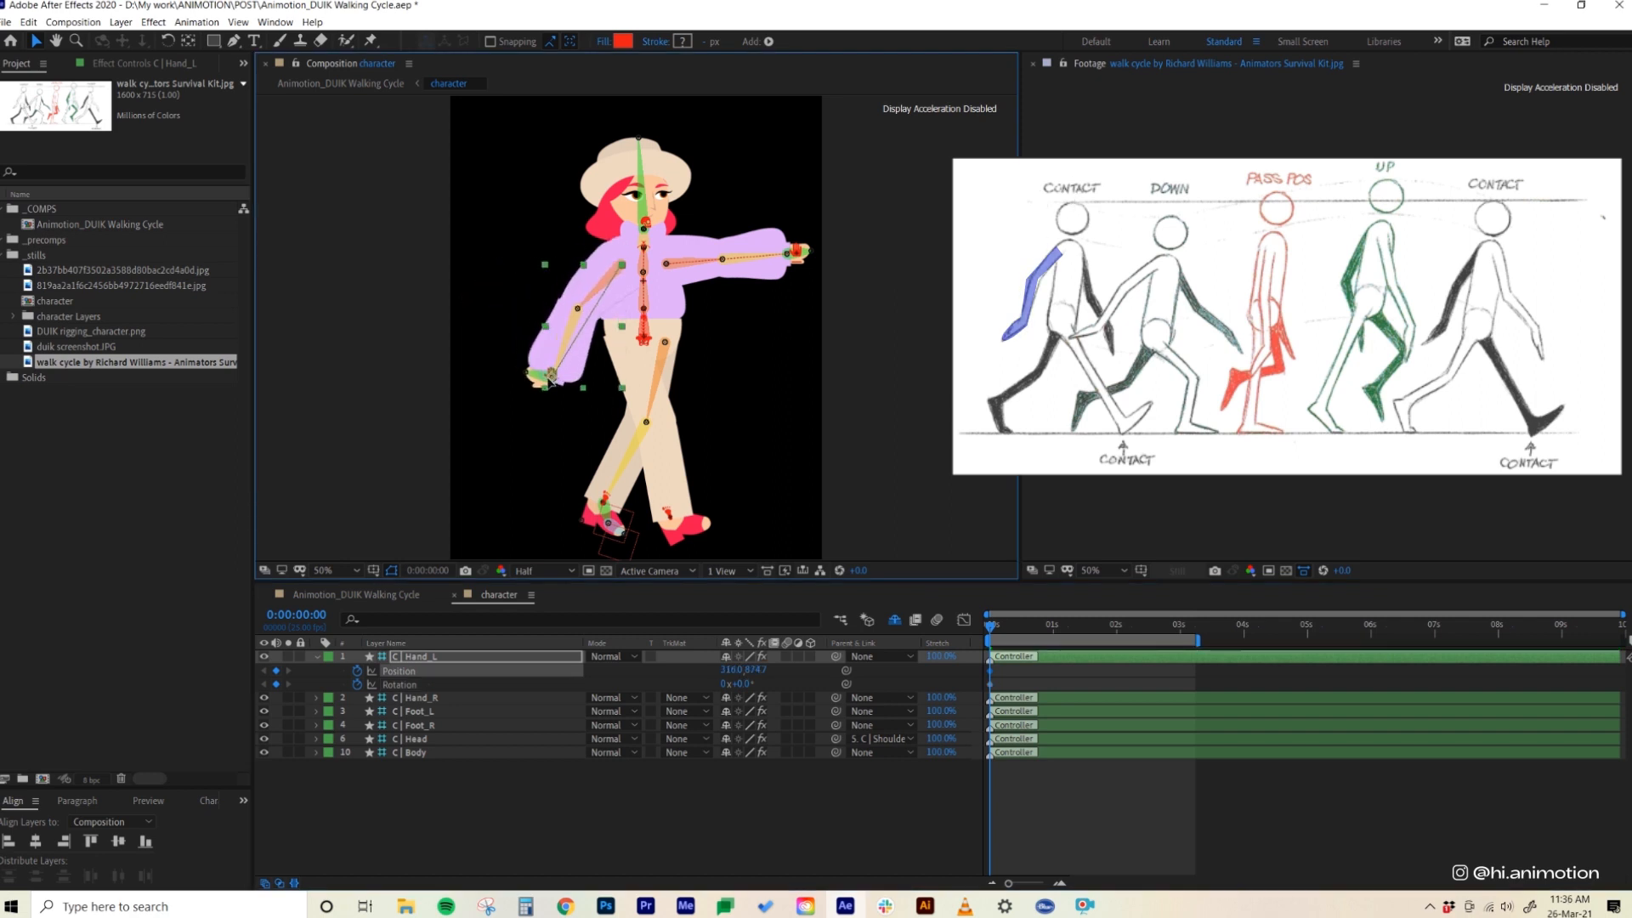
left_click_drag(738, 683, 708, 685)
- At 0:00:00:10, move C | Hand_L farther back to about 236.0, 874.7 and reduce its backward rotation slightly for the down pose
key("shift+Page_Down")
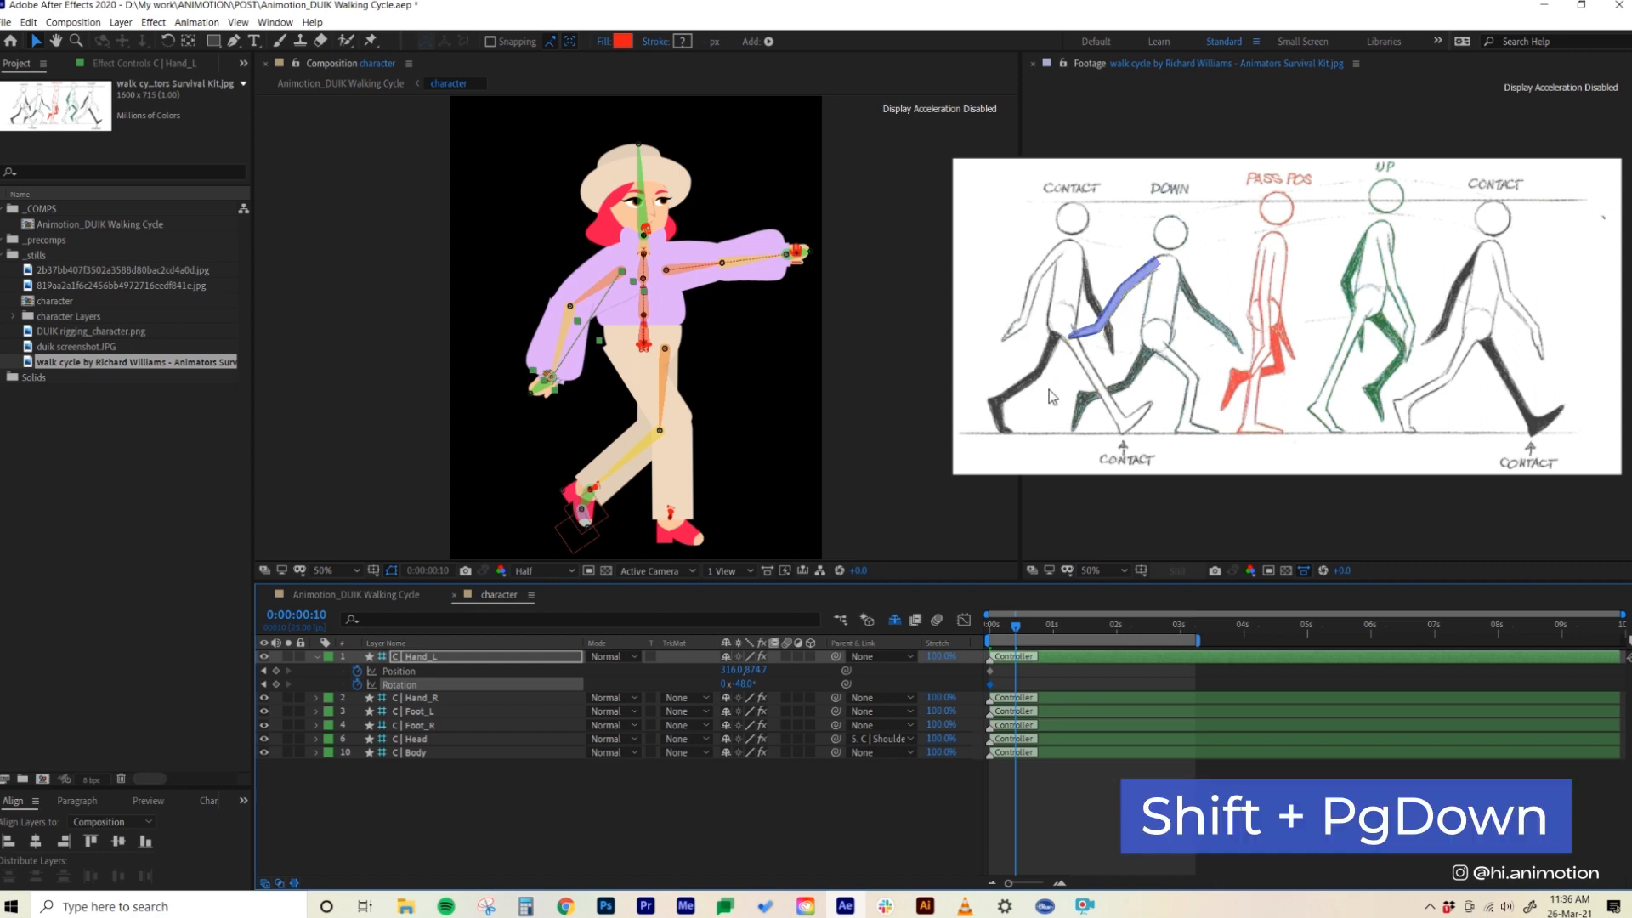
key("shift+Left")
key("shift+Left")
key("shift+Left")
key("shift+Left")
key("shift+Left")
key("shift+Left")
key("shift+Left")
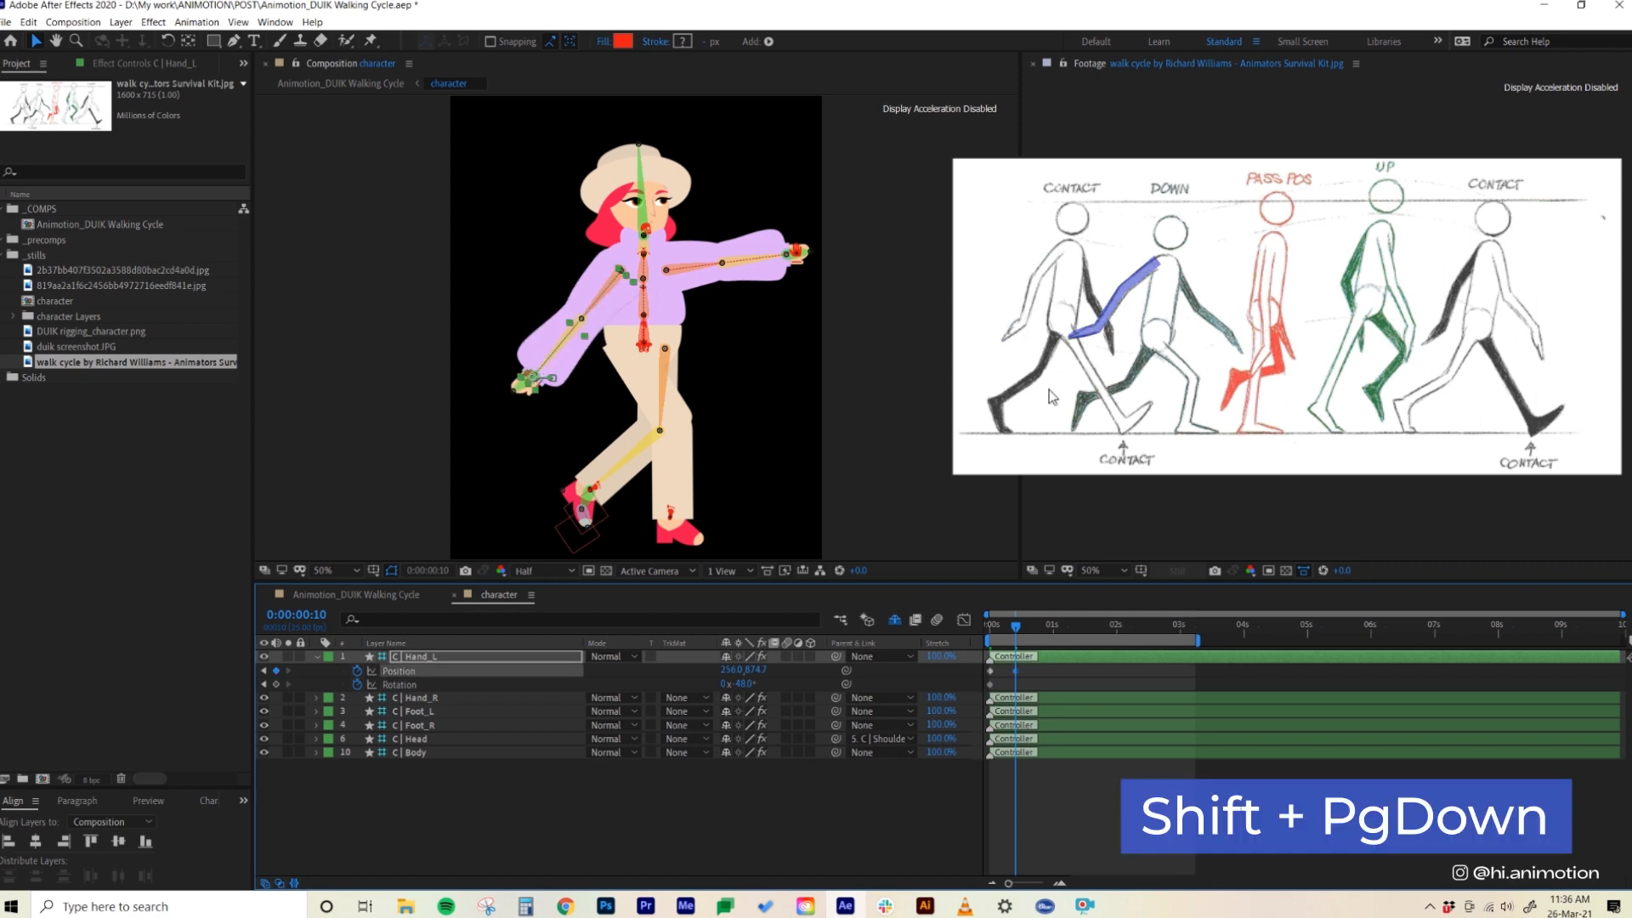
left_click_drag(738, 684, 749, 681)
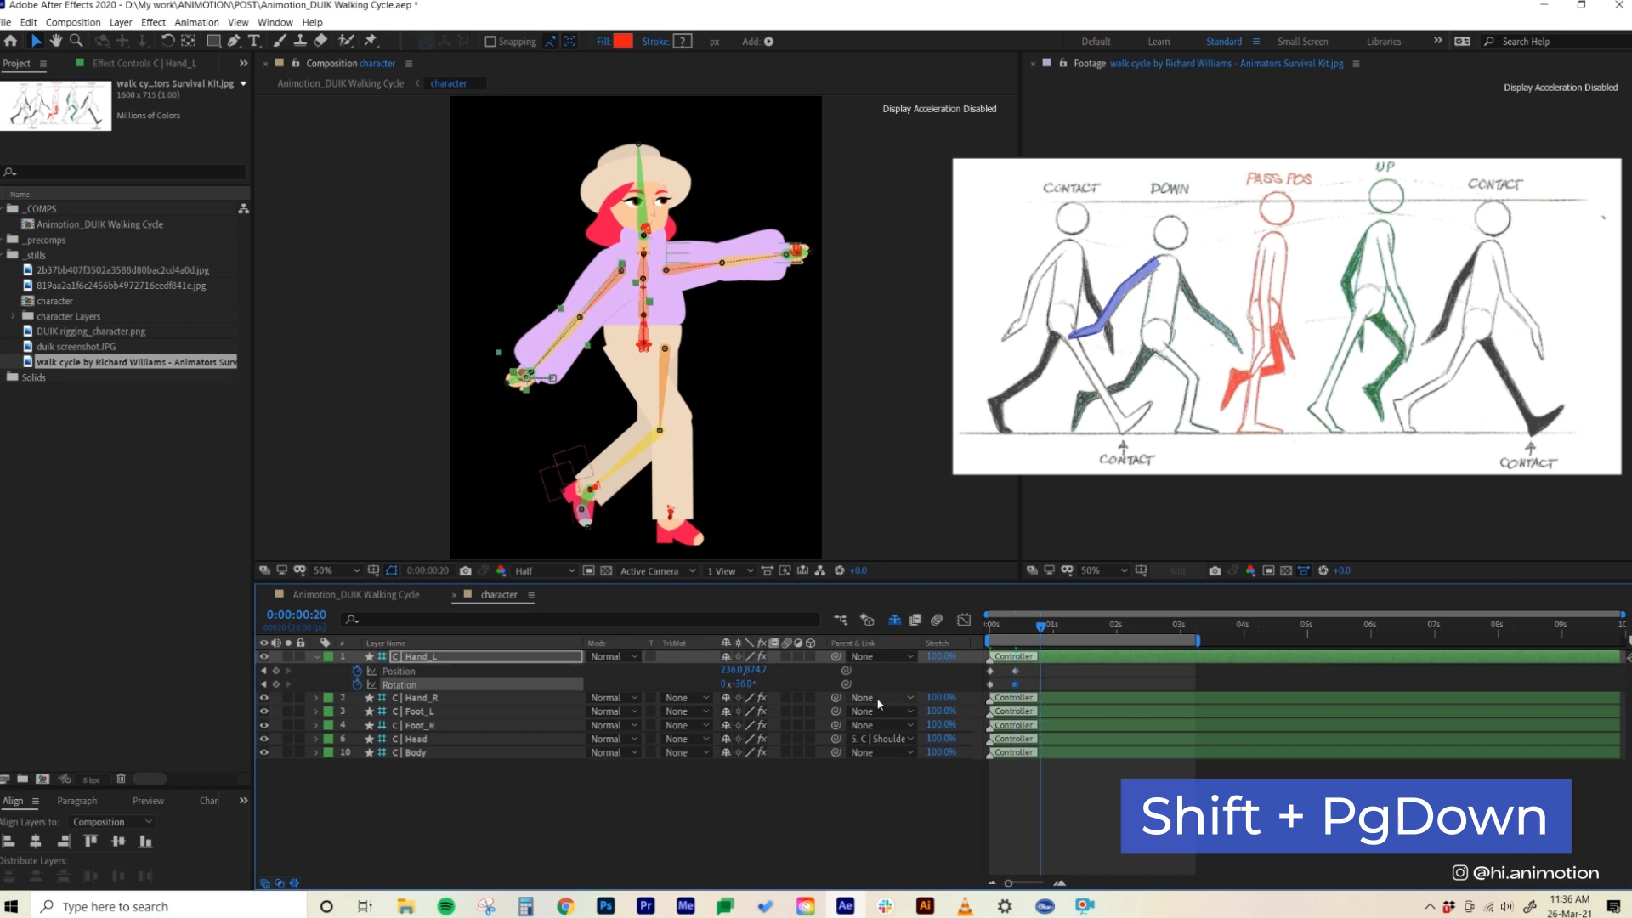
- At 0:00:00:20, move C | Hand_L forward beside the hip to about 576.0, 914.7 for the passing pose
key("shift+Page_Down")
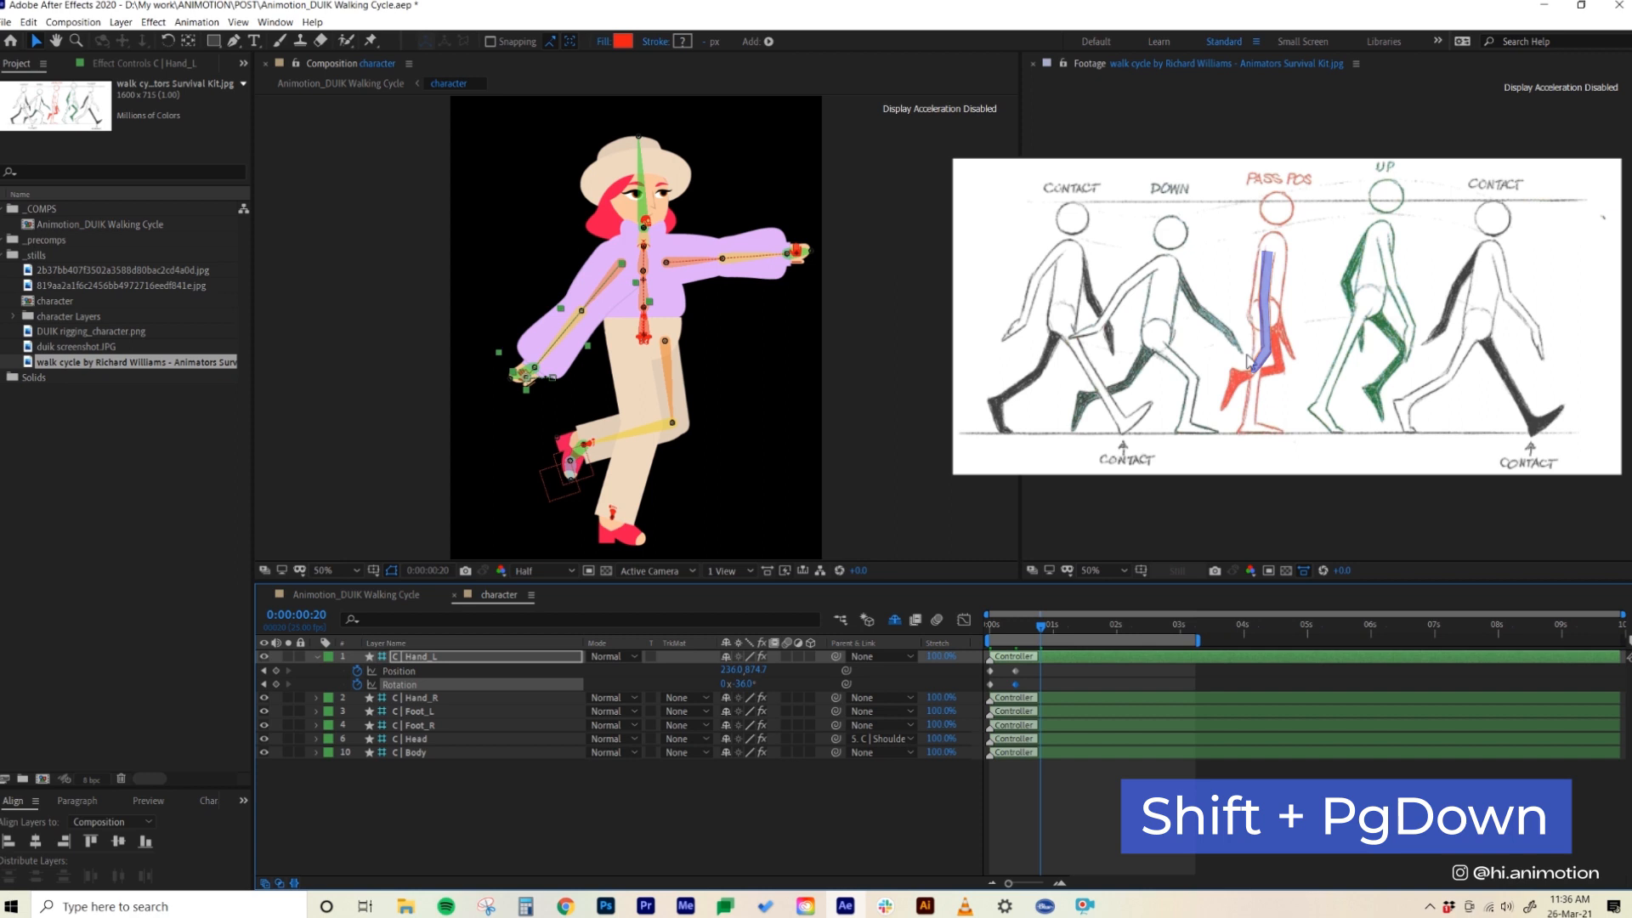
key("shift+Right")
key("shift+Right")
key("shift+Right")
key("shift+Right")
key("shift+Right")
key("shift+Right")
key("shift+Right")
key("shift+Right")
key("shift+Right")
key("shift+Right")
key("shift+Right")
key("shift+Right")
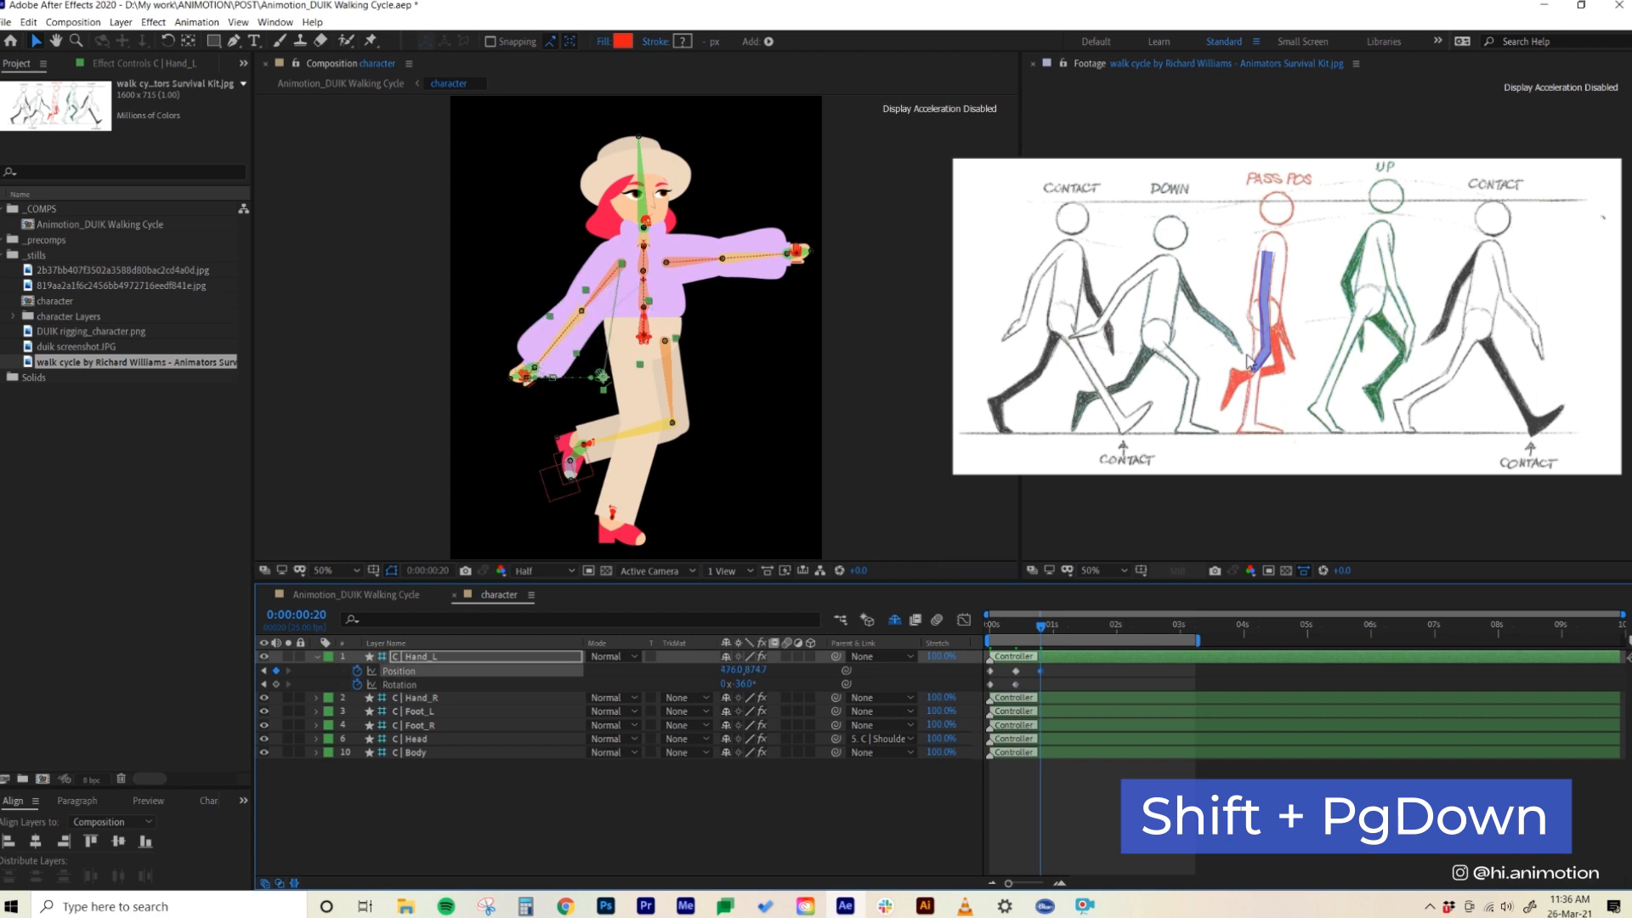
key("shift+Right")
key("shift+Right")
key("shift+Right")
key("shift+Right")
key("shift+Right")
key("shift+Right")
key("shift+Right")
key("shift+Right")
key("shift+Right")
key("shift+Right")
key("shift+Down")
key("shift+Down")
key("shift+Down")
key("shift+Down")
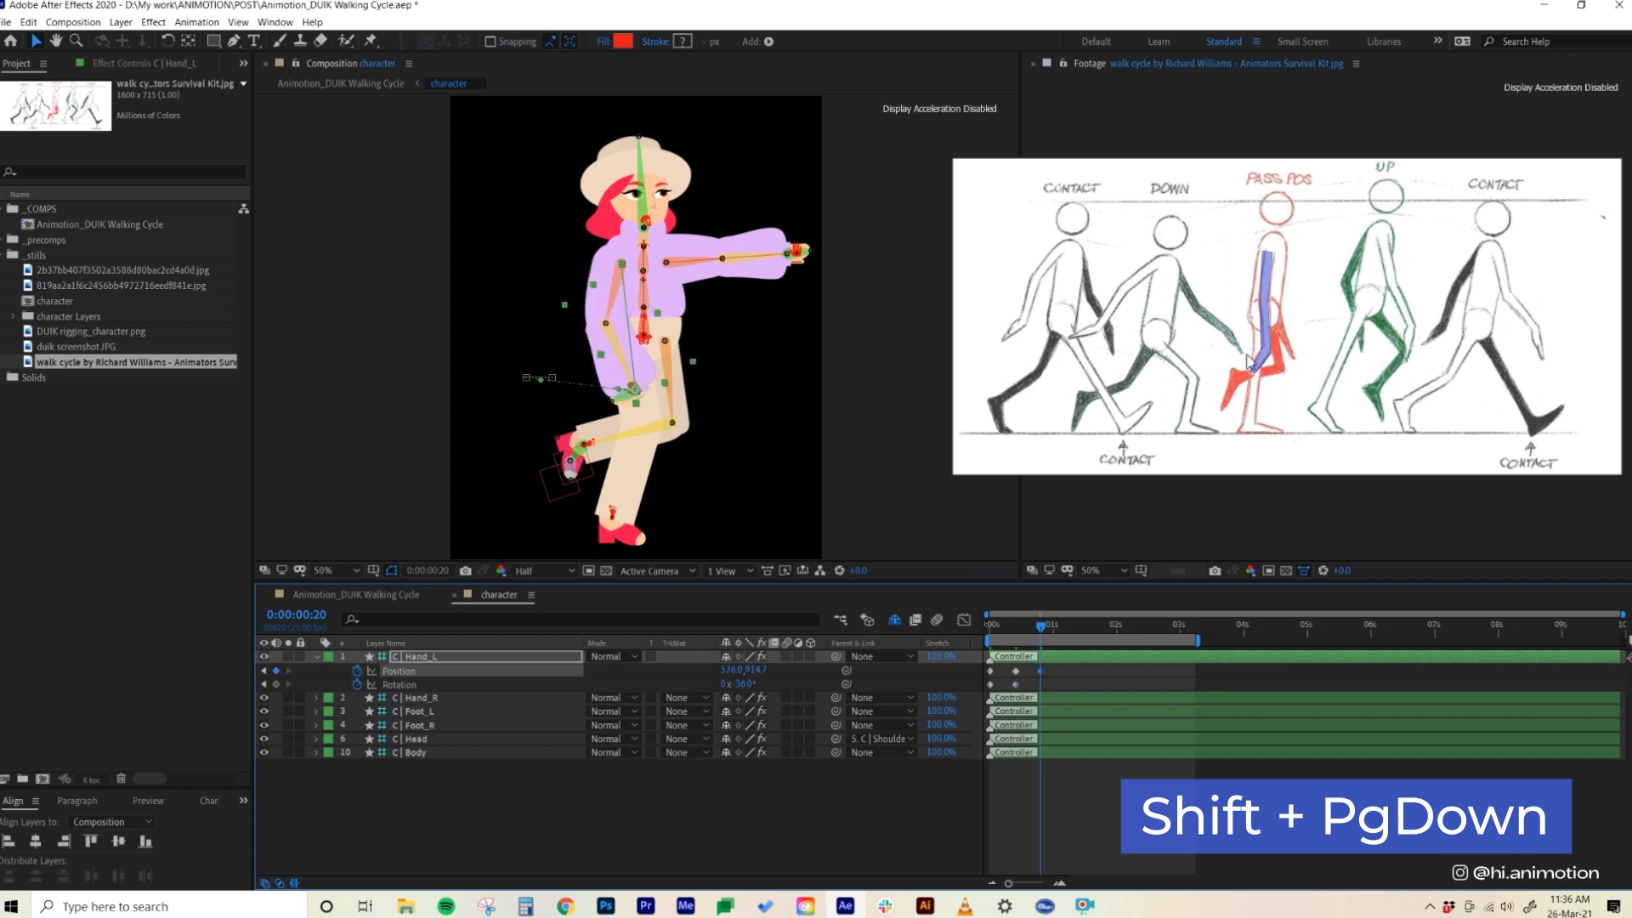
- Set C | Hand_L's Rotation to 254° at 0:00:00:20 so the hand hangs down
left_click(741, 684)
type("0")
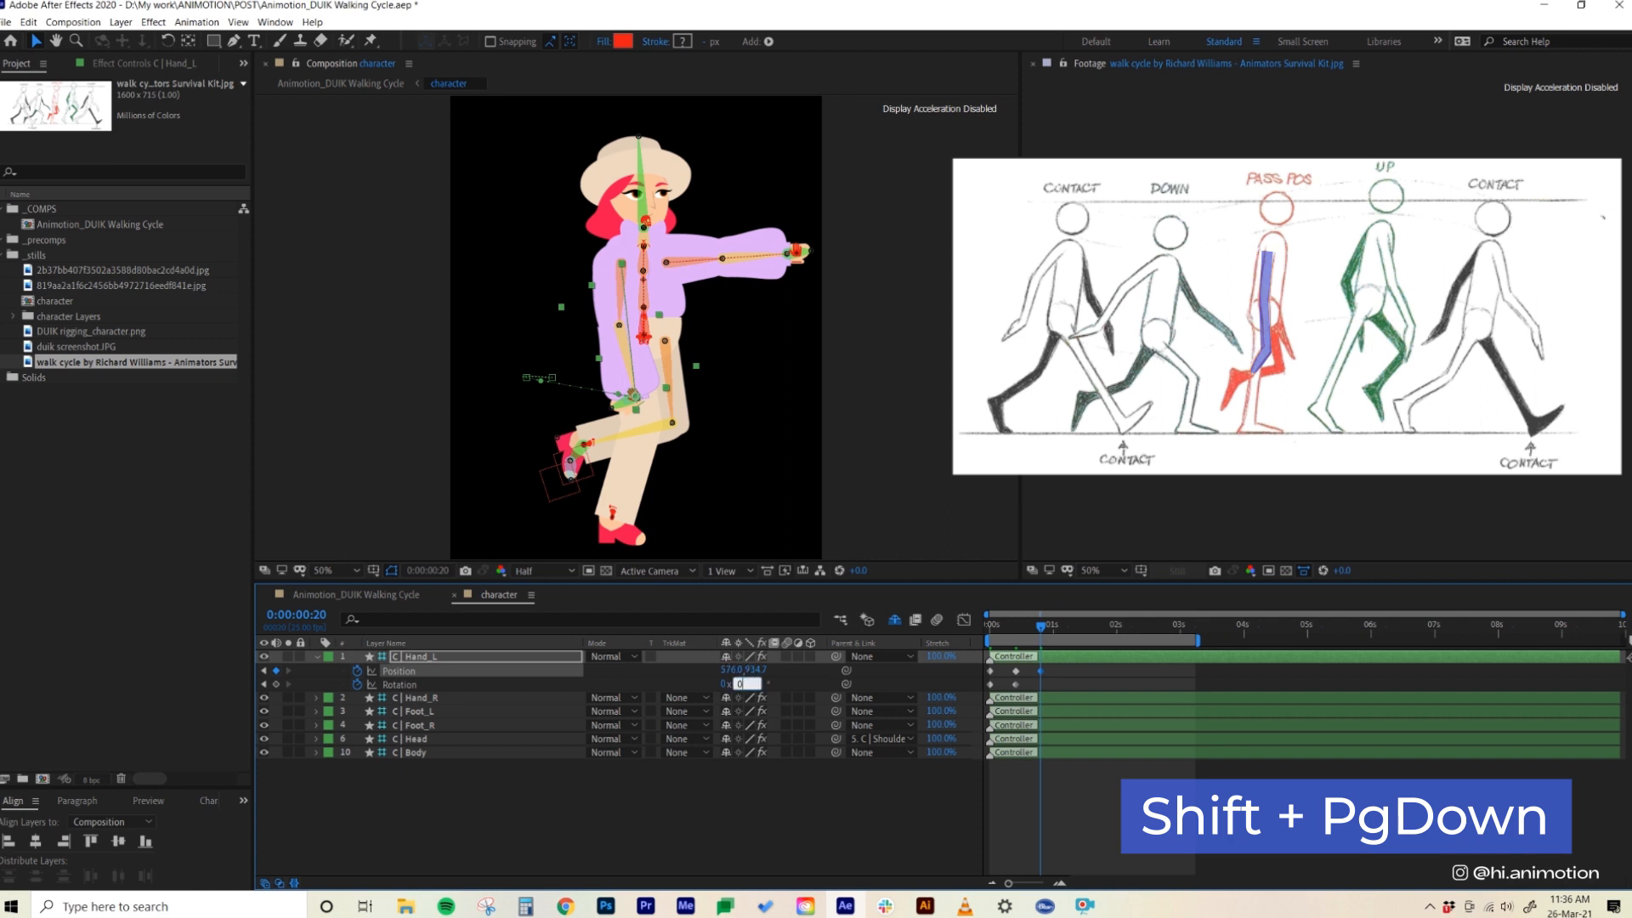
key("Return")
left_click_drag(744, 683, 955, 704)
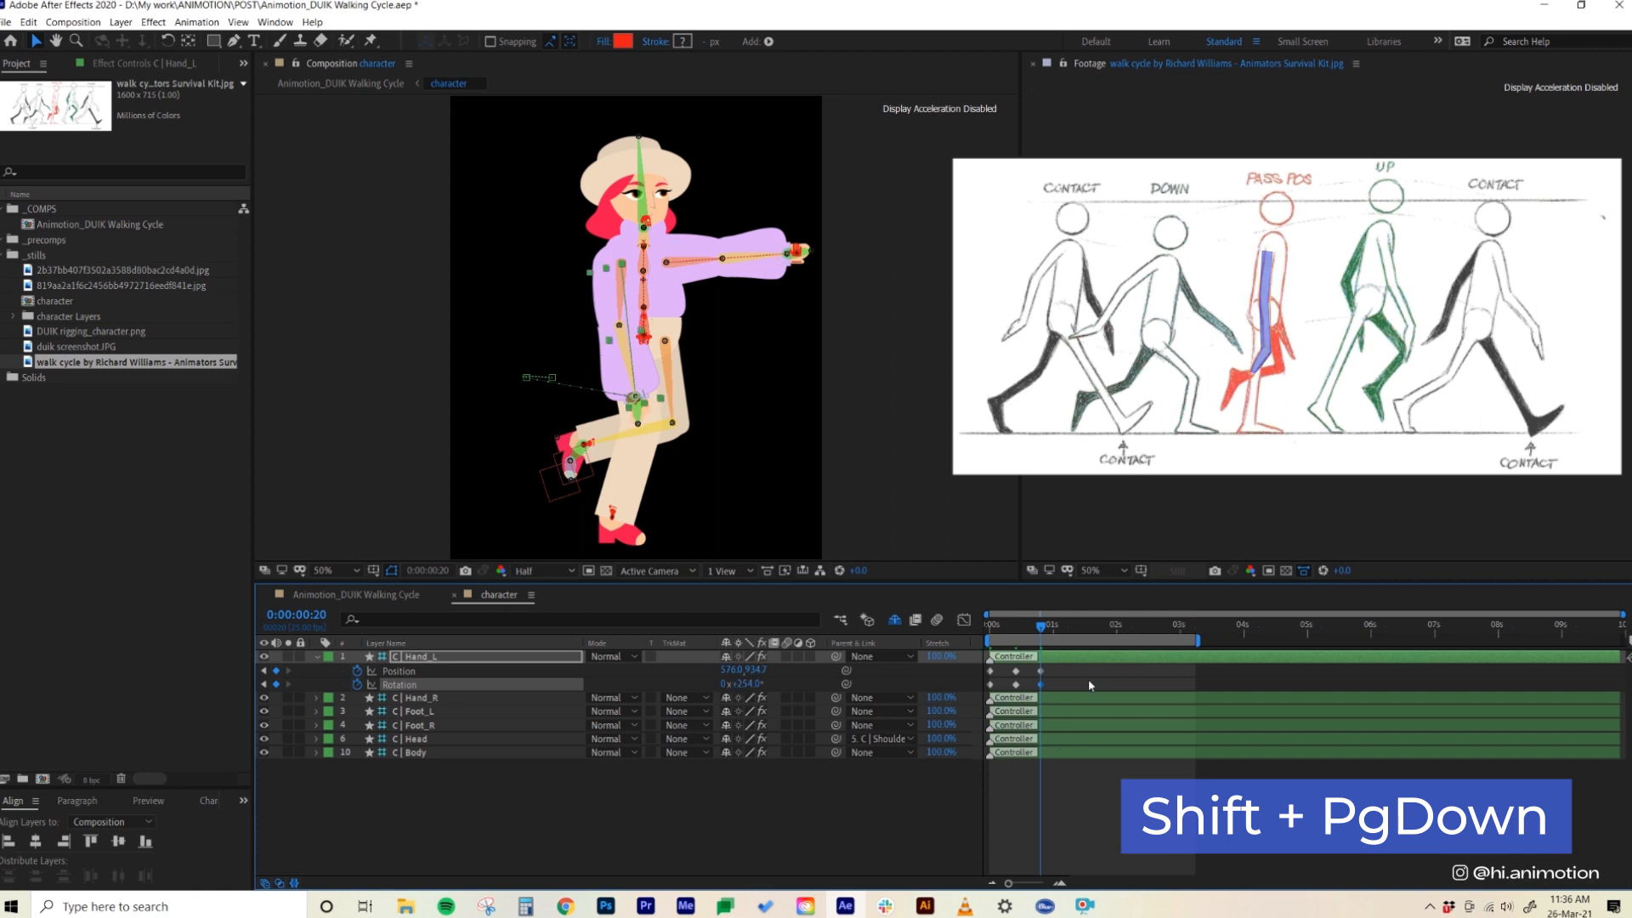
- At 0:00:01:05, move C | Hand_L forward and up to about 736.0, 854.7 for the up pose
key("shift+Page_Down")
left_click_drag(731, 670, 850, 670)
key("shift+Right")
key("shift+Up")
key("shift+Up")
key("shift+Up")
key("shift+Up")
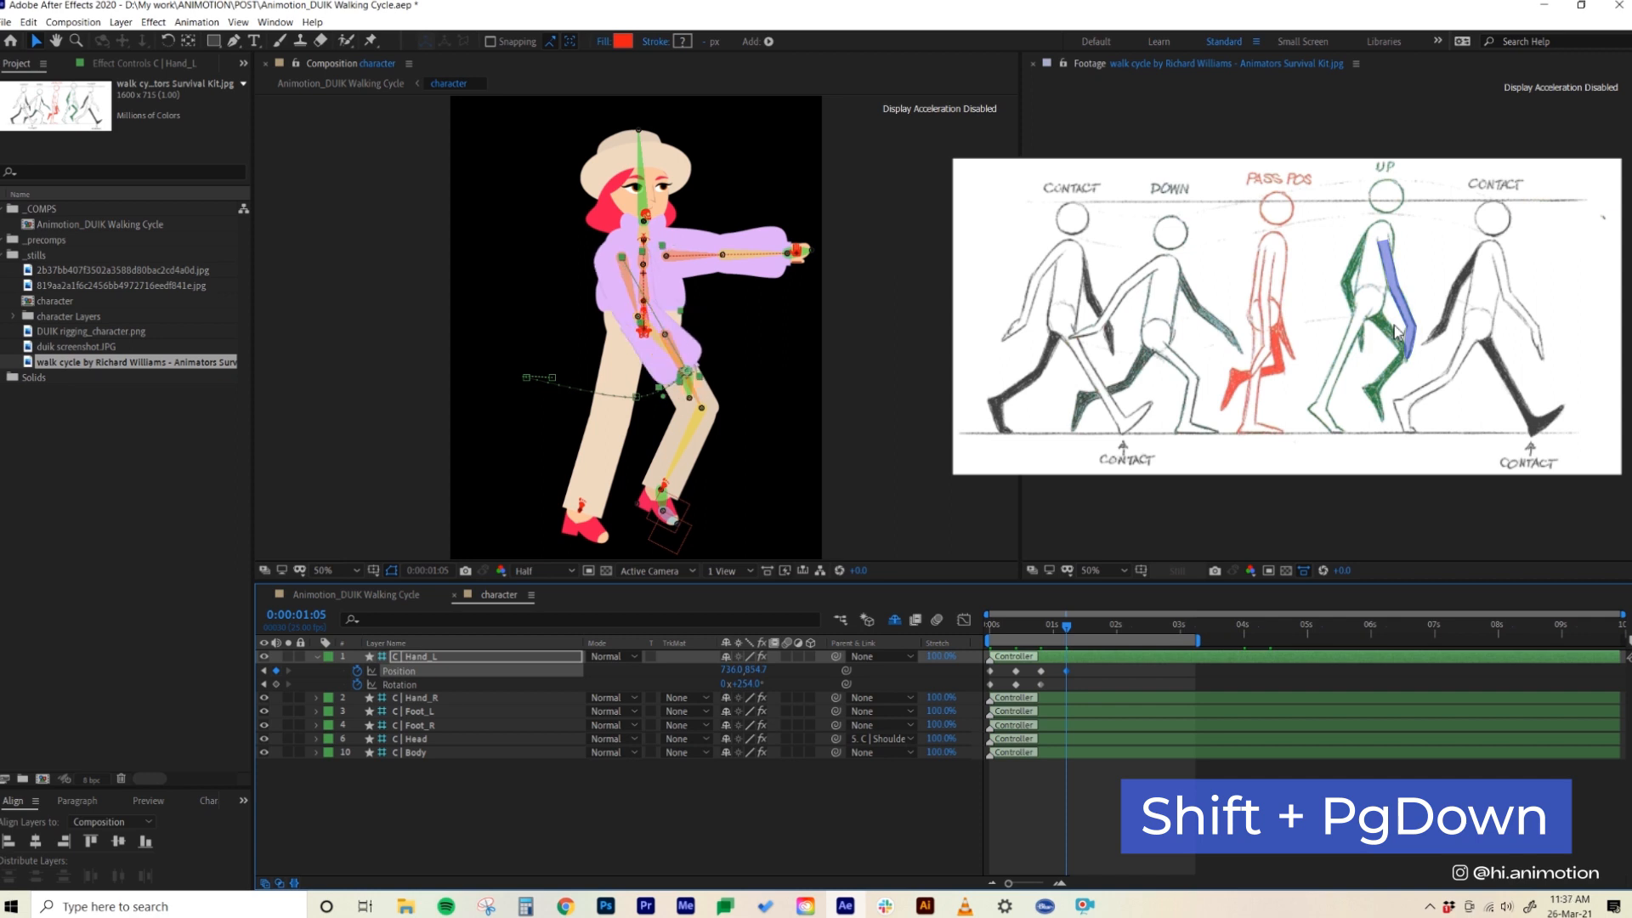
- At 0:00:01:15, move C | Hand_L forward to about 796.0, 854.7 and set its Rotation to 243° for the contact pose
key("shift+Page_Down")
key("shift+Right")
key("shift+Right")
key("shift+Right")
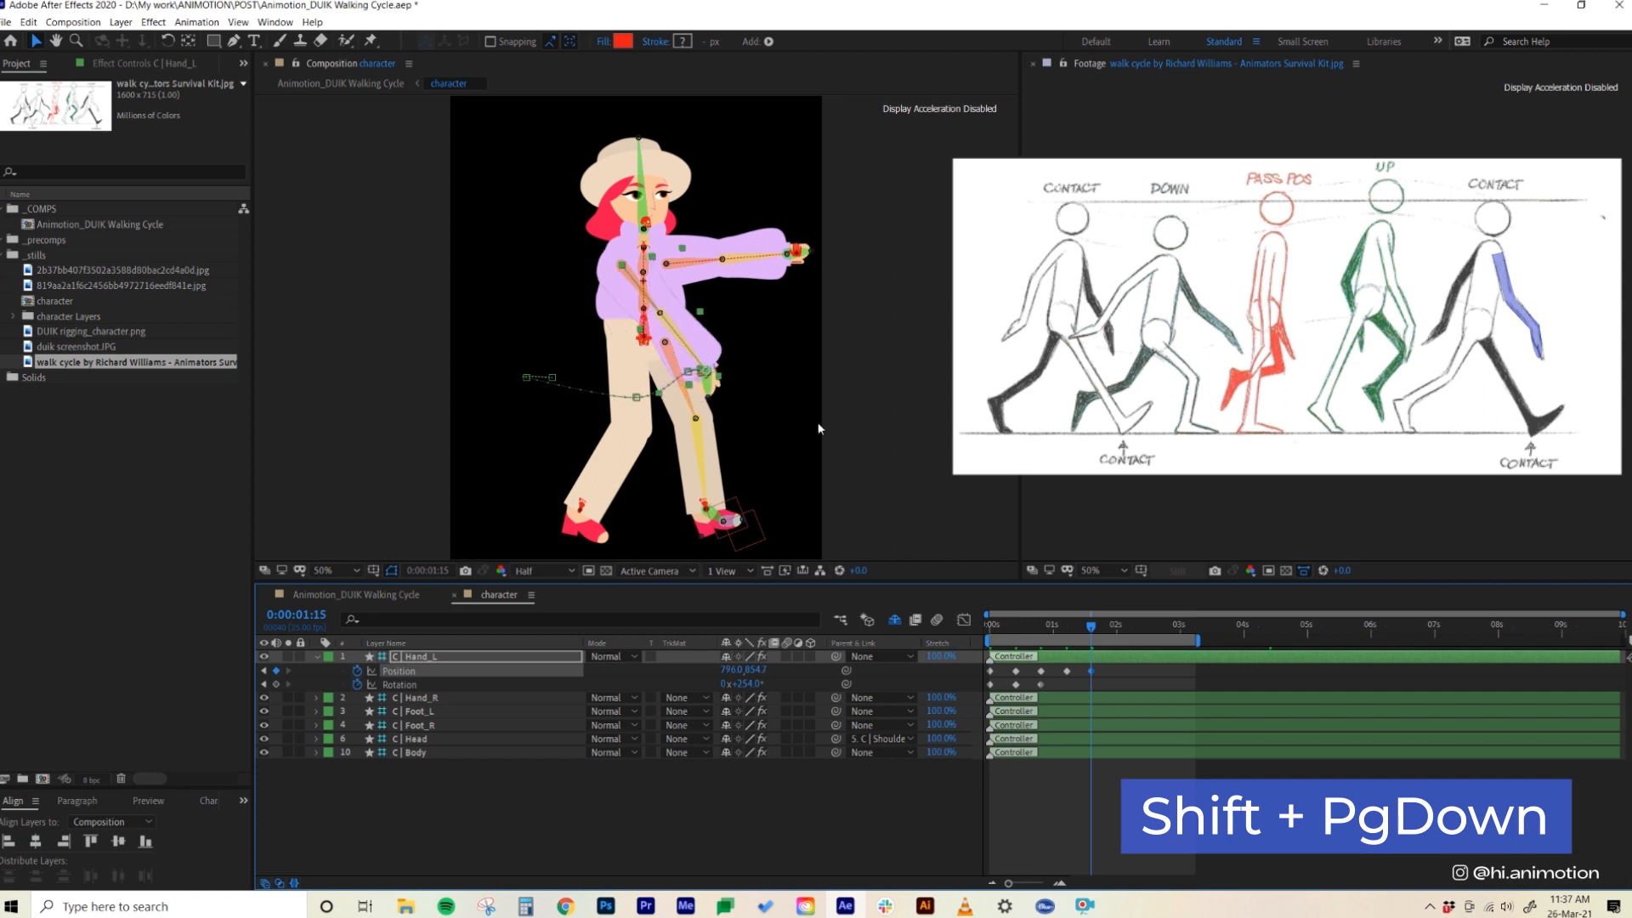
left_click(276, 684)
left_click_drag(752, 686, 744, 688)
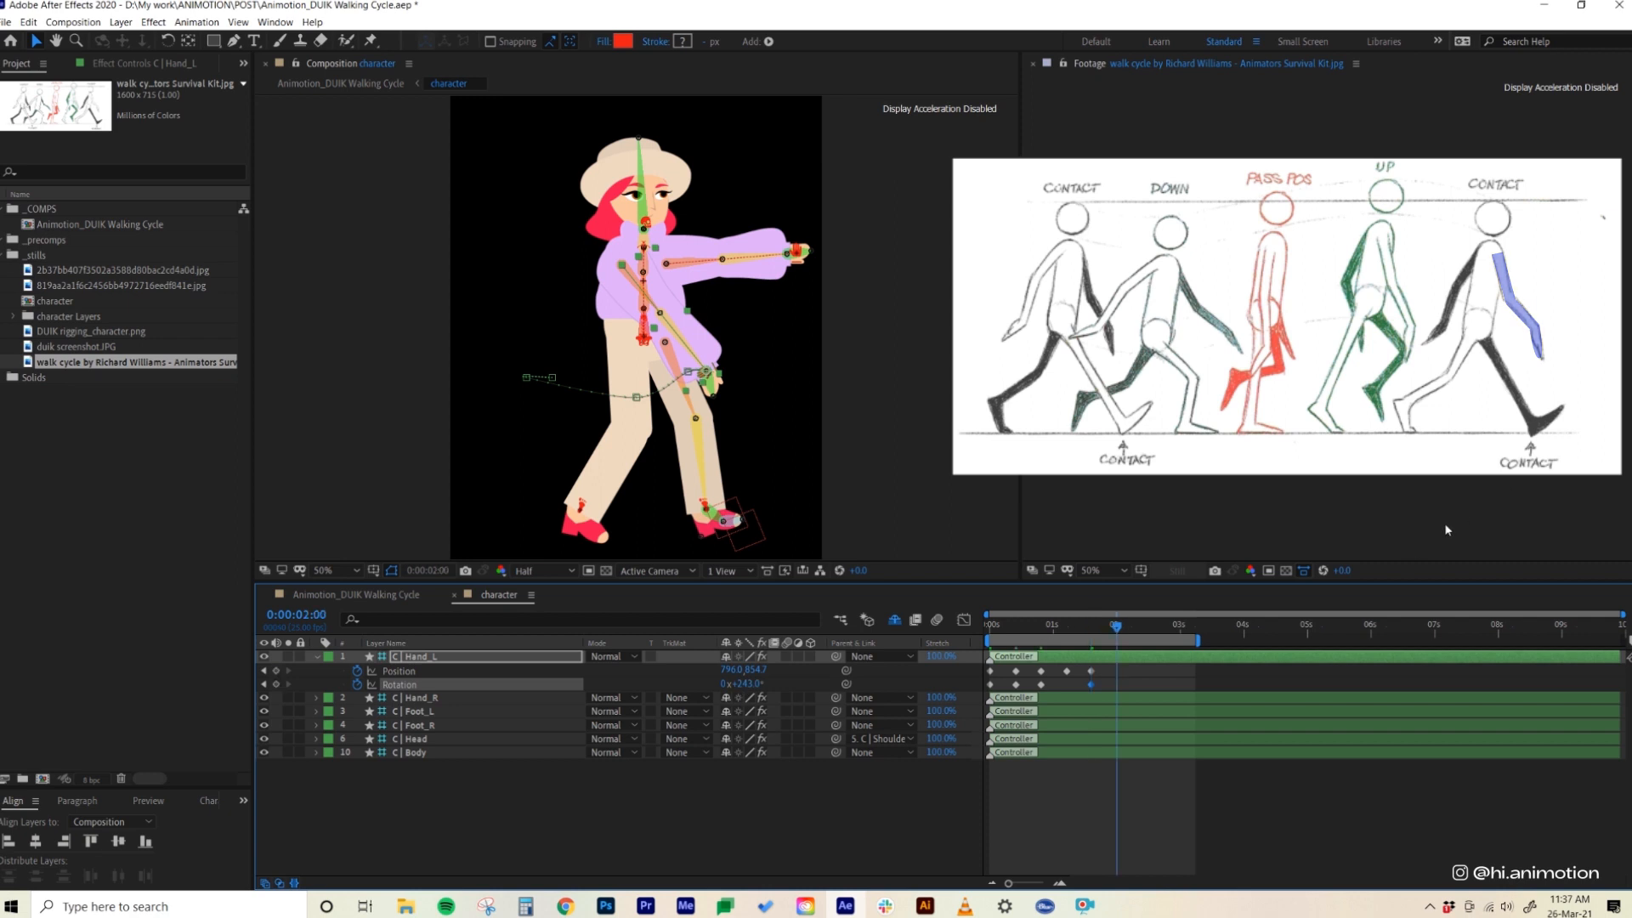
- At 0:00:02:00, move C | Hand_L to about 816.0, 842.7 and set its Rotation to 228° for the second down pose
key("shift+Page_Down")
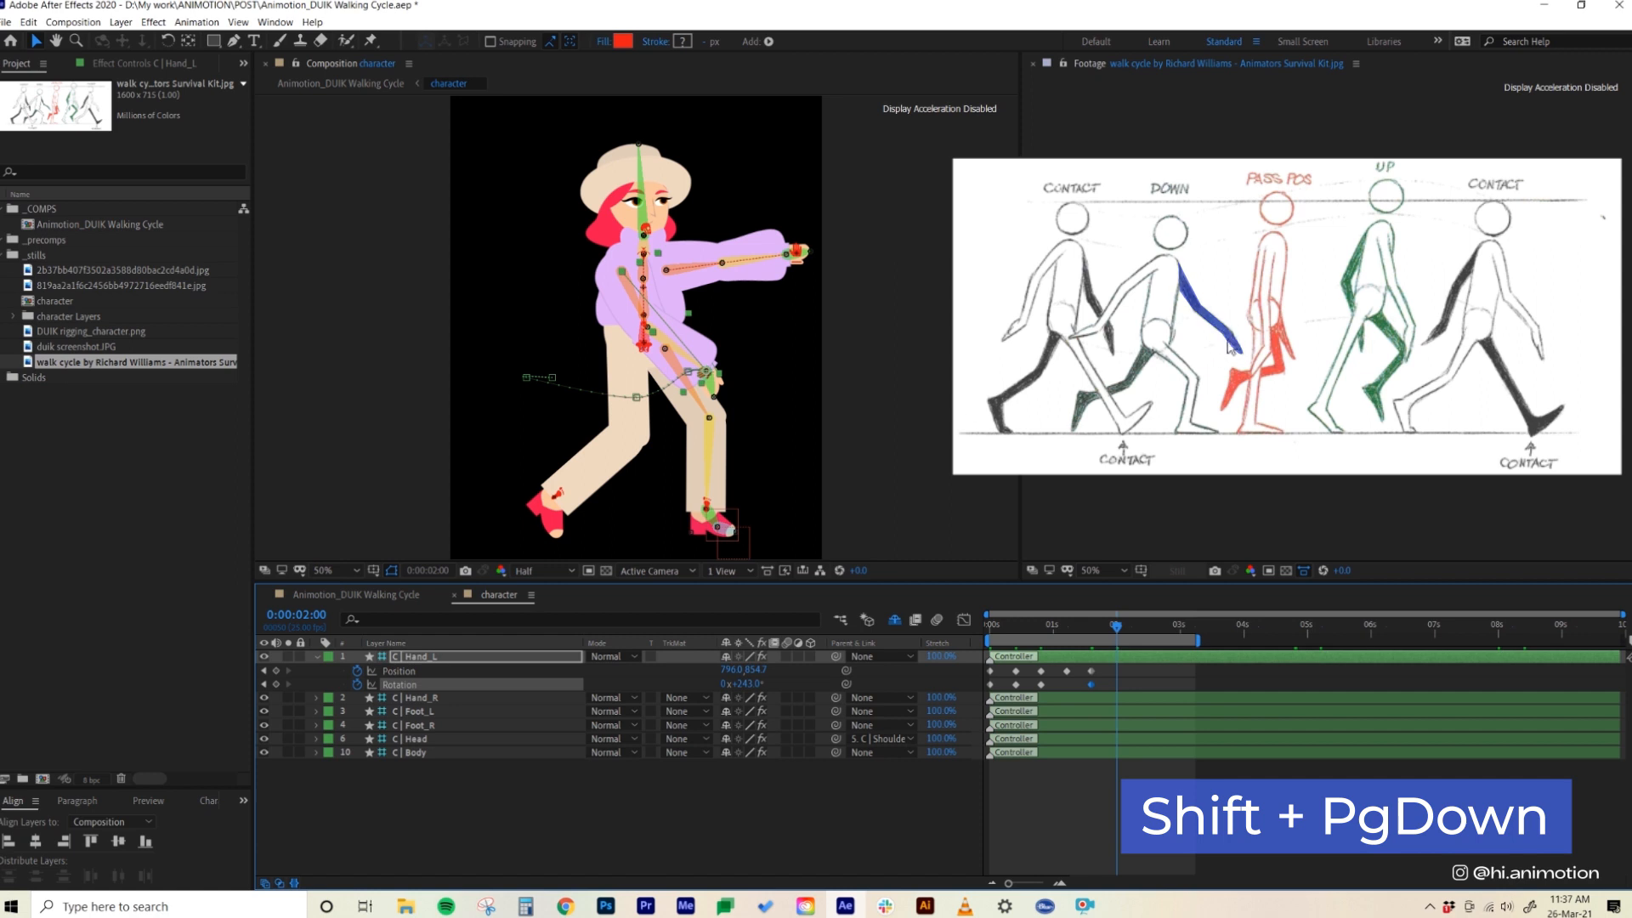
key("shift+Right")
key("shift+Right")
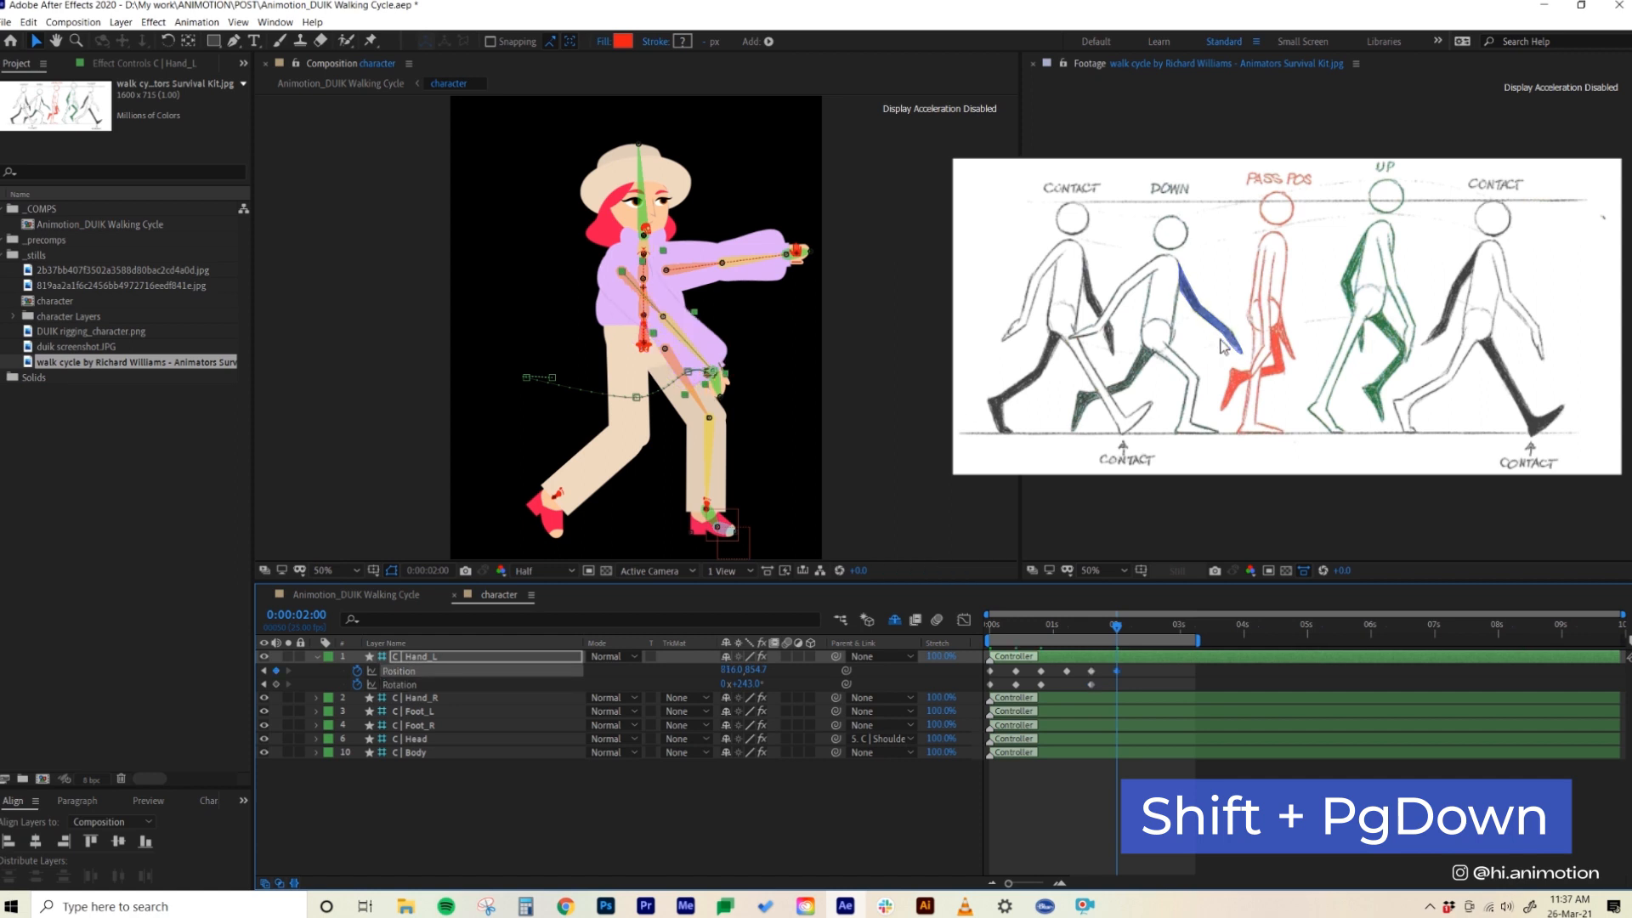
key("shift+Up")
key("shift+Up")
key("Down")
key("Down")
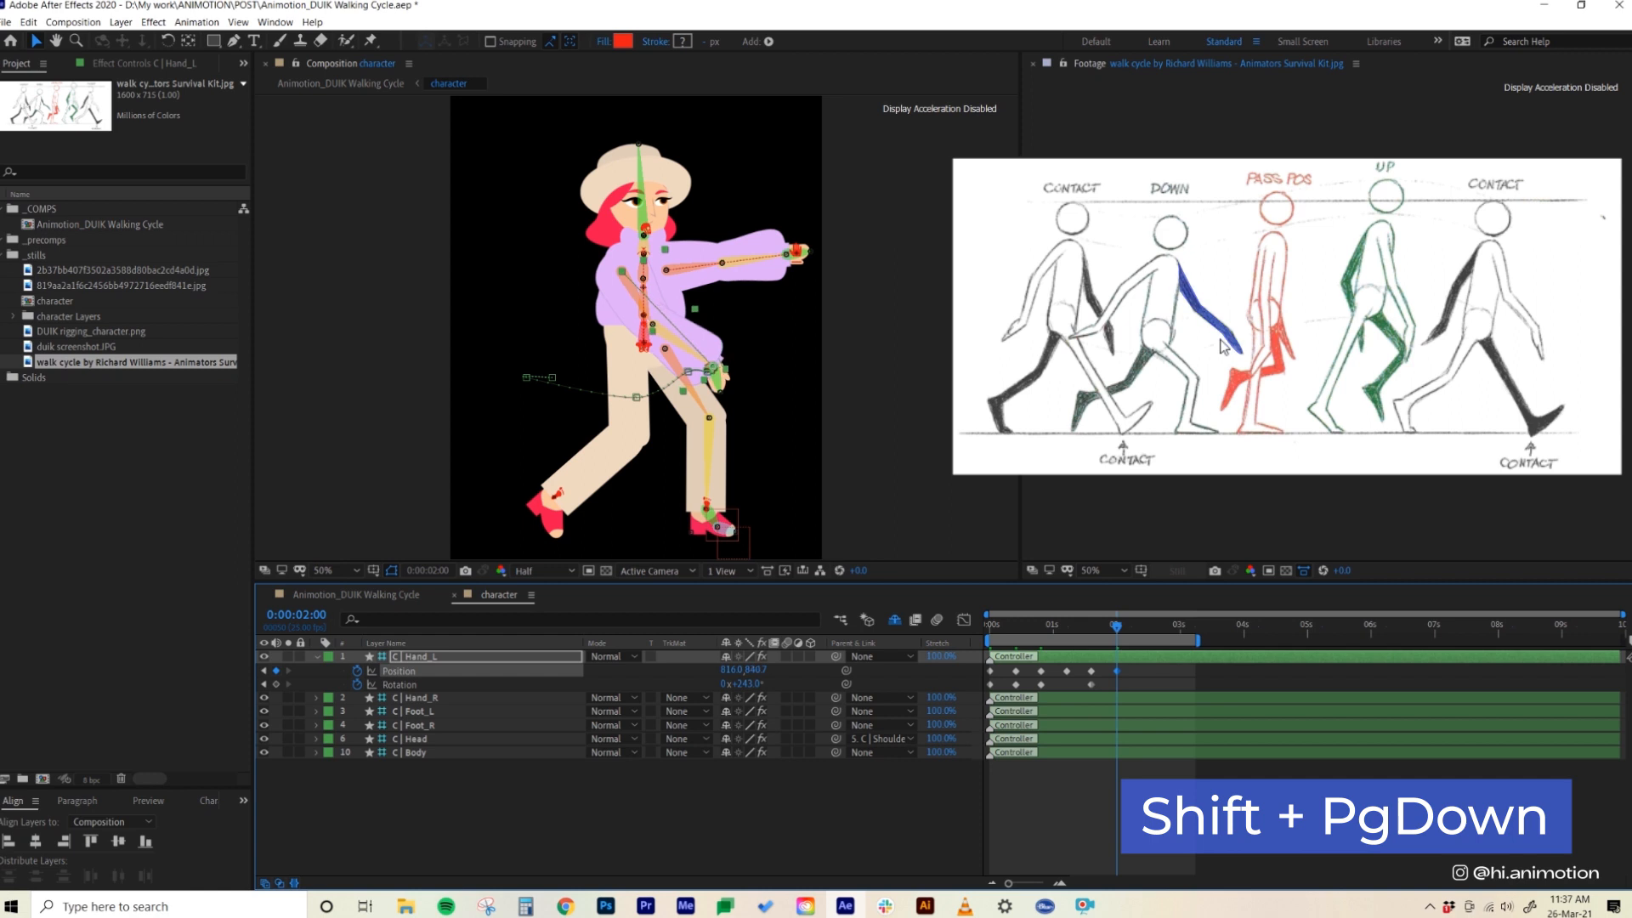
left_click_drag(749, 684, 739, 685)
- At 0:00:02:10, swing C | Hand_L back and down to about 696.0, 892.7 for the second passing pose
key("shift+Page_Down")
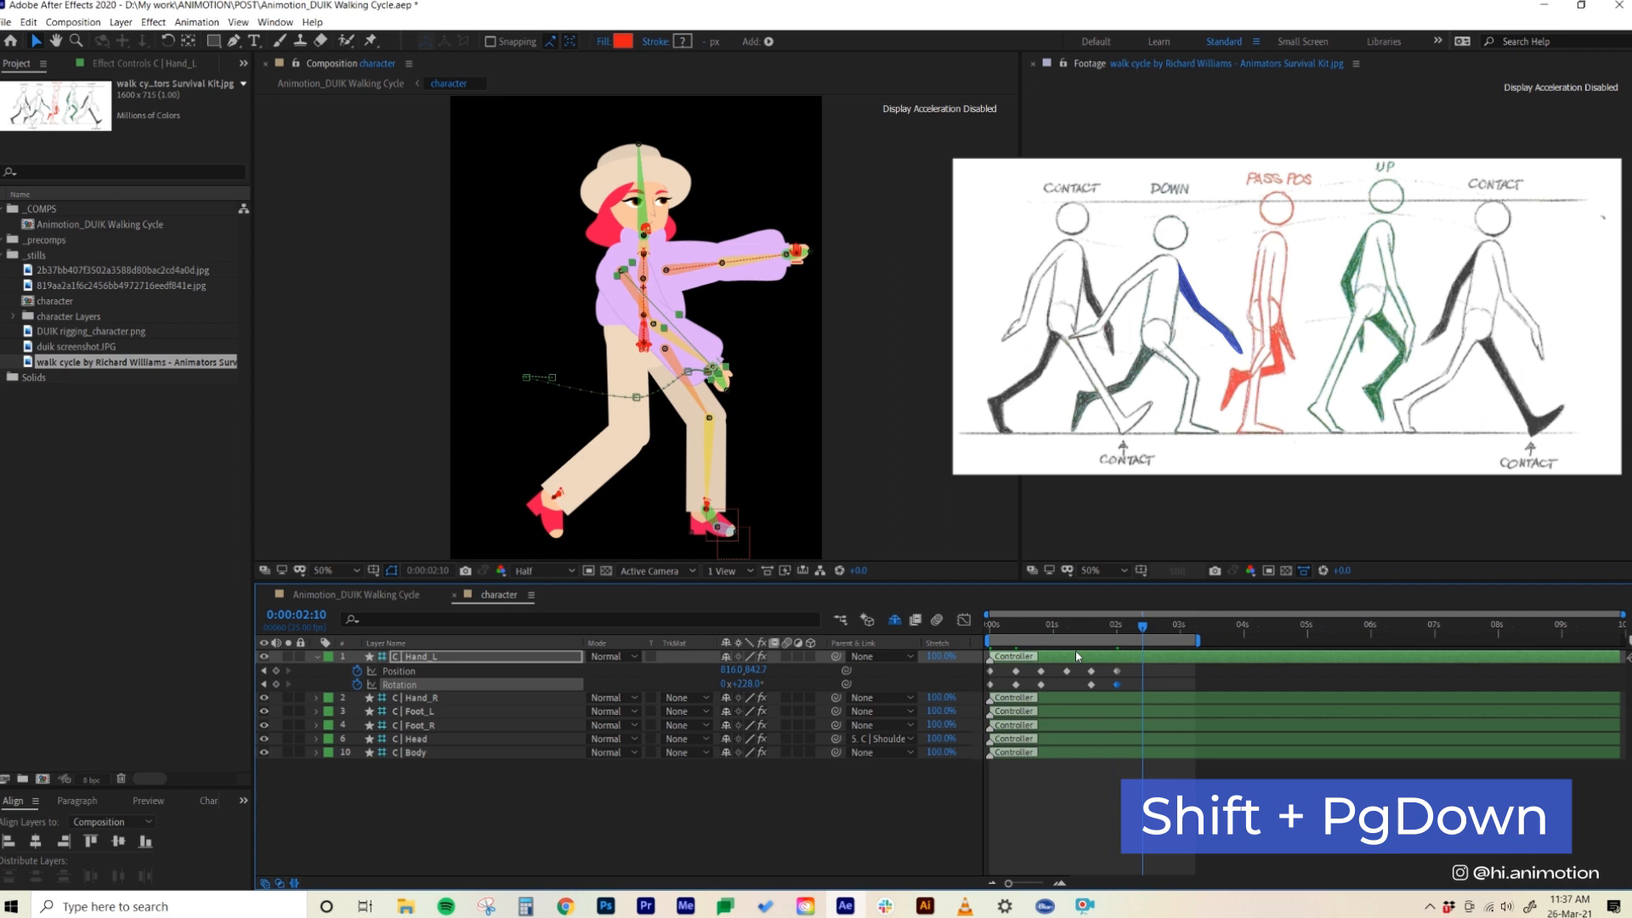
key("shift+Left")
key("shift+Left")
key("shift+Left")
key("shift+Left")
key("shift+Left")
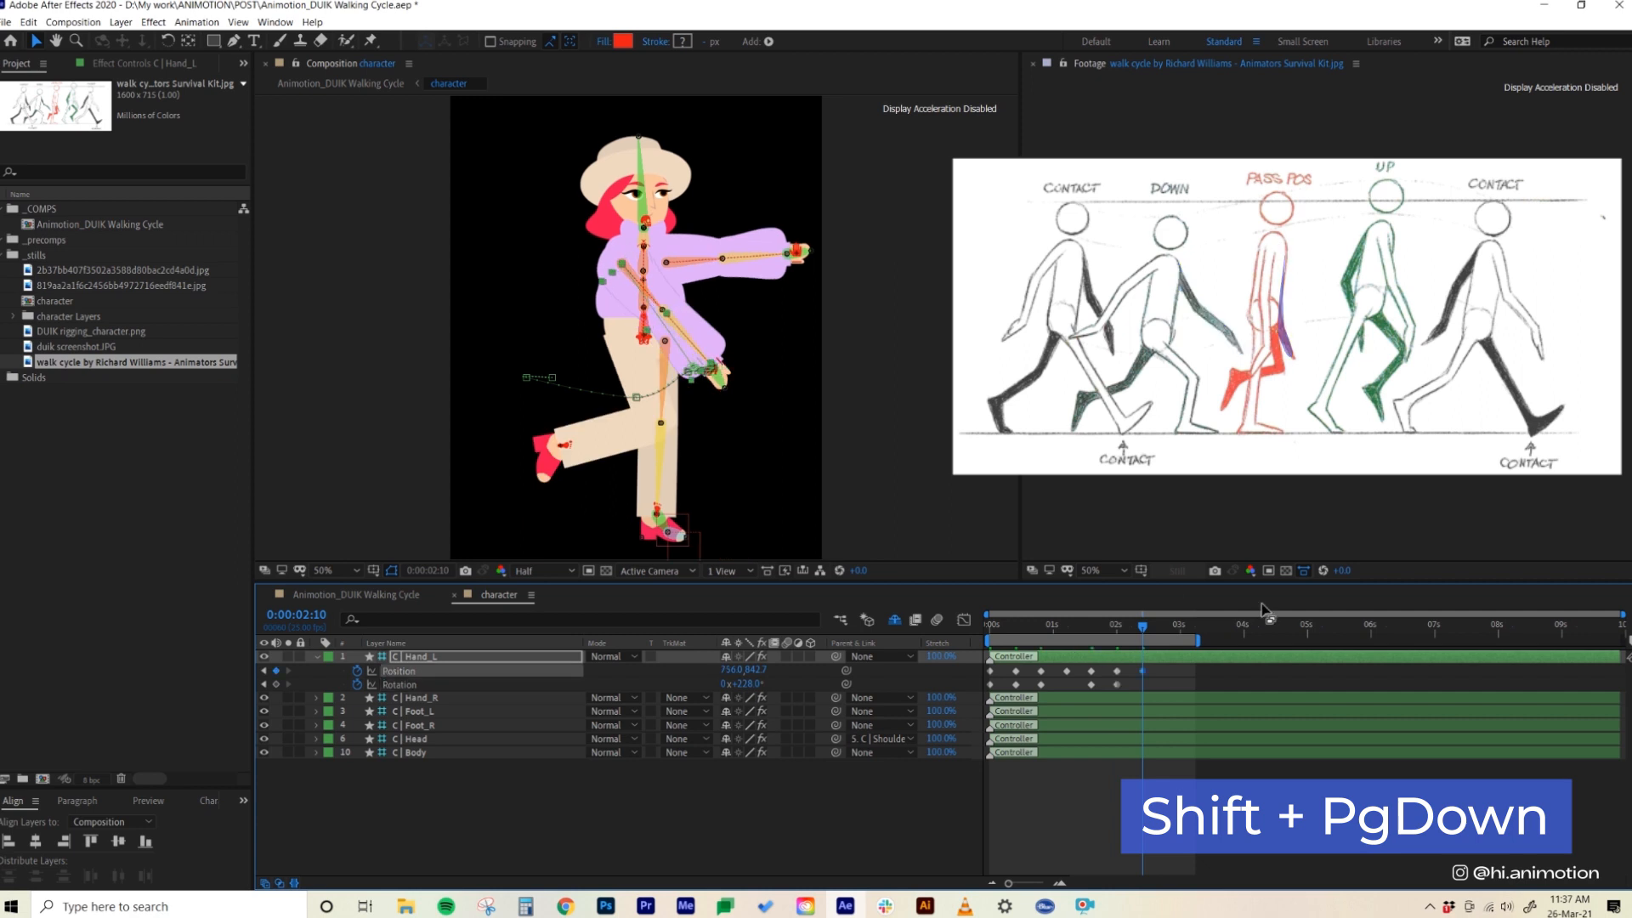
key("shift+Down")
key("shift+Down")
key("shift+Left")
key("shift+Left")
key("shift+Down")
key("shift+Down")
key("shift+Up")
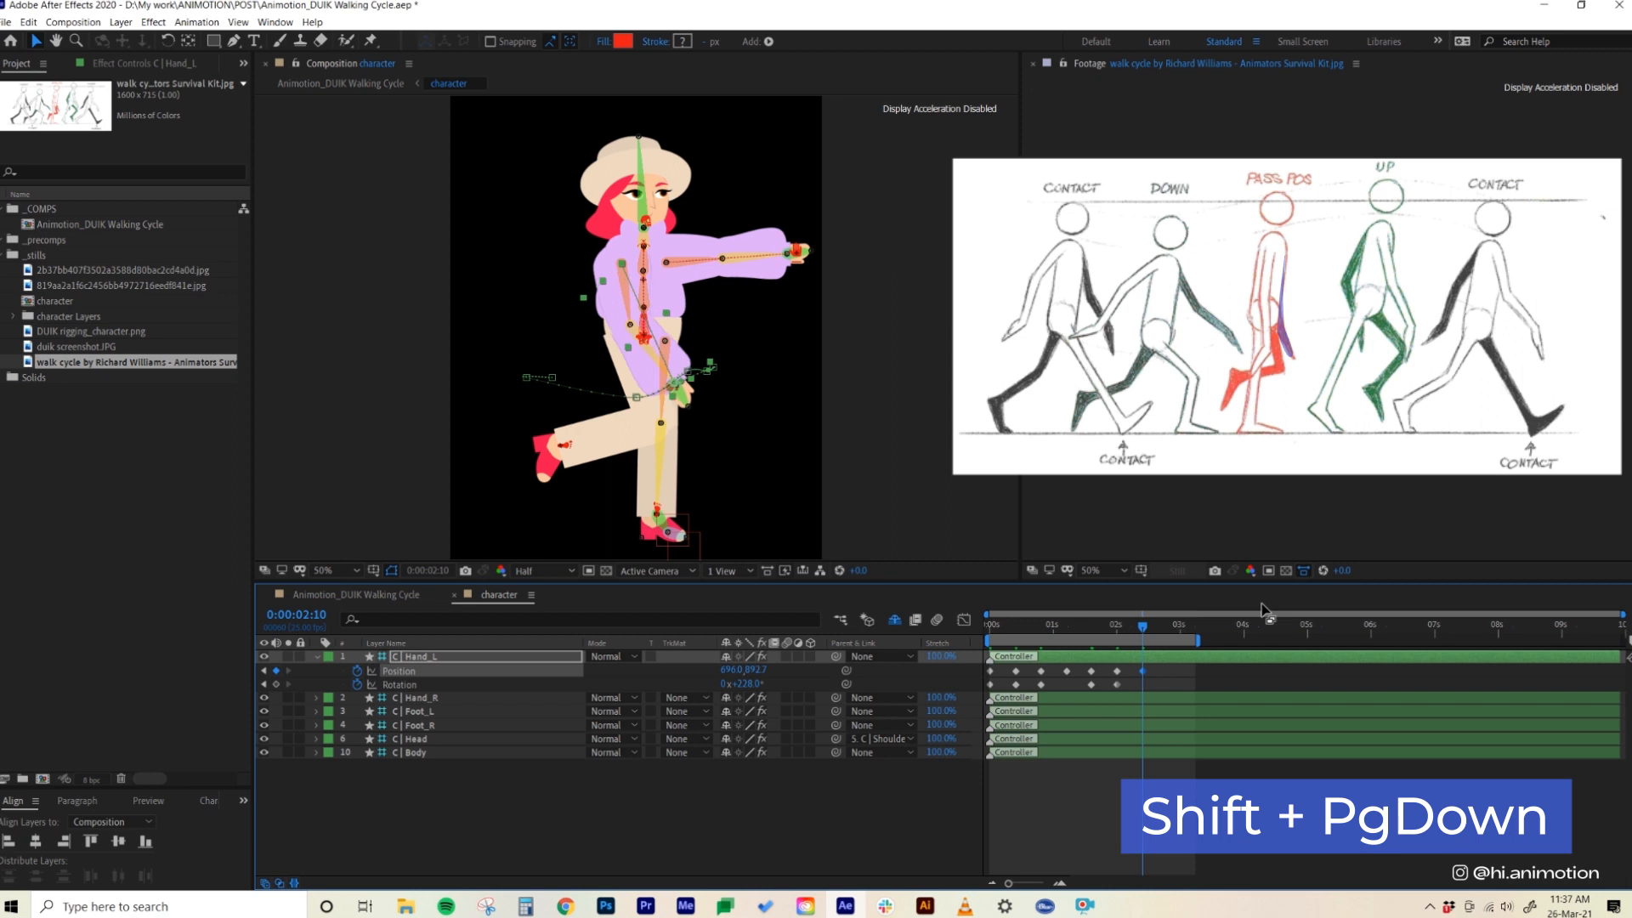
- At 0:00:02:20, move C | Hand_L farther back and slightly up to about 596.0, 872.7 for the second up pose
key("shift+Page_Down")
key("shift+Left")
key("shift+Left")
key("shift+Left")
key("shift+Left")
key("shift+Left")
key("shift+Left")
key("shift+Left")
key("shift+Left")
key("shift+Left")
key("shift+Left")
key("shift+Up")
key("shift+Up")
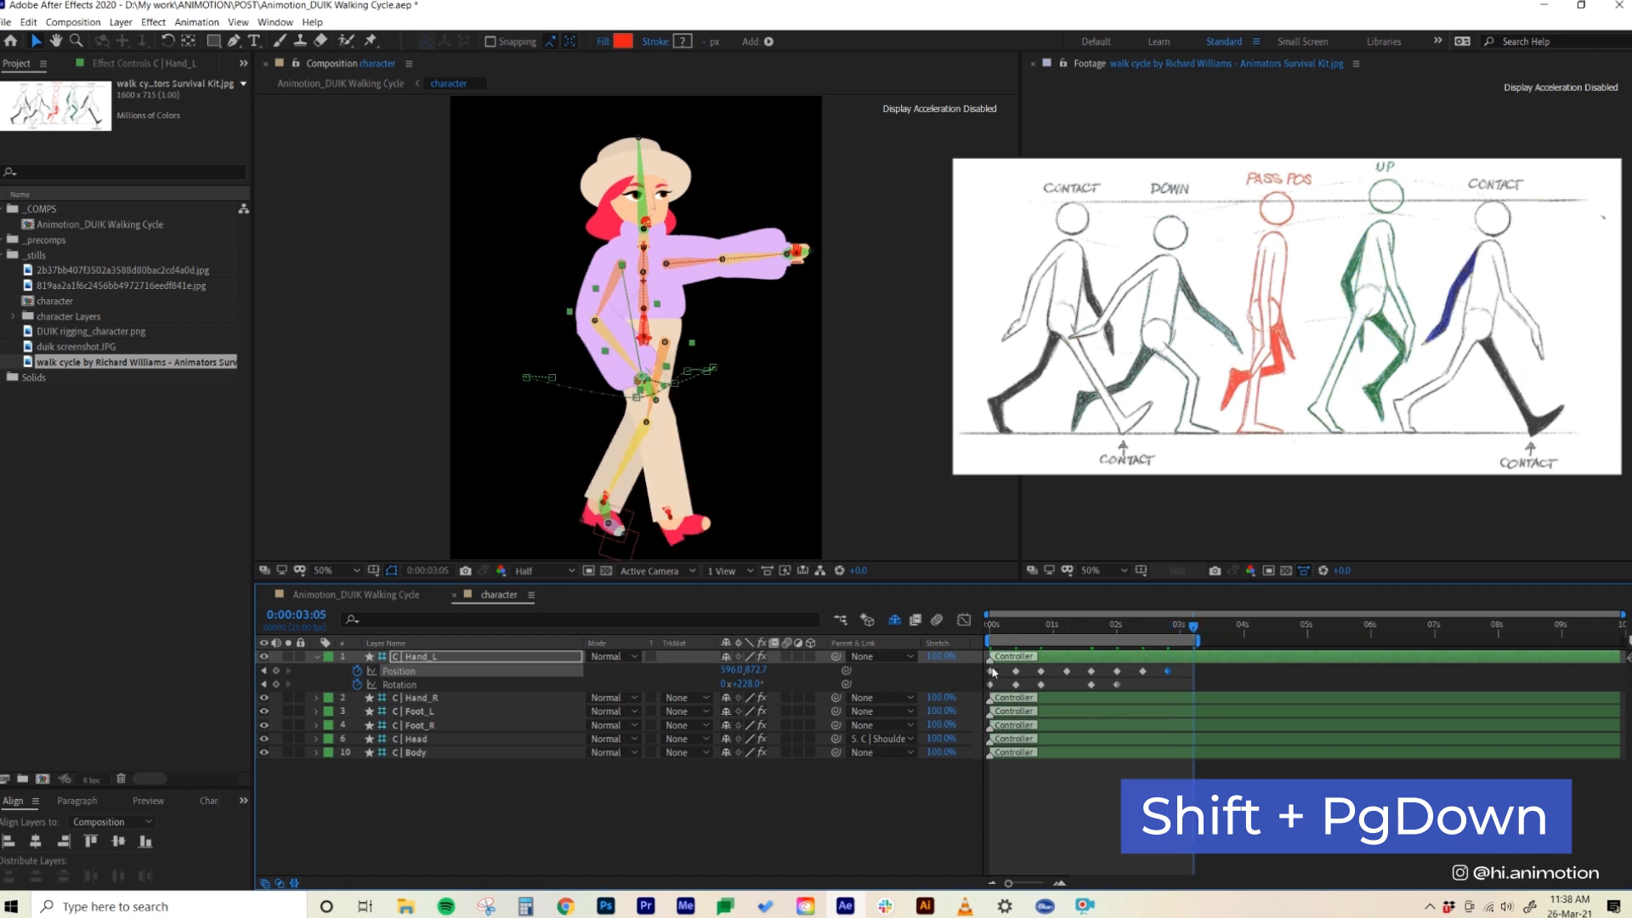
- Copy C | Hand_L's first Position and Rotation keyframes to 0:00:03:05 and return to the start of the timeline
left_click_drag(1000, 674, 988, 690)
key("ctrl+c")
key("ctrl+v")
key("Home")
- Apply the loopOut() expression to C | Hand_L's Position and Rotation and collapse the layer's properties
left_click(357, 672, "alt")
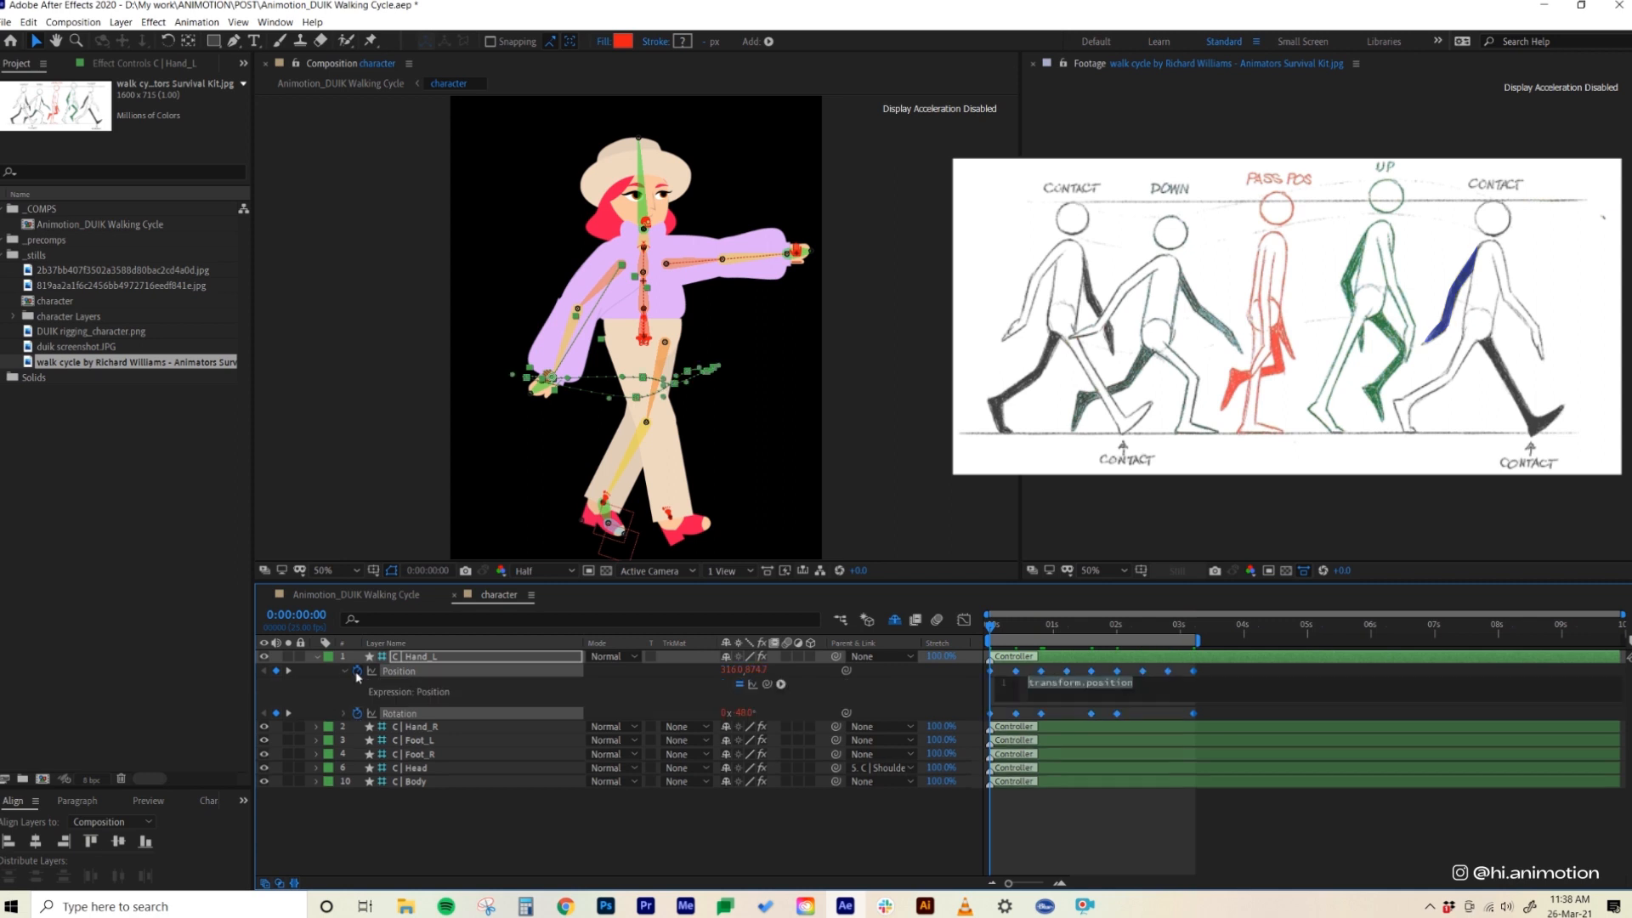
type("loopo")
key("Return")
left_click(357, 713, "alt")
left_click(1039, 727)
type("loopout(")
key("Return")
left_click(568, 841)
left_click(318, 657)
- At 0:00:00:00, enable Position and Rotation keyframes for C | Hand_R, lower the hand to about 793.8, 878.1 and rotate it to 52°
left_click(430, 671)
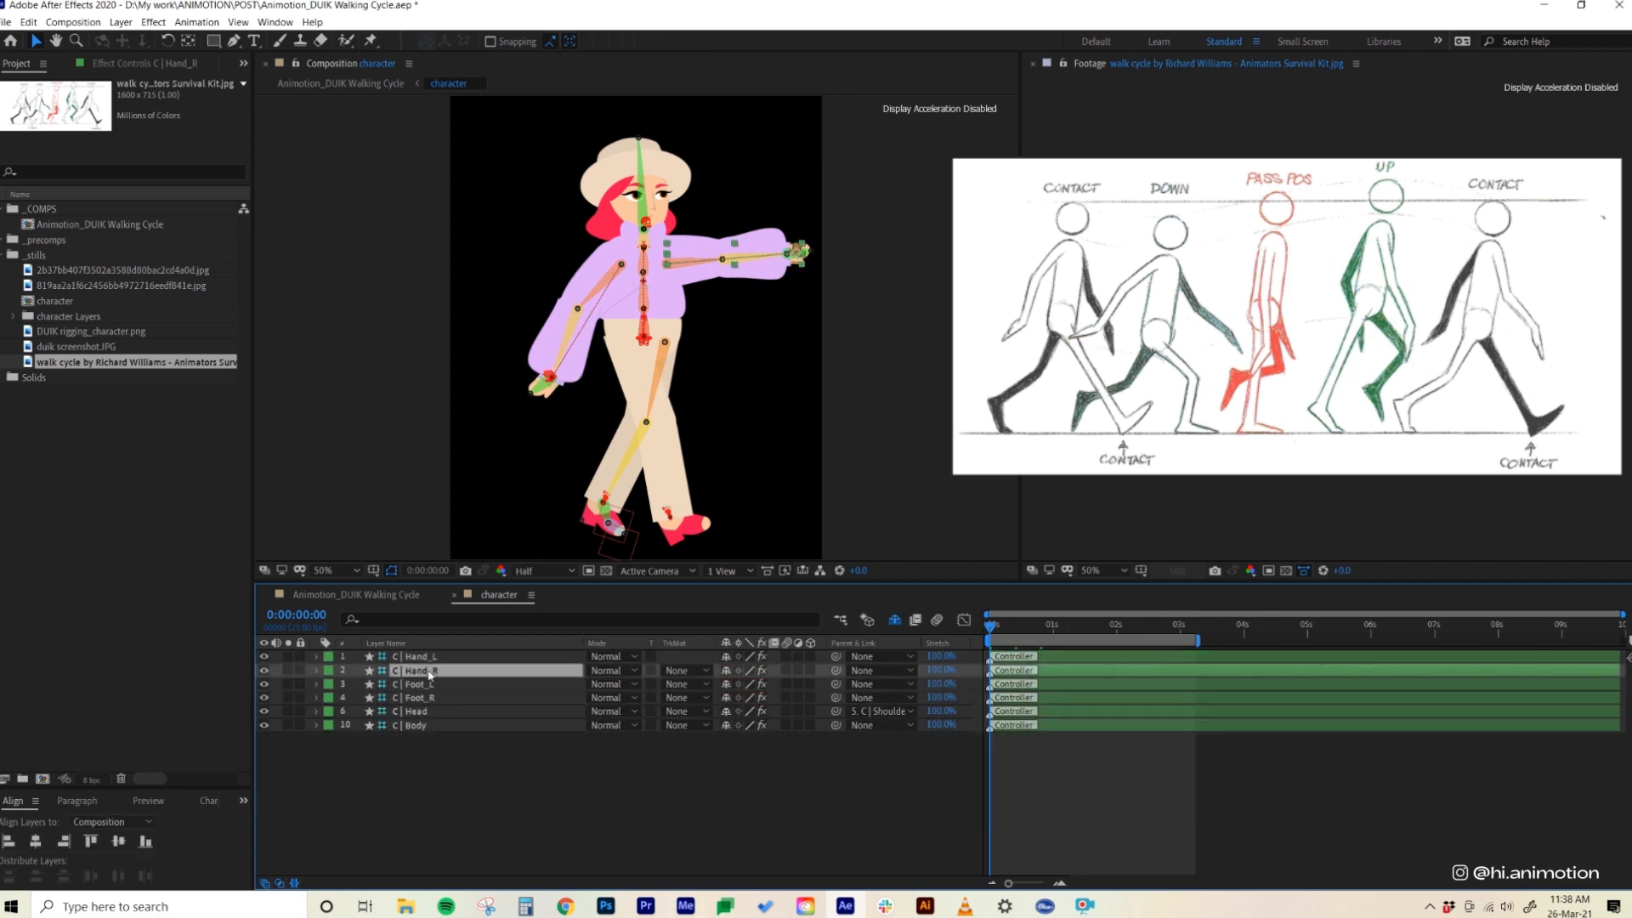
key("u")
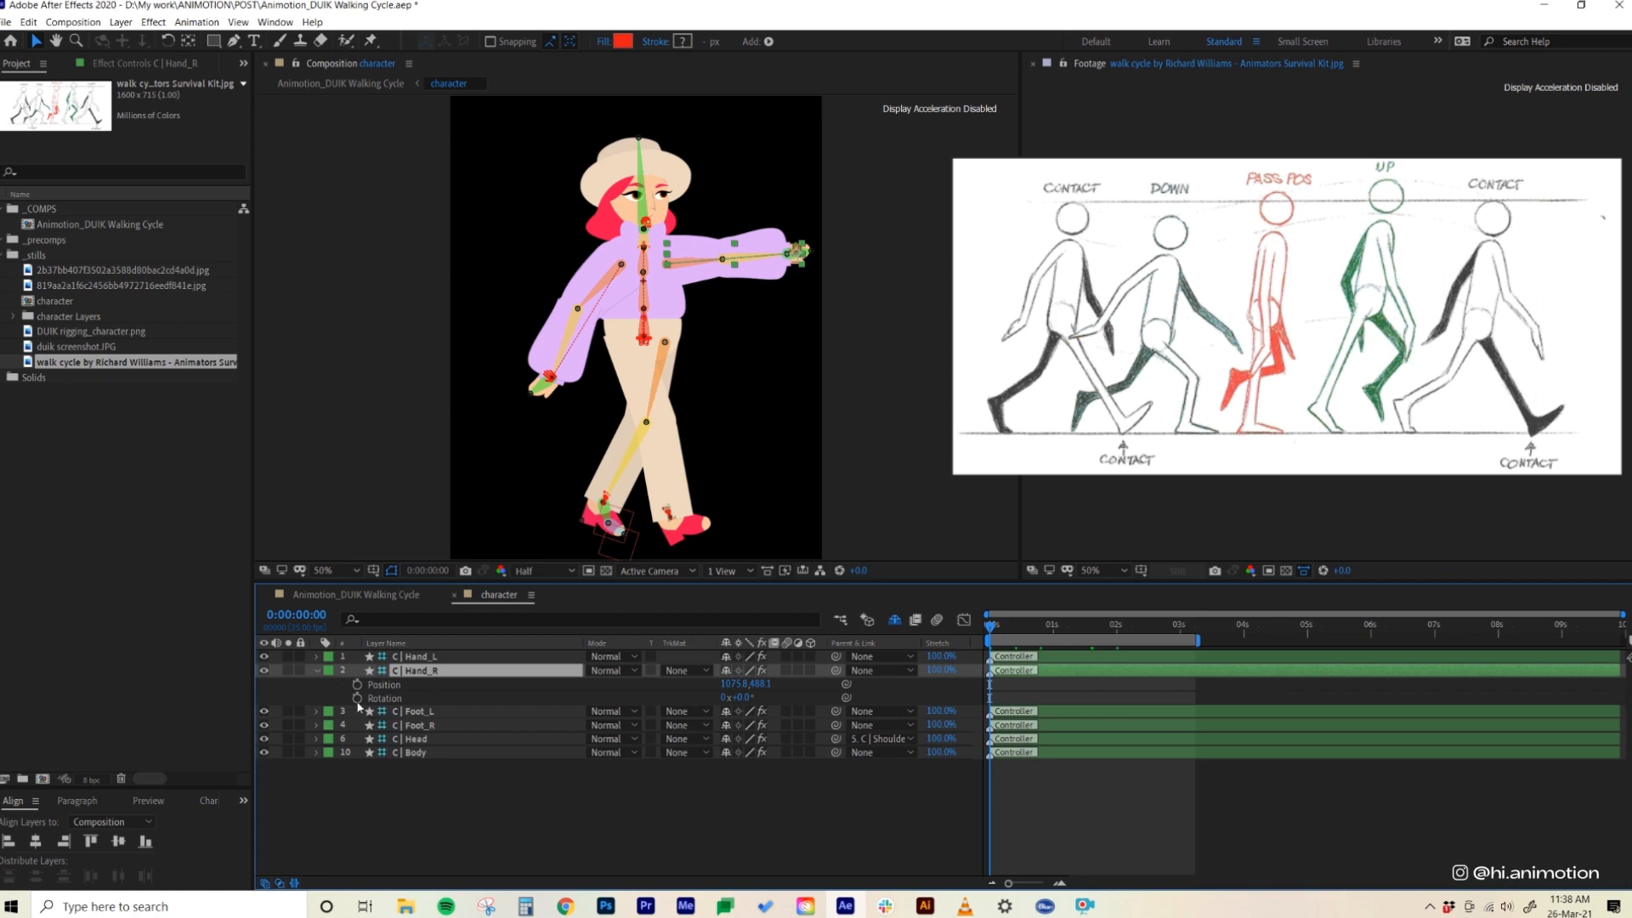
left_click(360, 684)
left_click(397, 699, "shift")
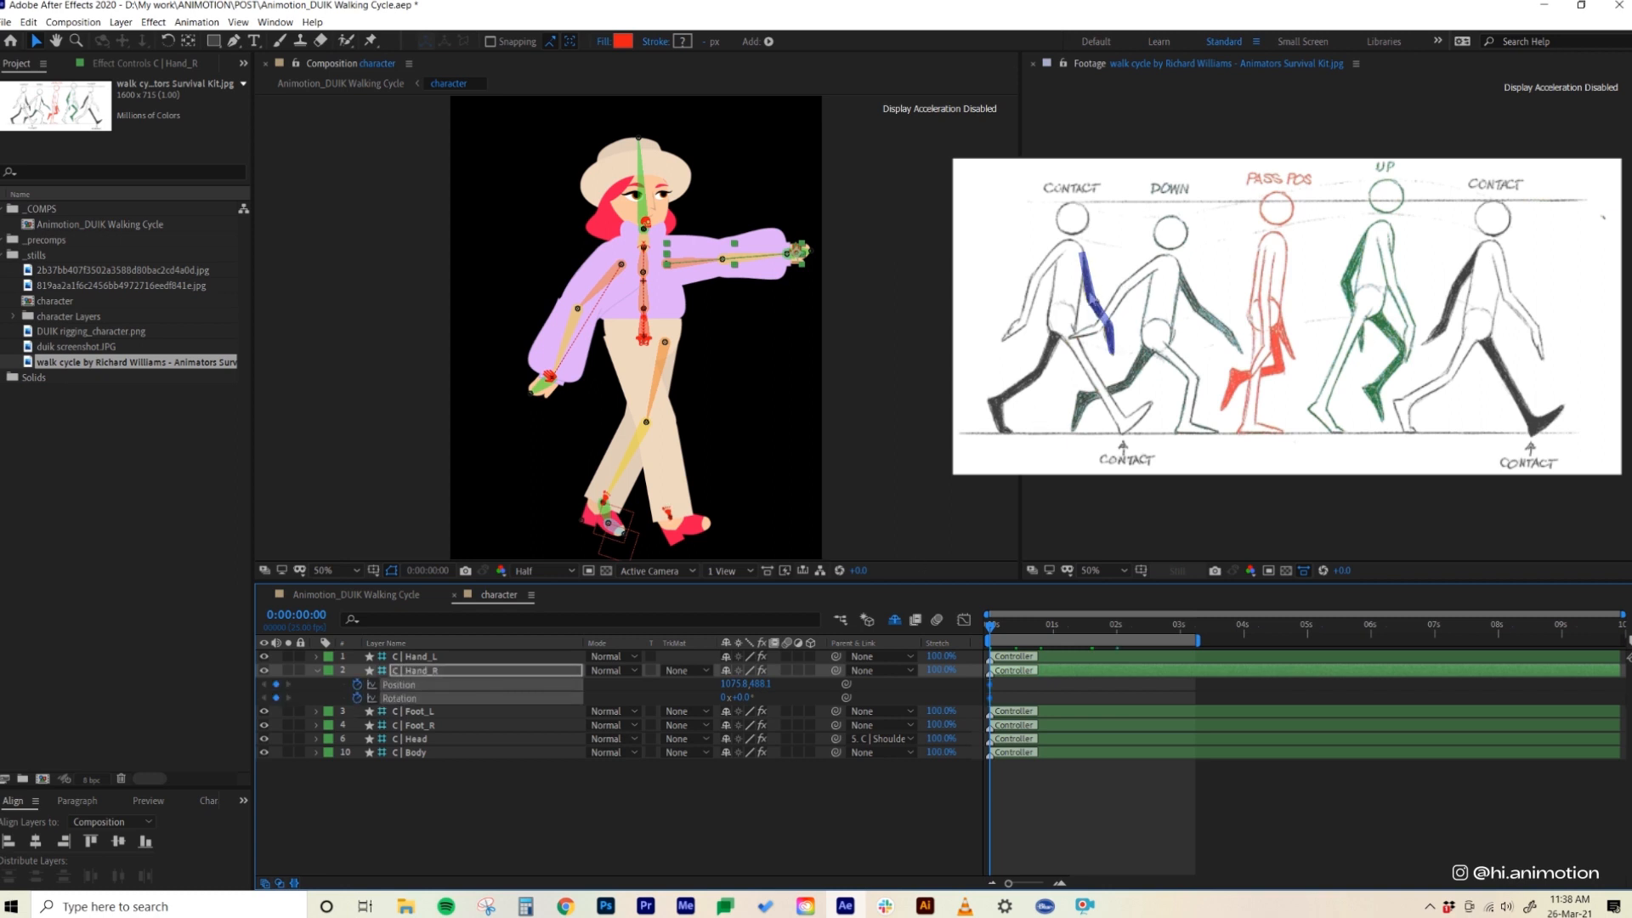
left_click_drag(797, 253, 708, 387)
left_click_drag(740, 698, 778, 685)
- At 0:00:00:10, move C | Hand_R forward and up to about 853.8, 858.1 for the down pose
key("shift+Page_Down")
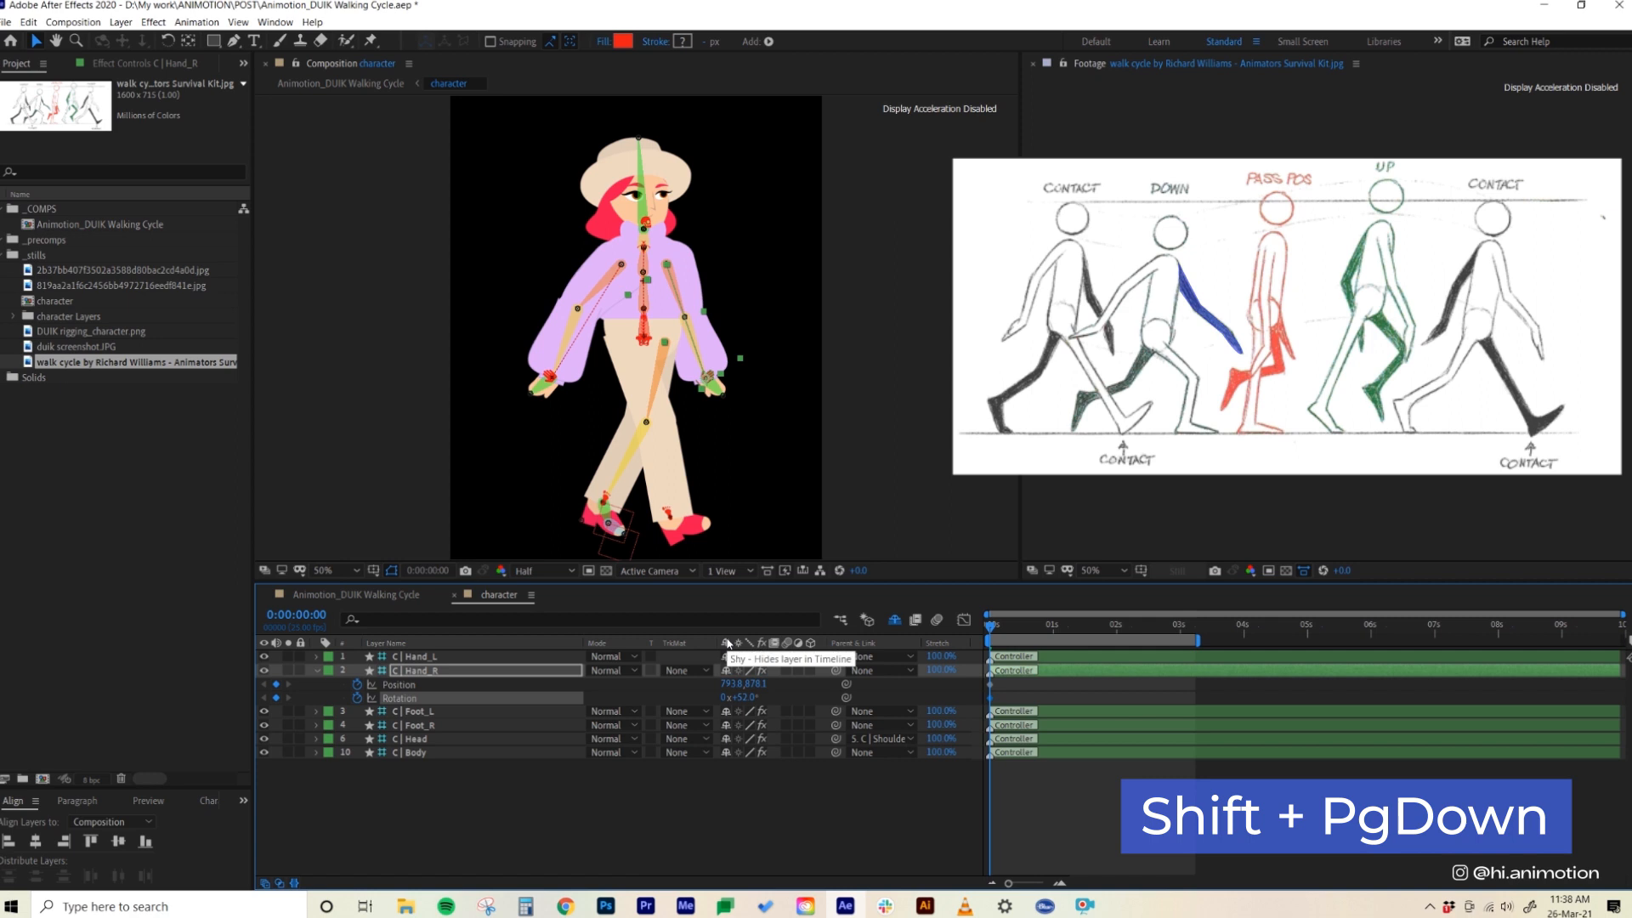
key("shift+Right")
key("shift+Right")
key("shift+Right")
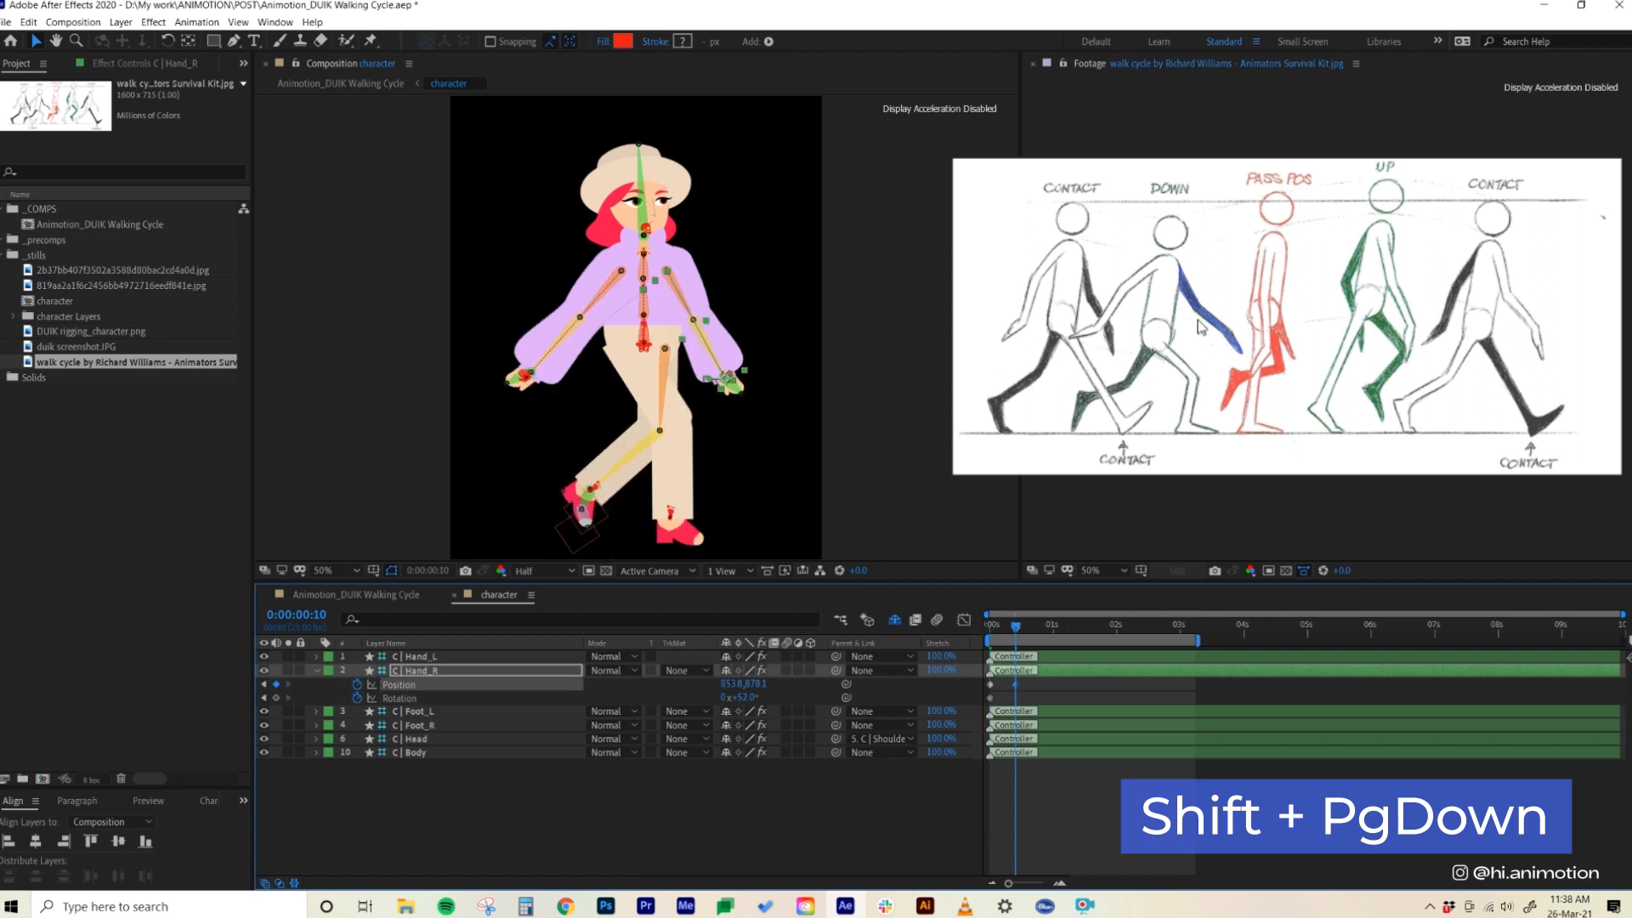
key("shift+Up")
key("shift+Up")
- At 0:00:00:20, bring C | Hand_R back and down to about 753.8, 878.1 for the passing pose
key("shift+Page_Down")
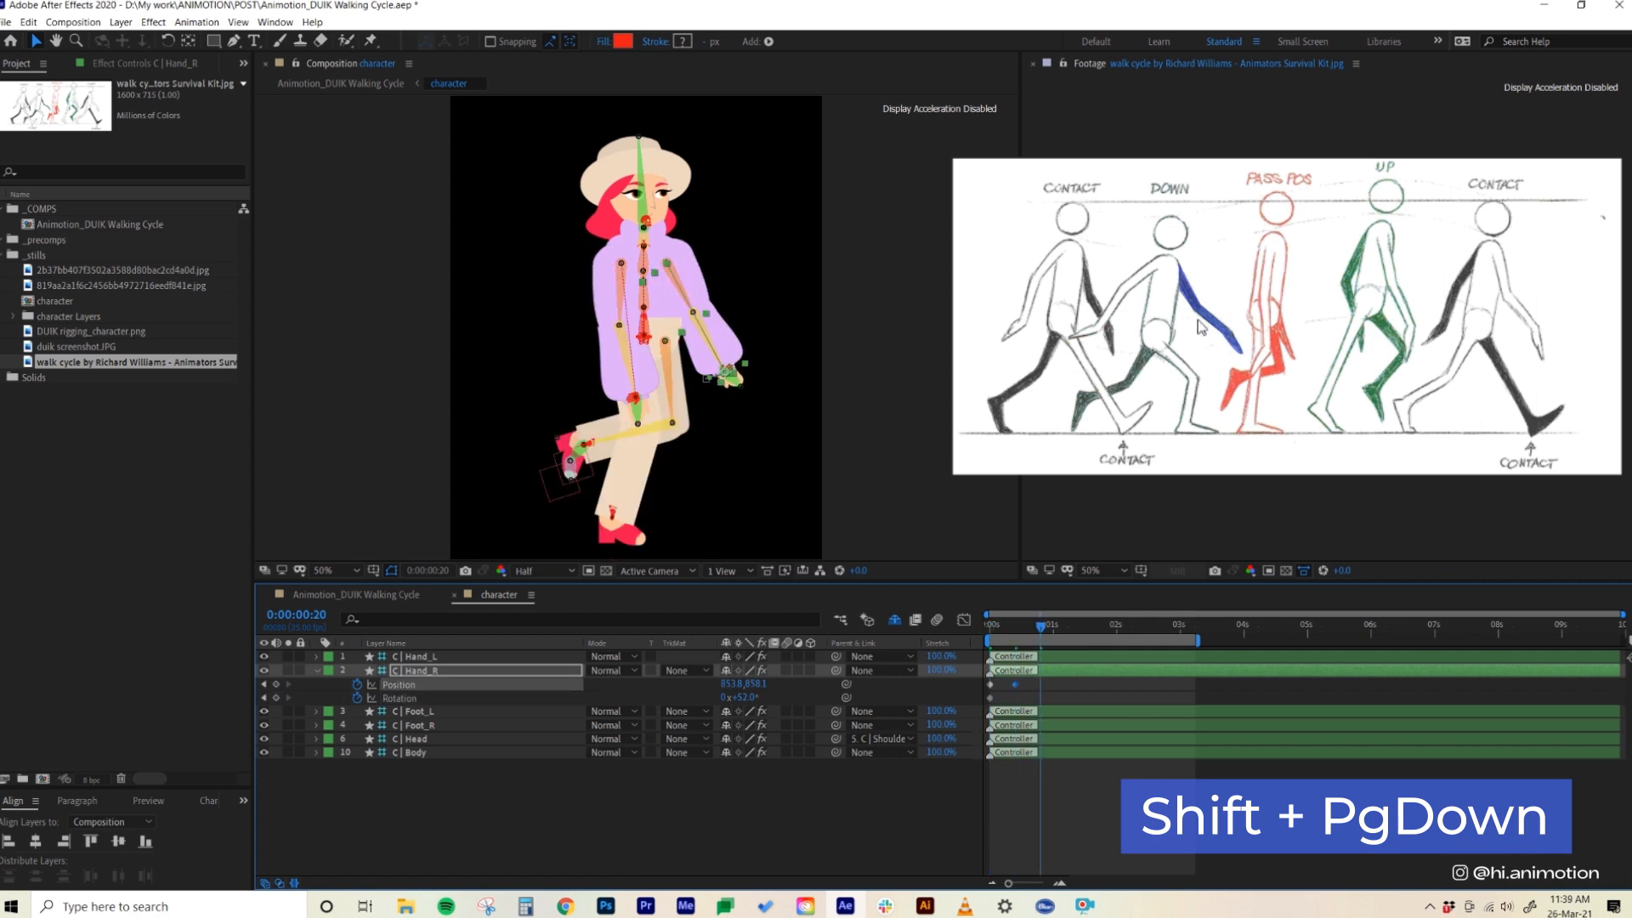
key("shift+Left")
key("shift+Left")
key("shift+Left")
key("shift+Left")
key("shift+Left")
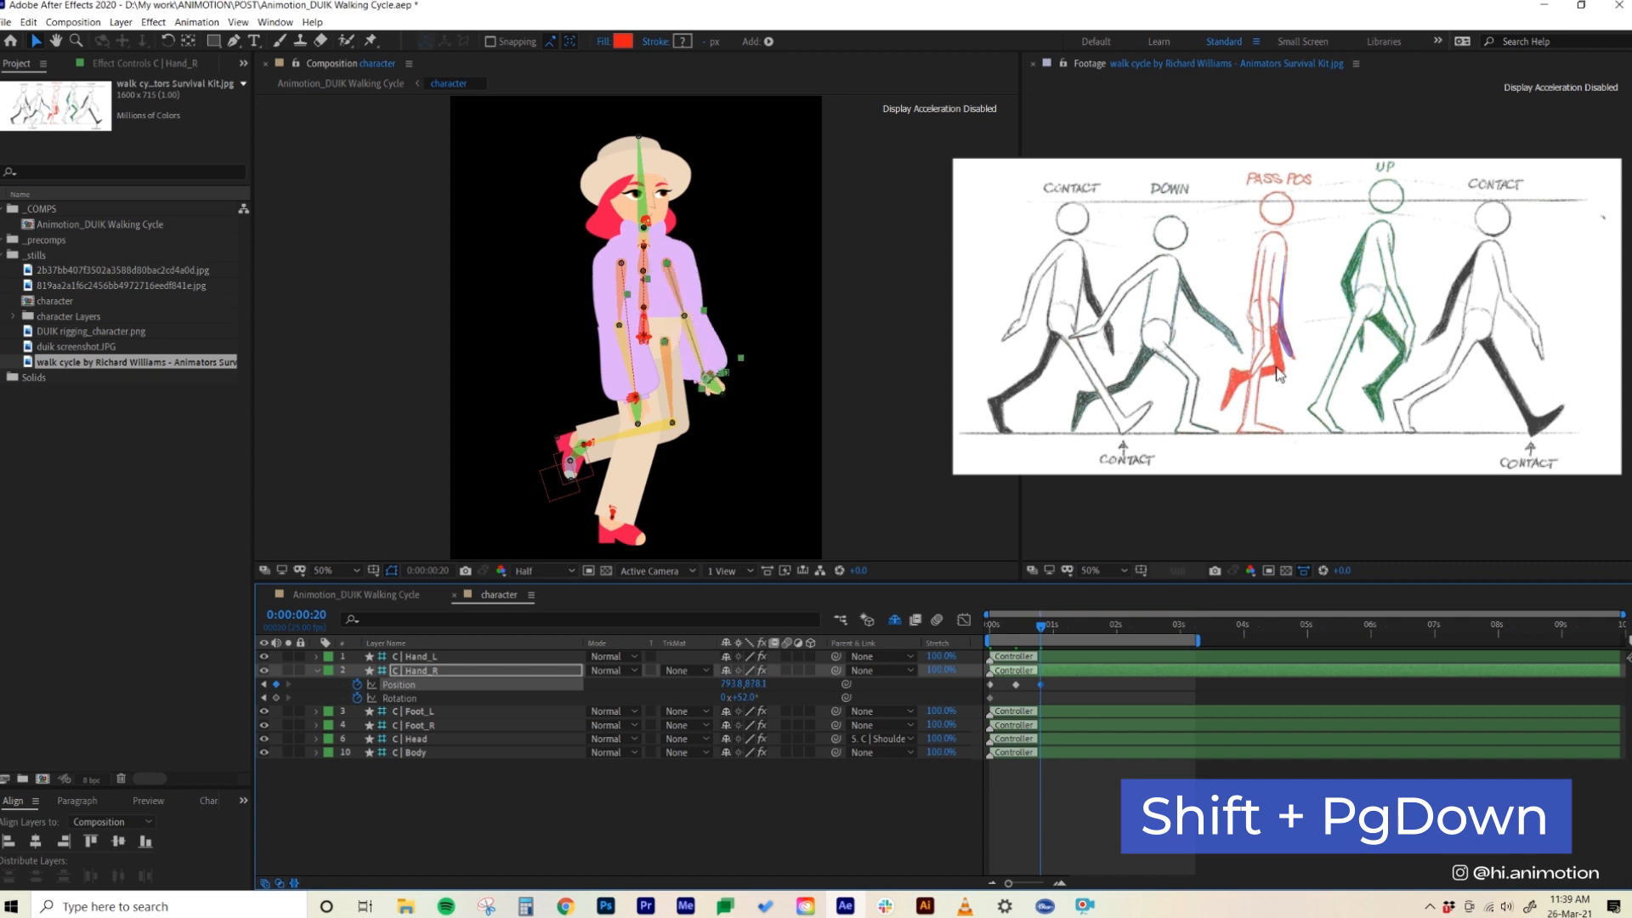
key("shift+Down")
- At 0:00:01:05, swing C | Hand_R back to about 553.8, 838.1 and set its Rotation to 79° for the up pose
key("shift+Page_Down")
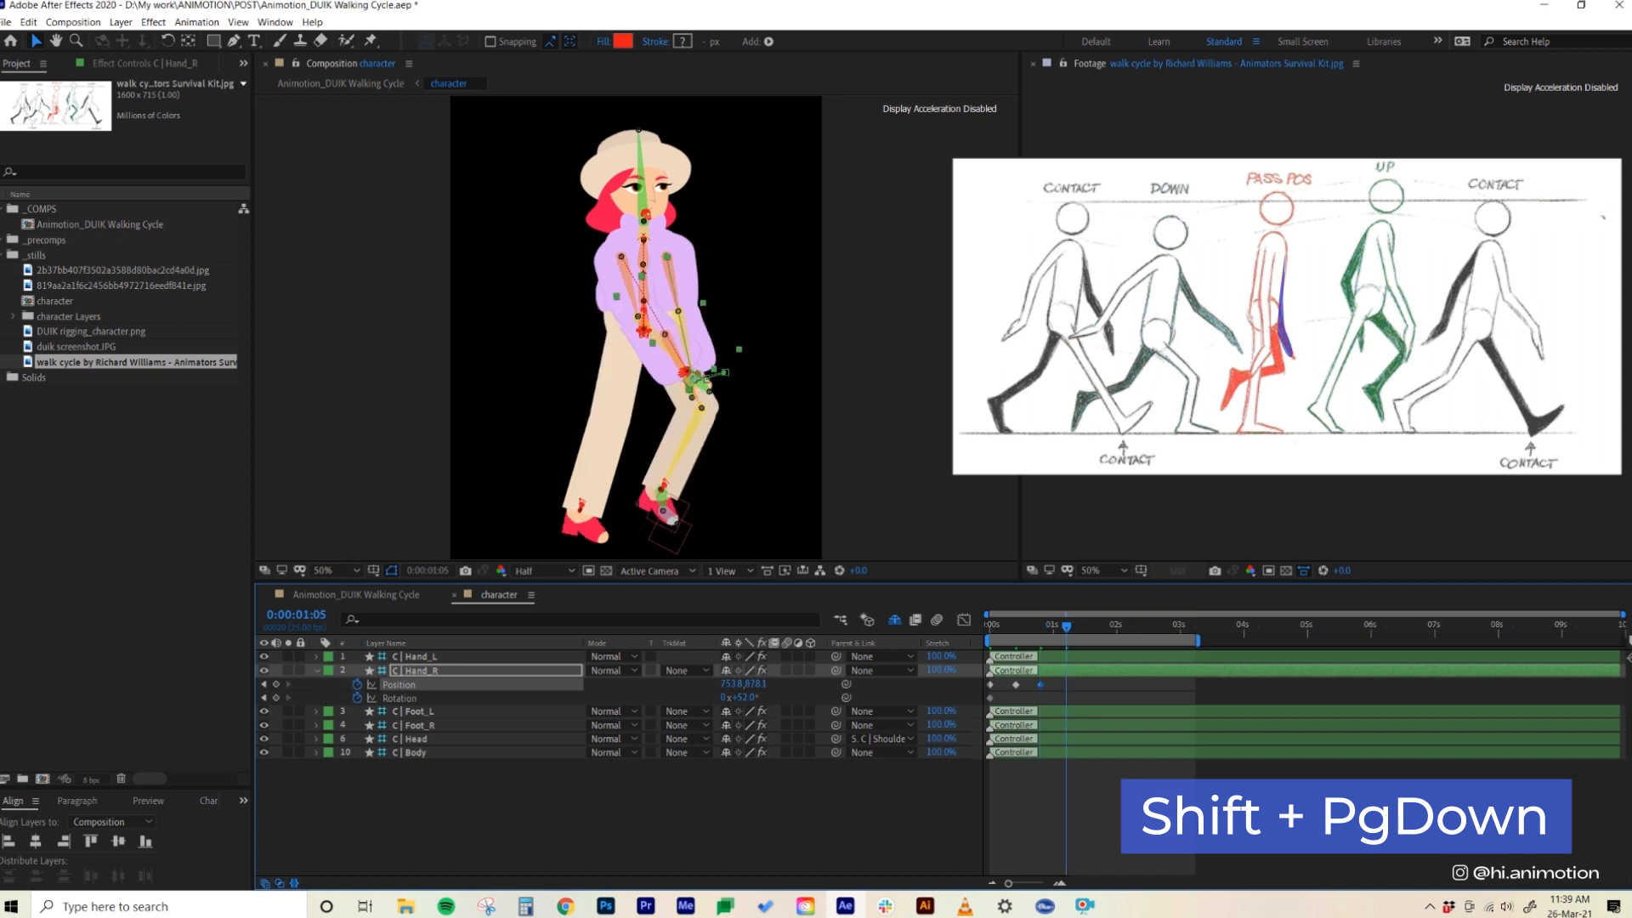
key("shift+Left")
key("shift+Left")
key("shift+Left")
key("shift+Left")
key("shift+Left")
key("shift+Left")
key("shift+Left")
key("shift+Left")
key("shift+Left")
key("shift+Left")
key("shift+Left")
key("shift+Left")
key("shift+Left")
key("shift+Left")
key("shift+Left")
key("shift+Left")
key("shift+Left")
key("shift+Left")
key("shift+Left")
key("shift+Left")
key("shift+Up")
key("shift+Up")
key("shift+Up")
key("shift+Up")
left_click_drag(744, 697, 759, 688)
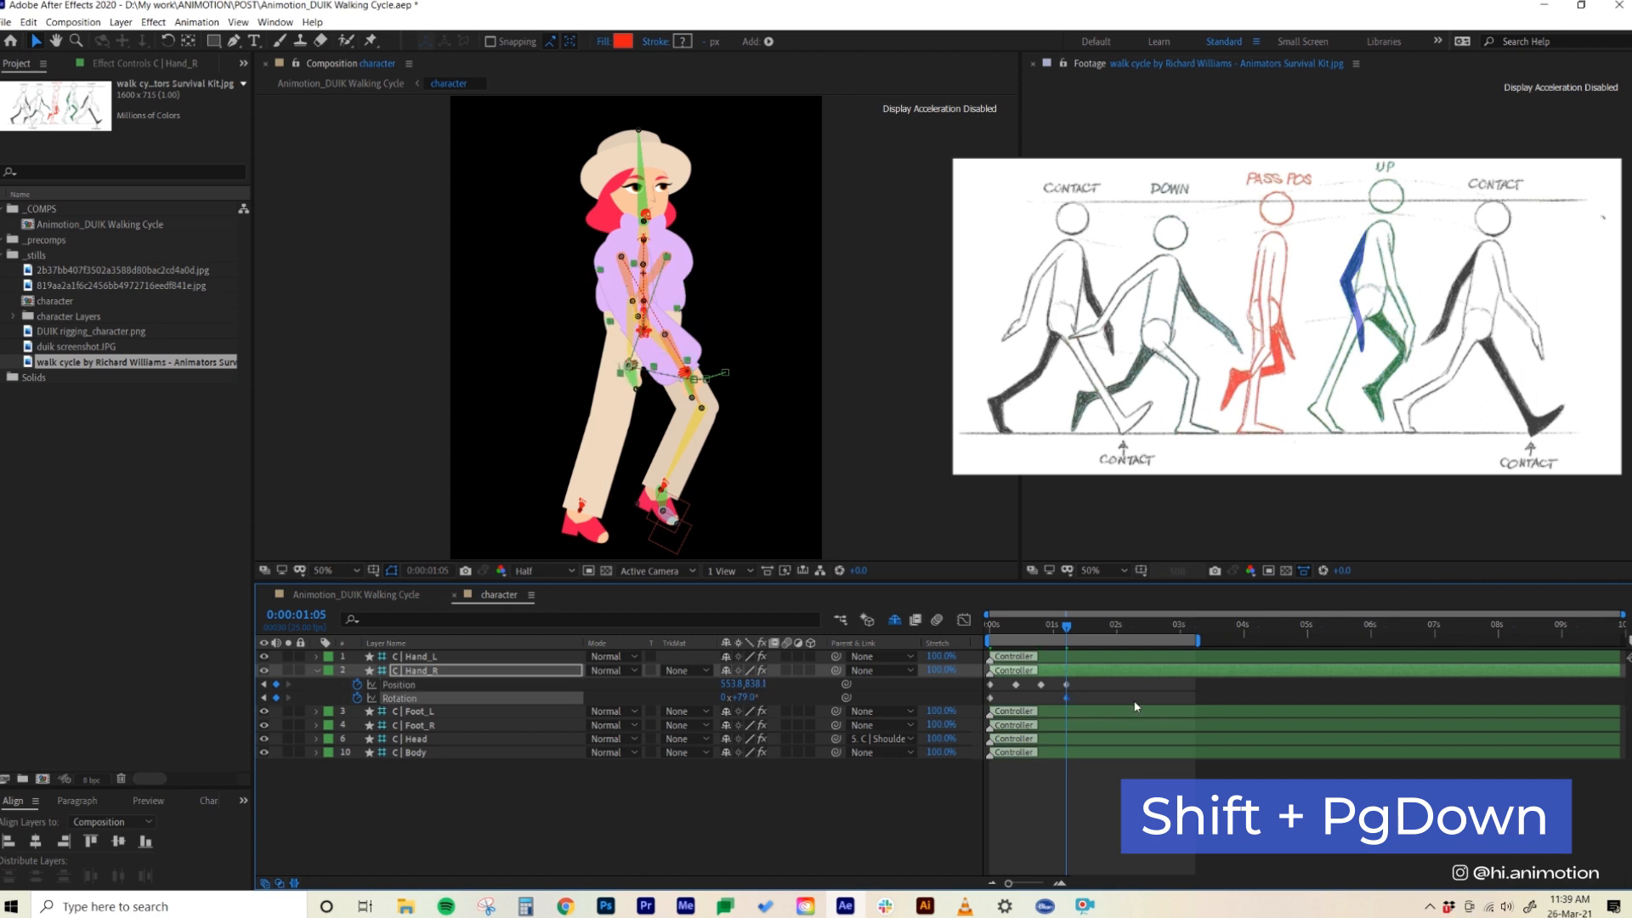
- At 0:00:01:15, move C | Hand_R back and up to about 513.8, 818.1 and keyframe its current Rotation for the contact pose
key("shift+Page_Down")
key("shift+Left")
key("shift+Left")
key("shift+Left")
key("shift+Left")
key("shift+Left")
key("shift+Left")
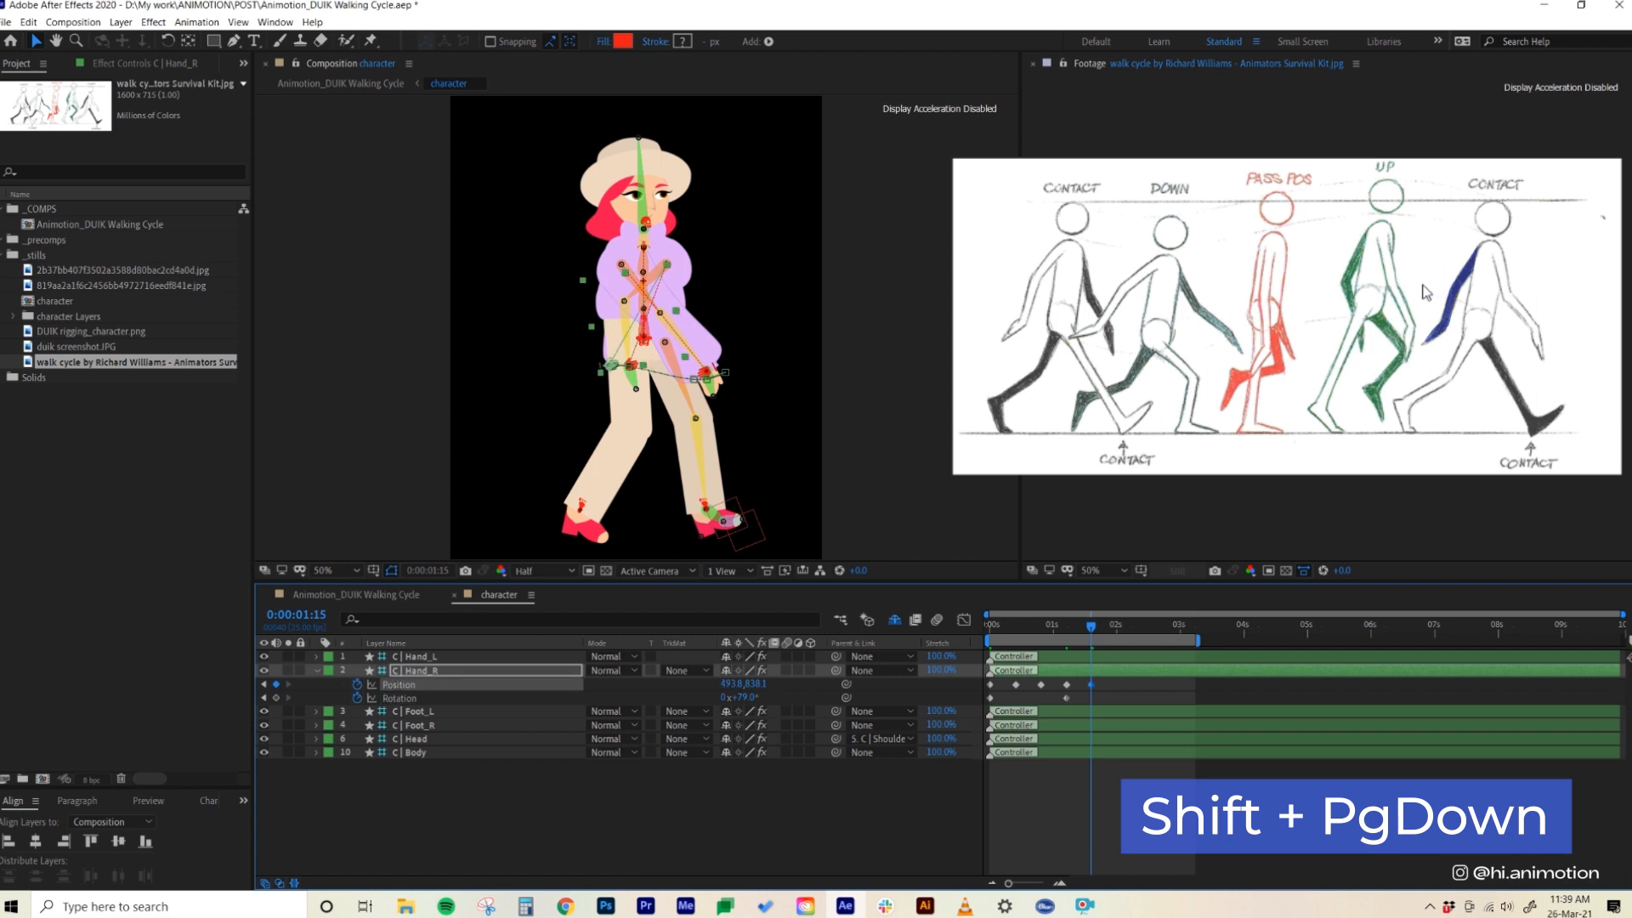
key("shift+Up")
key("shift+Up")
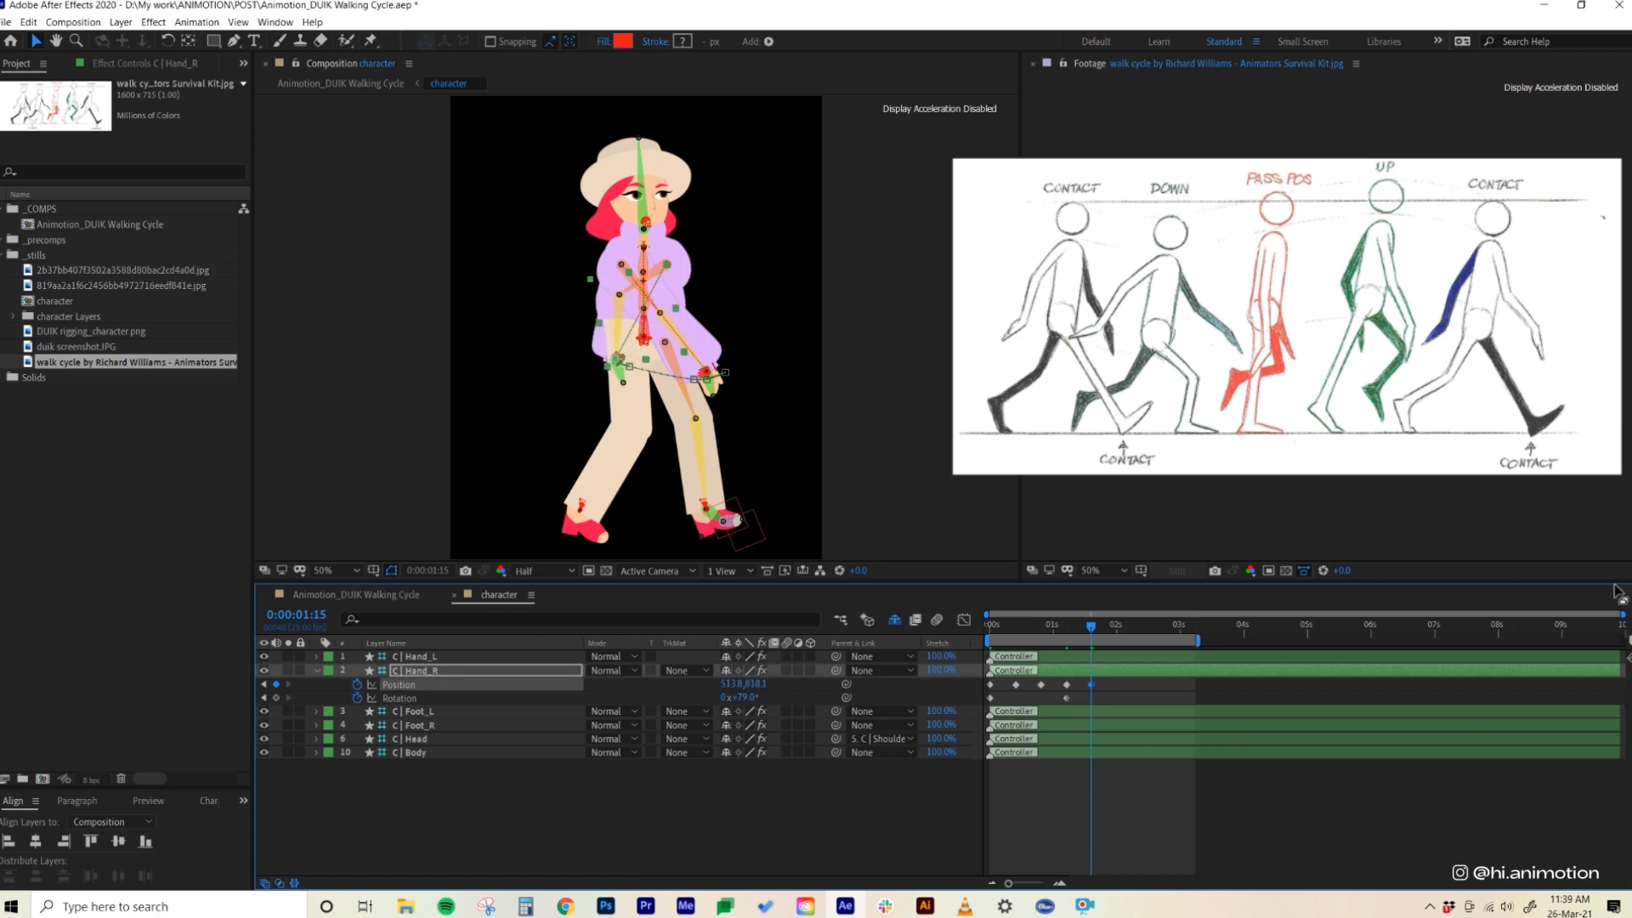
left_click(276, 698)
- At 0:00:02:00, place C | Hand_R at about 533.8, 798.1 and set its Rotation to about 118° for the second down pose
key("shift+Page_Down")
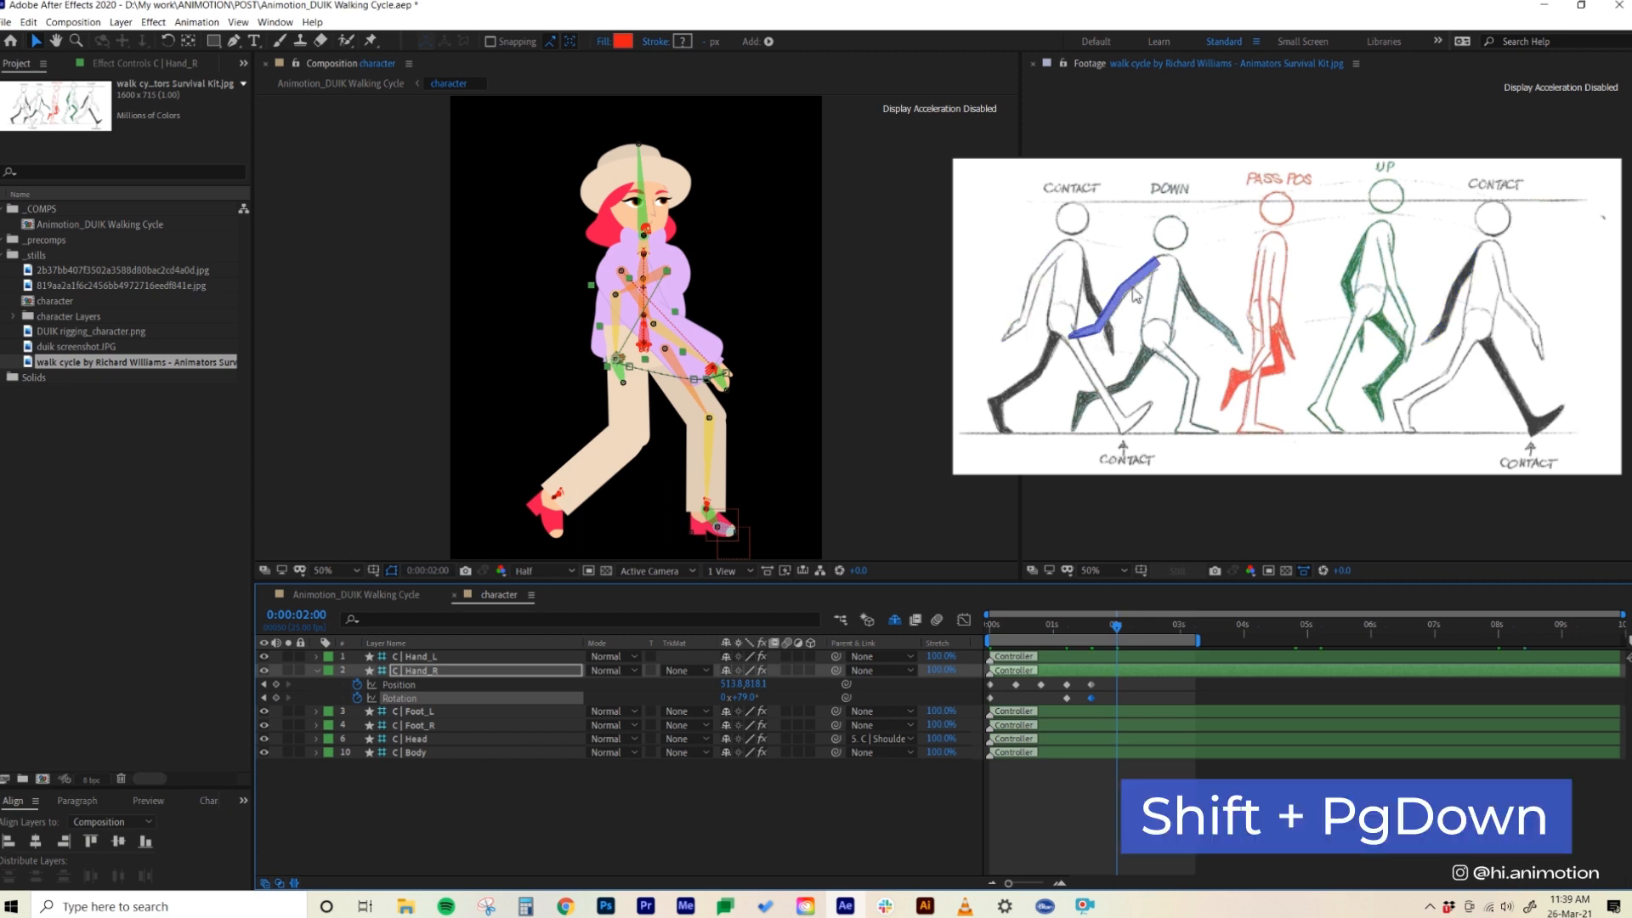
key("z")
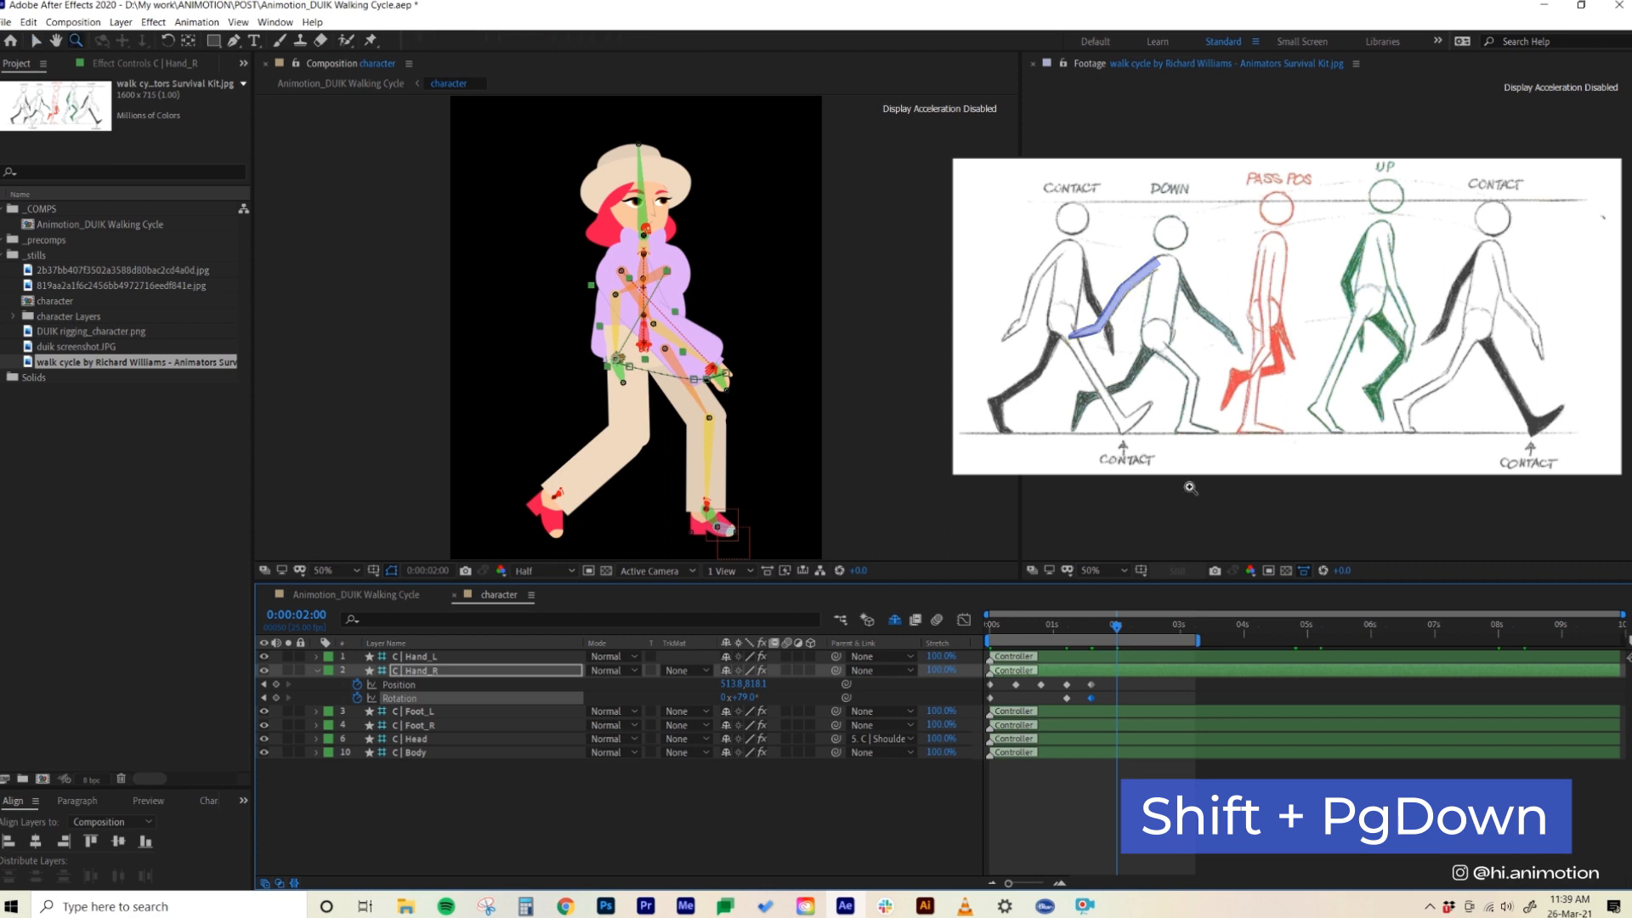
key("ctrl+v")
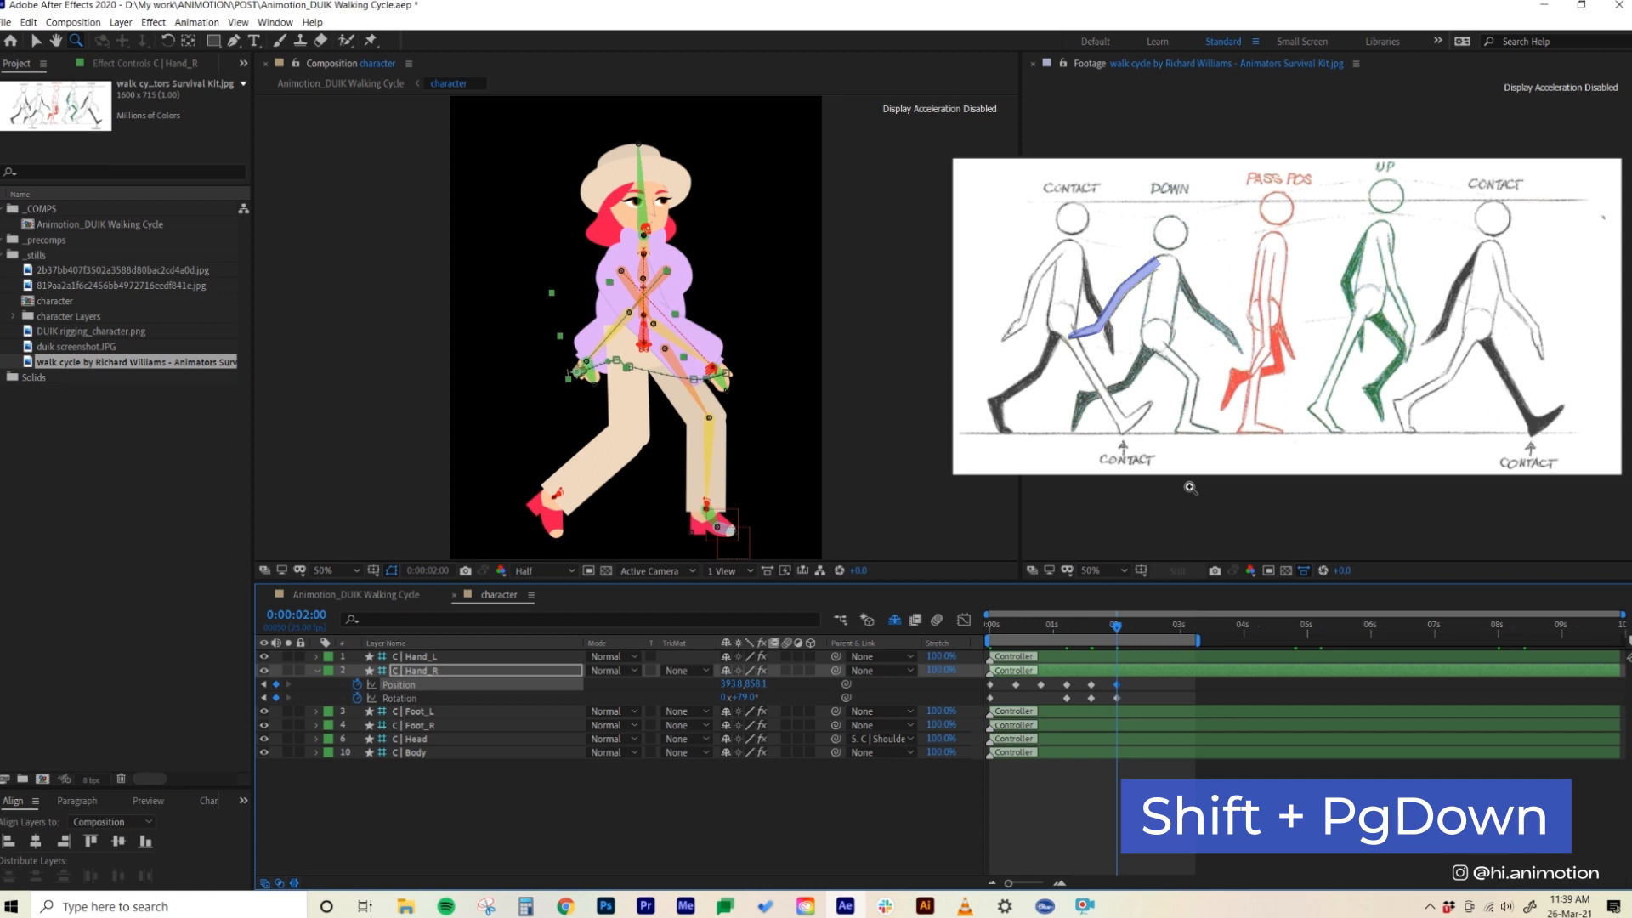
key("shift+Up")
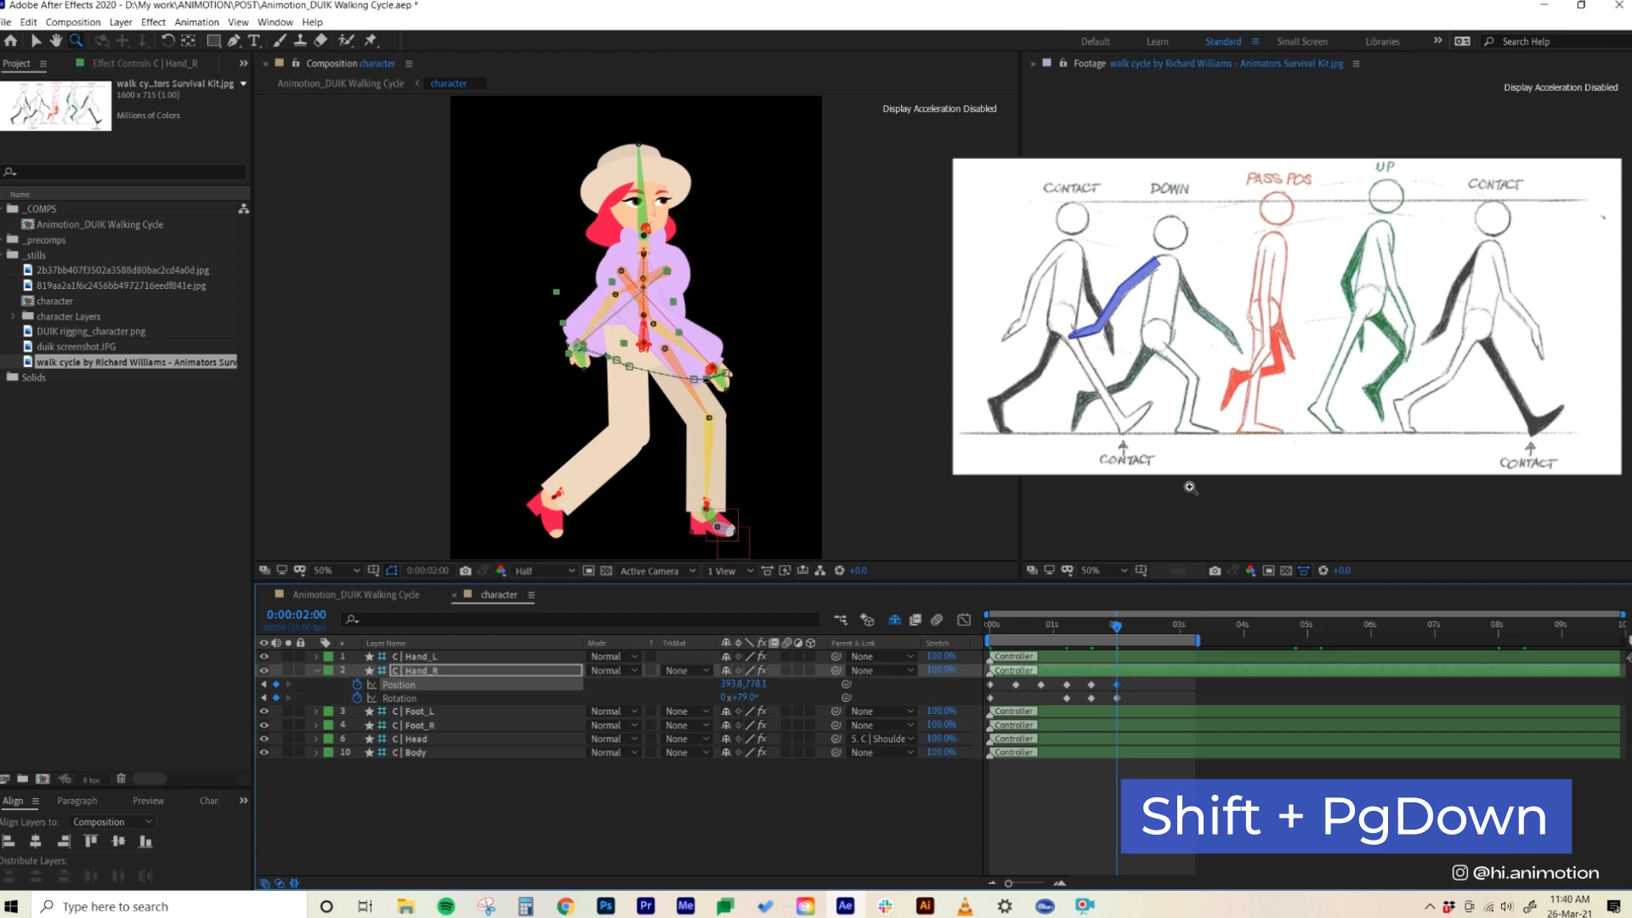
key("shift+Right")
left_click_drag(737, 698, 769, 697)
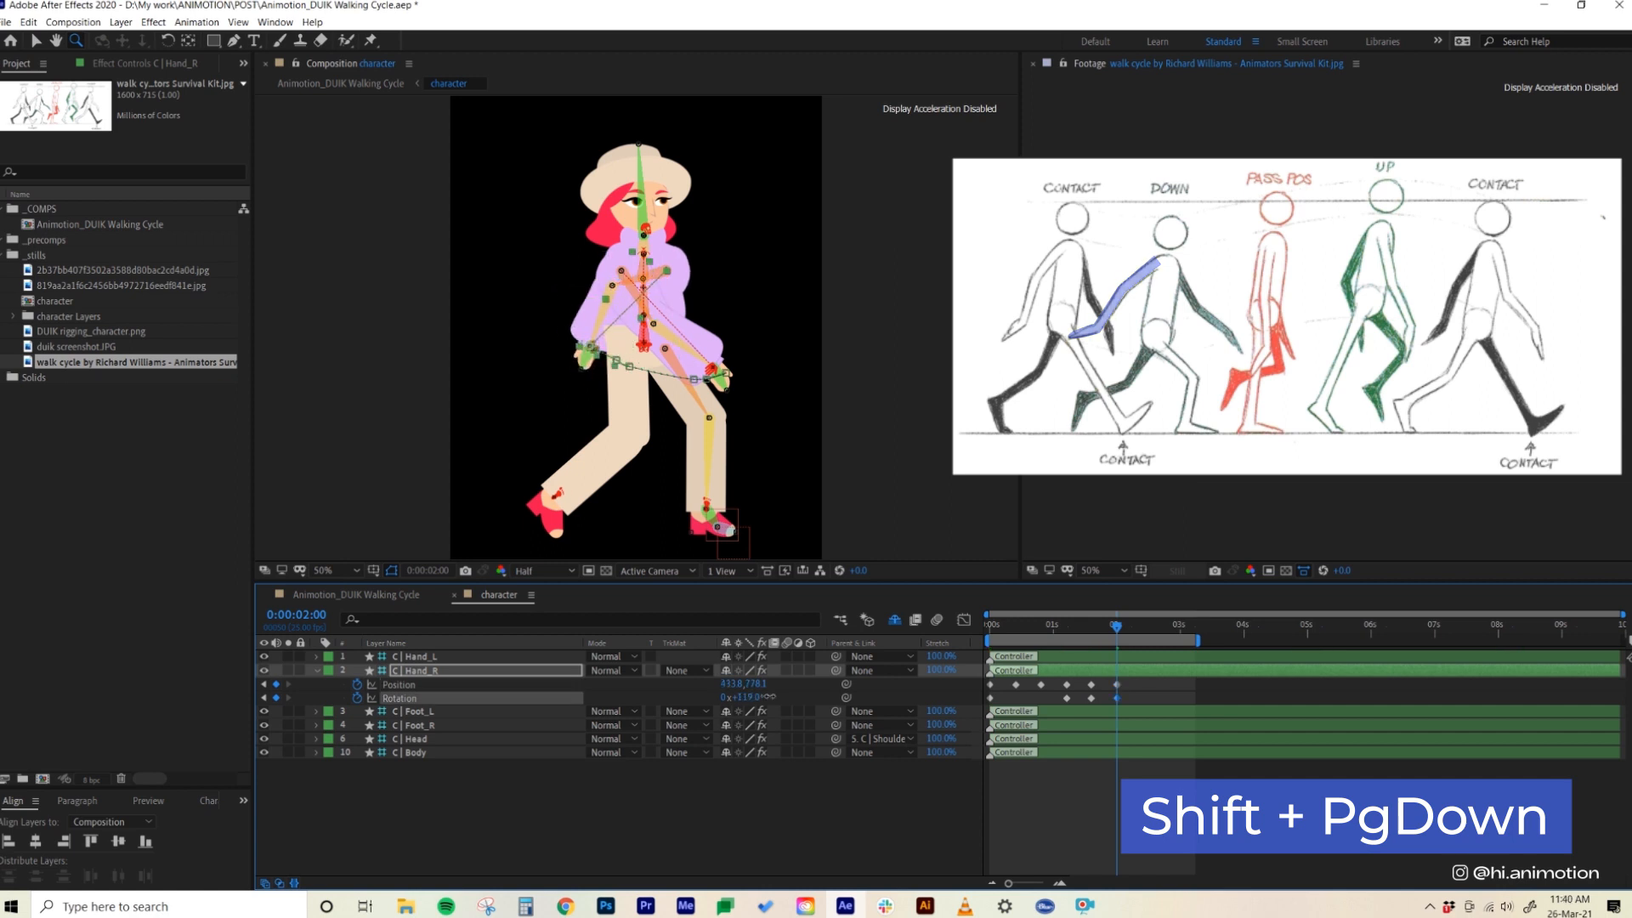
left_click(1148, 667)
key("shift+Right")
key("shift+Right")
key("shift+Right")
key("shift+Right")
key("shift+Right")
key("shift+Right")
key("shift+Right")
key("shift+Right")
key("shift+Right")
key("shift+Right")
key("shift+Right")
key("shift+Right")
key("shift+Down")
key("shift+Down")
- At 0:00:02:10, move C | Hand_R forward and down to about 613.8, 898.1 and set its Rotation to about 125° for the passing pose
key("shift+Page_Down")
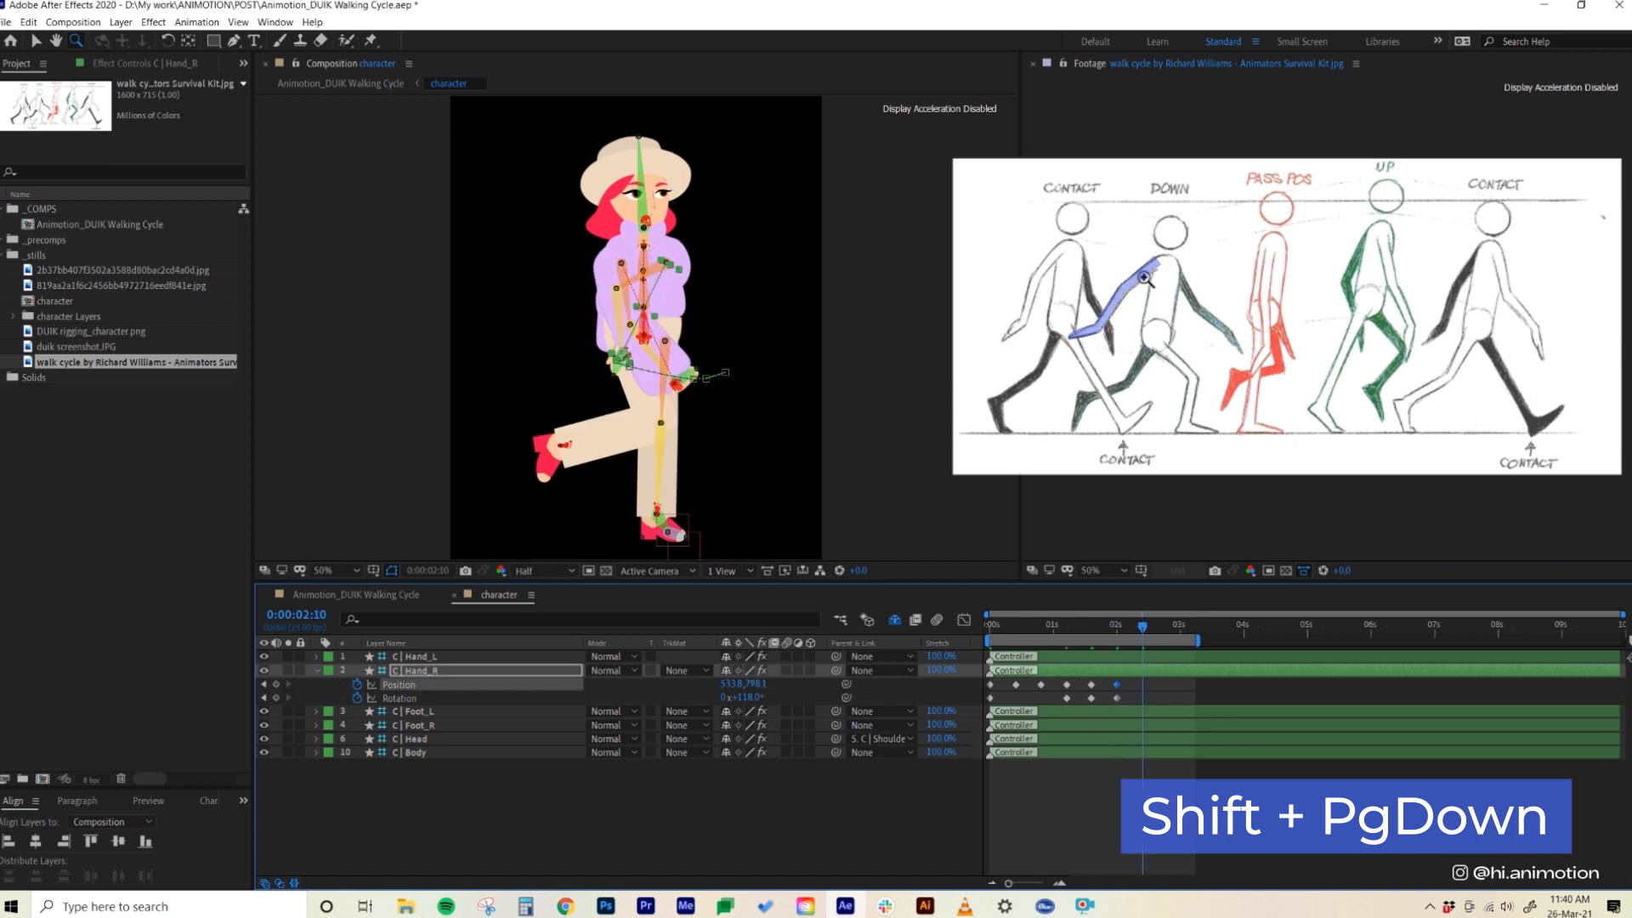
key("shift+Right")
key("shift+Right")
key("shift+Right")
key("shift+Right")
key("shift+Right")
key("shift+Right")
key("shift+Right")
key("shift+Right")
key("shift+Down")
key("shift+Down")
key("shift+Down")
key("shift+Down")
key("shift+Down")
key("shift+Down")
key("shift+Down")
key("shift+Down")
key("shift+Down")
key("shift+Down")
left_click_drag(746, 698, 748, 690)
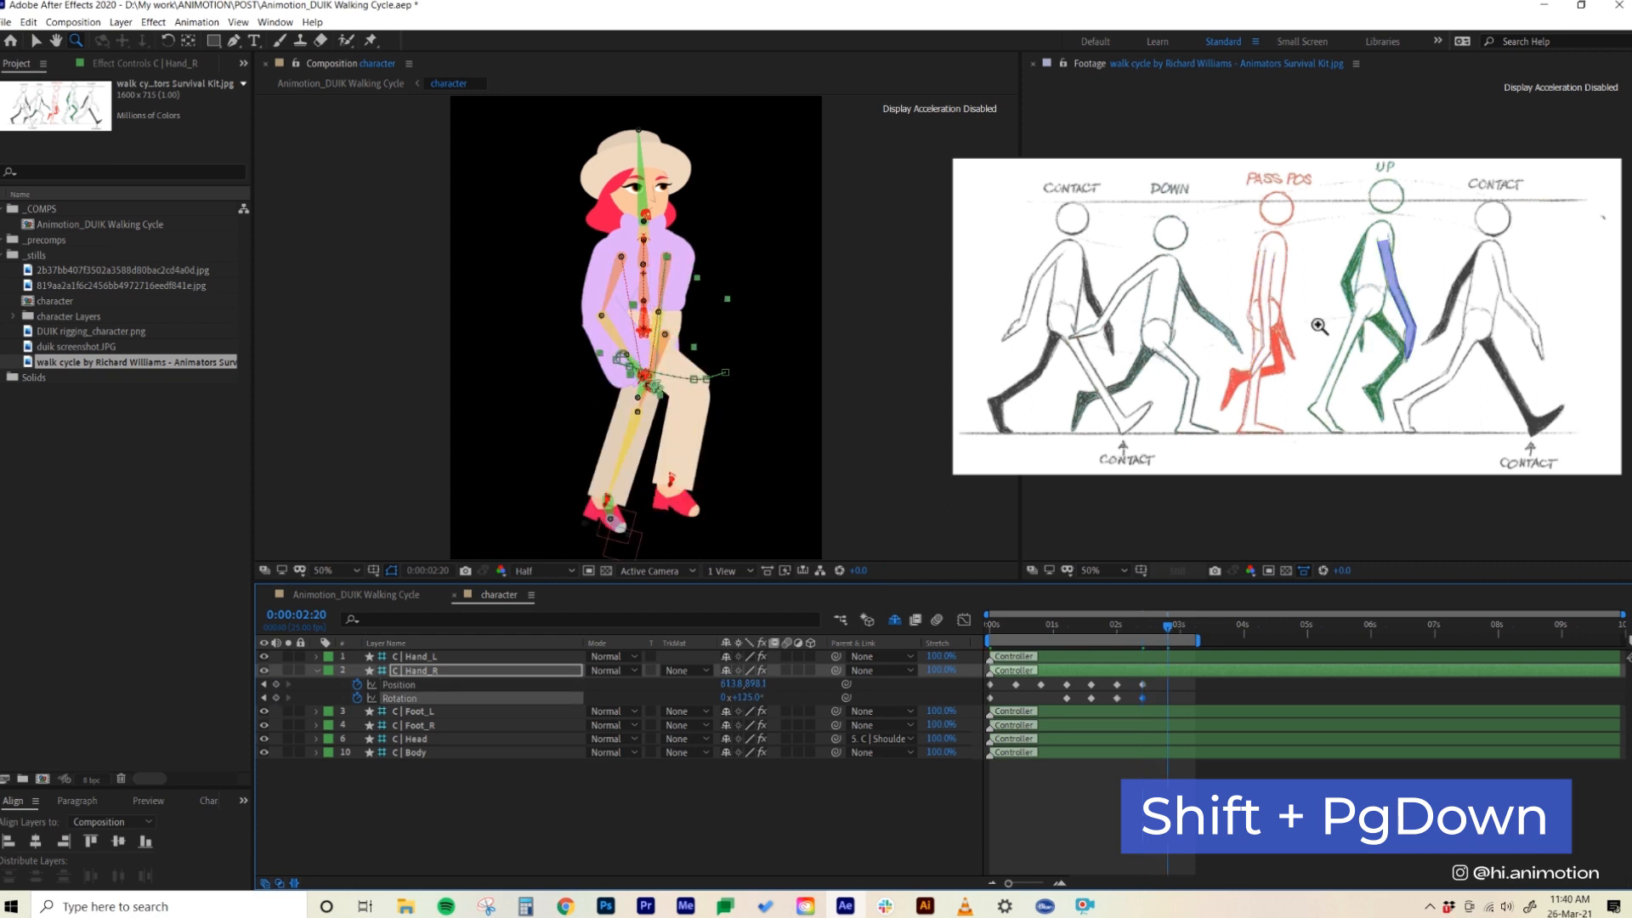
- At 0:00:02:20, swing C | Hand_R forward and up to about 813.8, 838.1 and set its Rotation to 65° for the up pose
key("shift+Page_Down")
key("shift+Right")
key("shift+Right")
key("shift+Right")
key("shift+Right")
key("shift+Up")
key("shift+Up")
key("shift+Up")
key("shift+Up")
key("shift+Right")
key("shift+Right")
key("shift+Up")
key("shift+Up")
left_click_drag(751, 697, 703, 700)
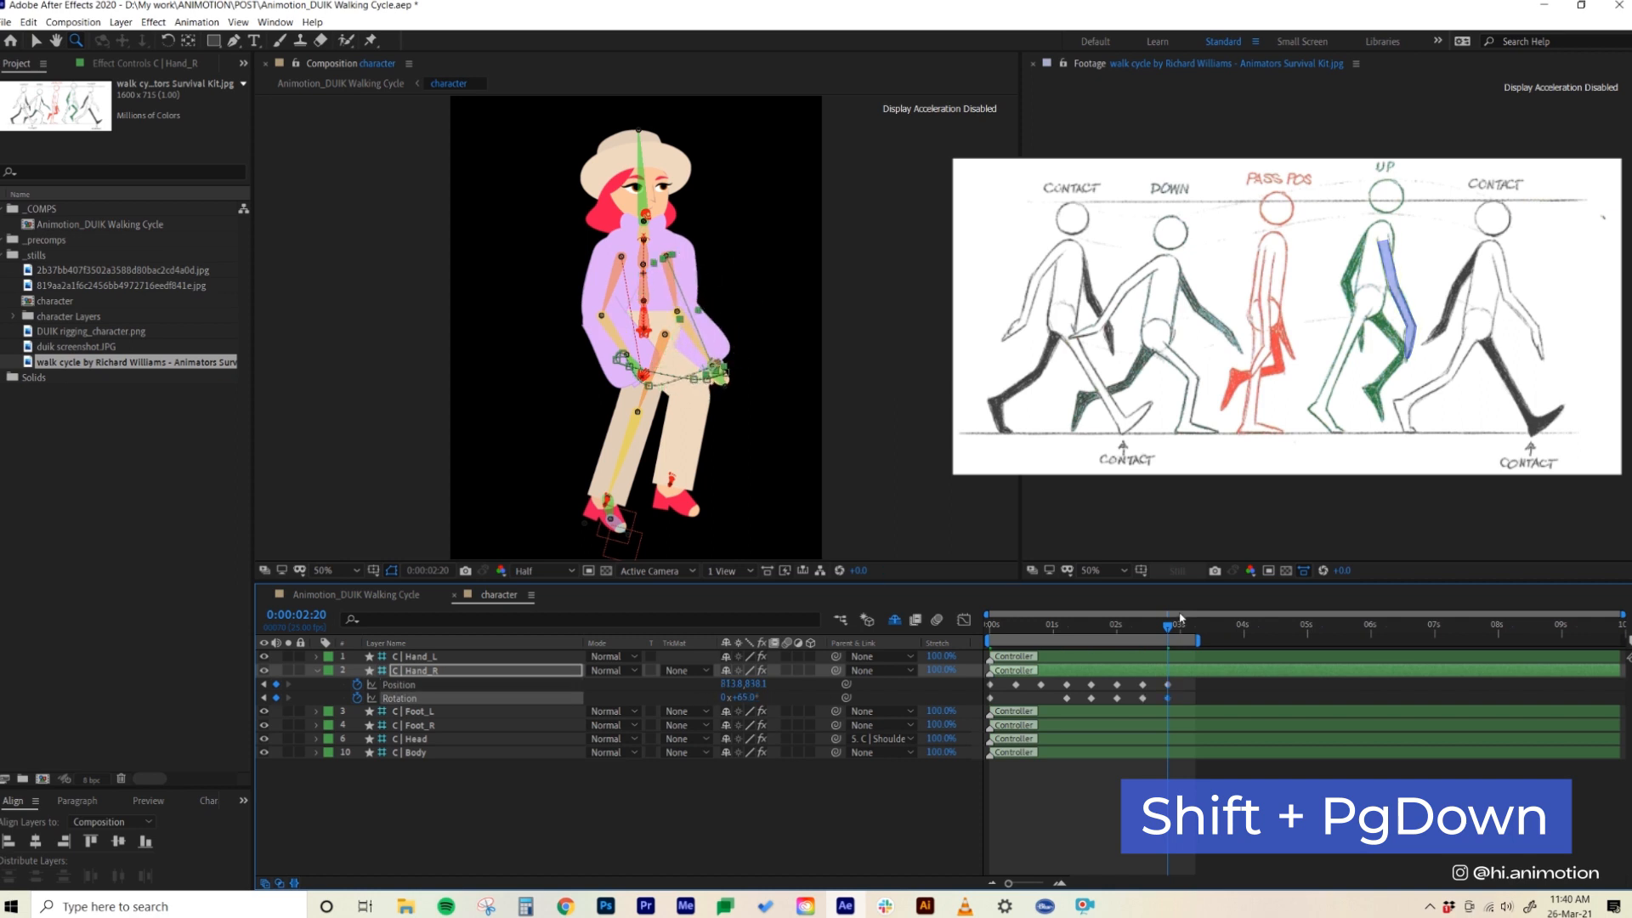
- Copy the first Position and Rotation keyframes of C | Hand_R and paste them at 0:00:03:05 to close the cycle
key("shift+Page_Down")
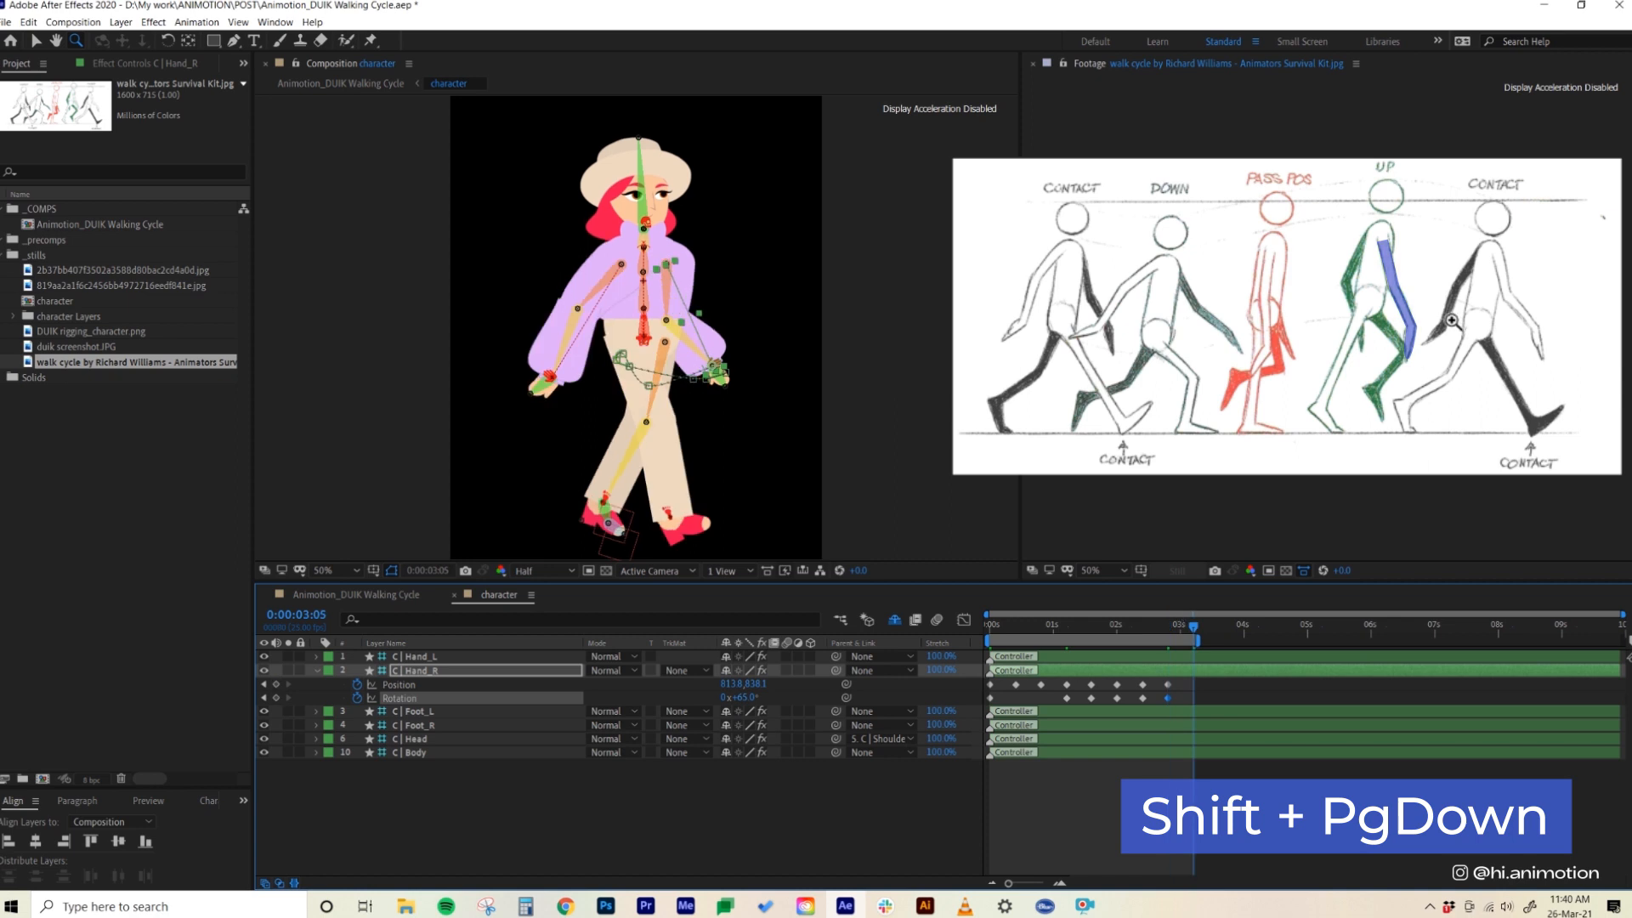
left_click_drag(1002, 680, 988, 707)
key("ctrl+c")
key("ctrl+v")
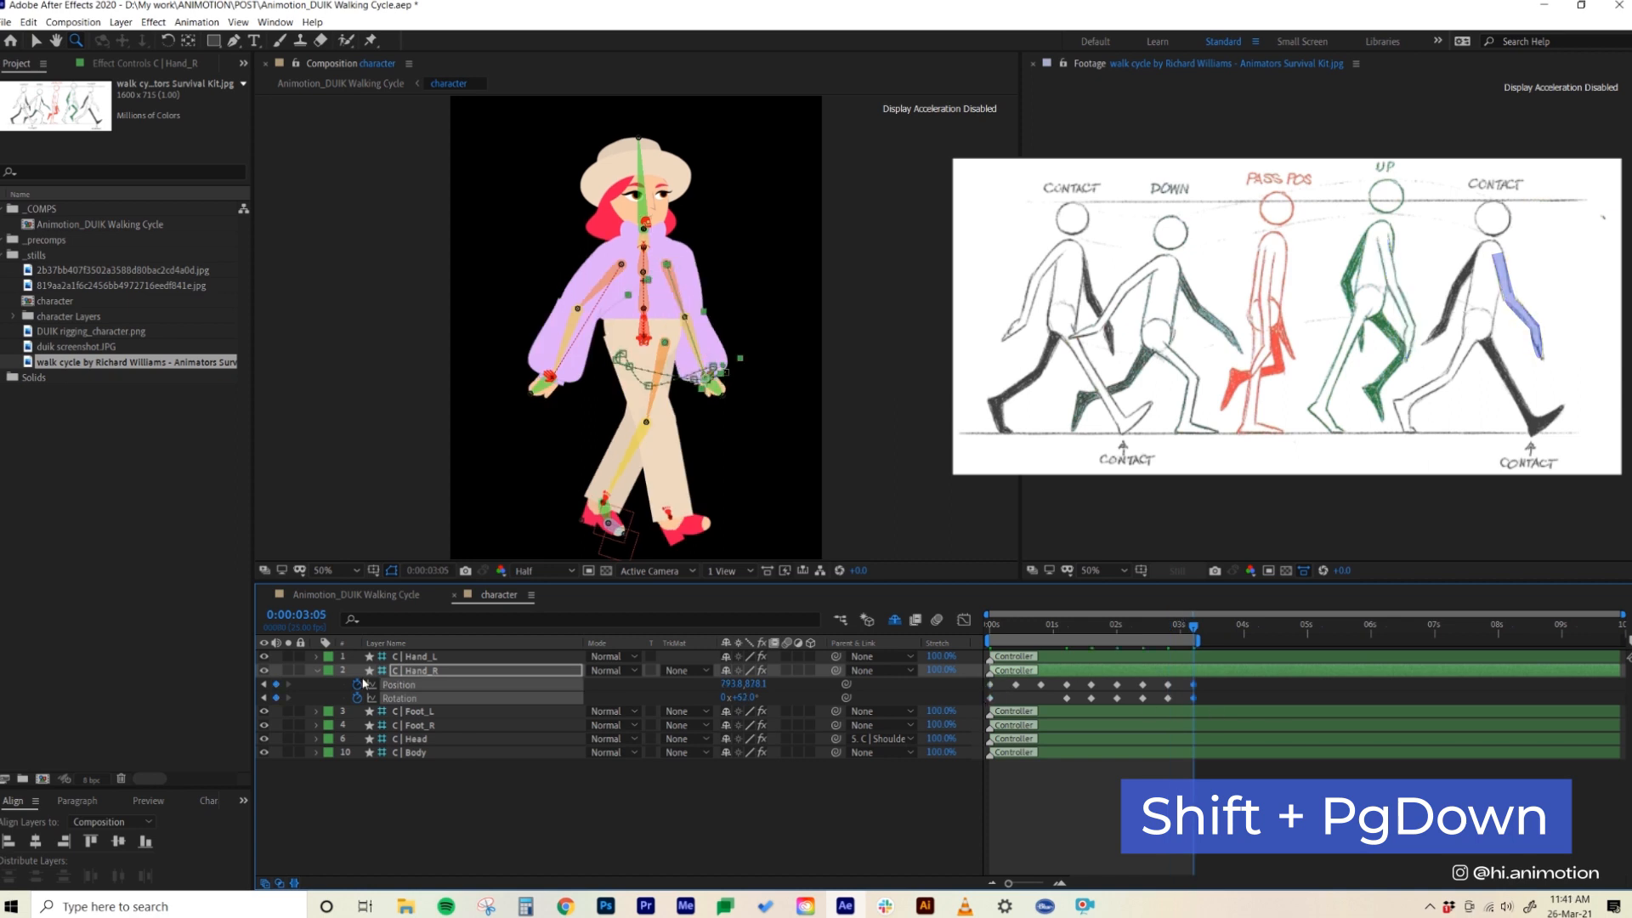
- Add a loopOut() expression to both the Position and Rotation of C | Hand_R
left_click(358, 684, "alt")
type("loopOut()")
key("ctrl+a")
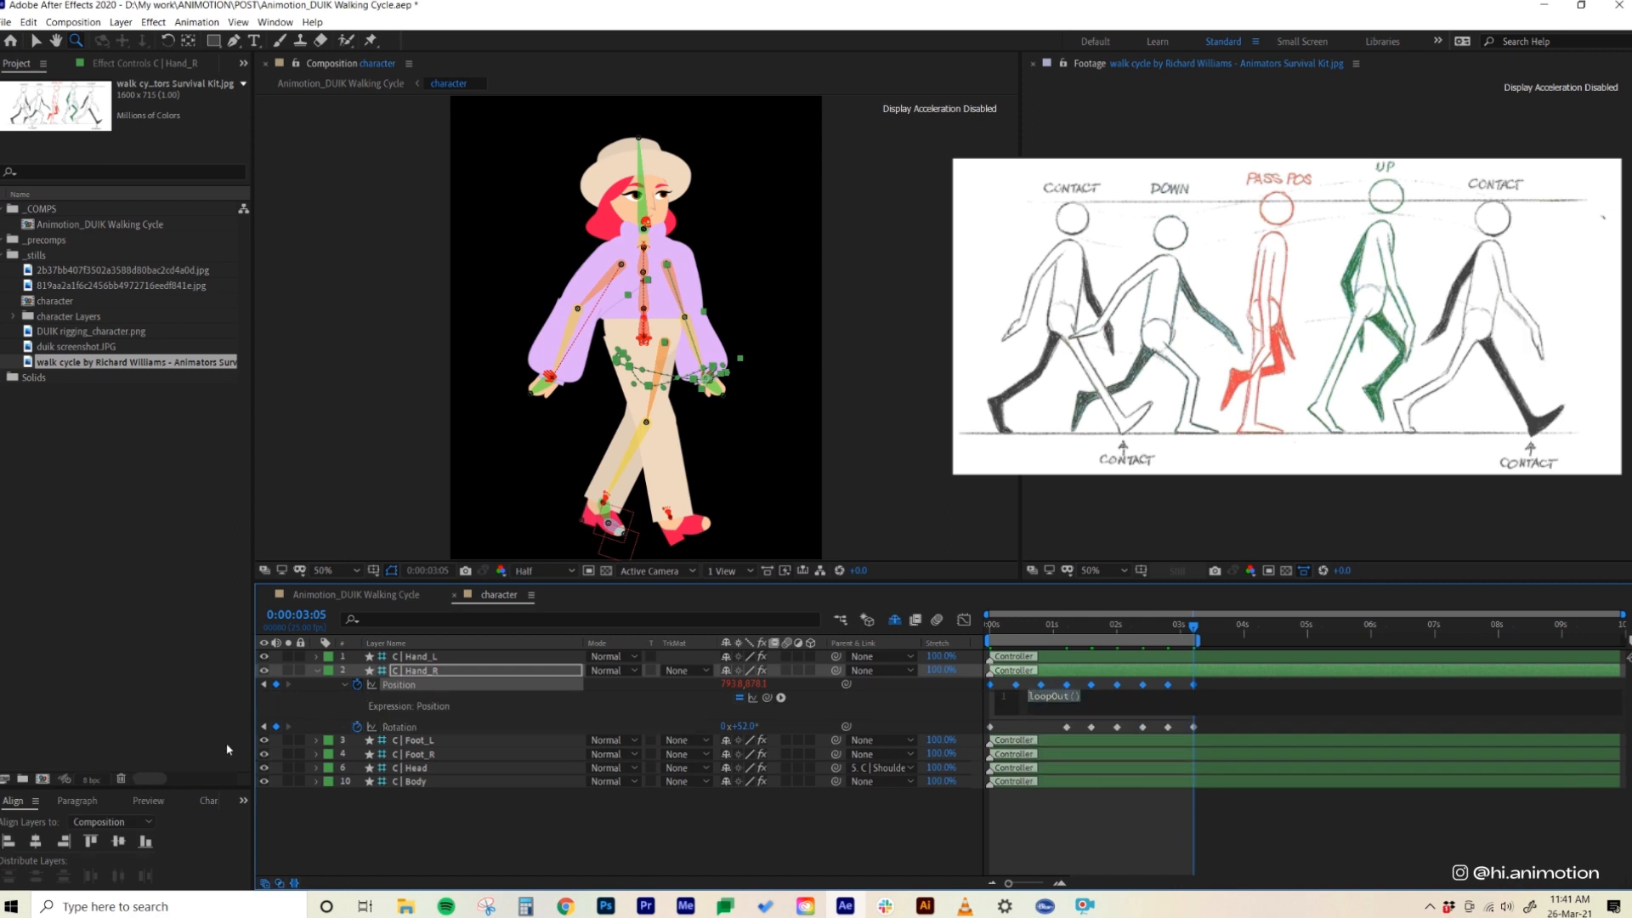
left_click(357, 727, "alt")
left_click(1043, 824)
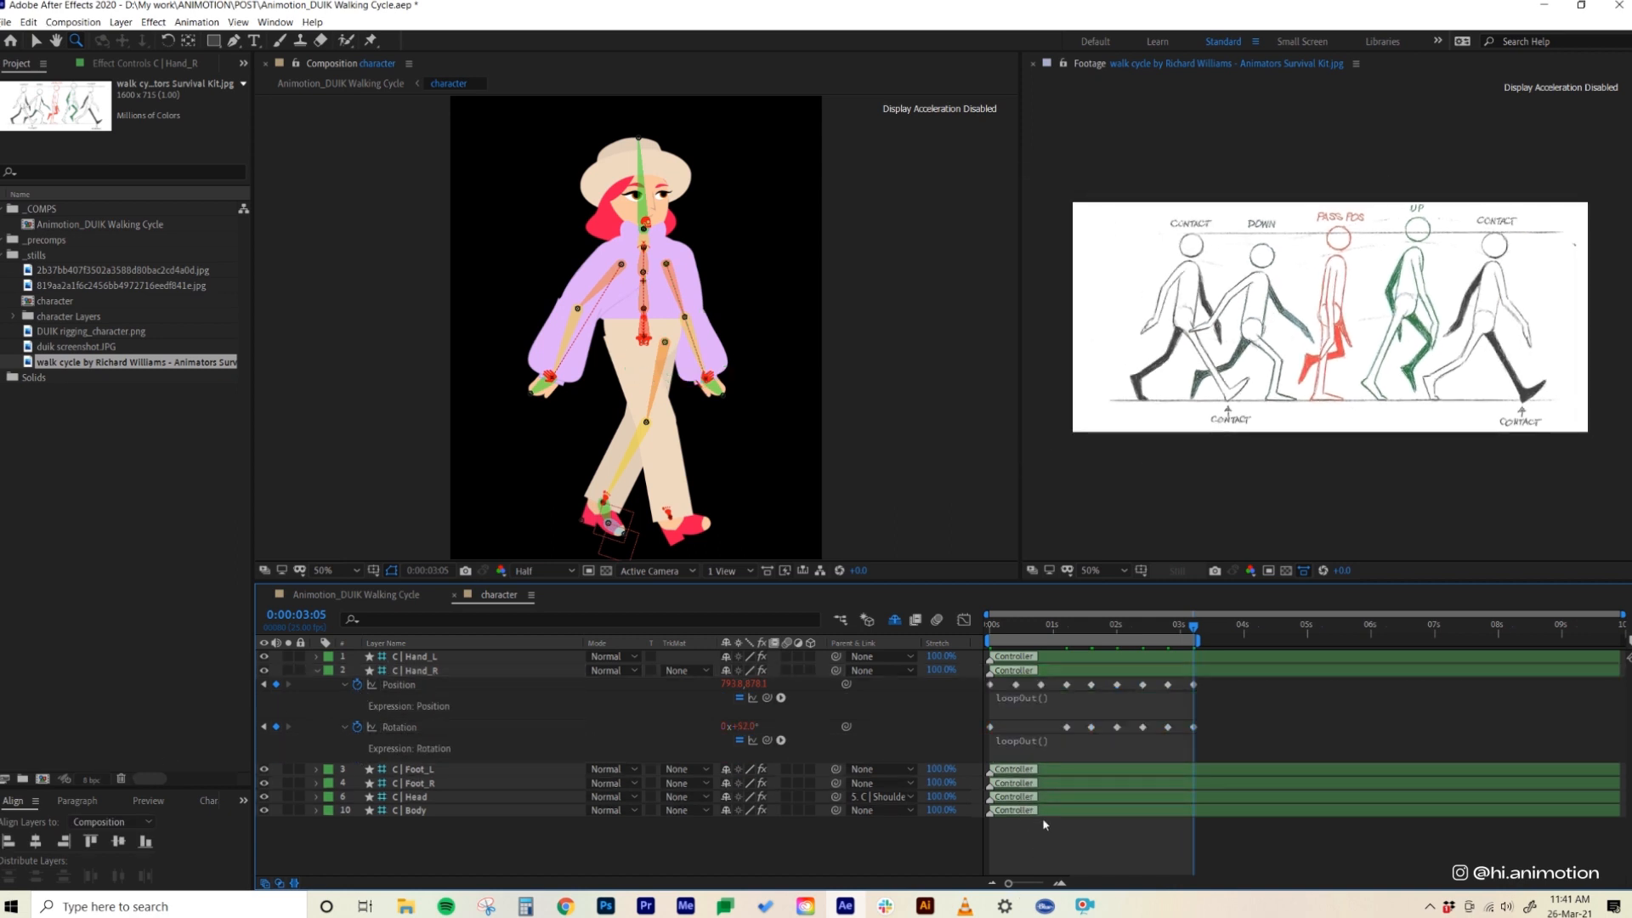
- Collapse the properties of C | Hand_R and play back the walk cycle to check the arm movement
key("u")
key("space")
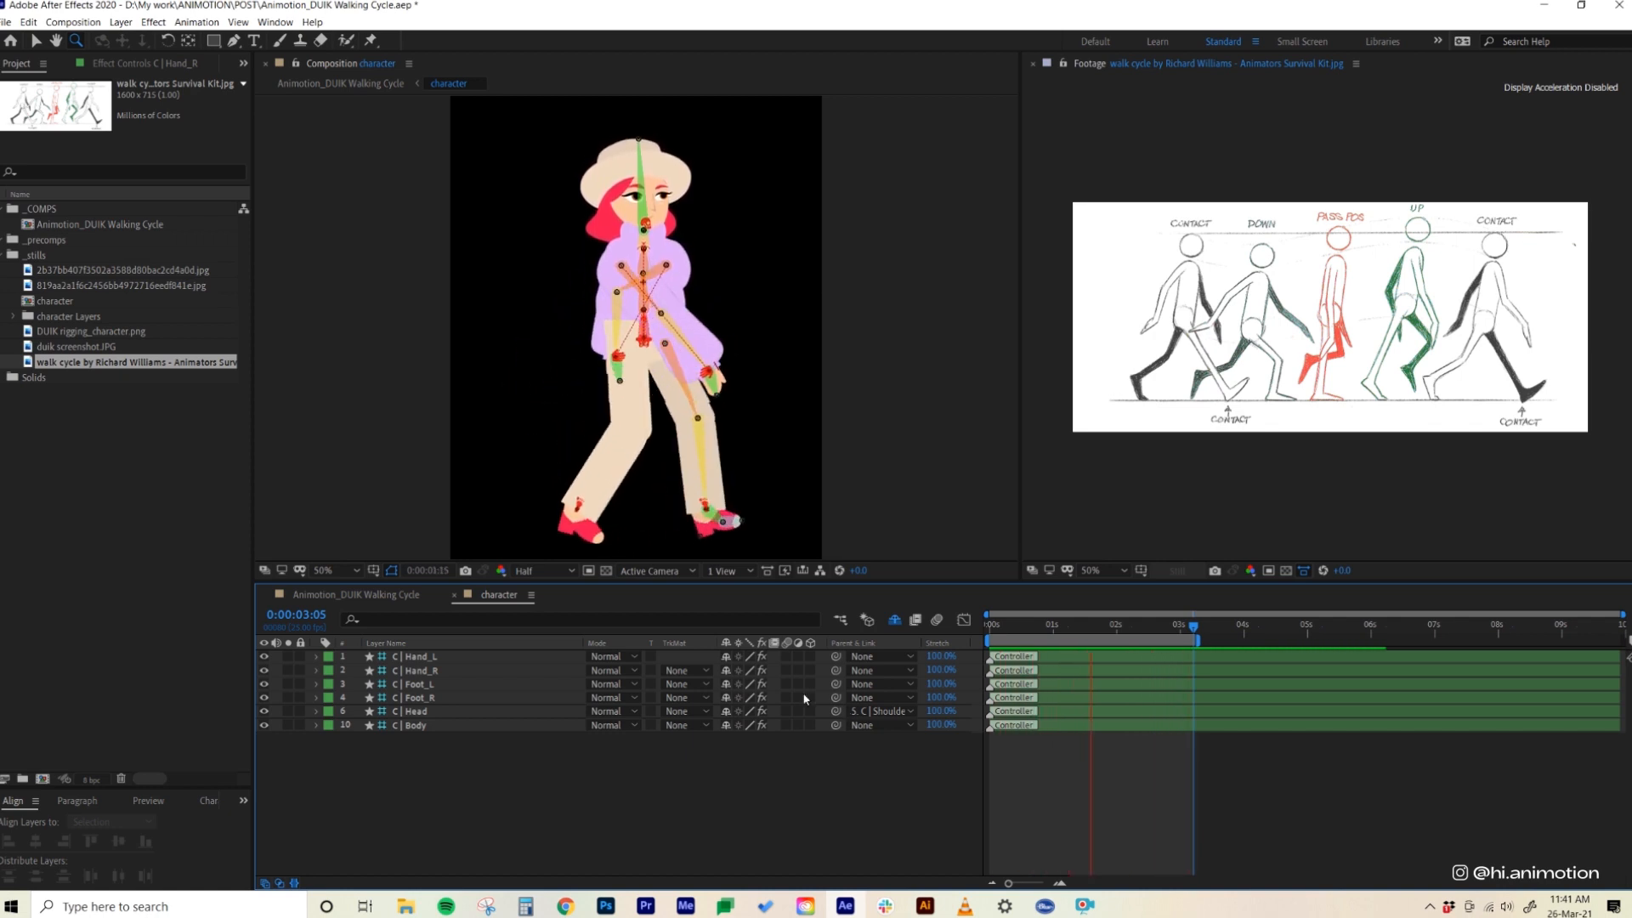
key("space")
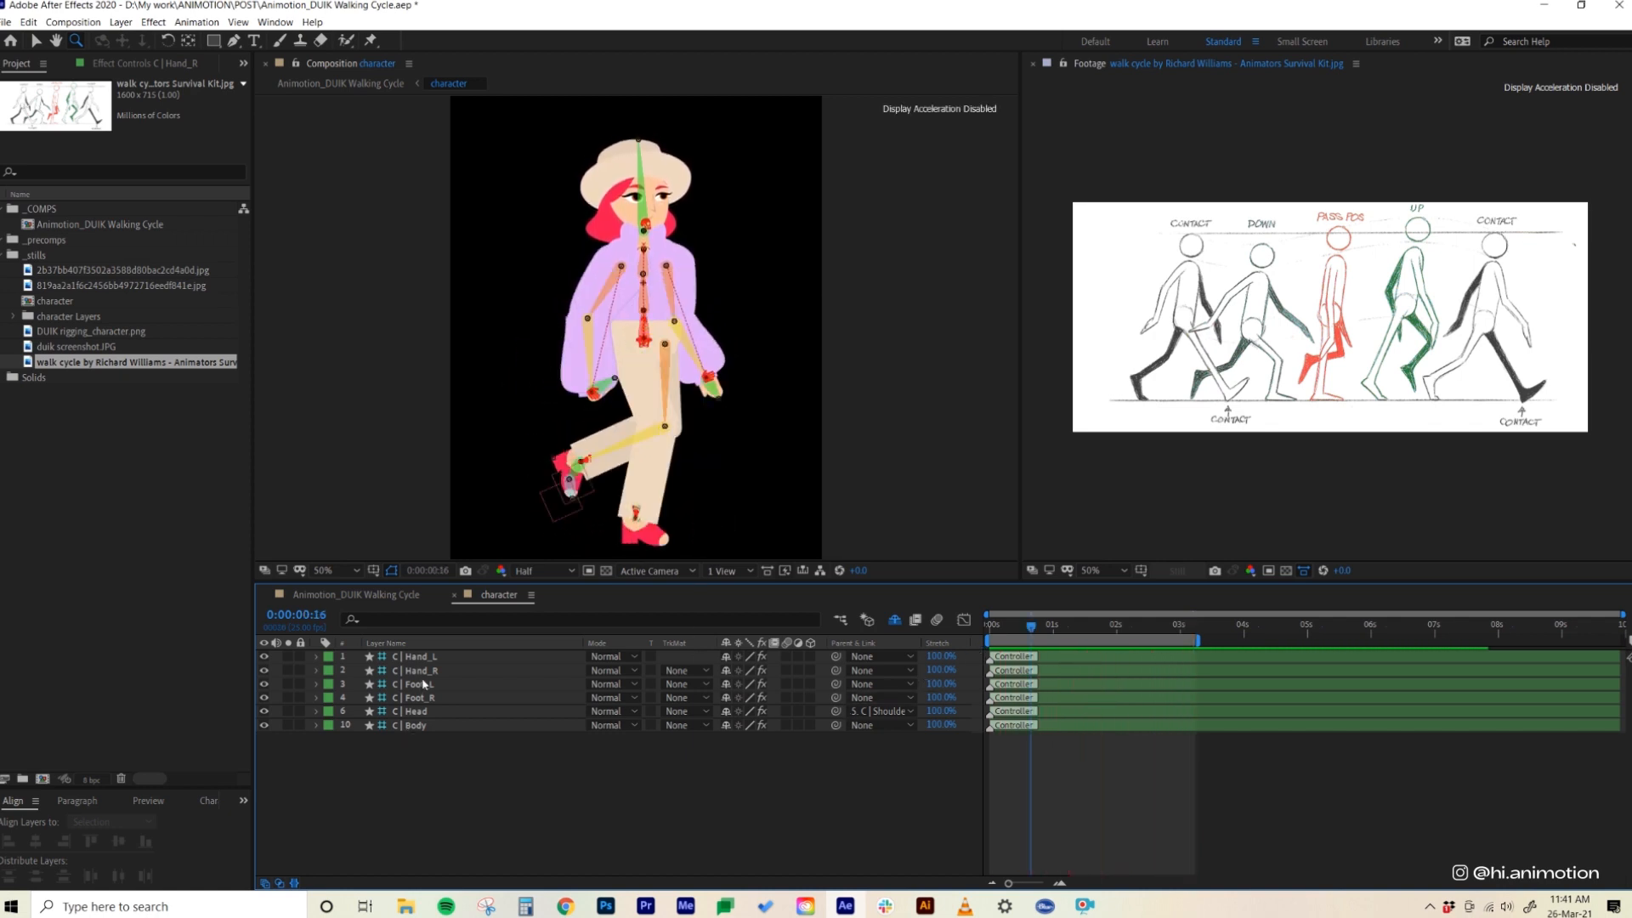
- Reveal the keyframes of C | Hand_L and set its Rotation to about 197° at the 0:00:02:10 keyframe
left_click(433, 658)
key("u")
key("j")
key("k")
key("k")
key("k")
key("k")
key("k")
left_click_drag(752, 687, 780, 688)
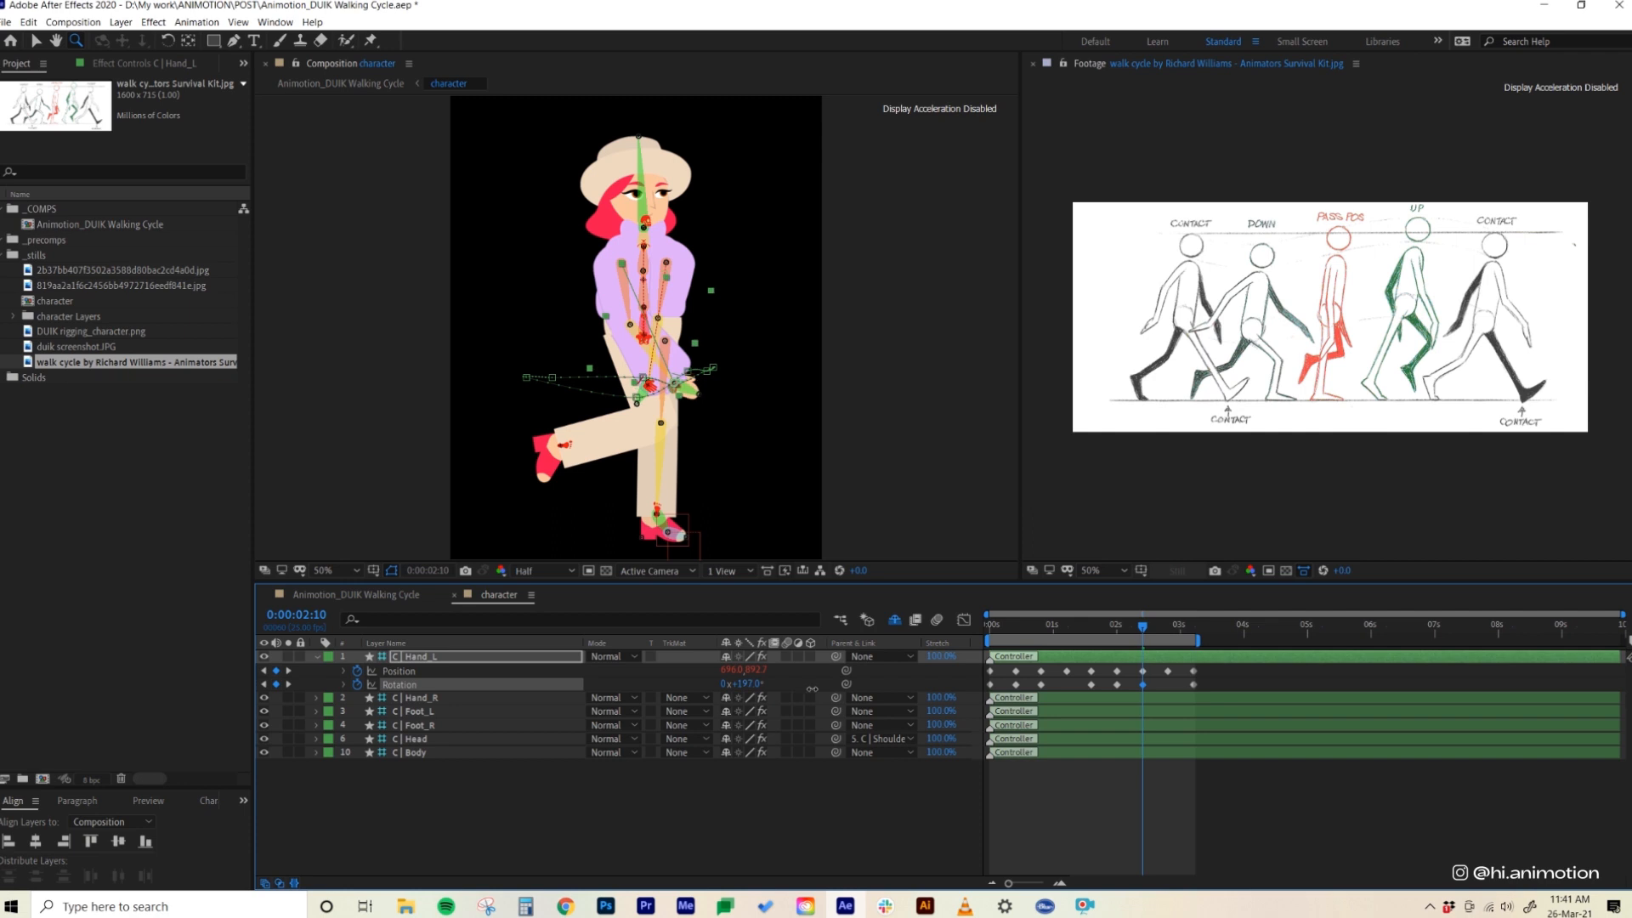
- At 0:00:02:20, inspect the hands up close and set the Rotation of C | Hand_L to about 218.5°
key("k")
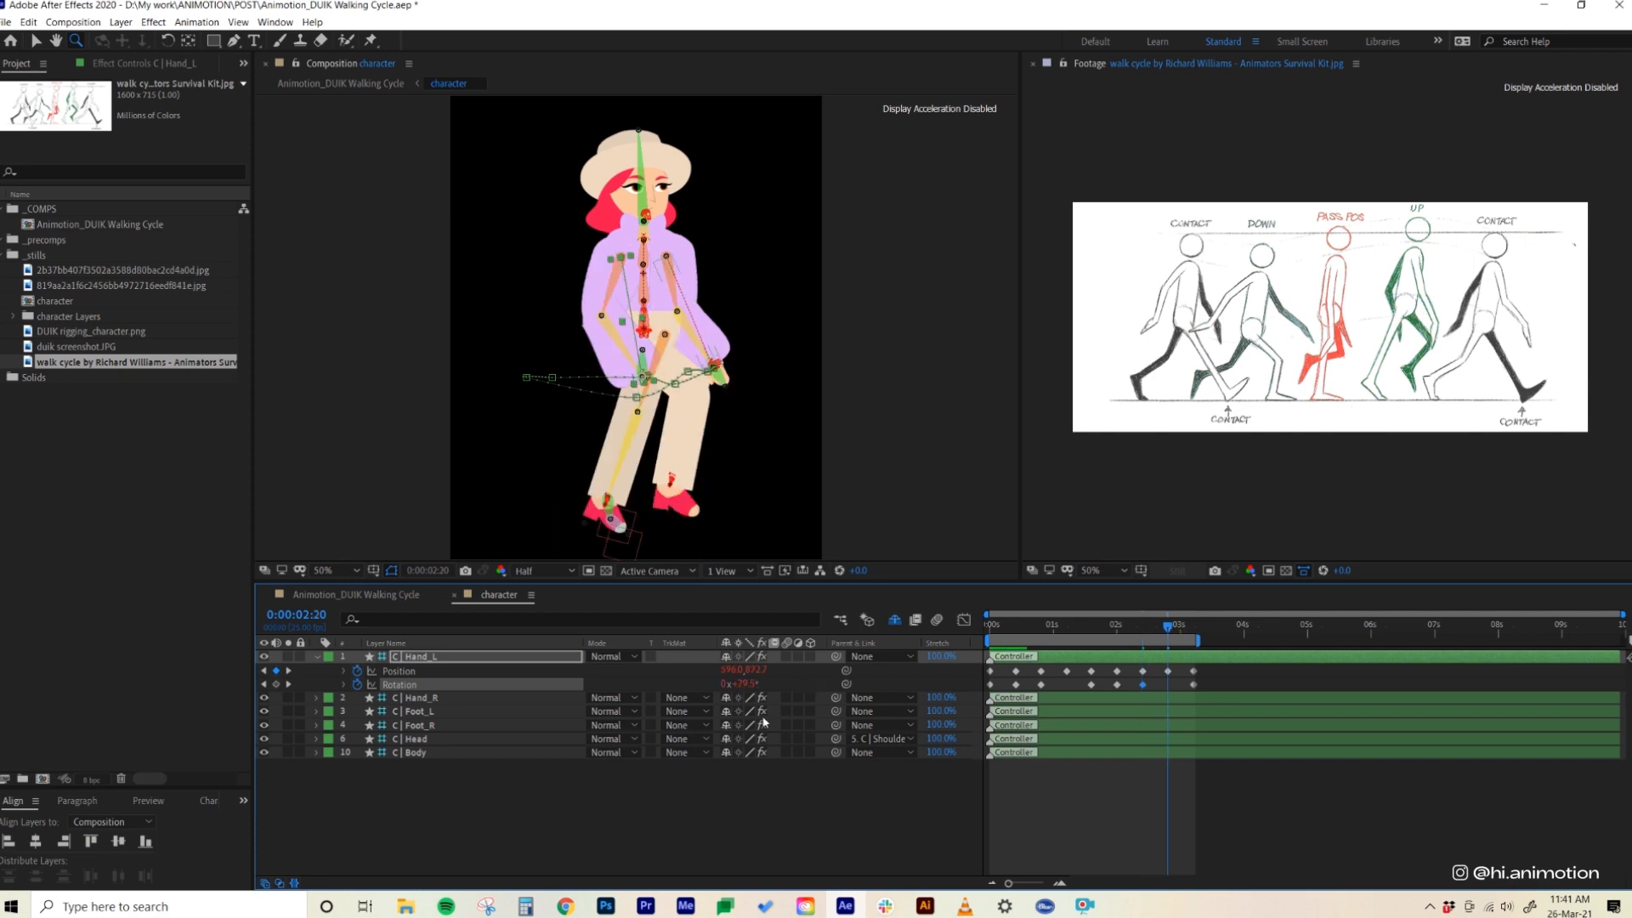
left_click(668, 394)
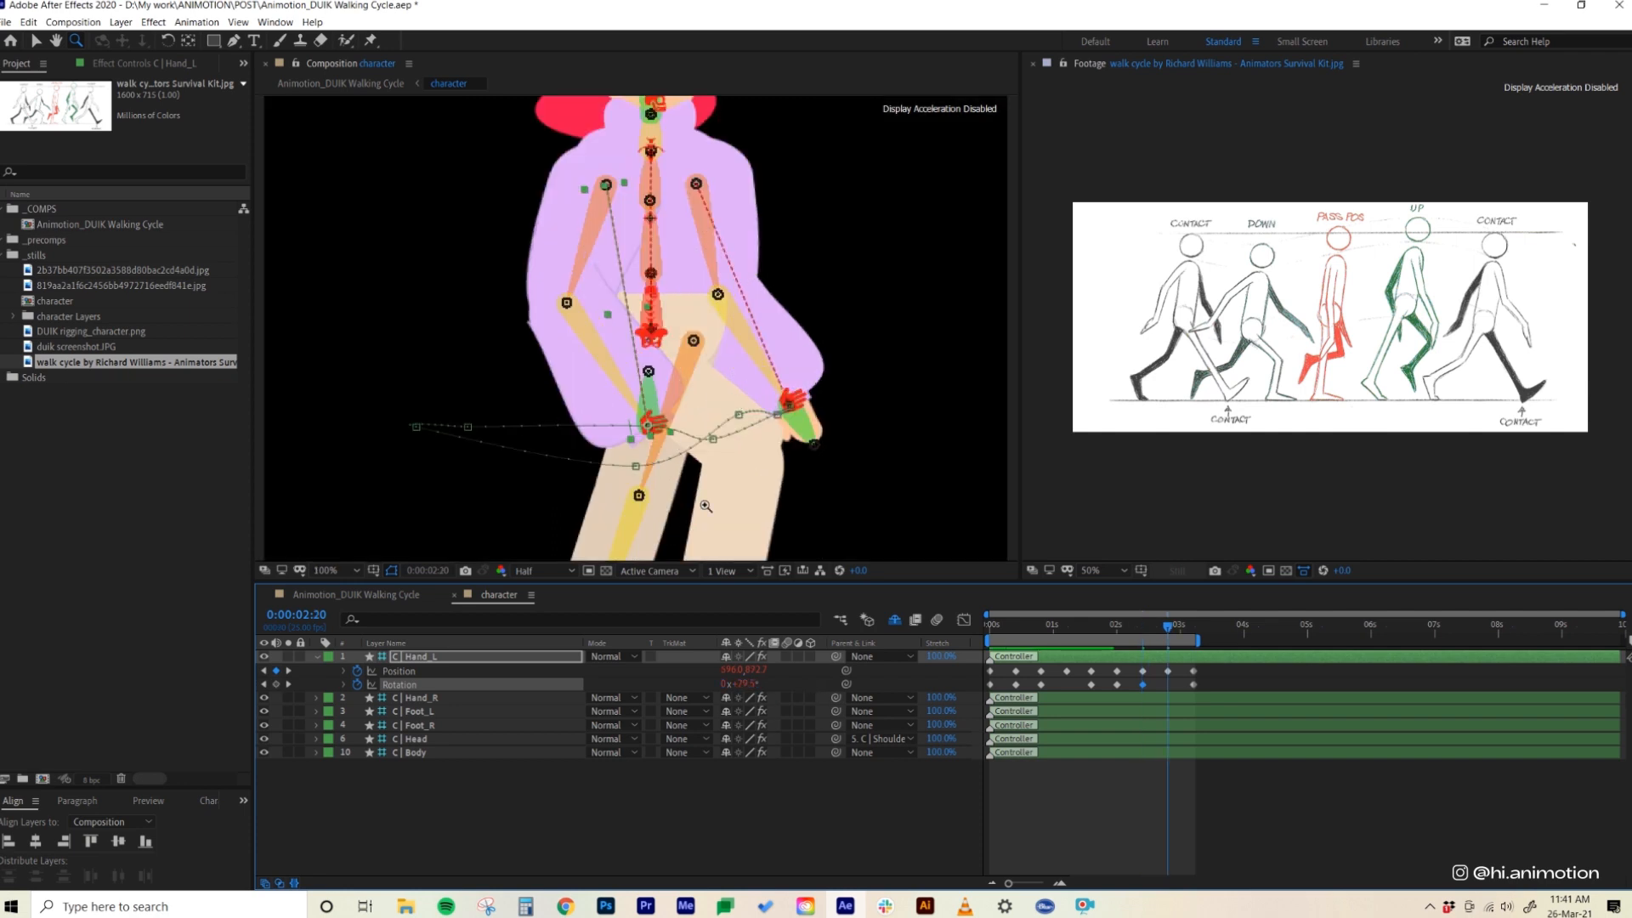
left_click_drag(752, 682, 863, 693)
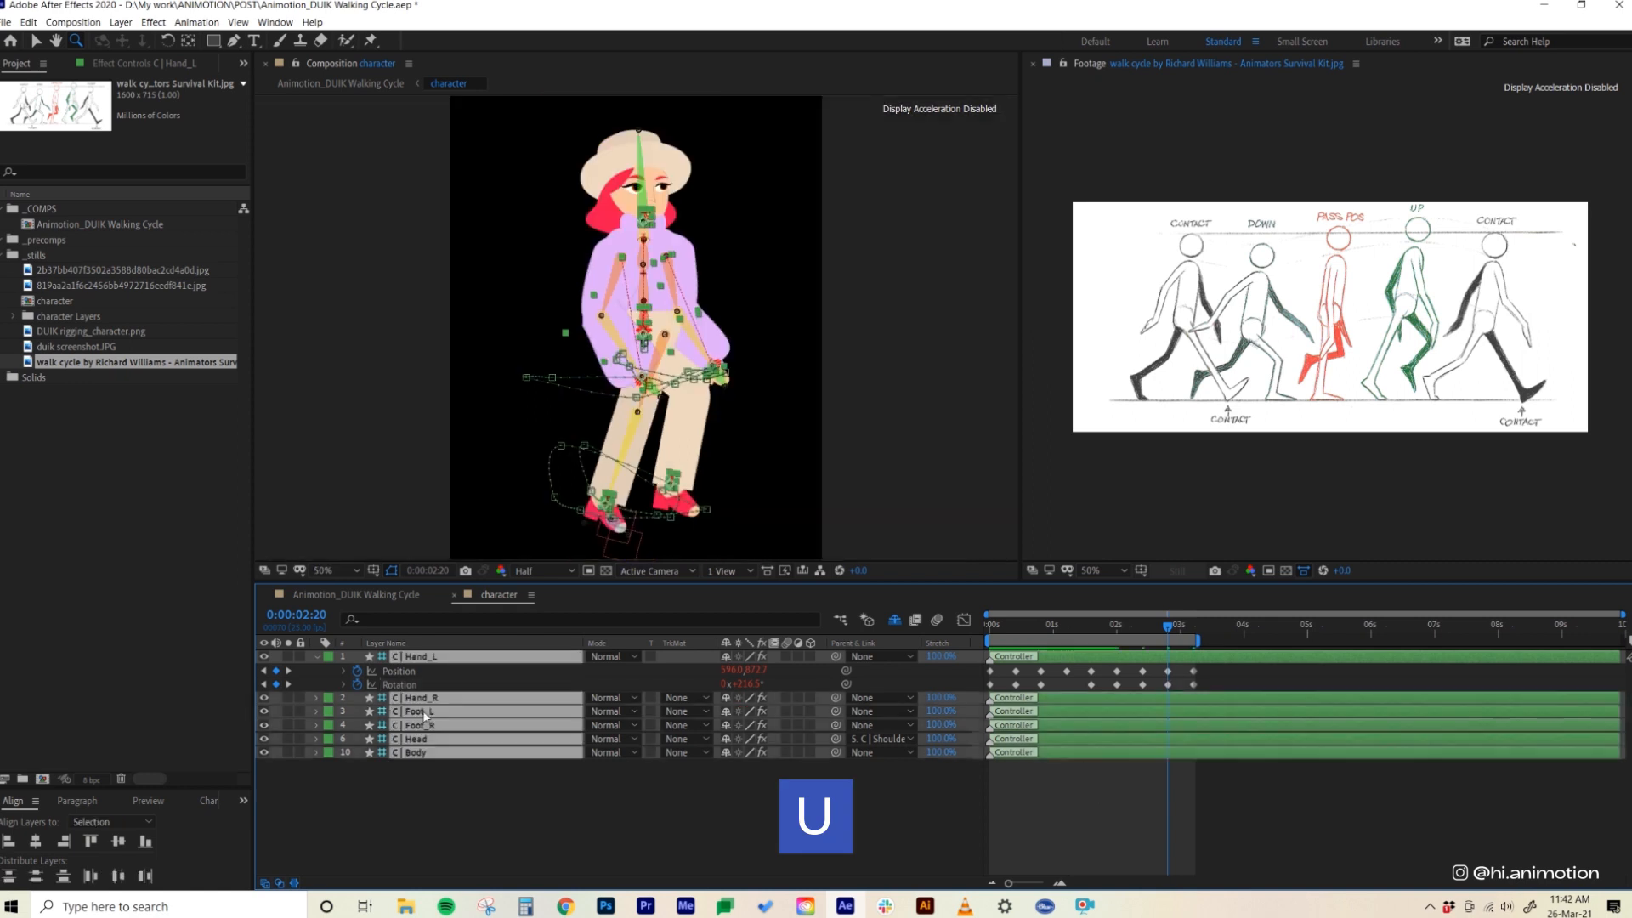
- Reveal the keyframed properties of all the controller layers and play back the walk cycle
key("u")
key("u")
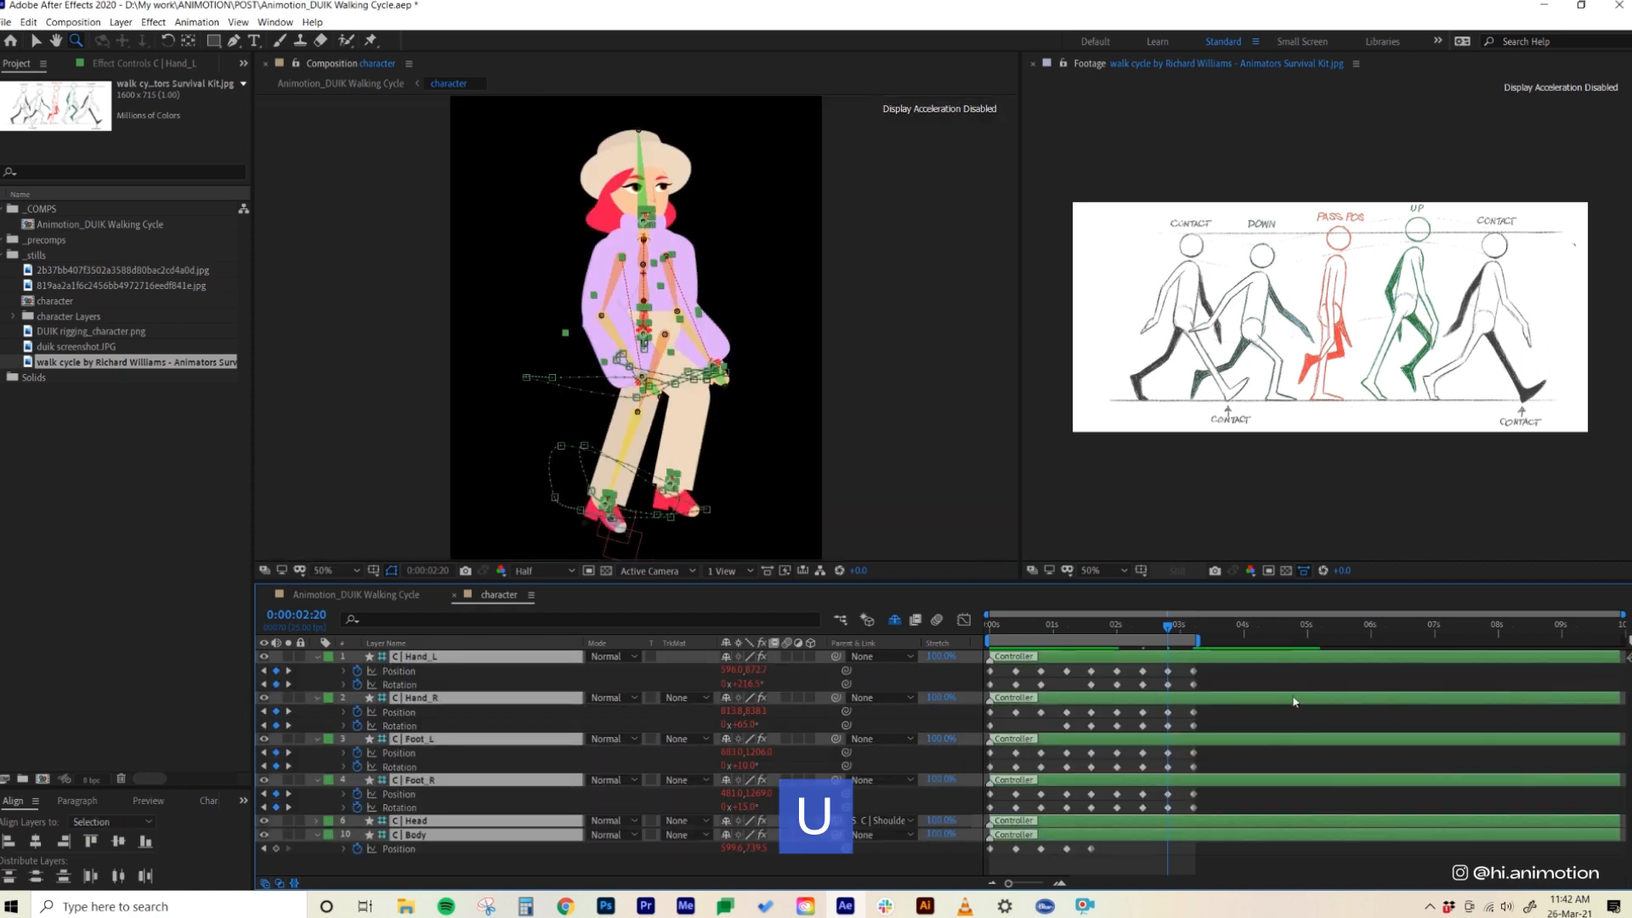
left_click(983, 848)
key("space")
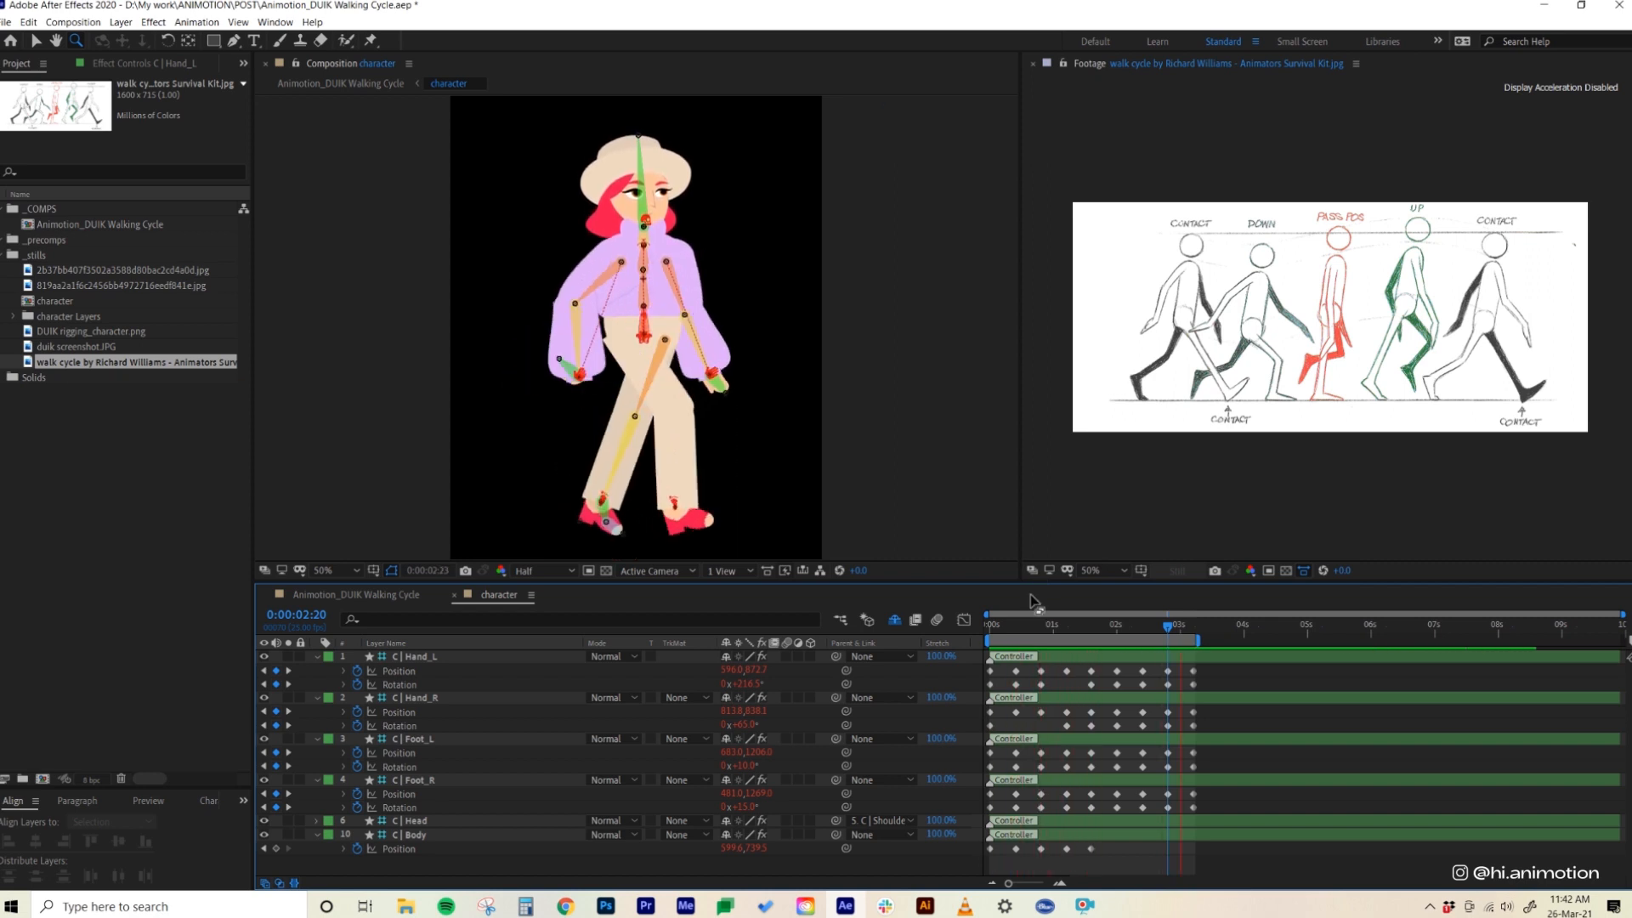
key("space")
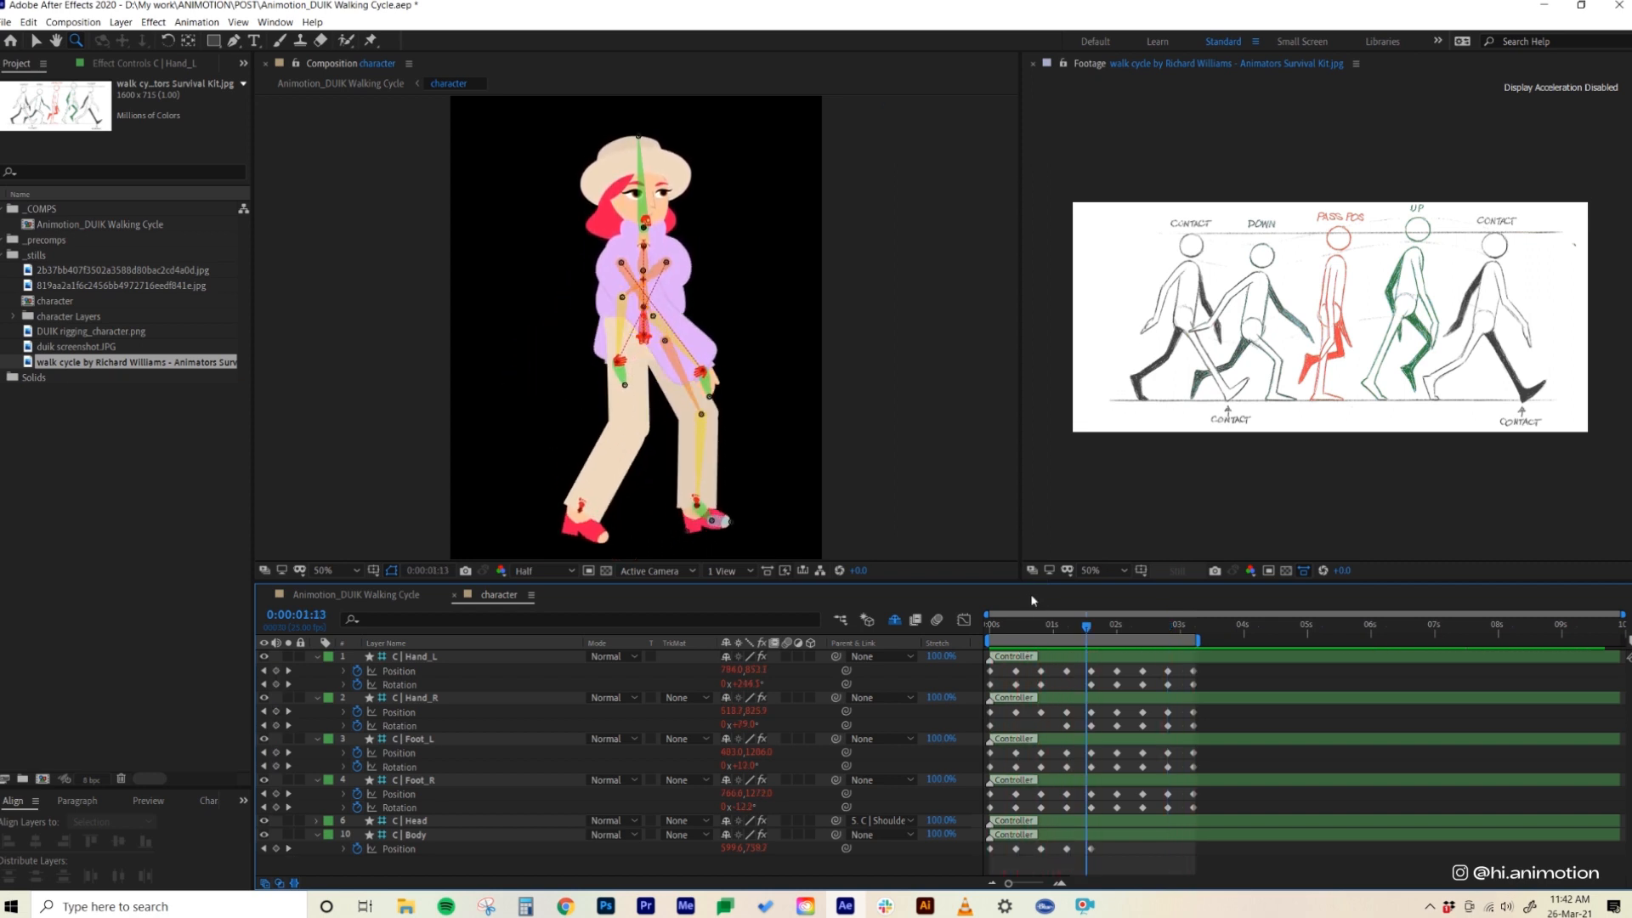
- Select every controller keyframe, scale them in time to end at about 0:00:02:00, trim the work area to match and preview the cycle
left_click_drag(1232, 669, 961, 860)
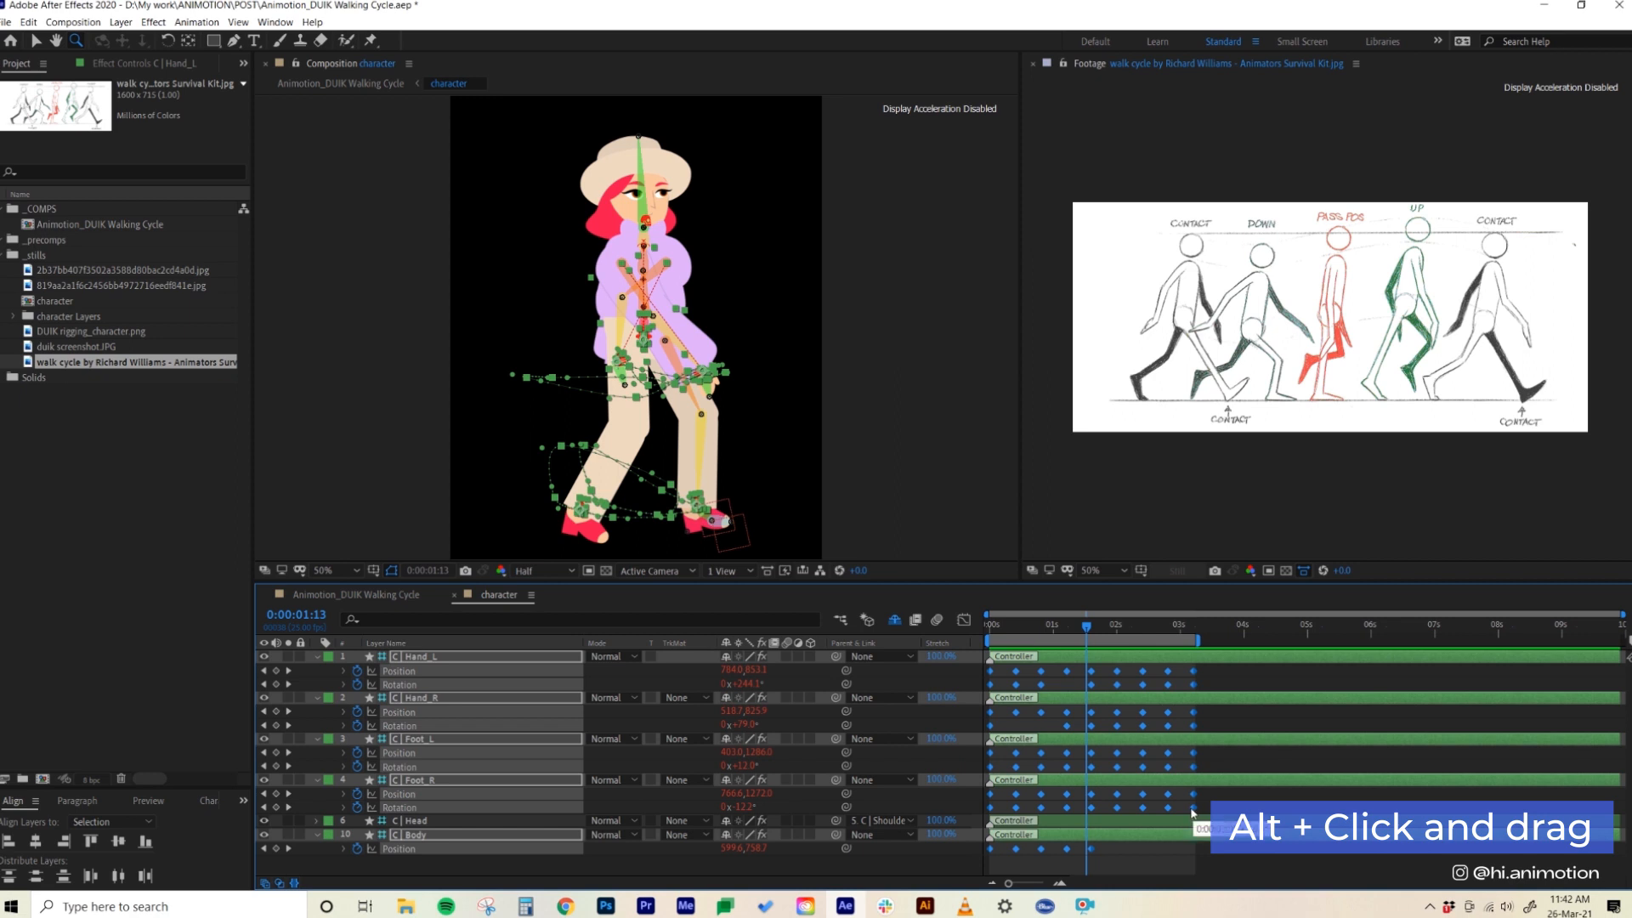
left_click_drag(1188, 812, 1119, 811)
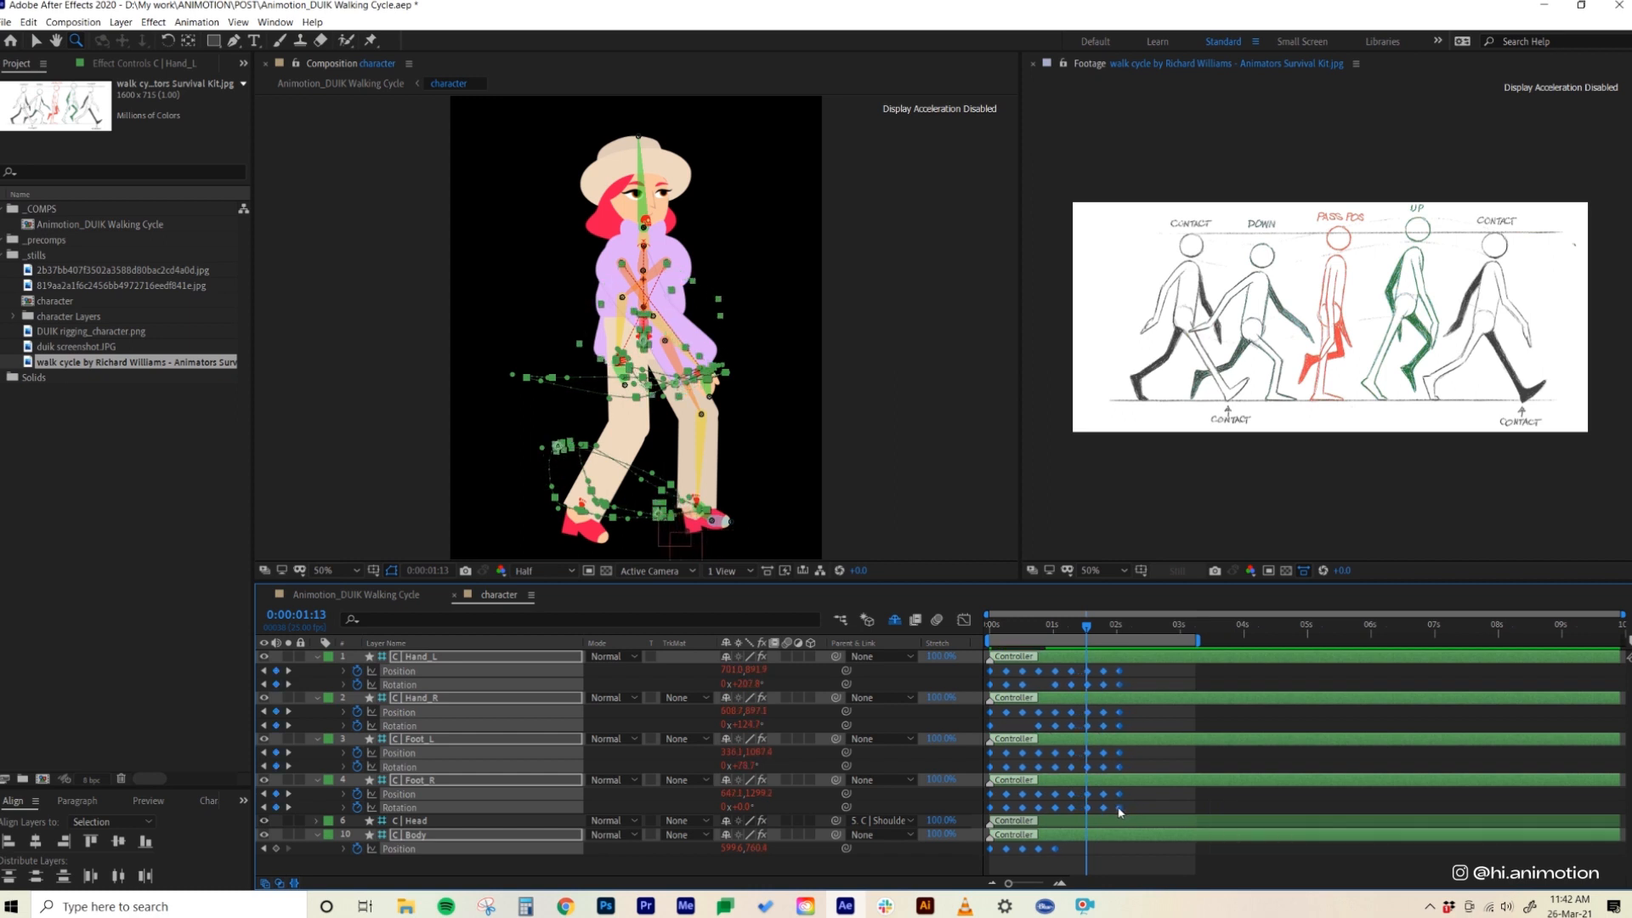
left_click(1112, 627)
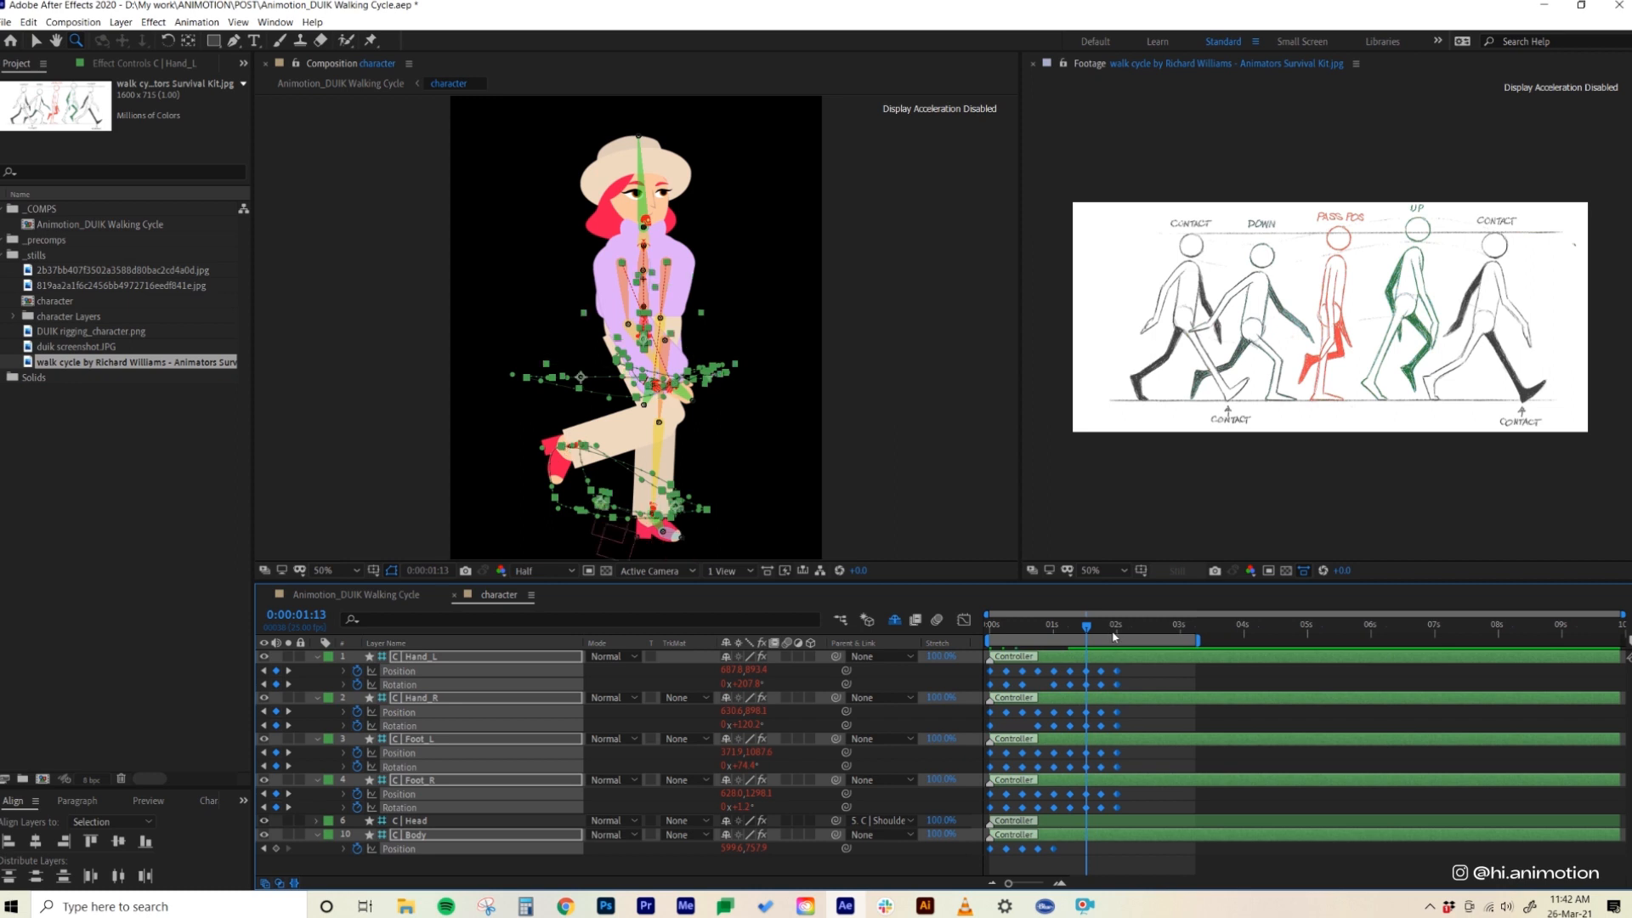
left_click(1114, 628)
key("space")
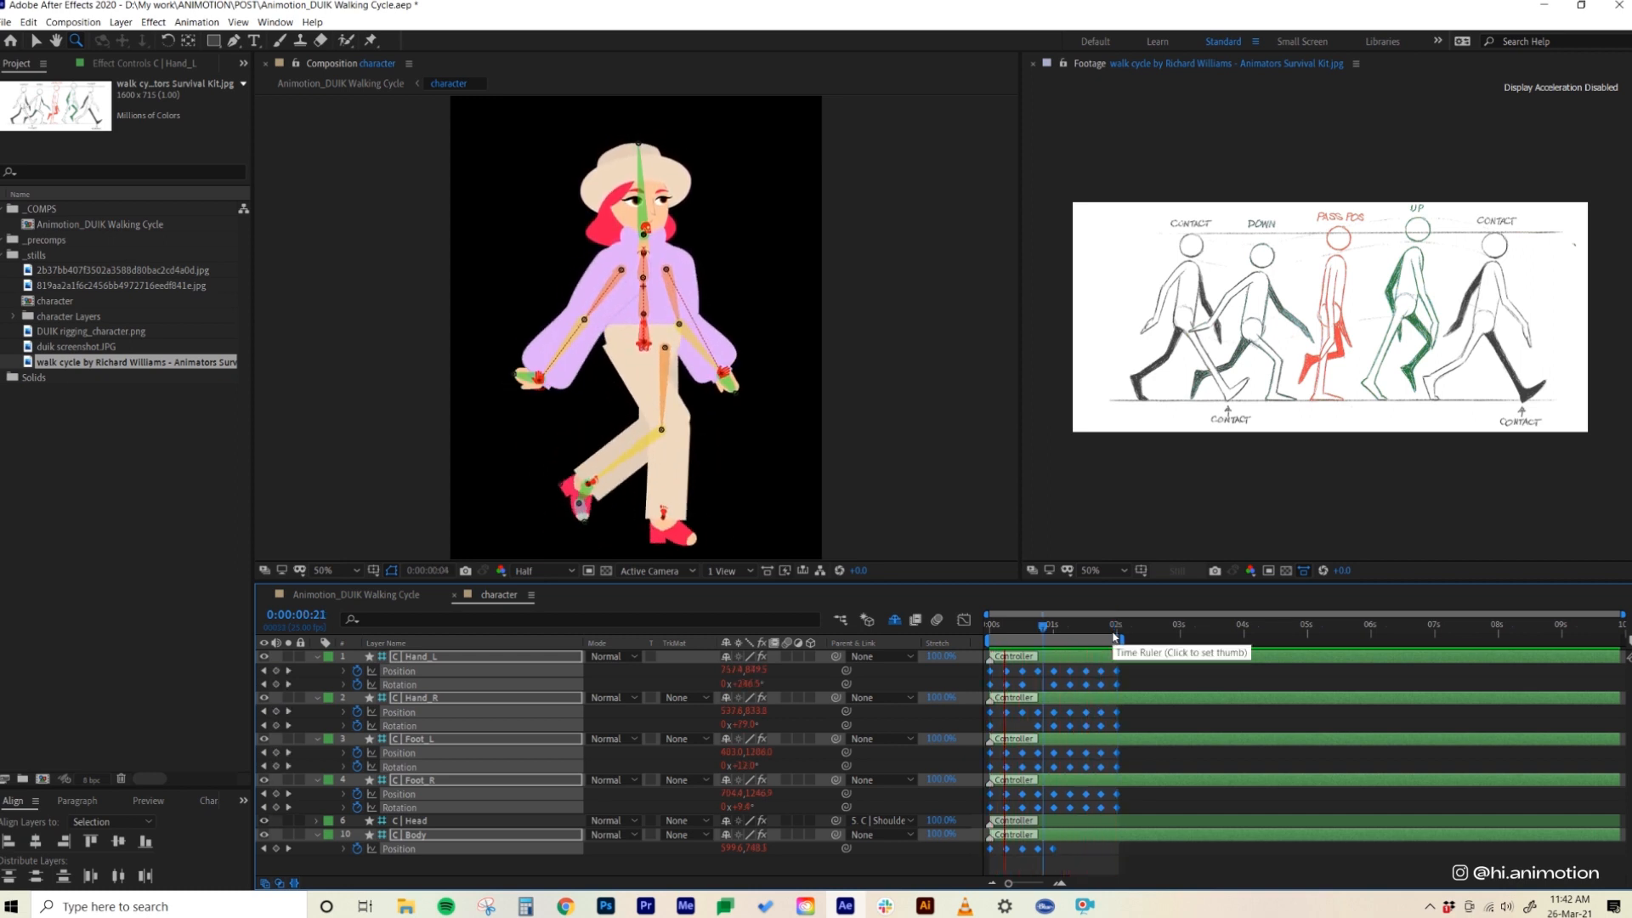
key("space")
- Compress the selected keyframes to span about one second, end the work area there and save the project
left_click_drag(1119, 812, 1056, 810)
left_click(1055, 633)
key("n")
left_click_drag(1055, 634, 1022, 636)
key("ctrl+s")
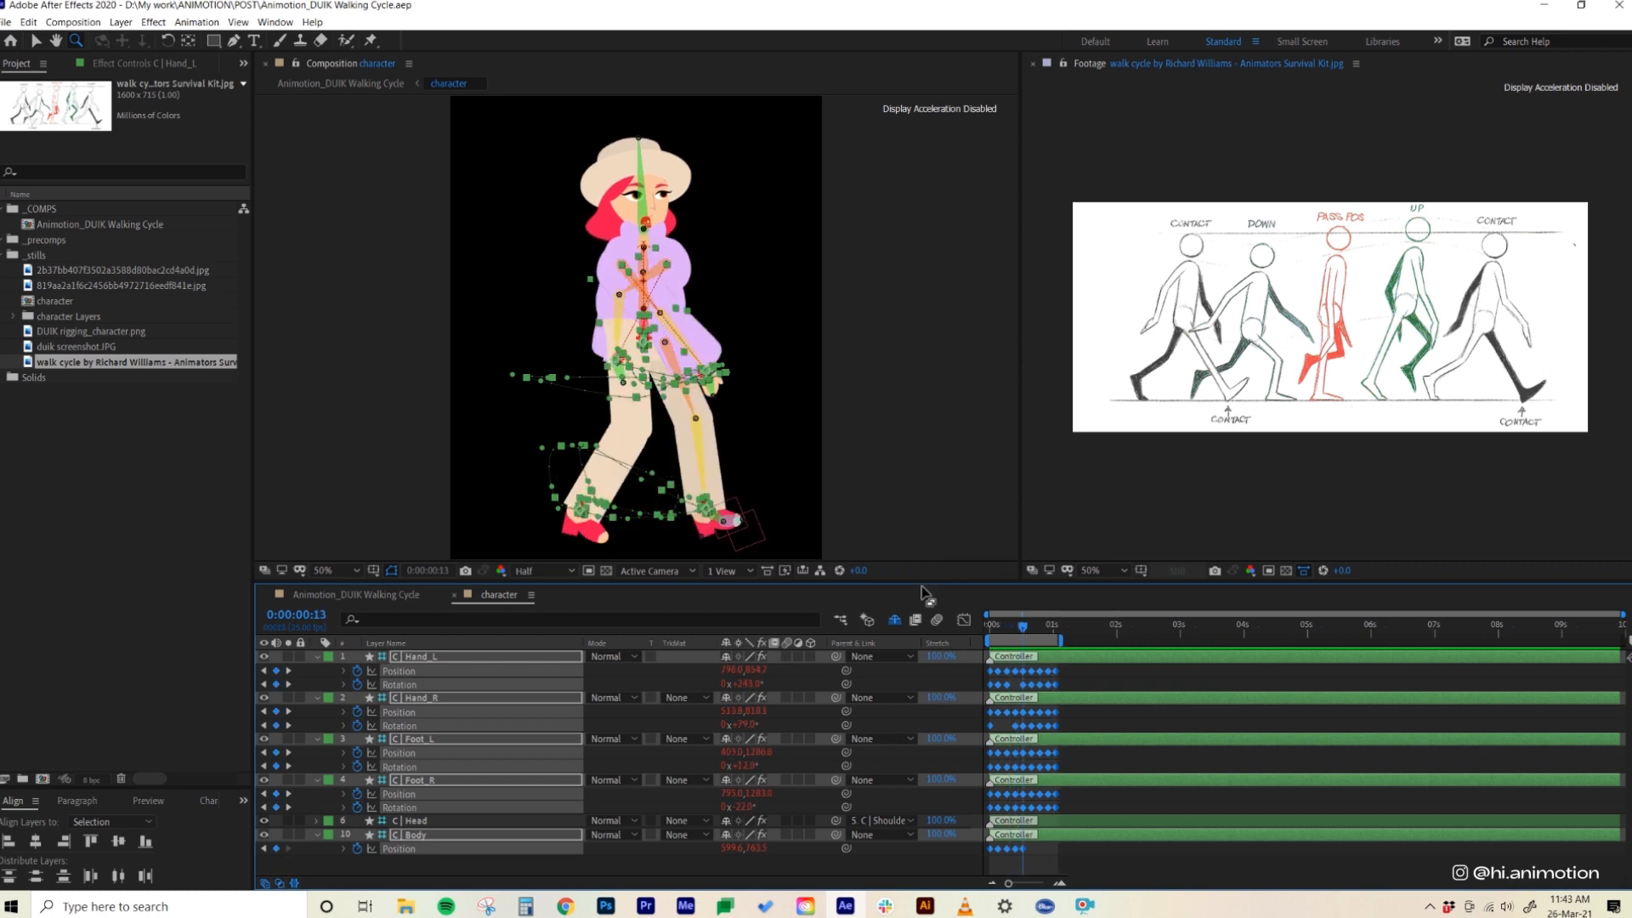
- Show the shy layers, turn off visibility for the layers from S | Heel_R through S | Hips, and hide the shy layers again
left_click(875, 865)
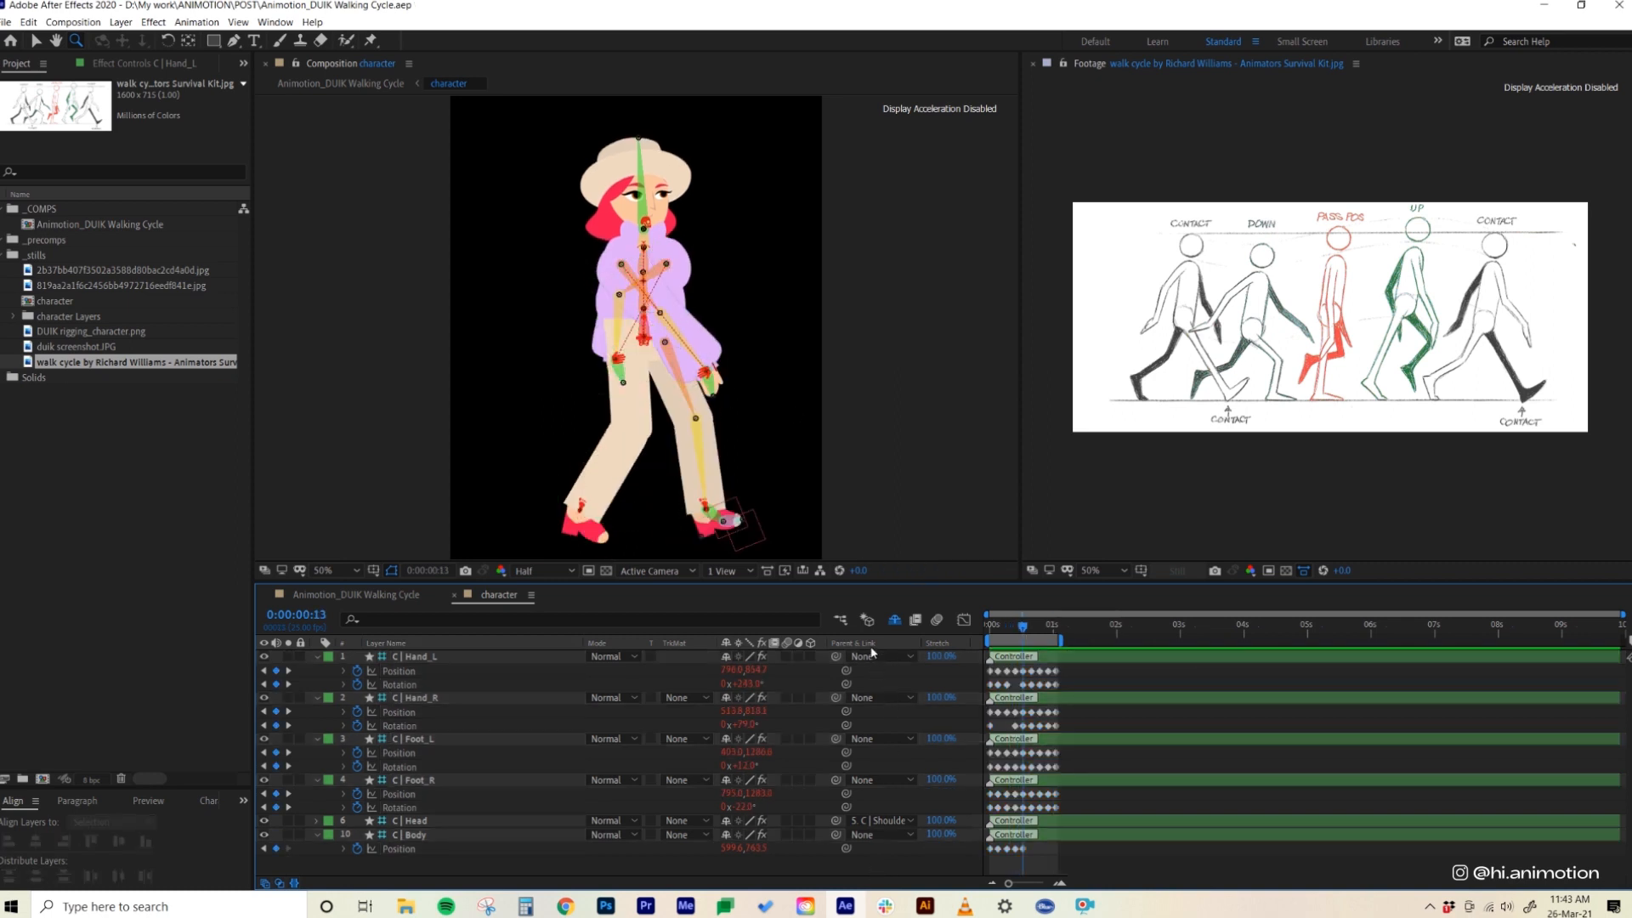
left_click(895, 621)
scroll(428, 788, "down", 5)
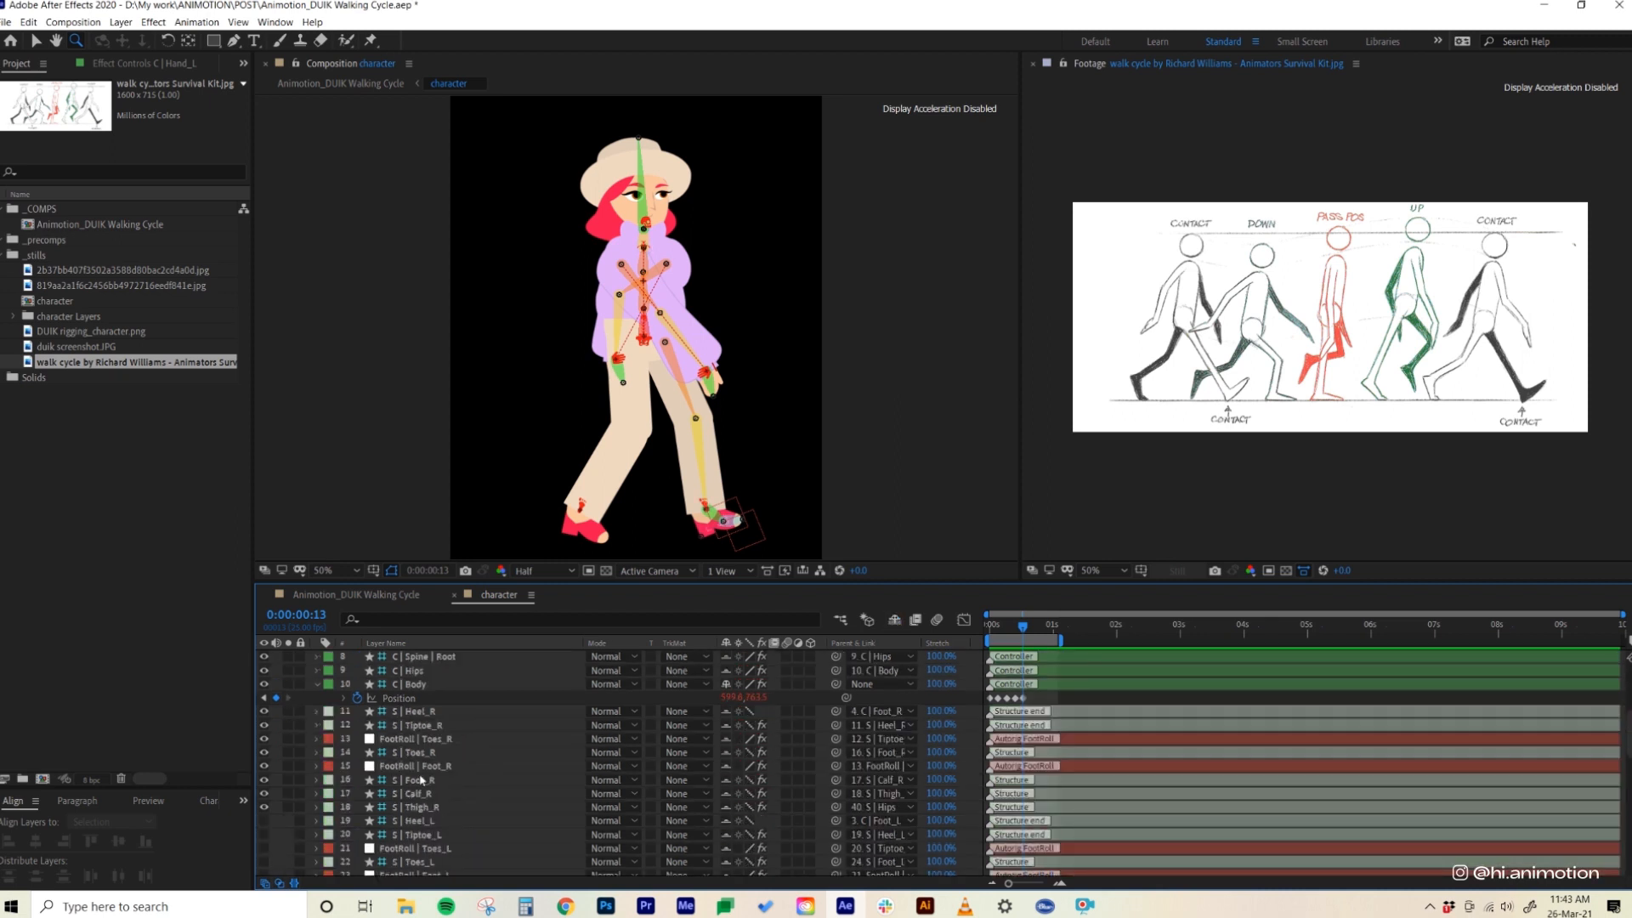
left_click(419, 714)
scroll(434, 816, "down", 6)
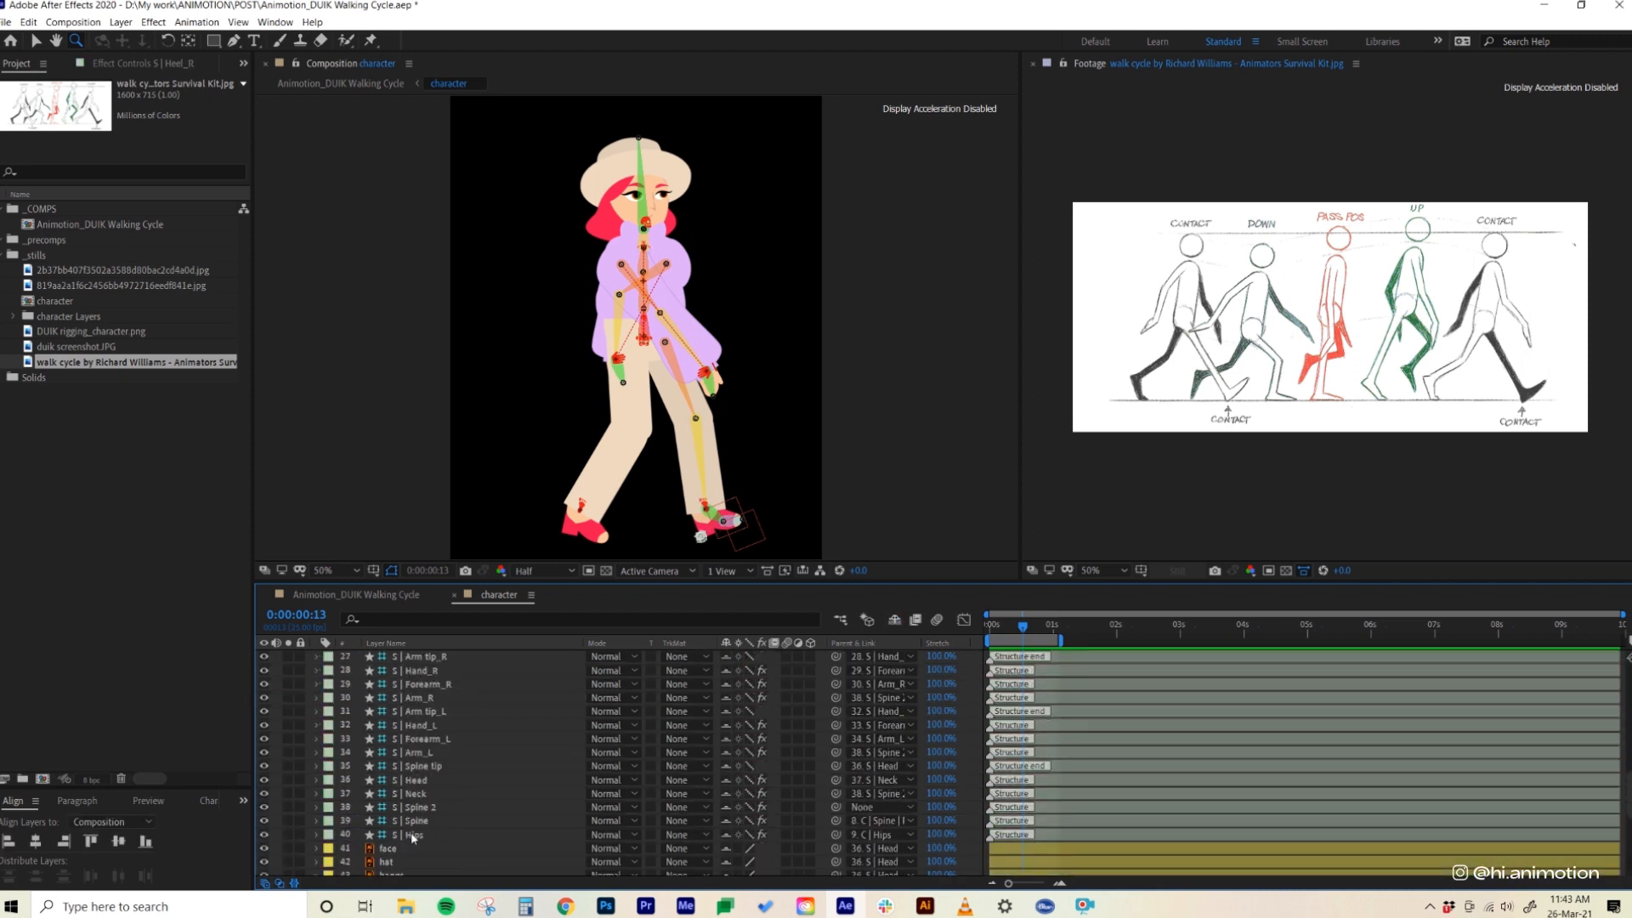
left_click(413, 837, "shift")
left_click(265, 835)
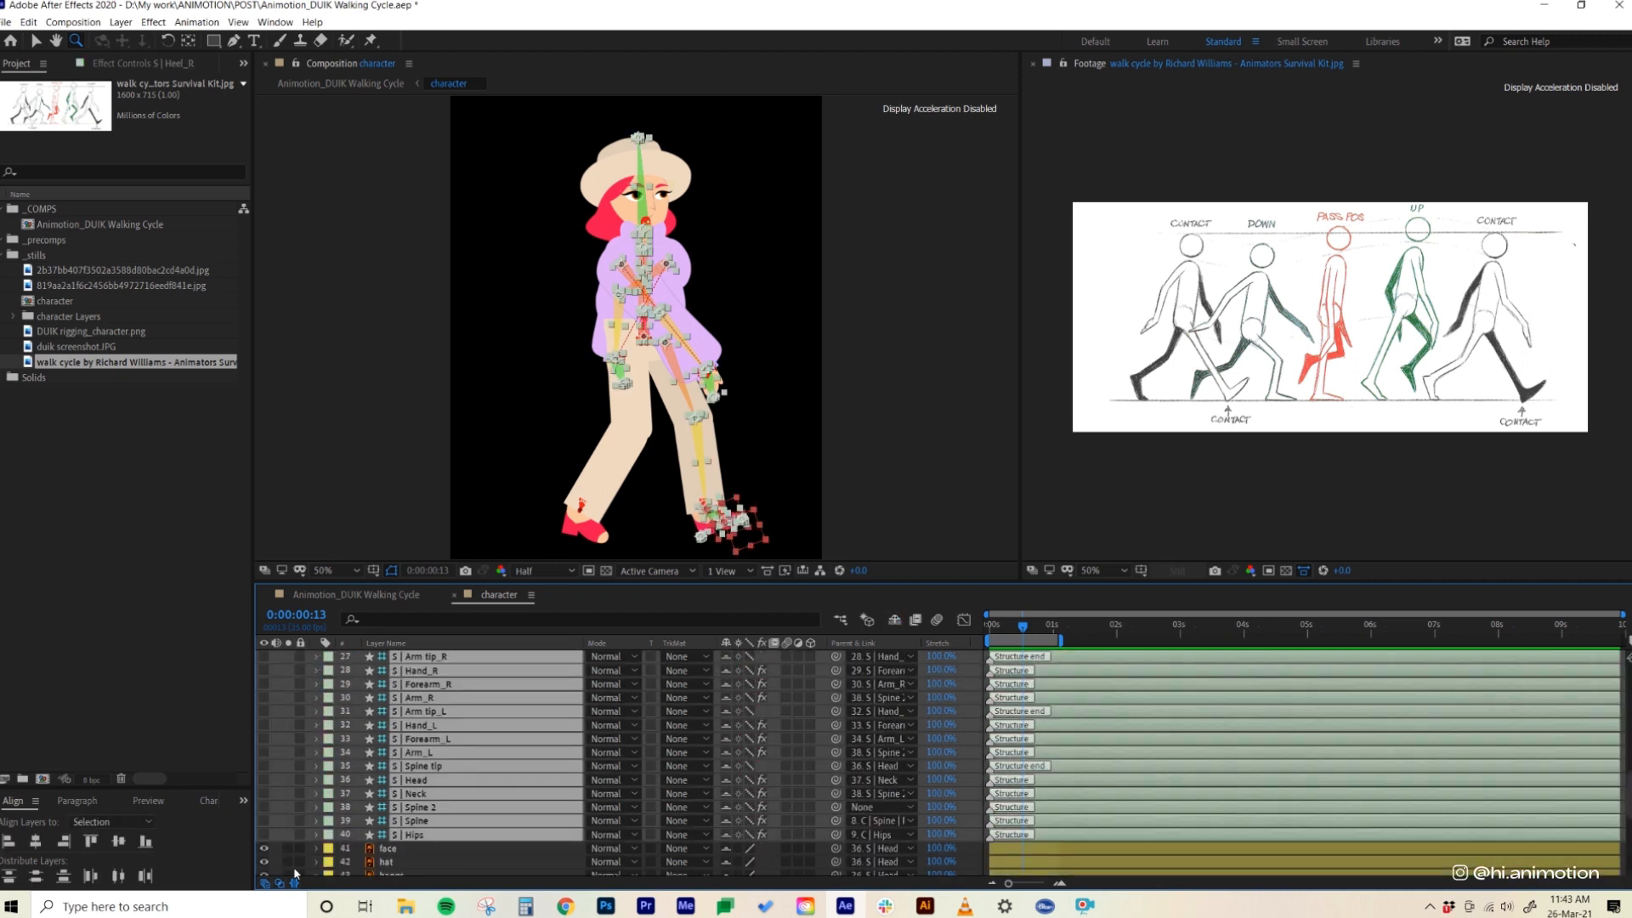
left_click(897, 620)
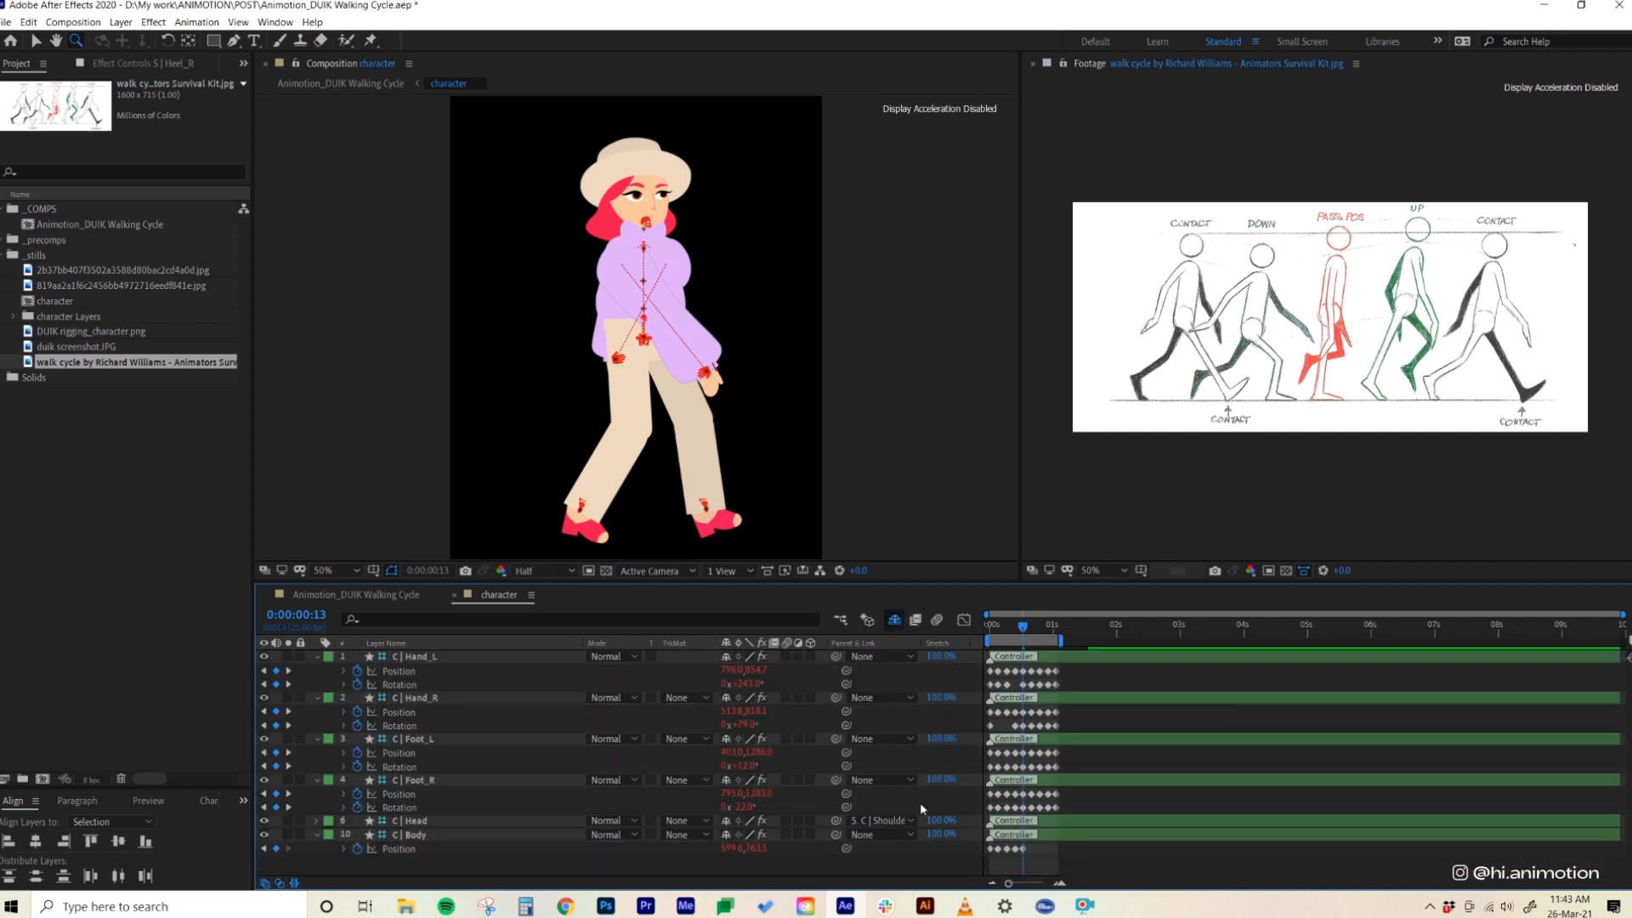
- Preview the walk without the bones and stretch all controller keyframes in time to span about 1.5 seconds
left_click(1038, 871)
key("space")
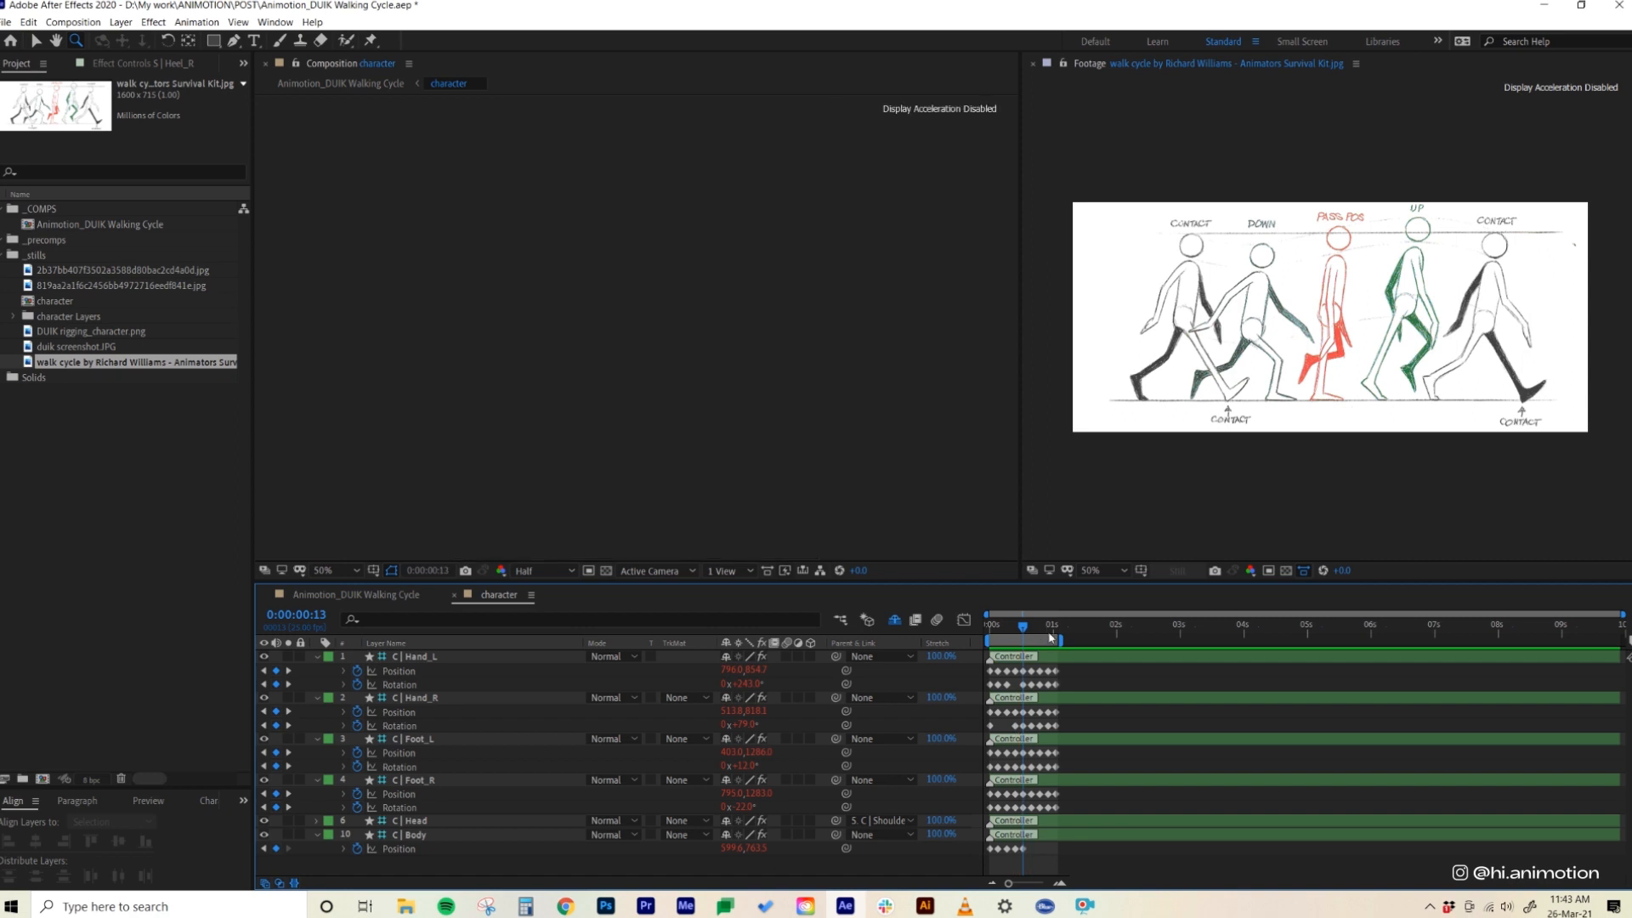
left_click_drag(1061, 640, 961, 875)
left_click_drag(1056, 811, 1081, 810)
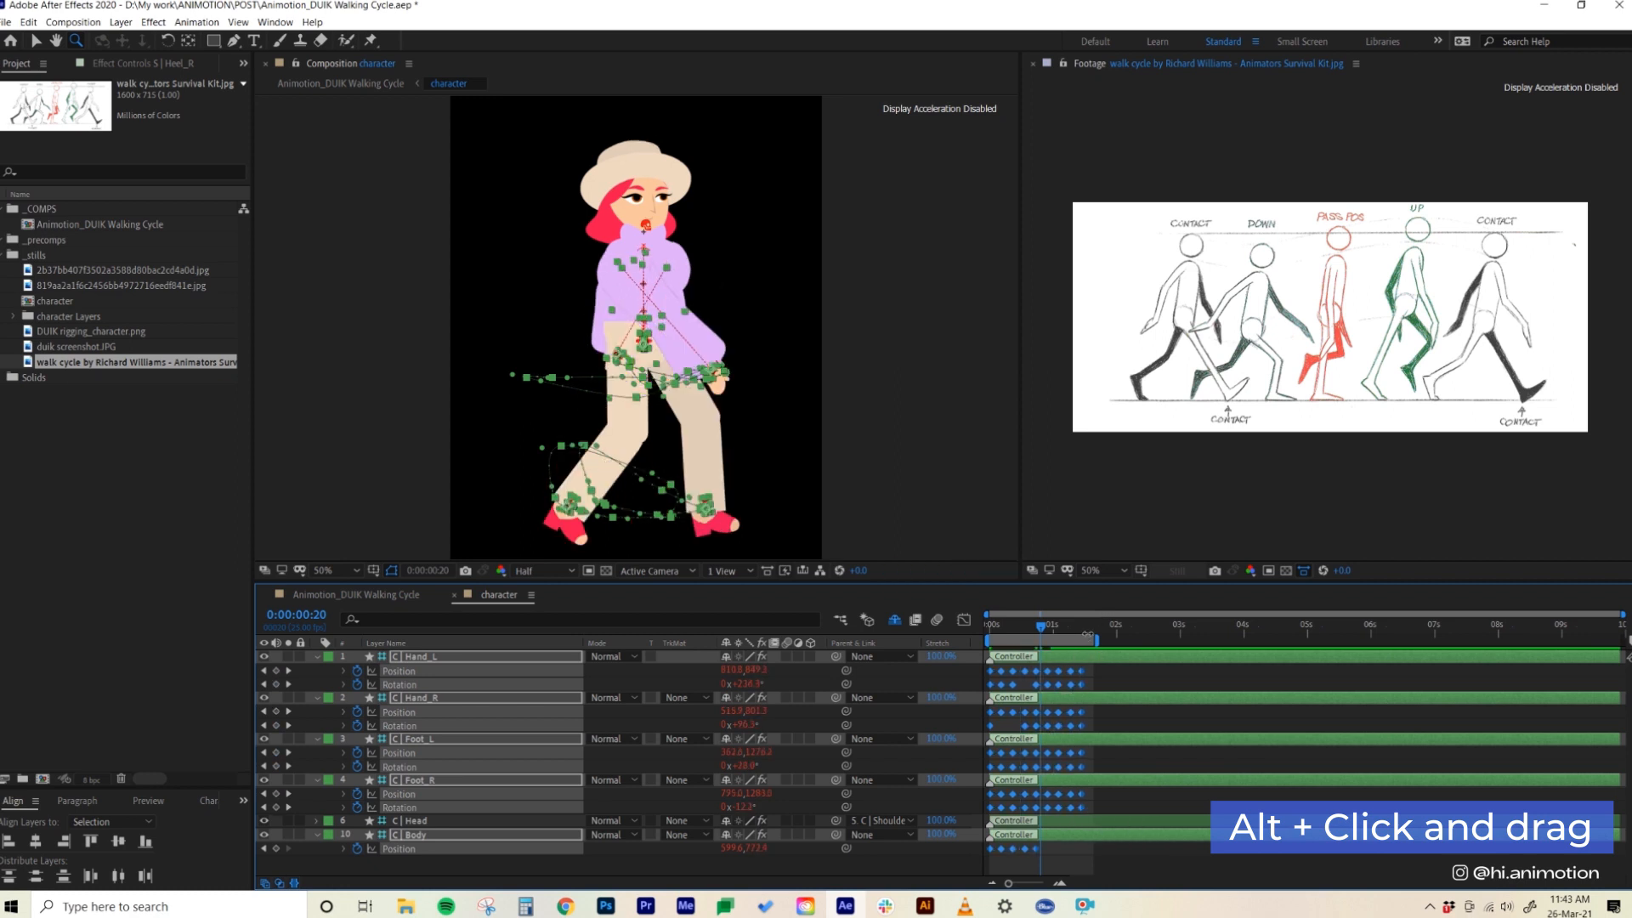
- End the work area at the last walk-cycle keyframes, about 1.5 seconds in, and preview the cycle
left_click(1085, 626)
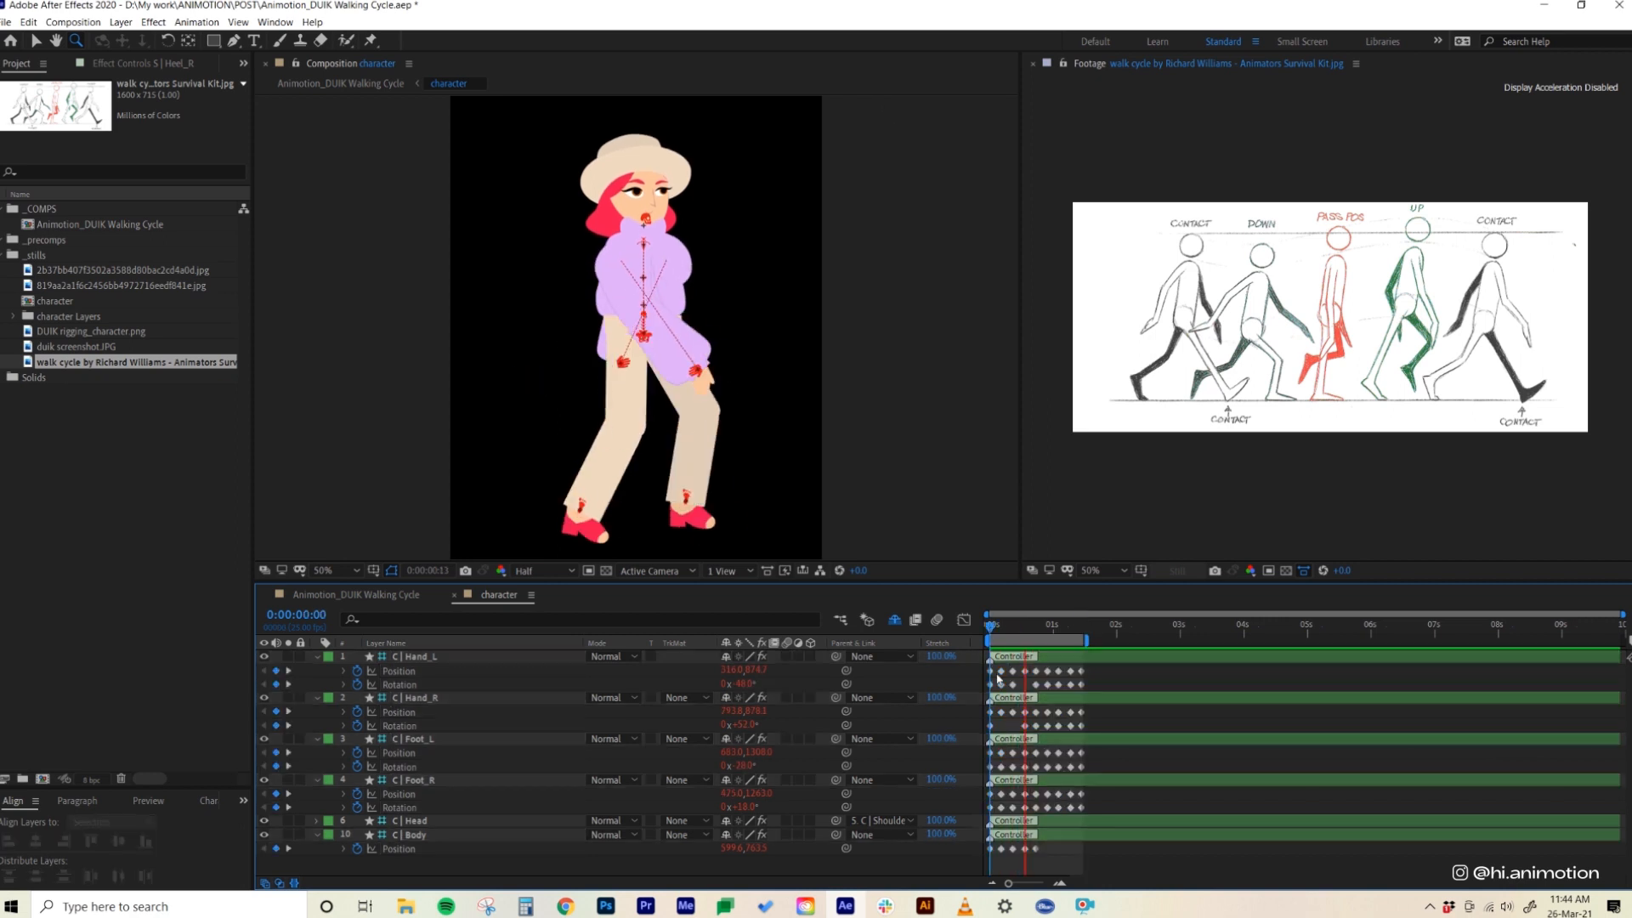
key("space")
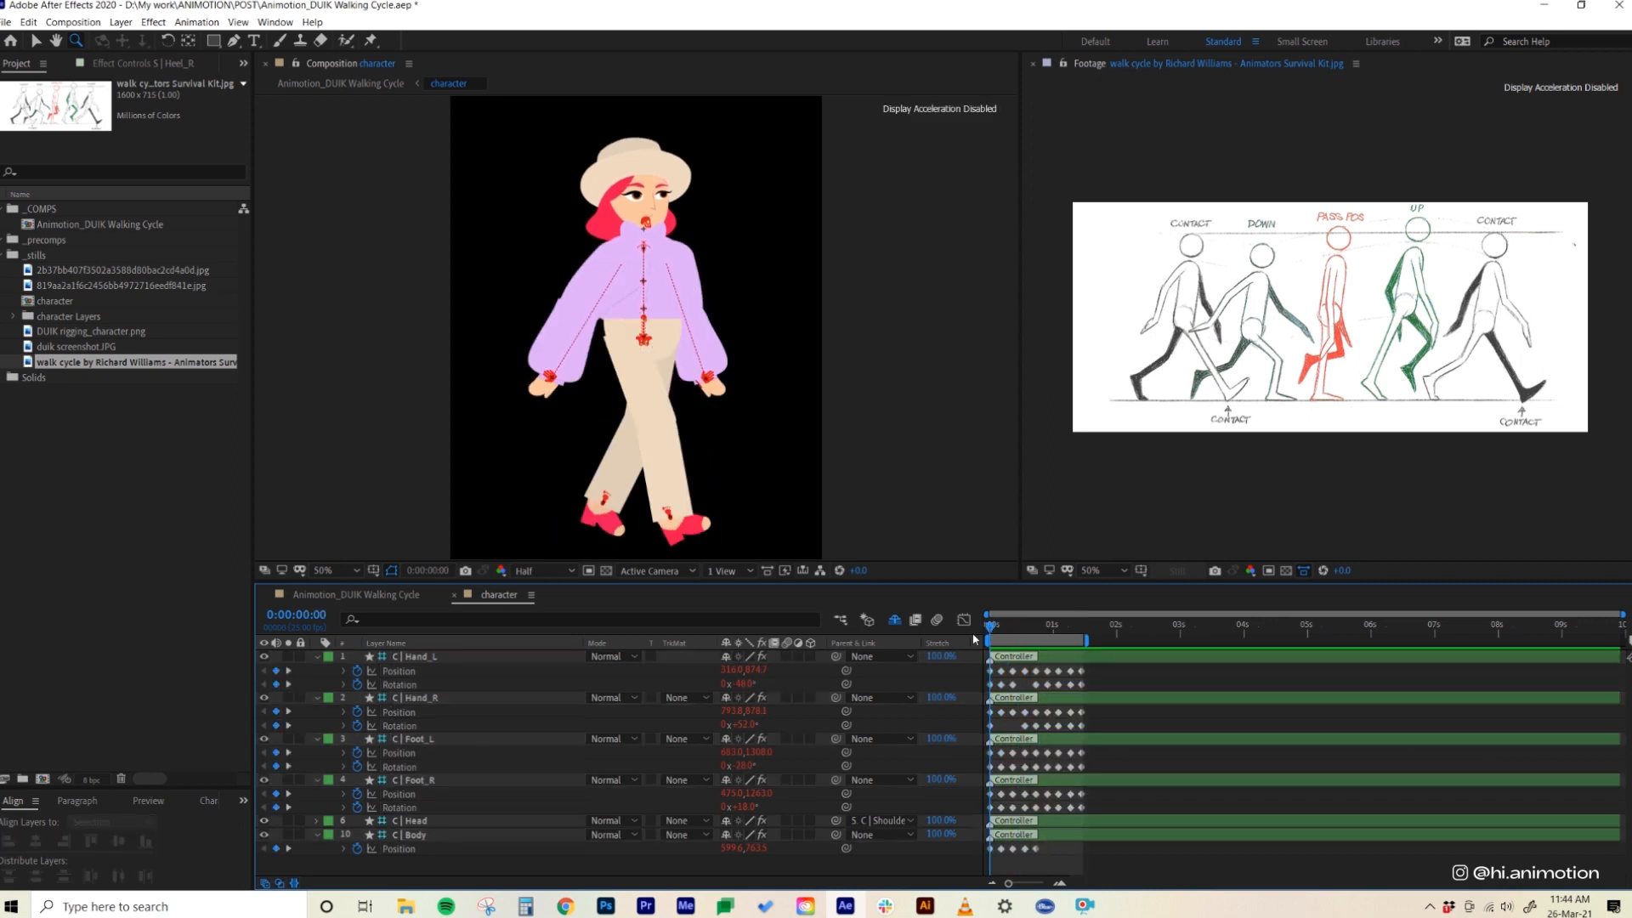
- Select the Hand_L controller and examine its motion frame by frame between 0:00:00:00 and 0:00:00:05
key("v")
left_click(550, 376)
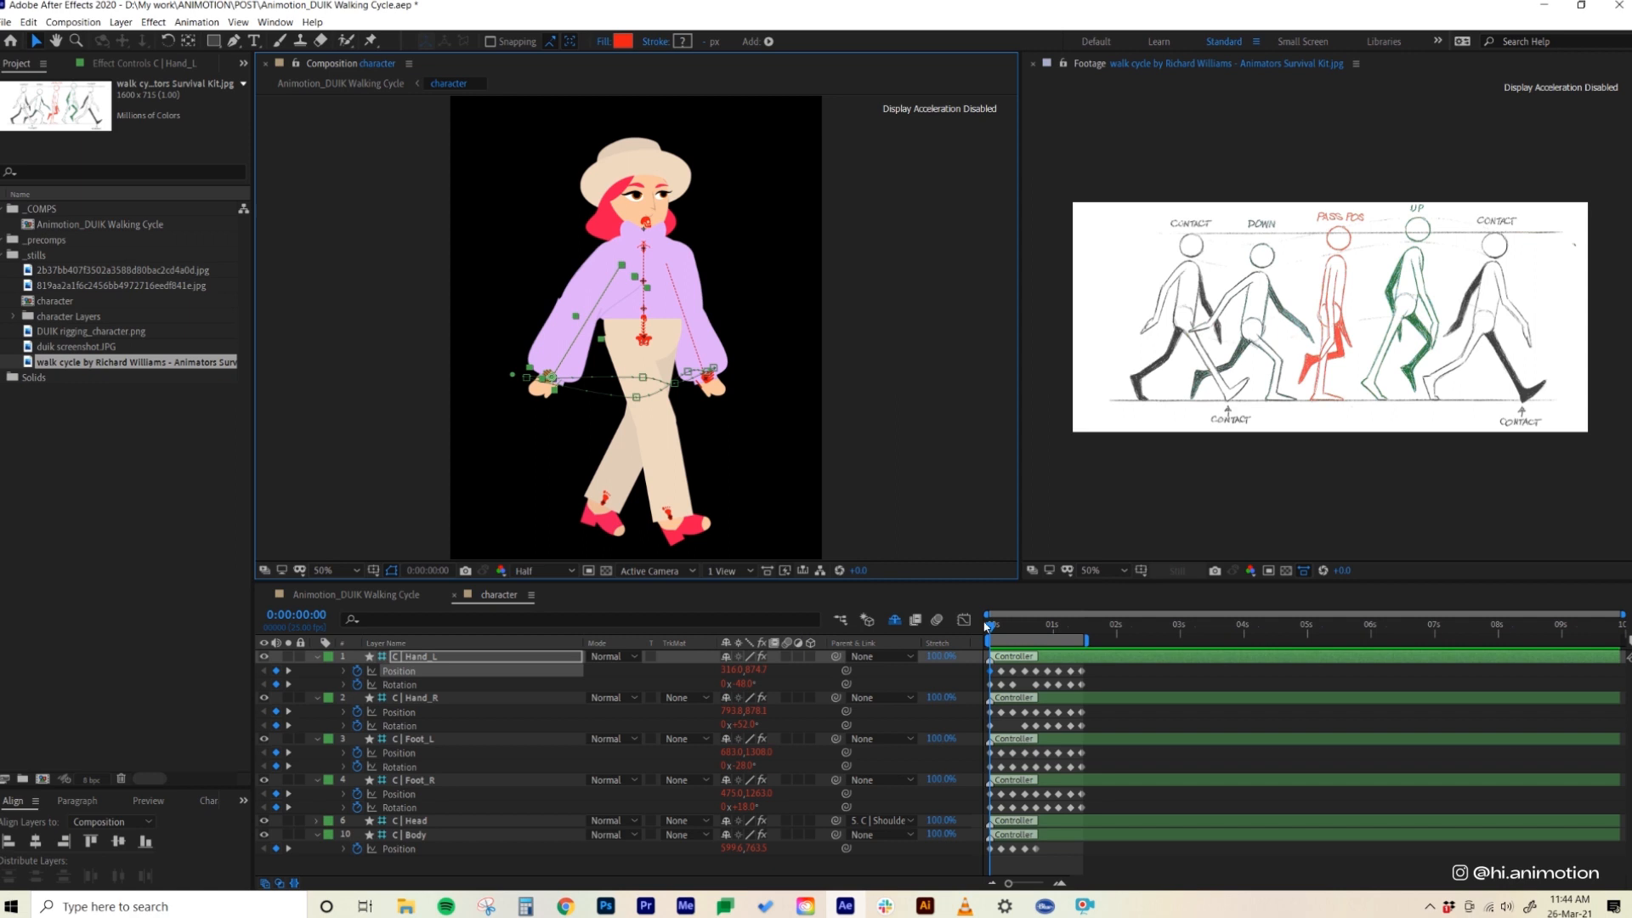
key("equal")
key("equal")
key("space")
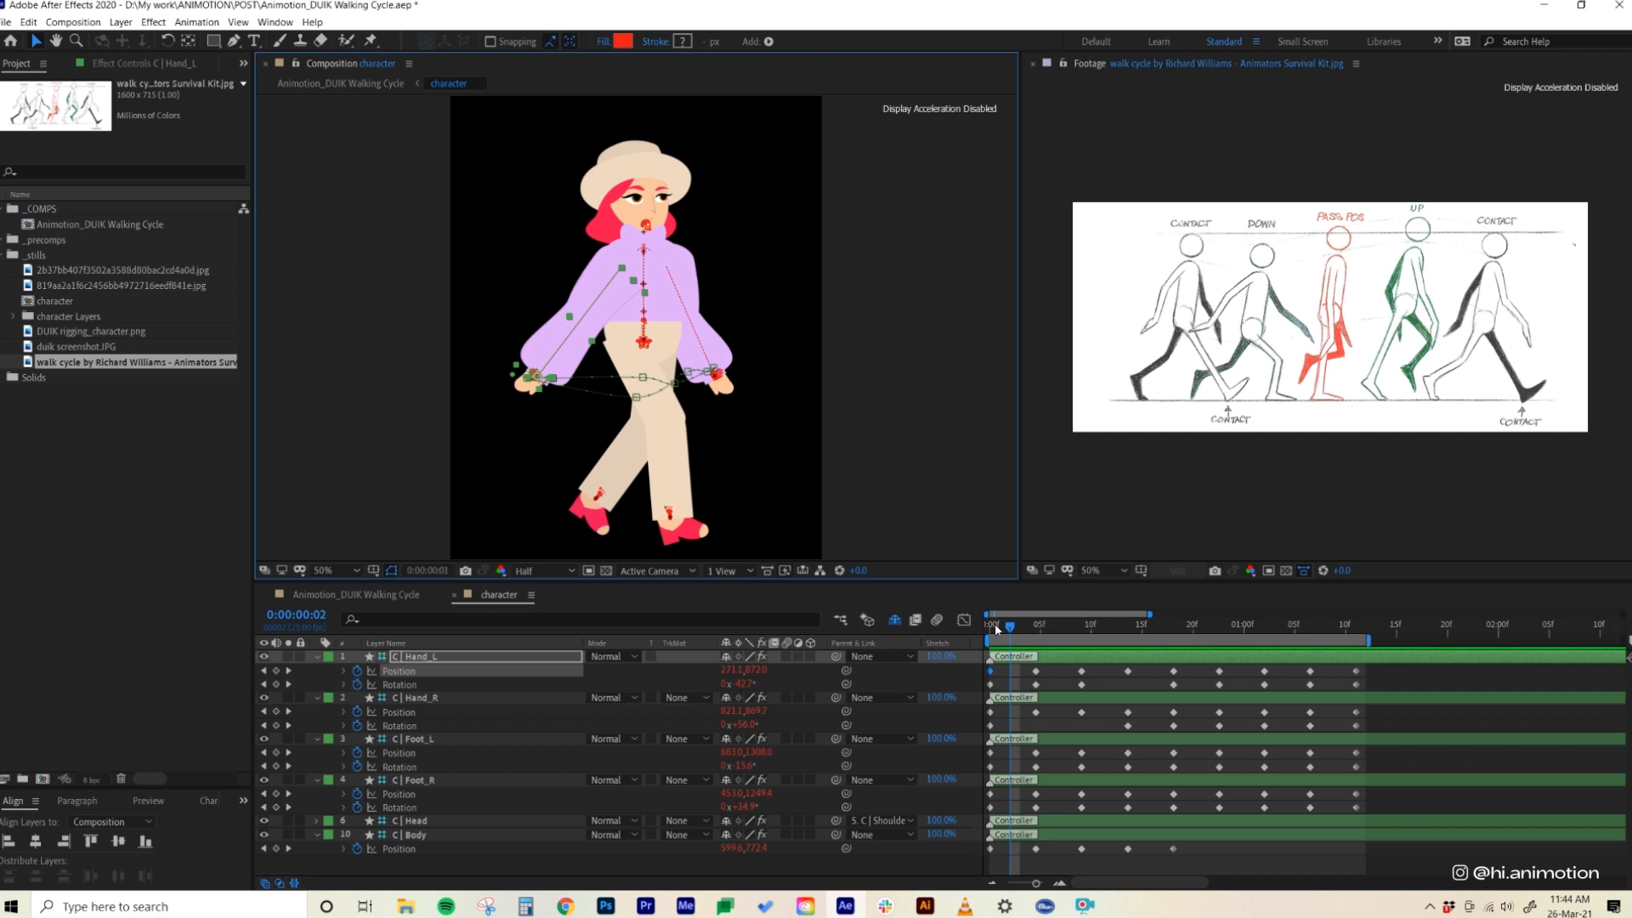
key("Page_Up")
key("Page_Up")
key("Page_Down")
key("Page_Down")
key("Page_Up")
key("Page_Up")
key("Page_Down")
key("Page_Down")
key("Page_Down")
key("Page_Down")
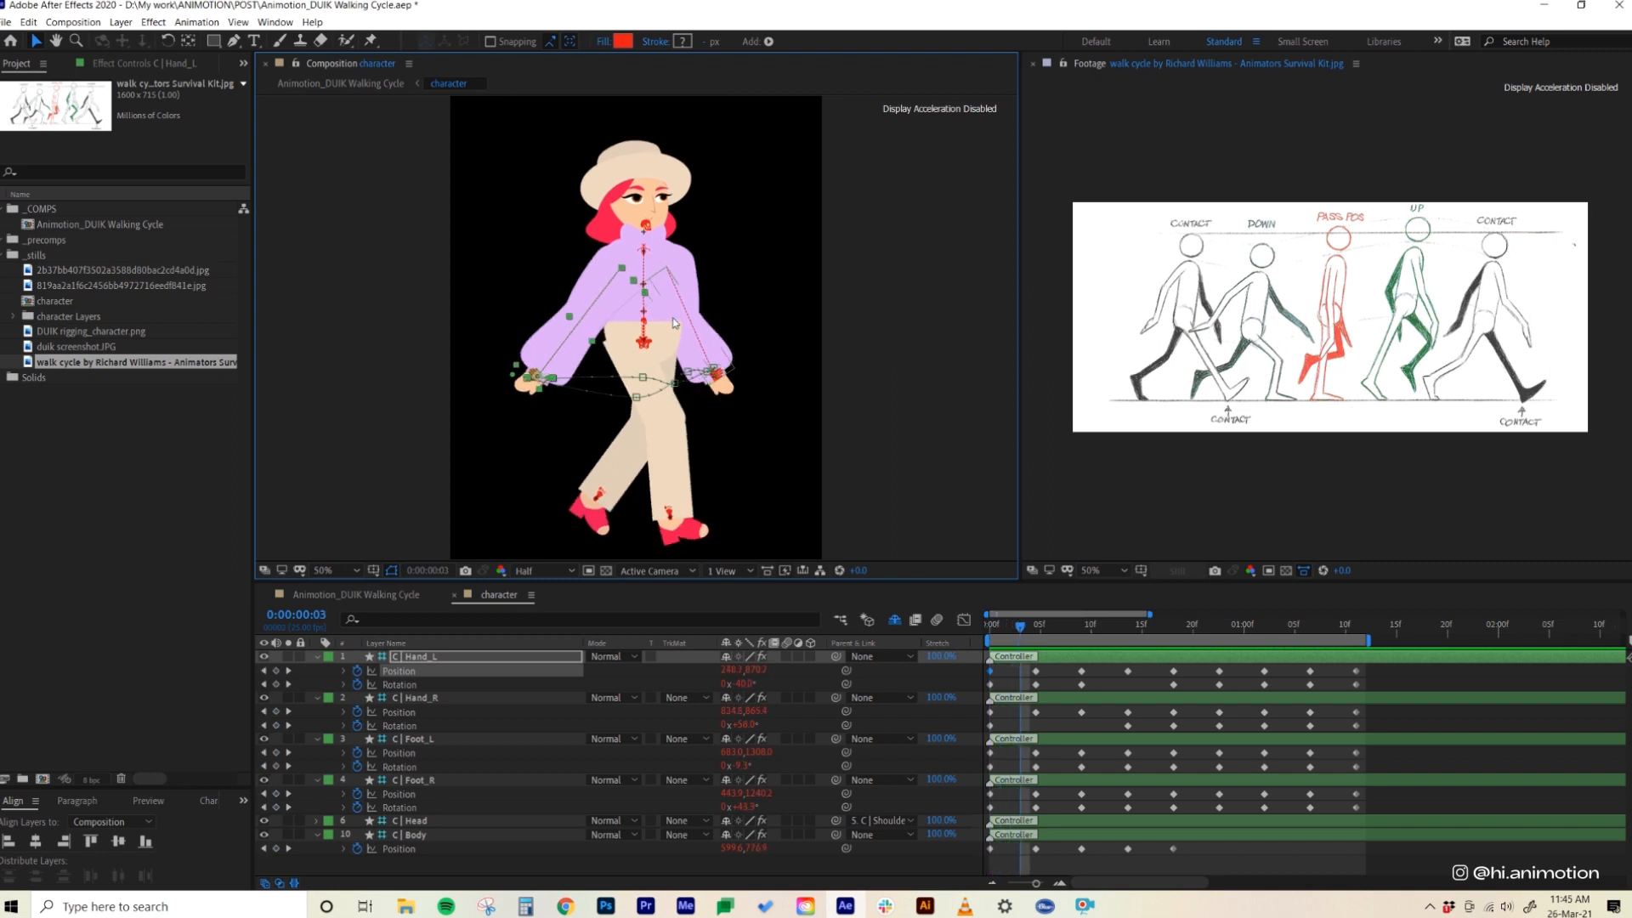
key("Page_Down")
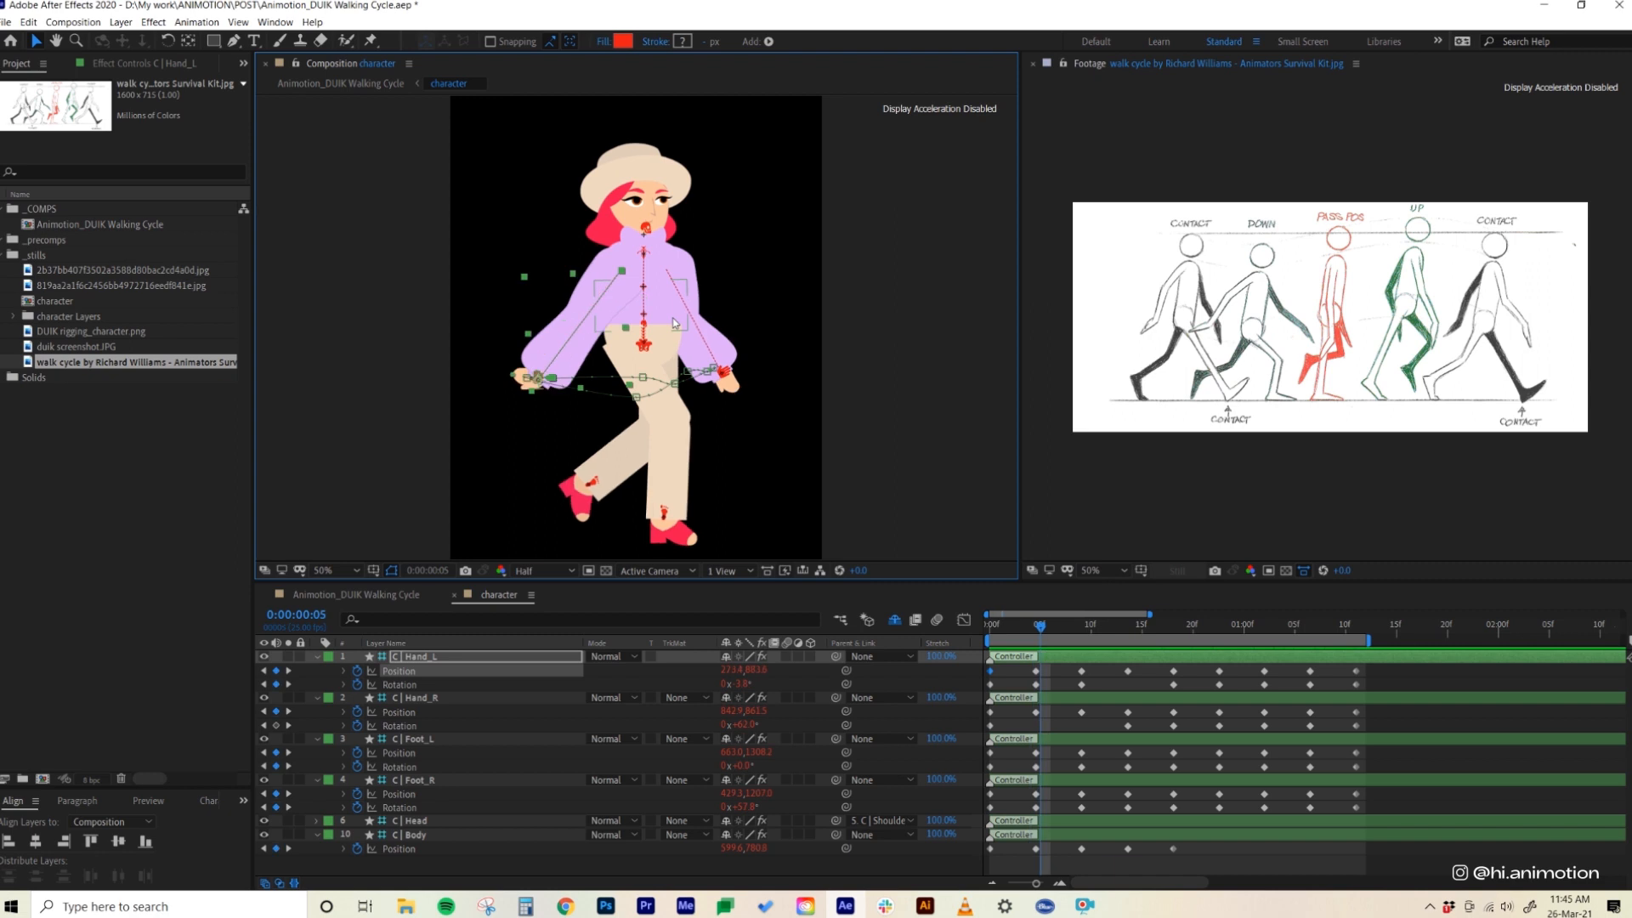
key("Page_Up")
key("Page_Down")
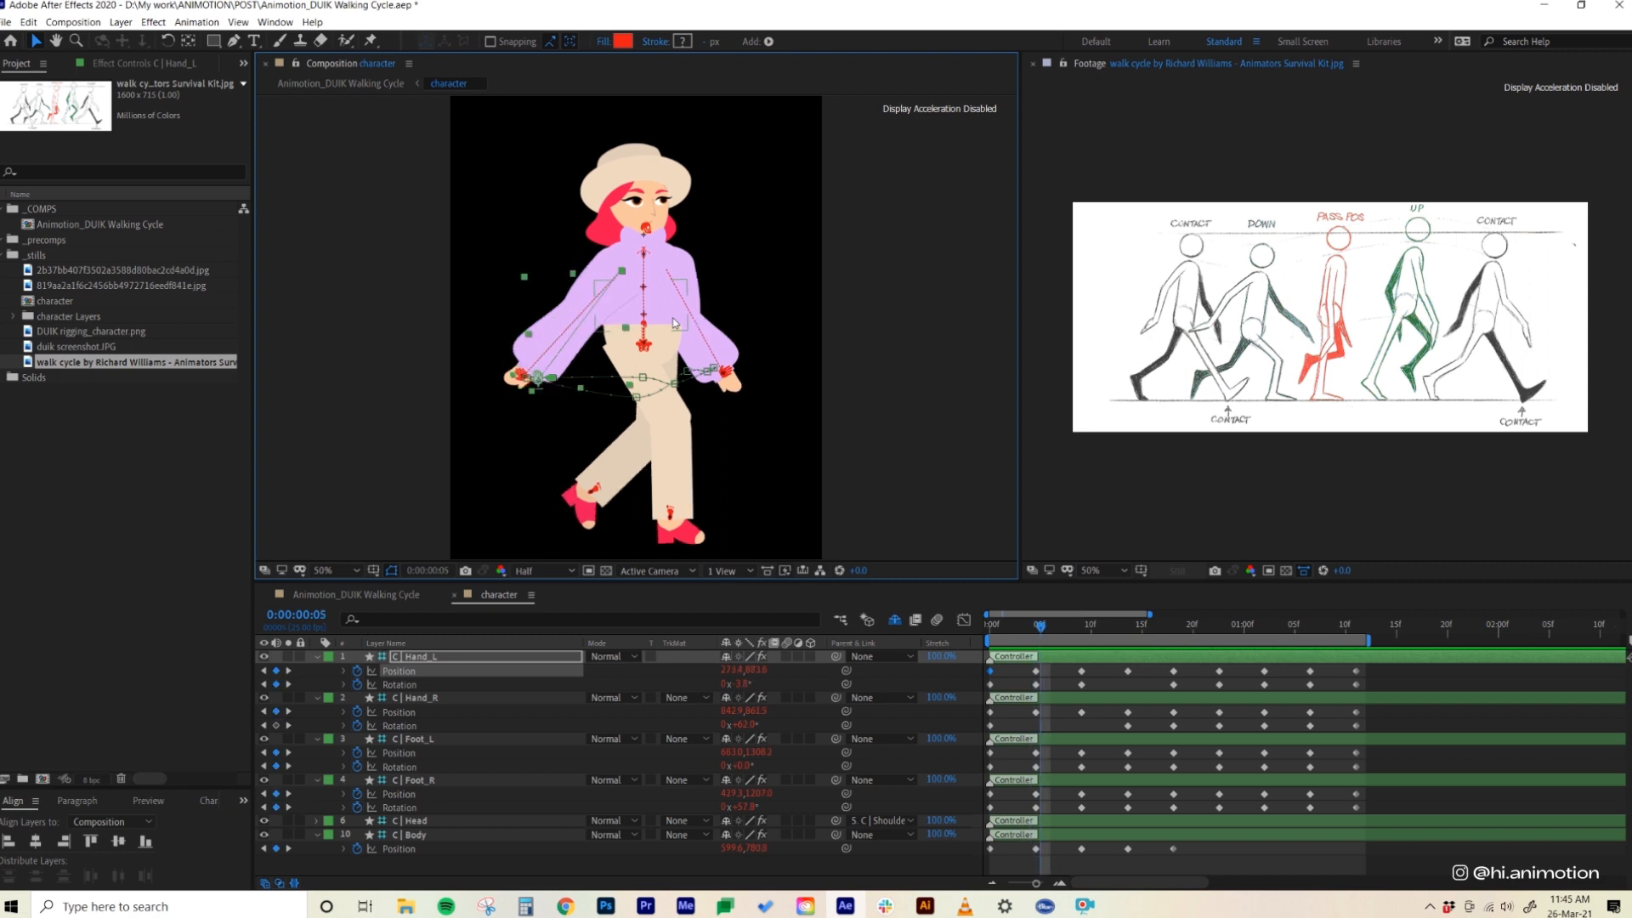
key("Page_Up")
key("Page_Down")
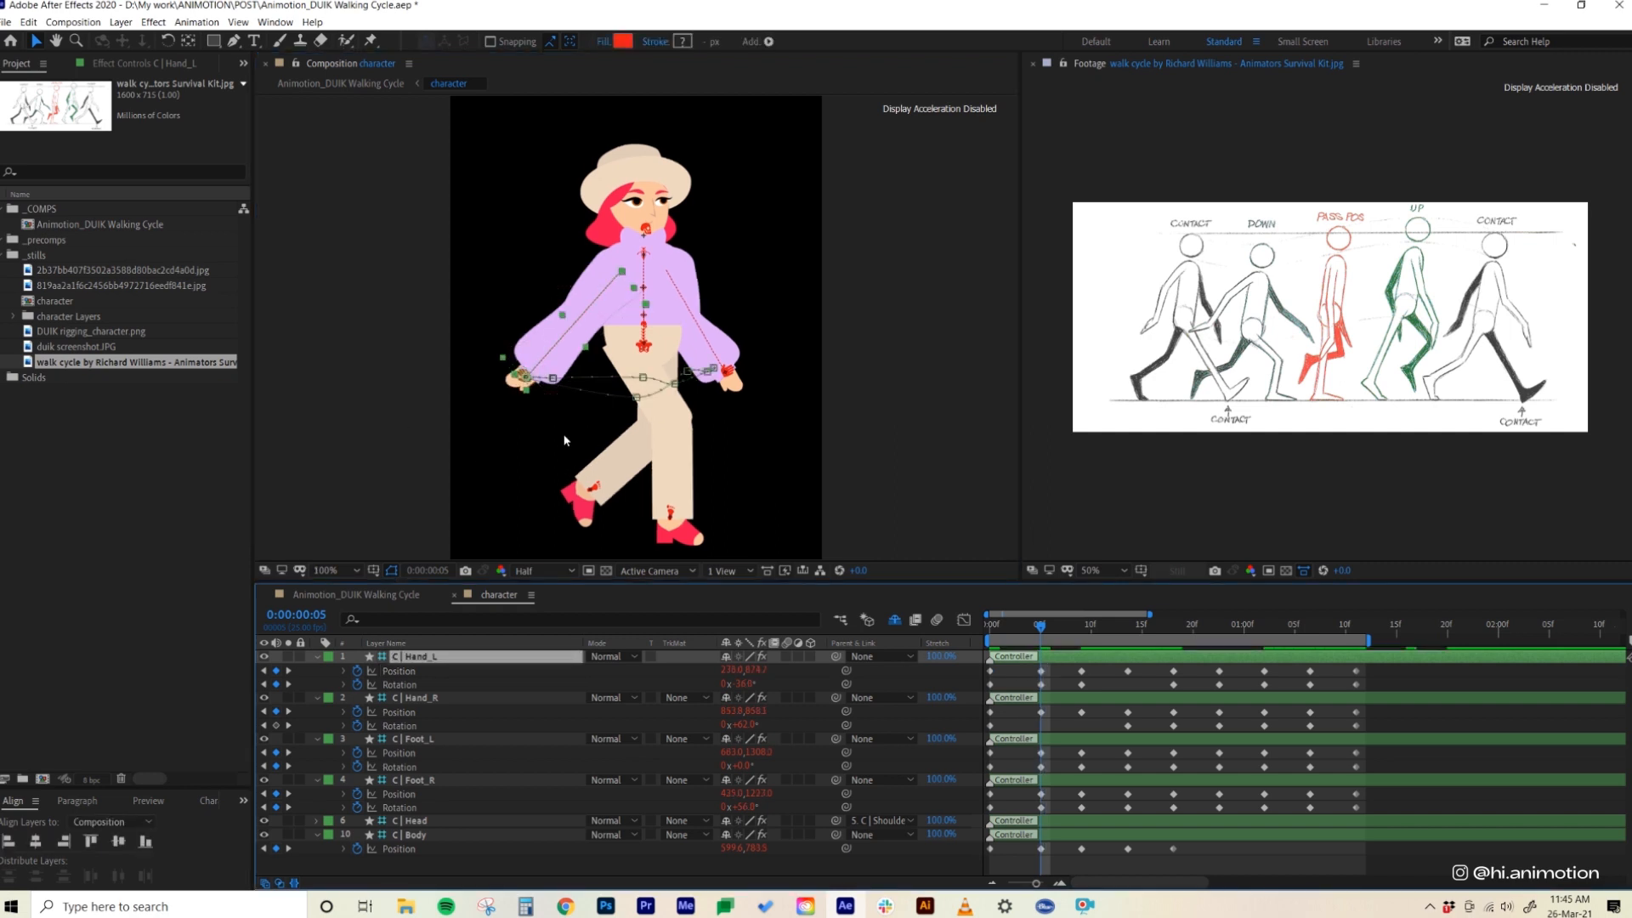
- Nudge the Hand_L controller slightly up and toward the body at 0:00:00:05 and preview the walk
scroll(565, 436, "up", 1)
left_click_drag(417, 428, 427, 421)
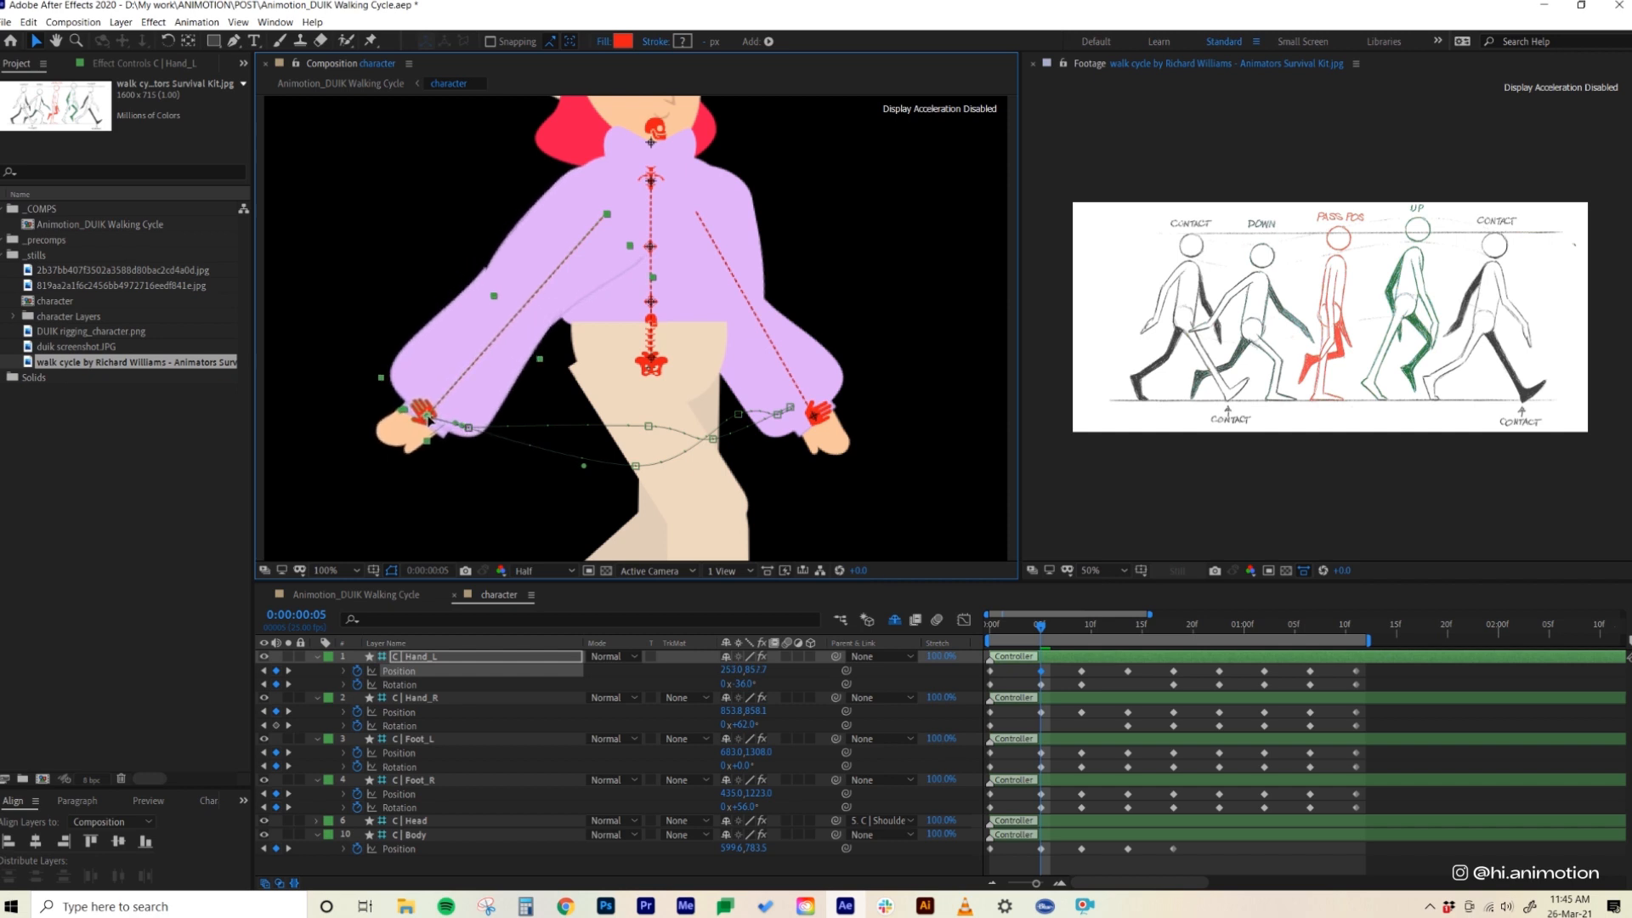
left_click(1067, 672)
scroll(720, 411, "down", 1)
key("space")
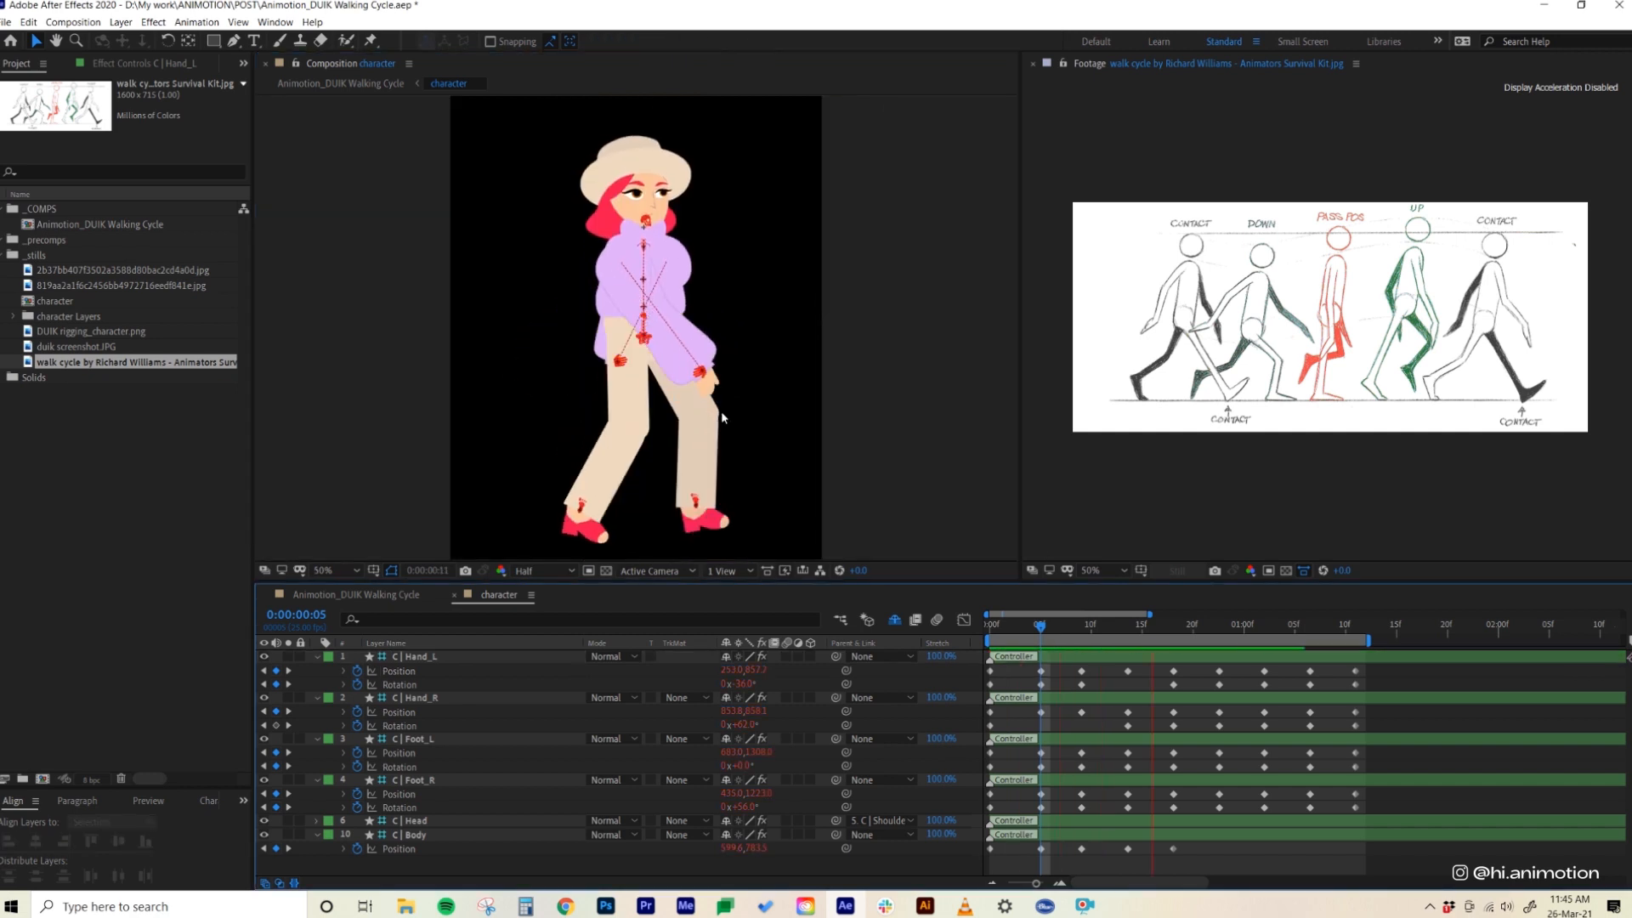
- Select all Position keyframes of Hand_L, Hand_R, Foot_L, Foot_R and Body
mouse_move(1002, 628)
left_mouse_down()
mouse_move(988, 640)
mouse_move(1065, 644)
mouse_move(996, 656)
left_mouse_up()
left_click(398, 671)
right_click(991, 670)
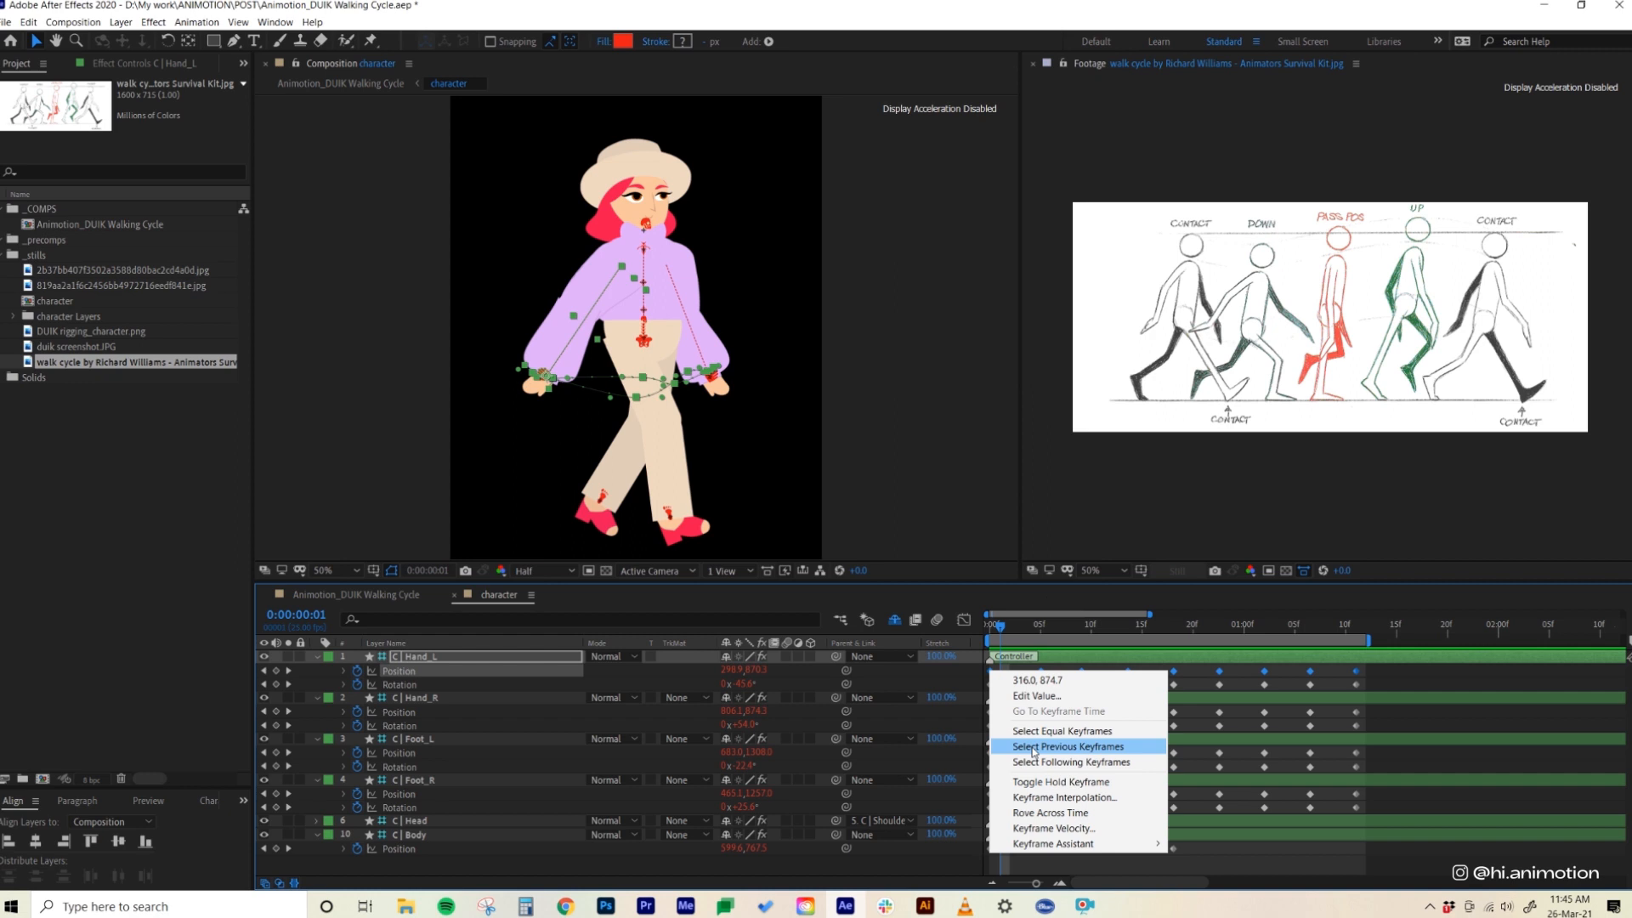
left_click(1054, 782)
left_click(212, 196)
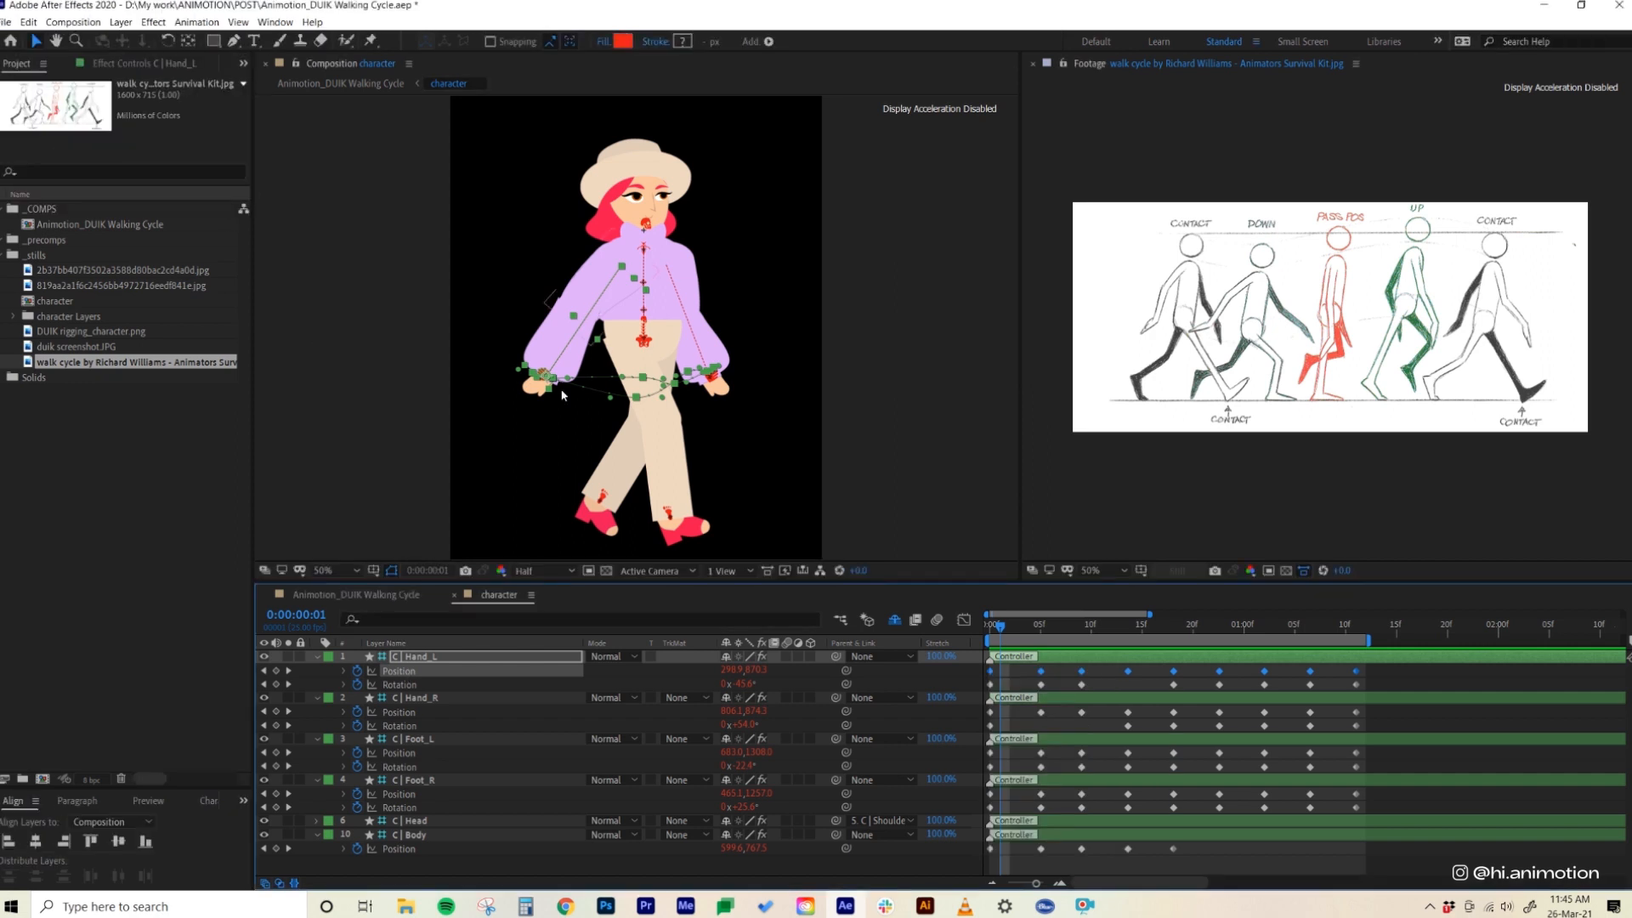
key("period")
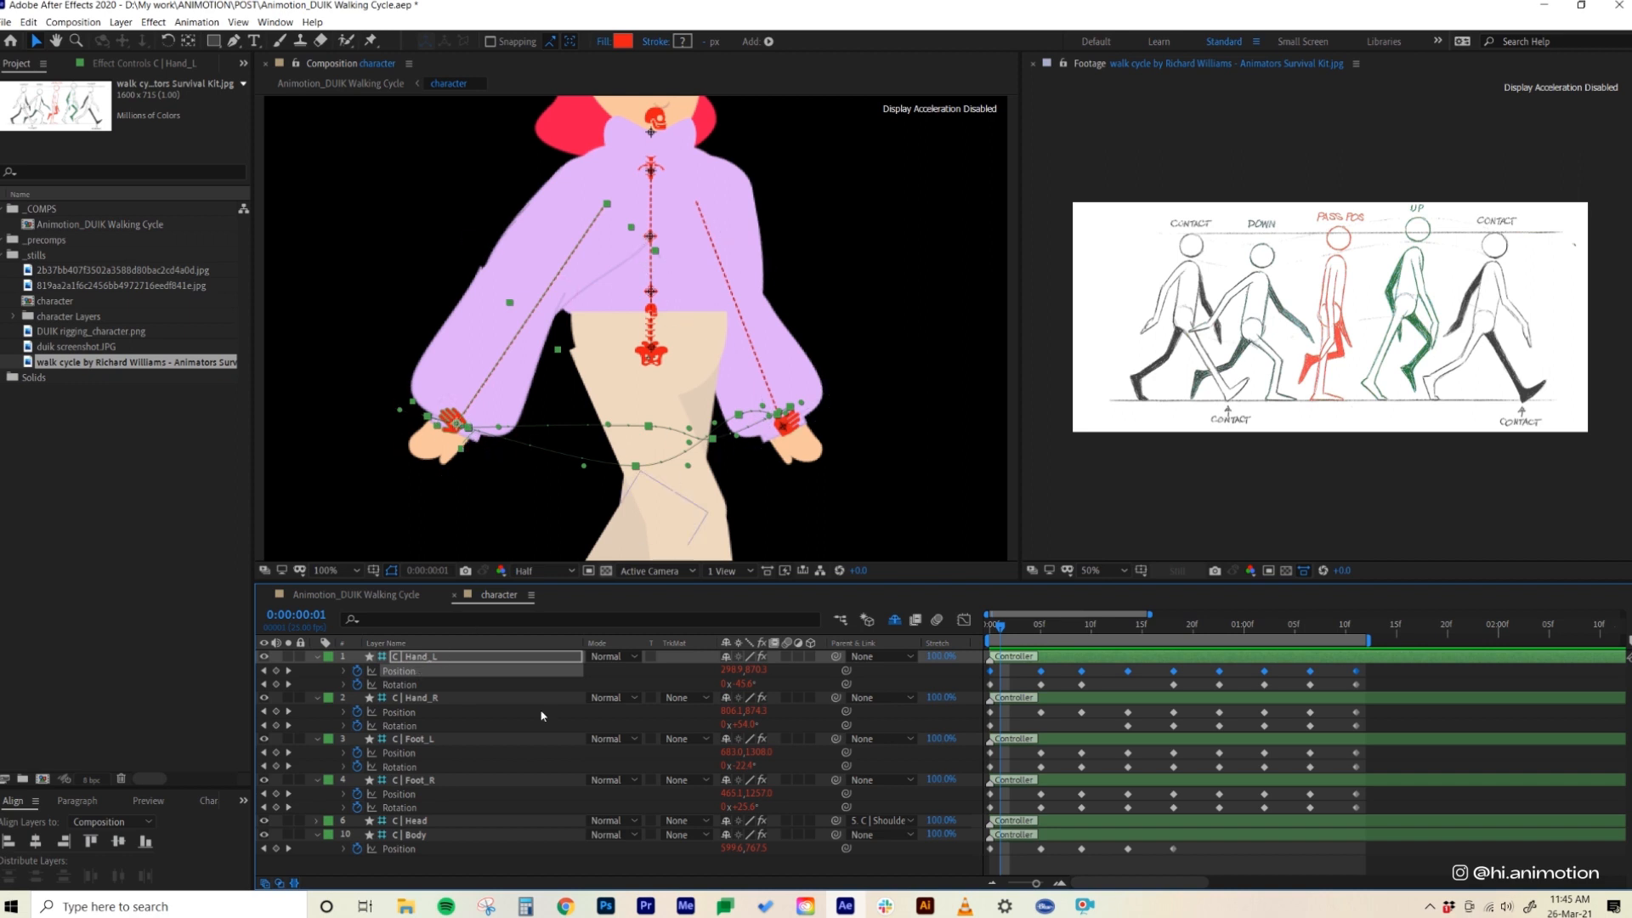
left_click(415, 712, "shift")
left_click(415, 753, "shift")
left_click(415, 793, "shift")
left_click(402, 849)
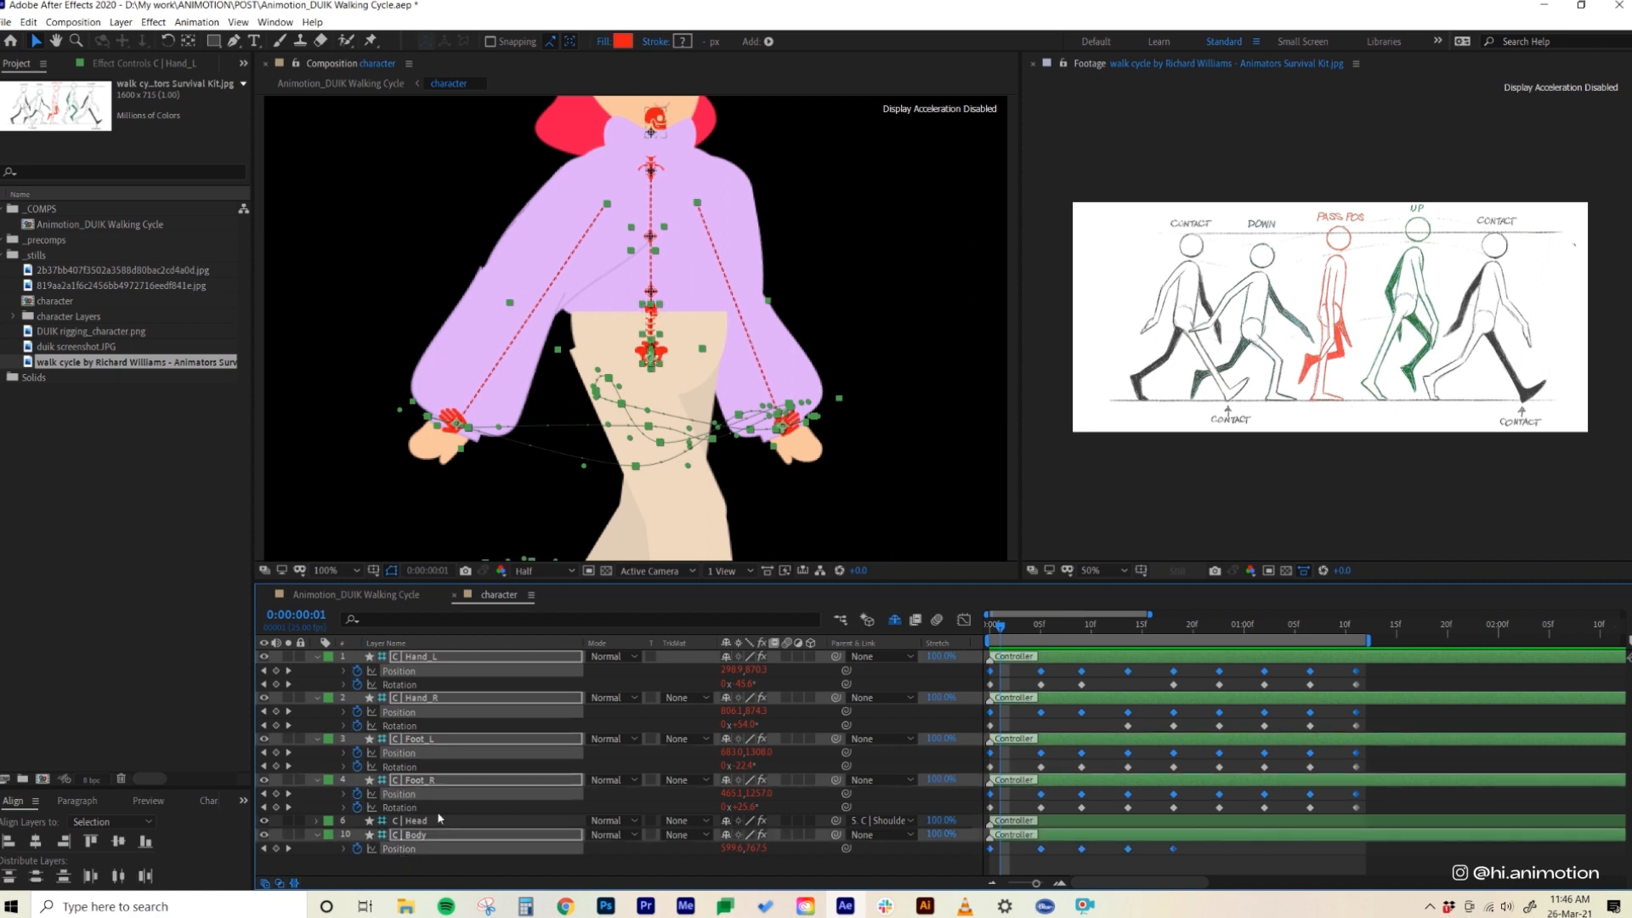
- Set the selected Position keyframes' spatial interpolation to Linear and preview the walk cycle
right_click(1082, 673)
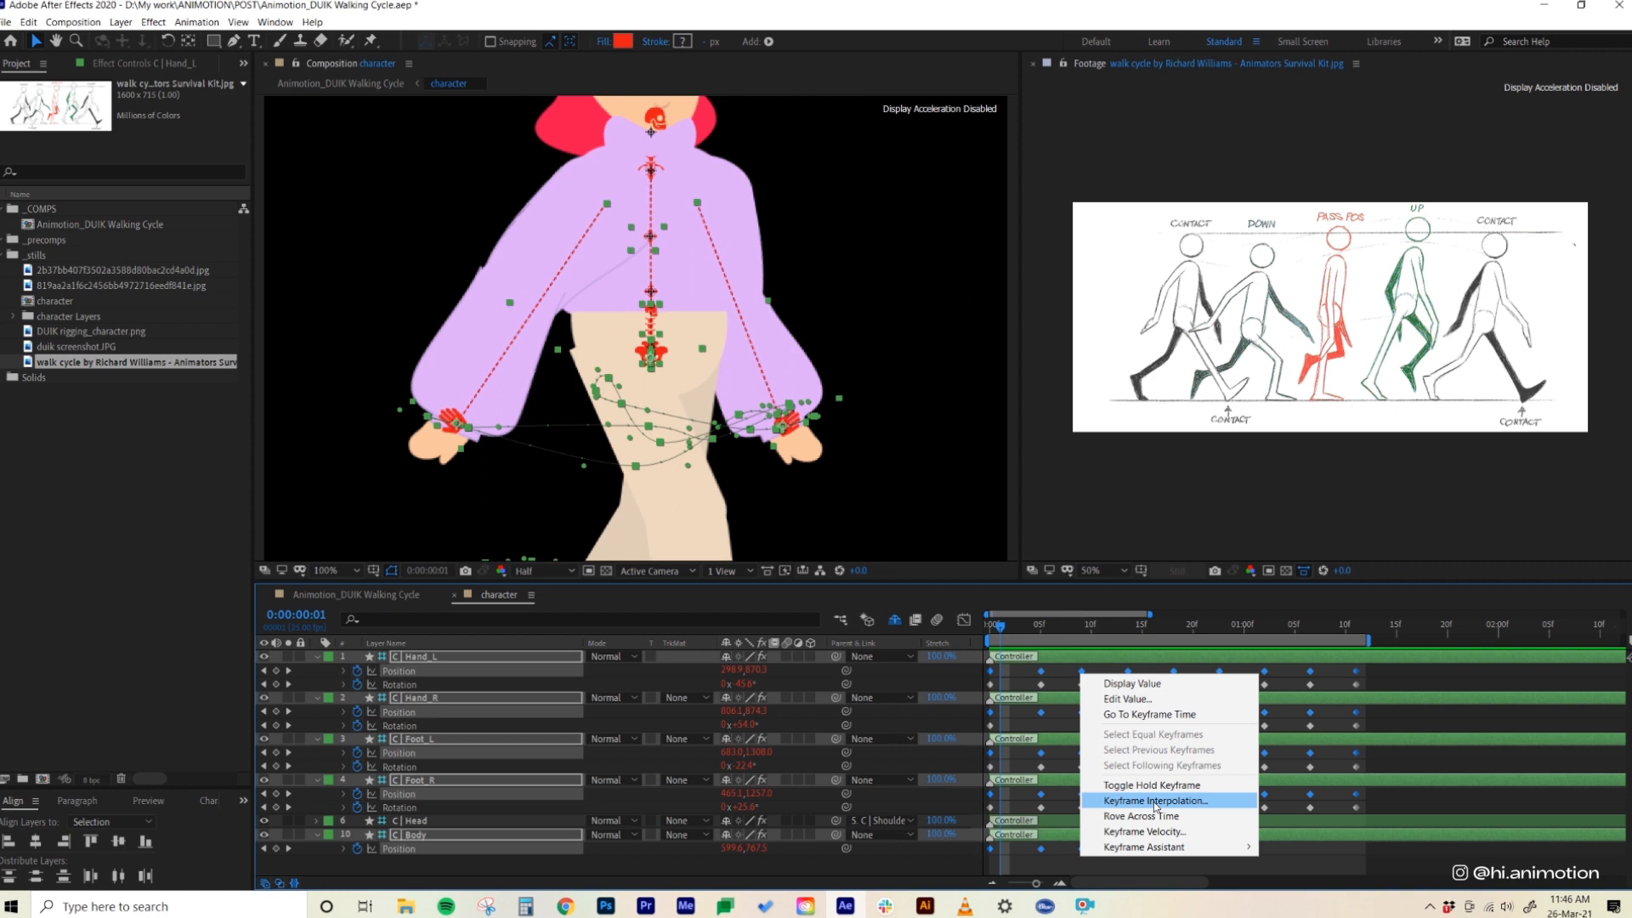
left_click(1221, 801)
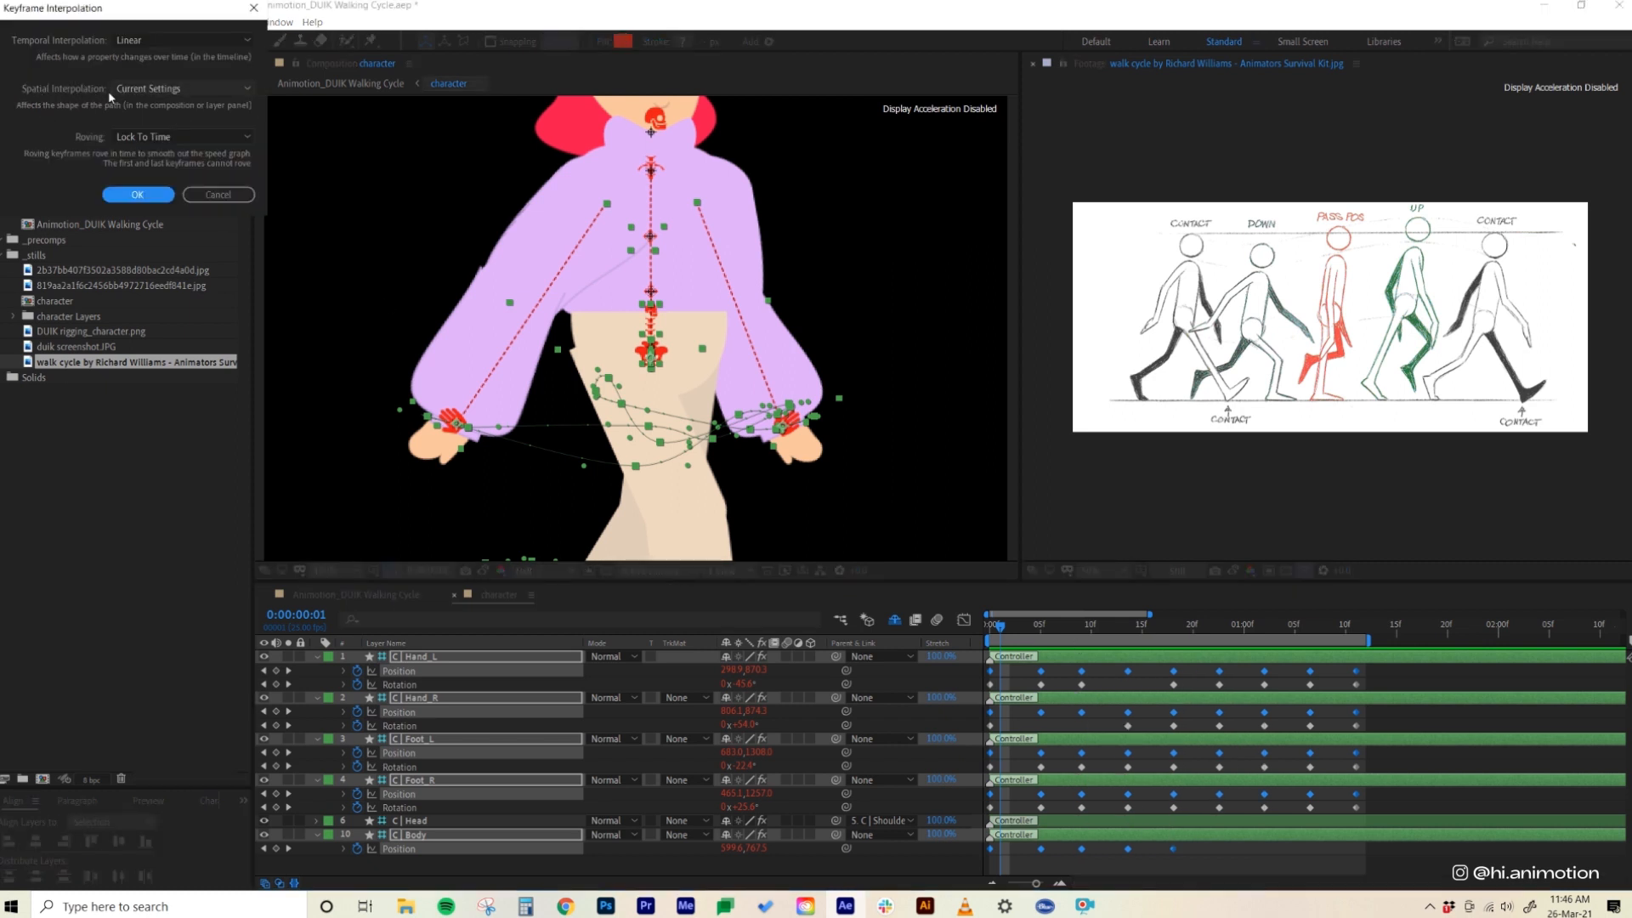
left_click(155, 90)
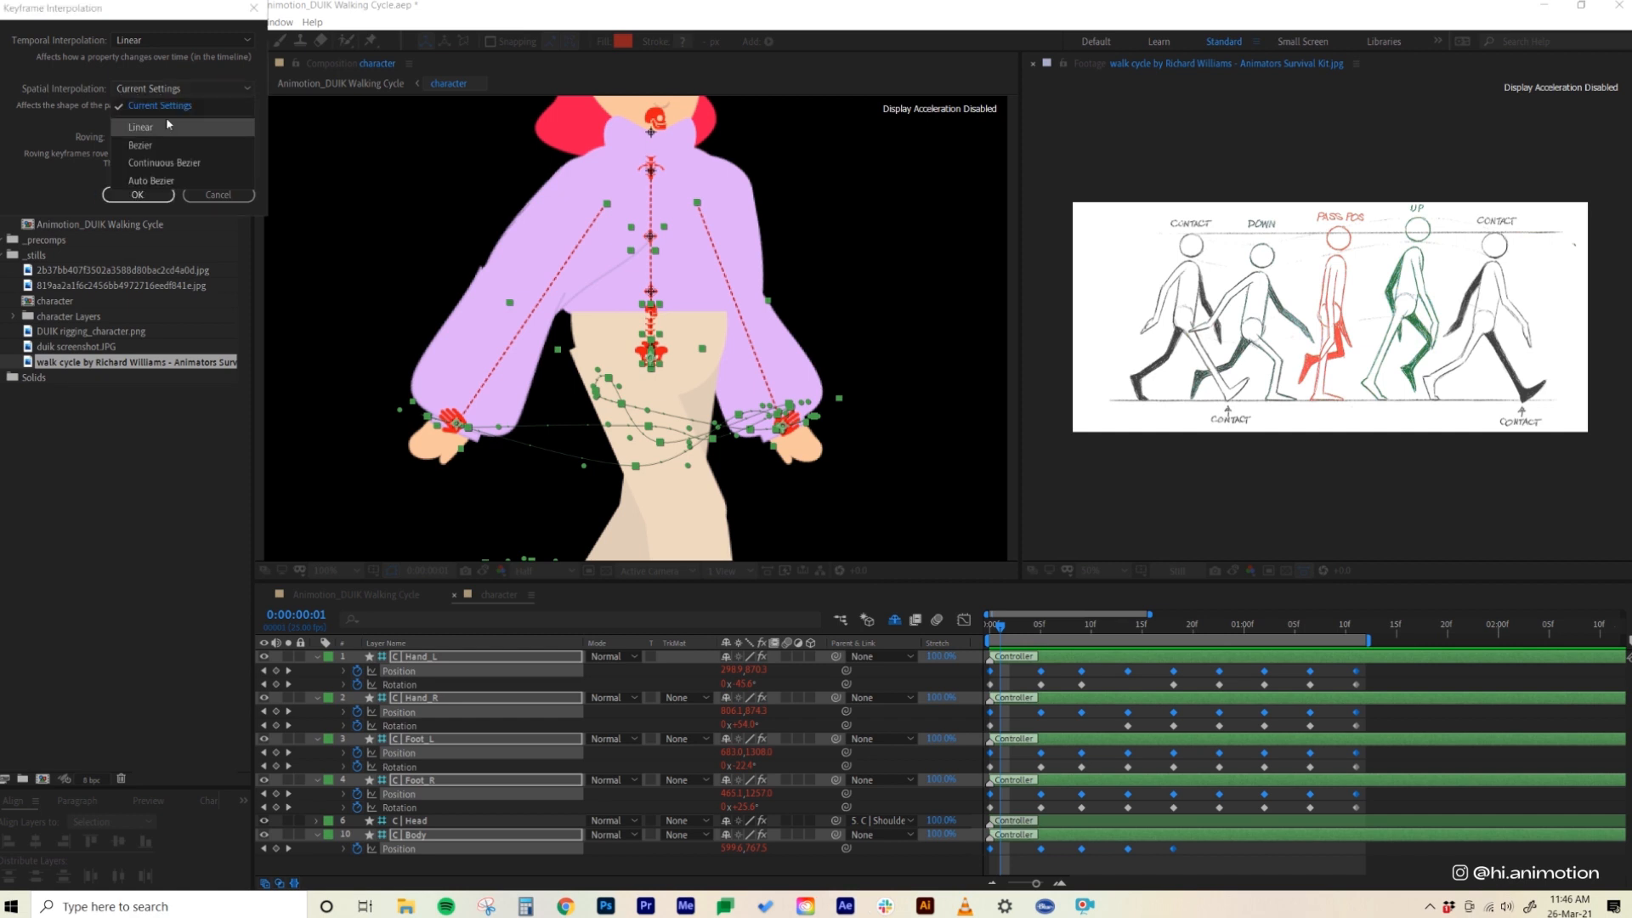
left_click(177, 128)
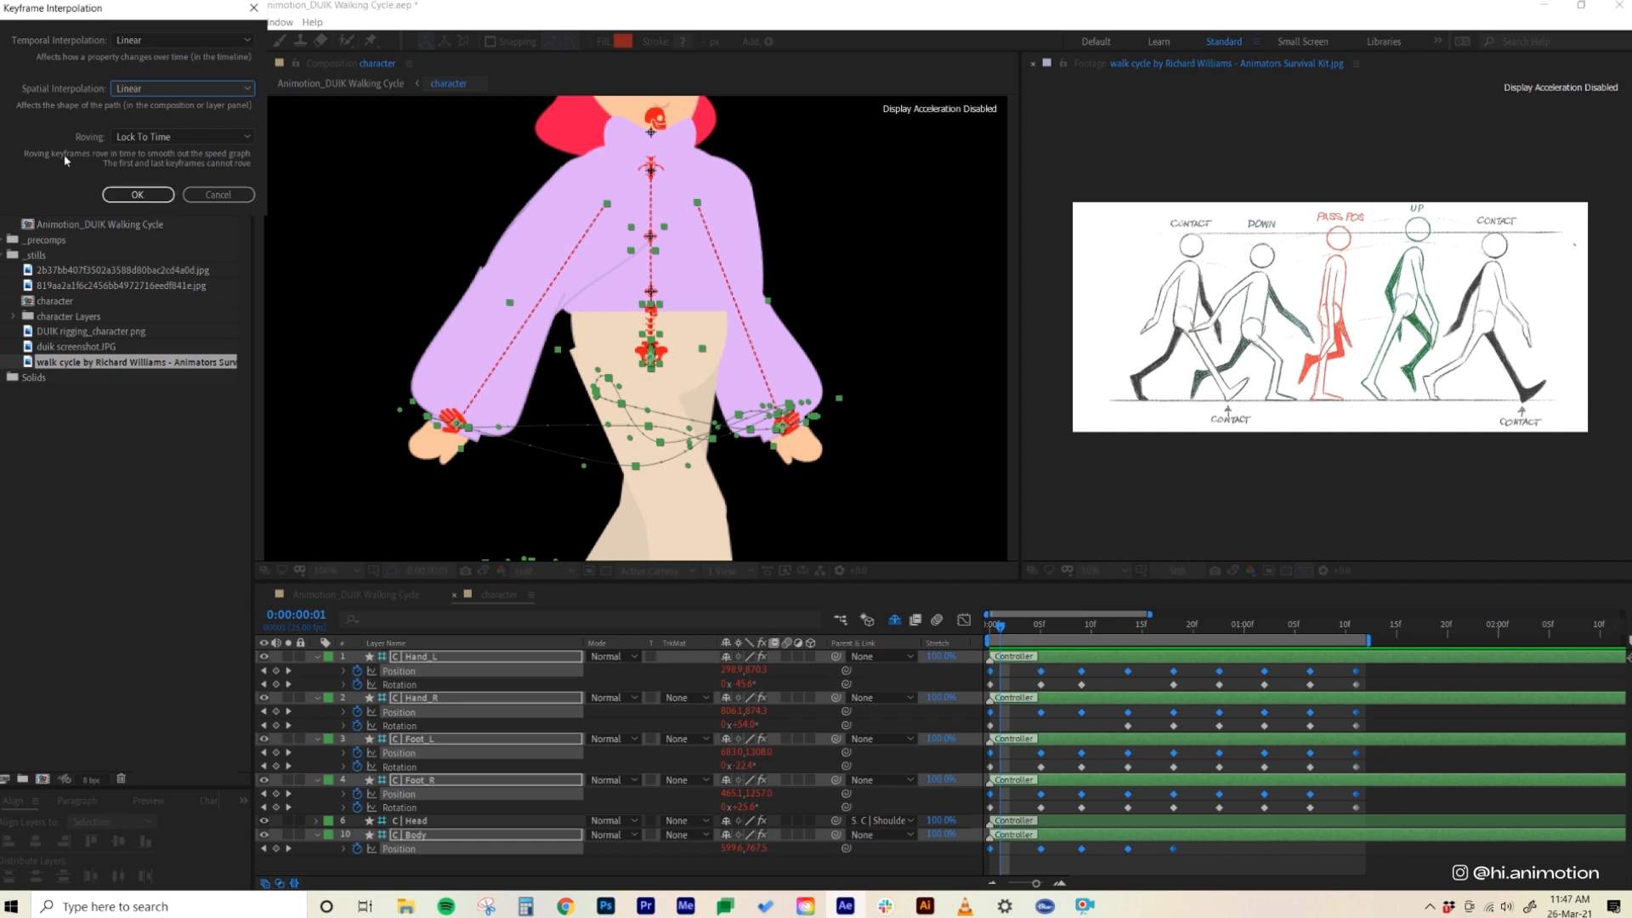
left_click(137, 194)
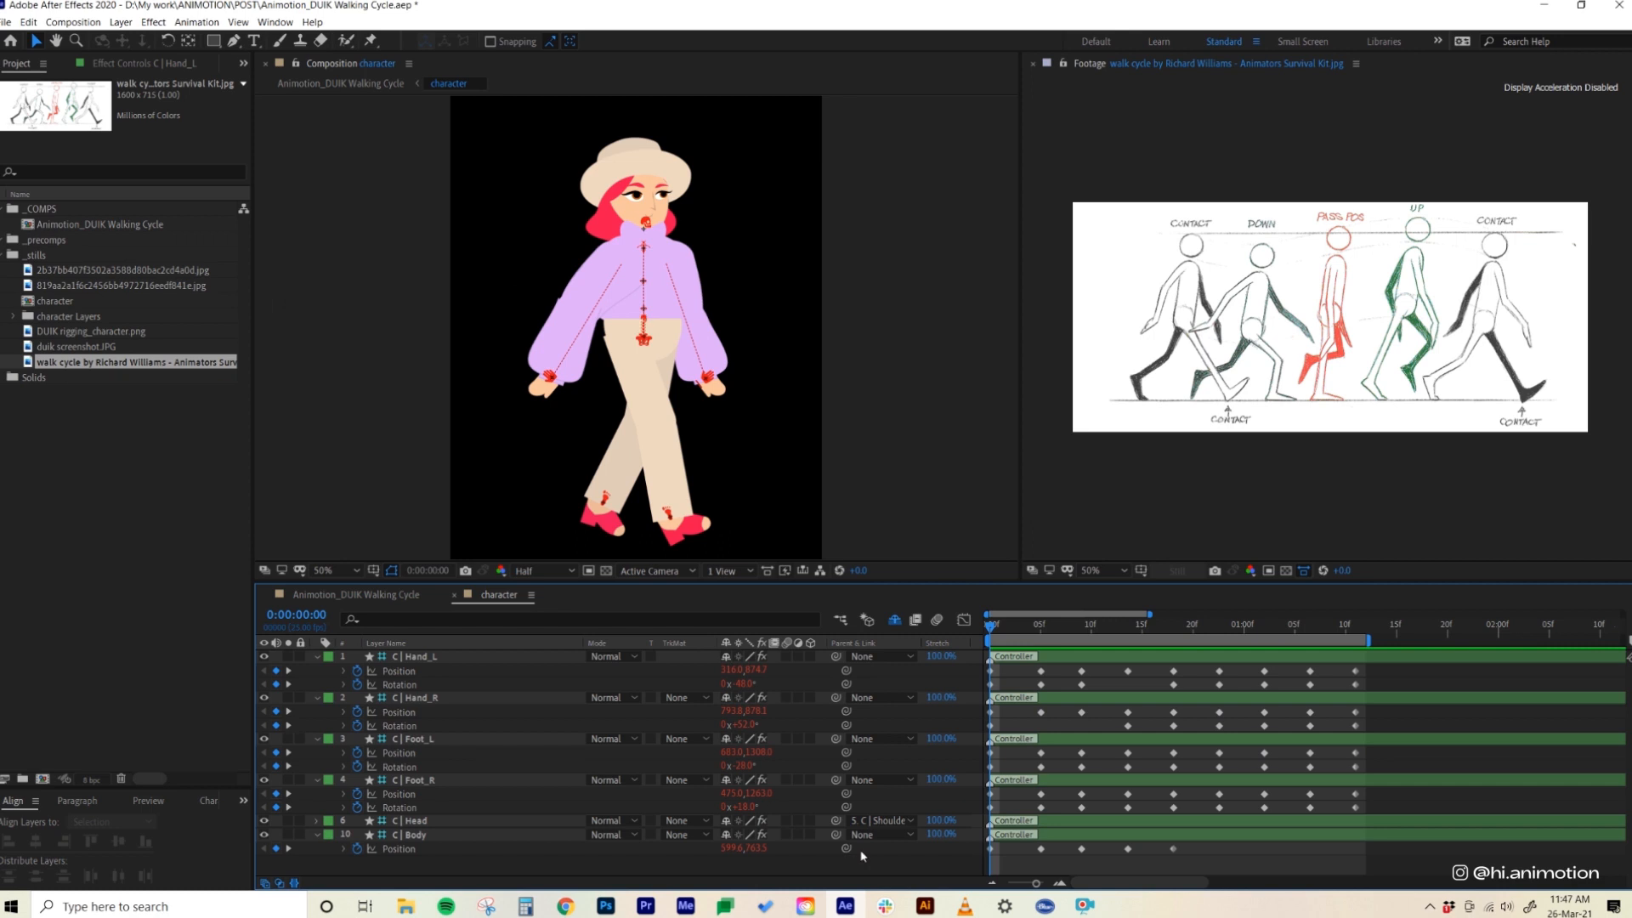
key("space")
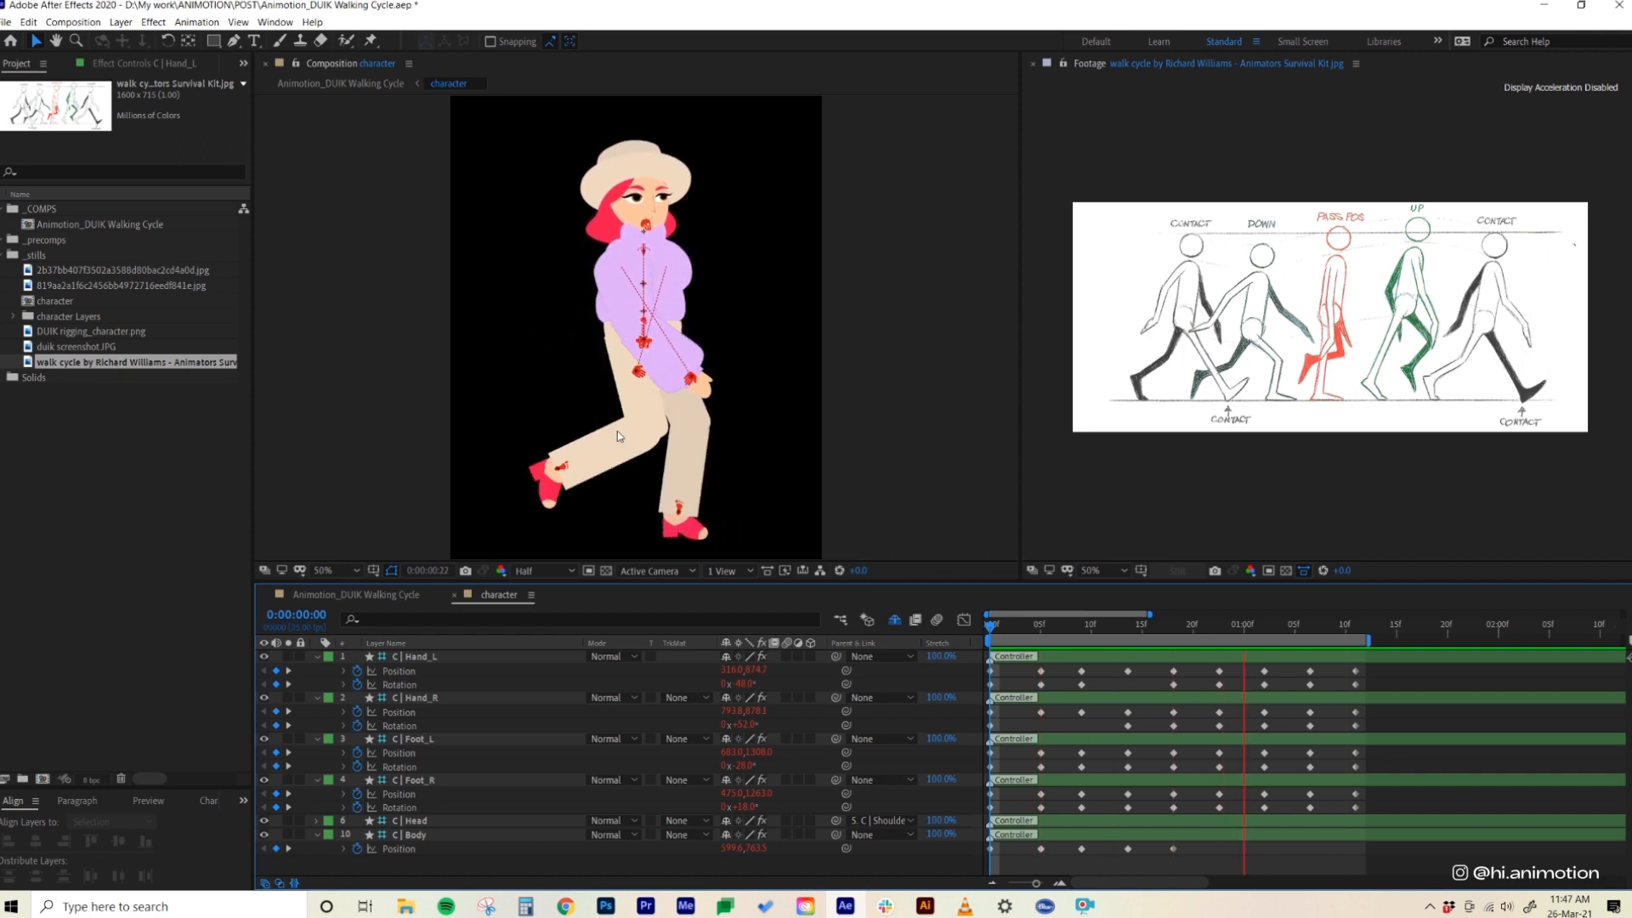
key("space")
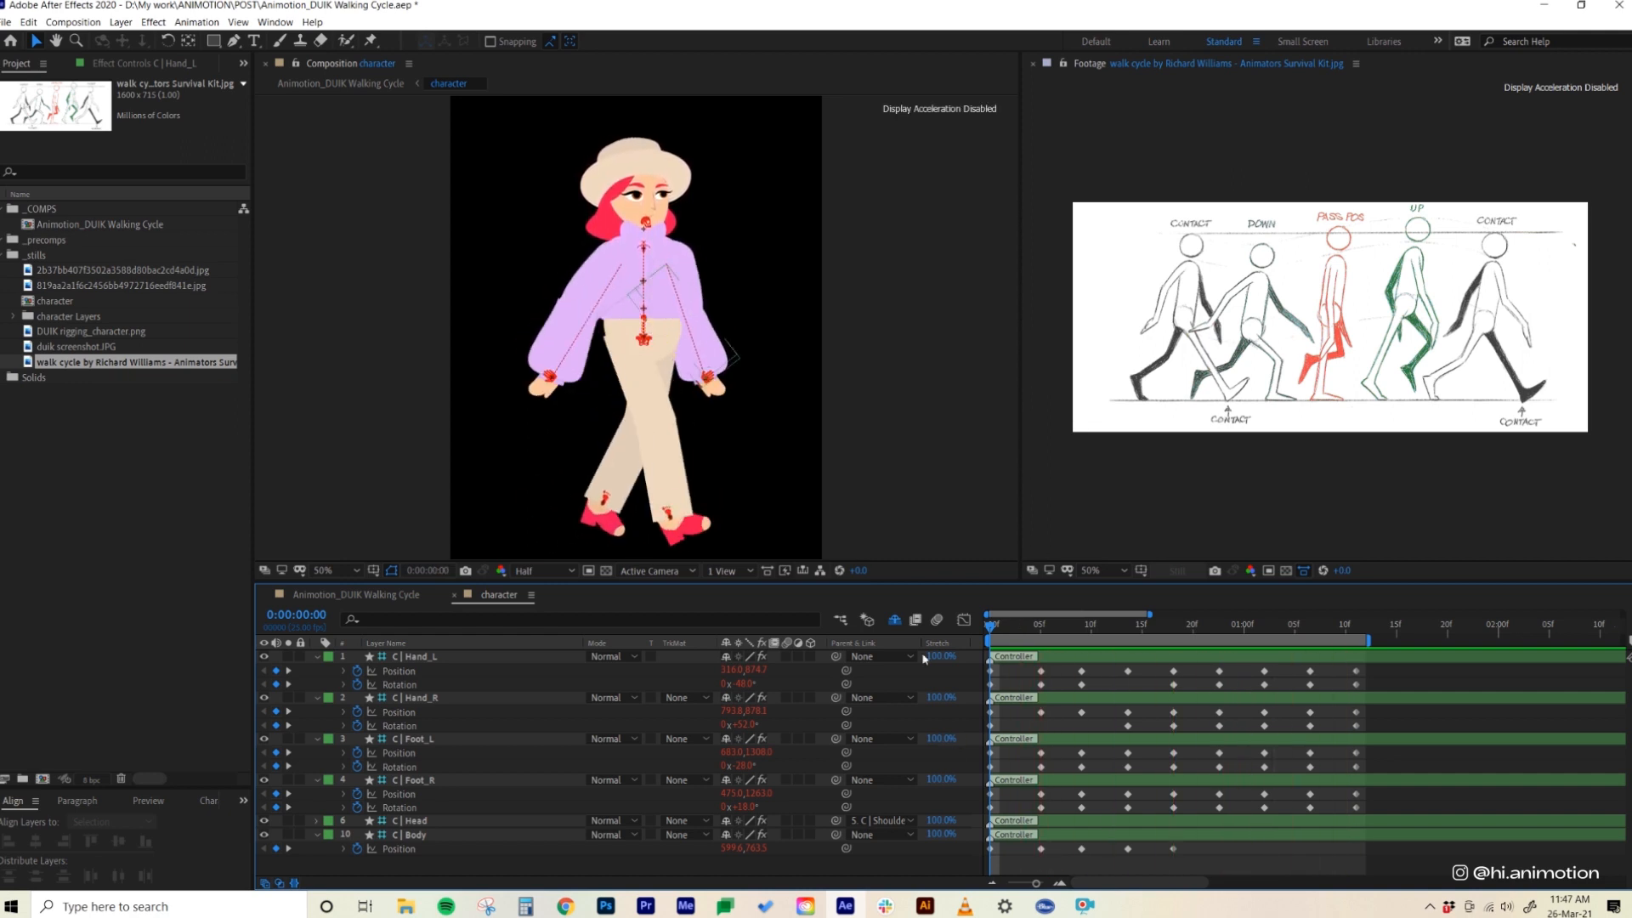
- Show the shy layers and add a rounded rectangle mask around the L_thigh layer
left_click(619, 388)
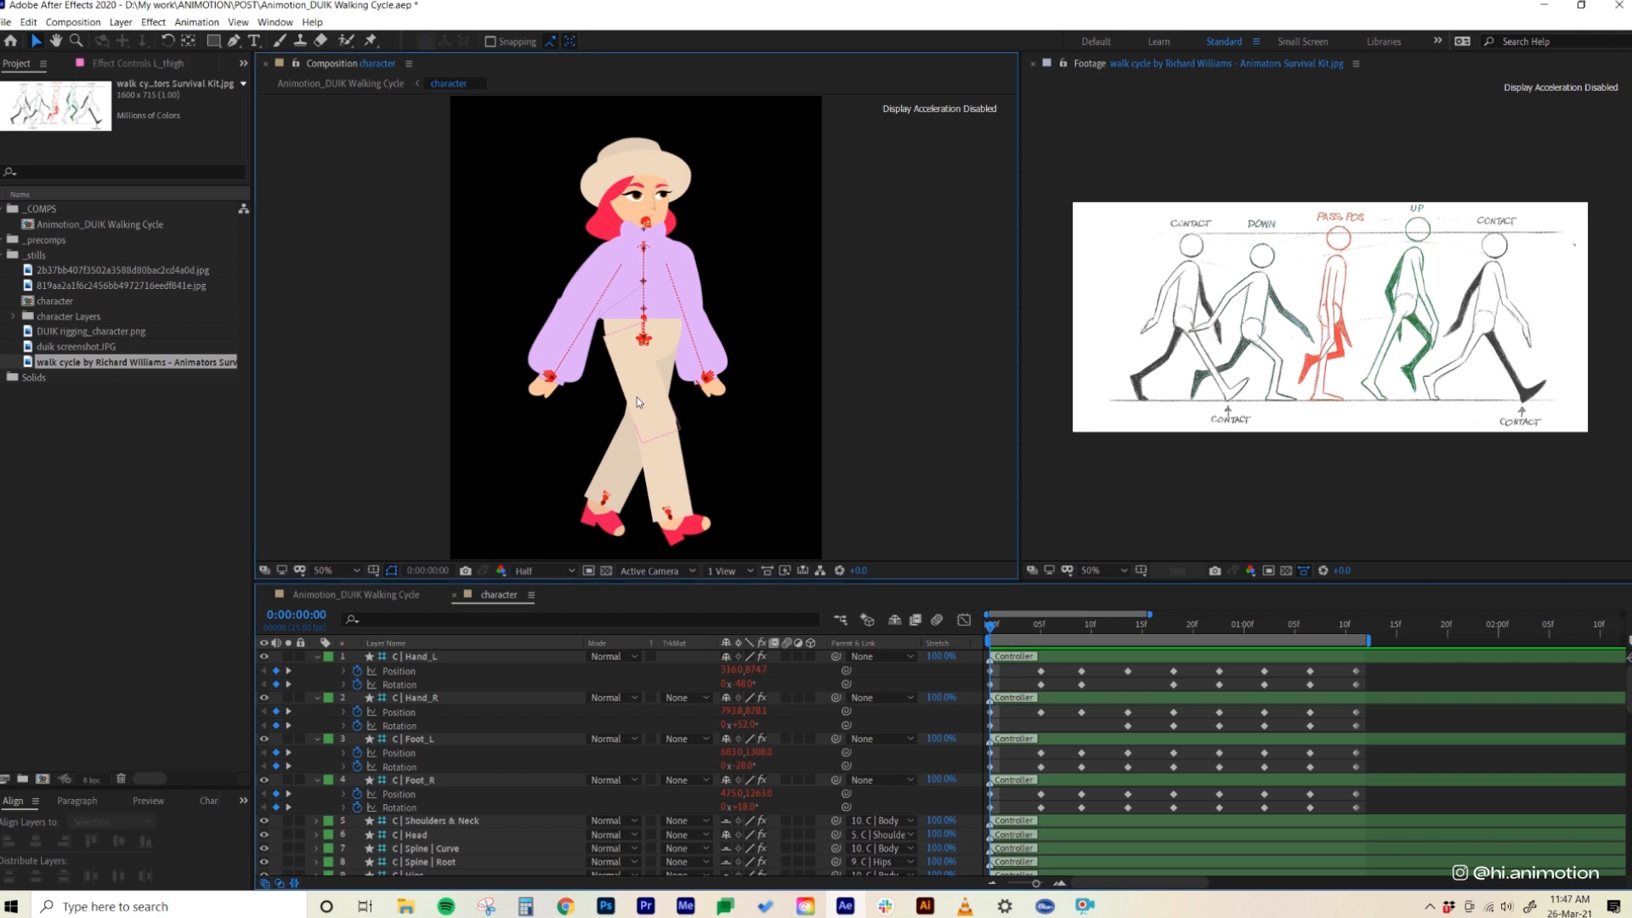
scroll(468, 807, "down", 15)
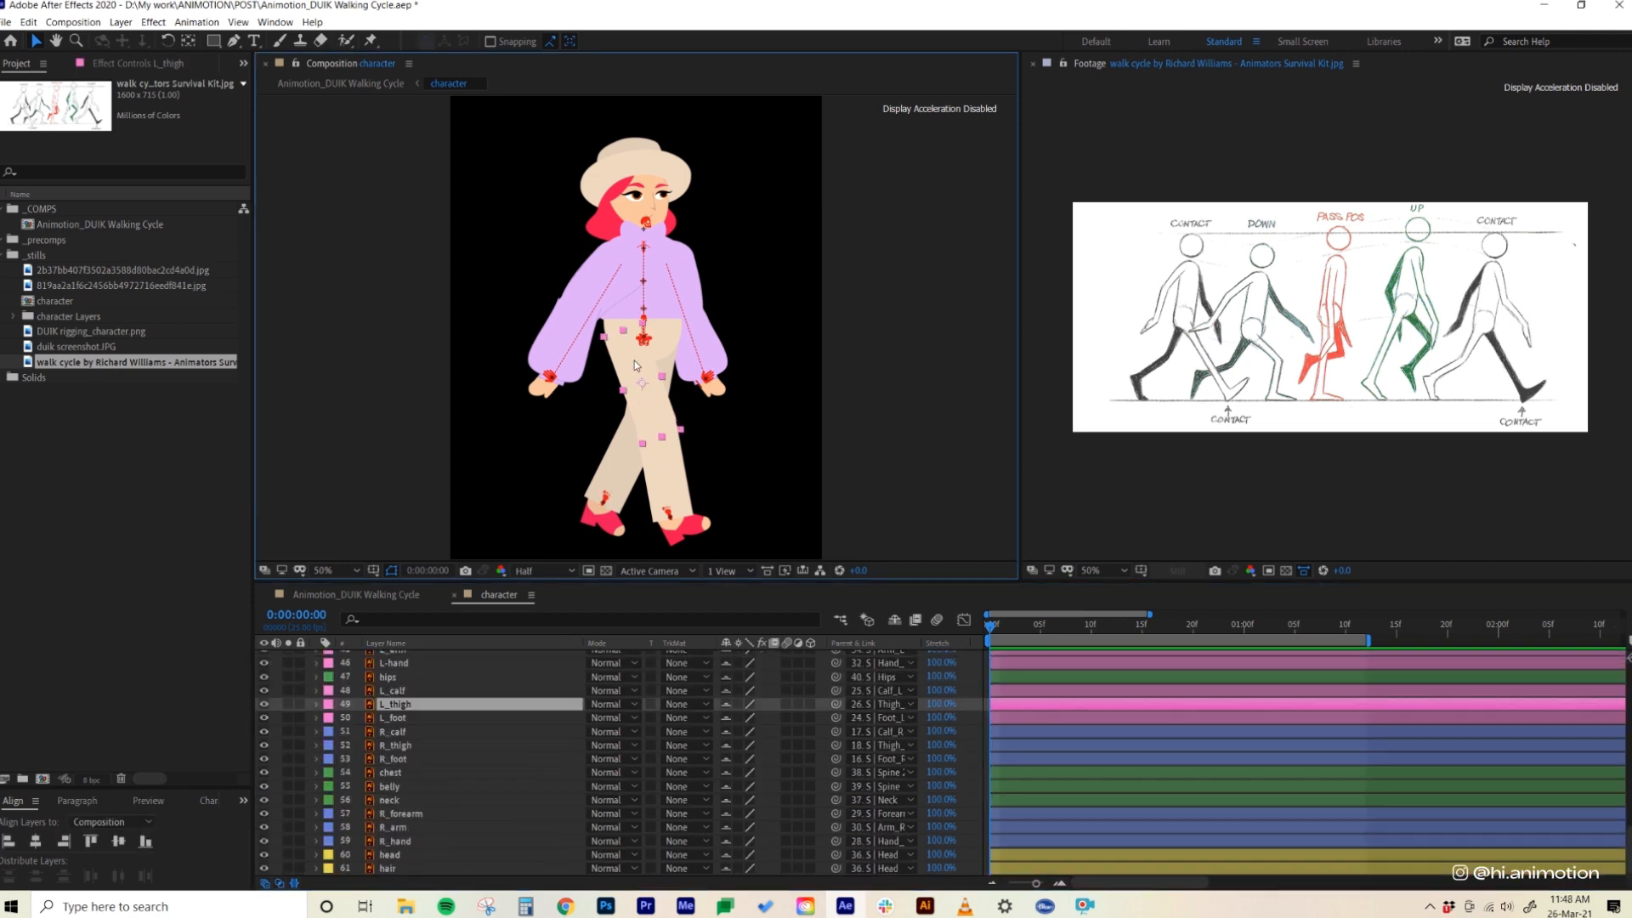
scroll(636, 366, "up", 4)
scroll(687, 386, "down", 2)
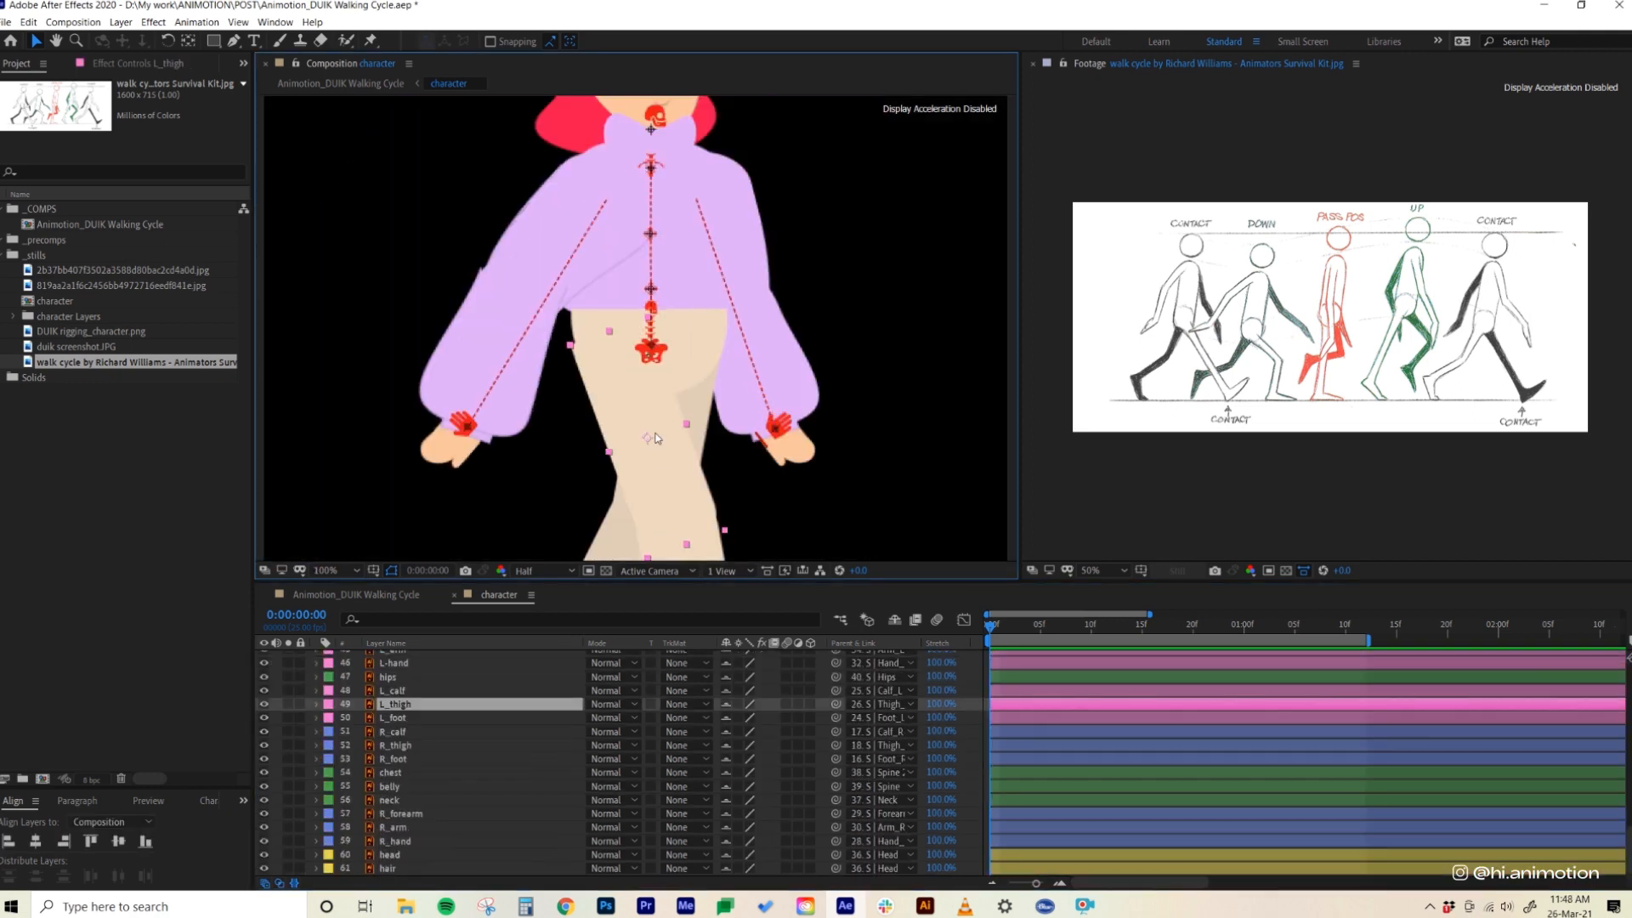
left_click_drag(667, 351, 686, 256)
left_click(214, 40)
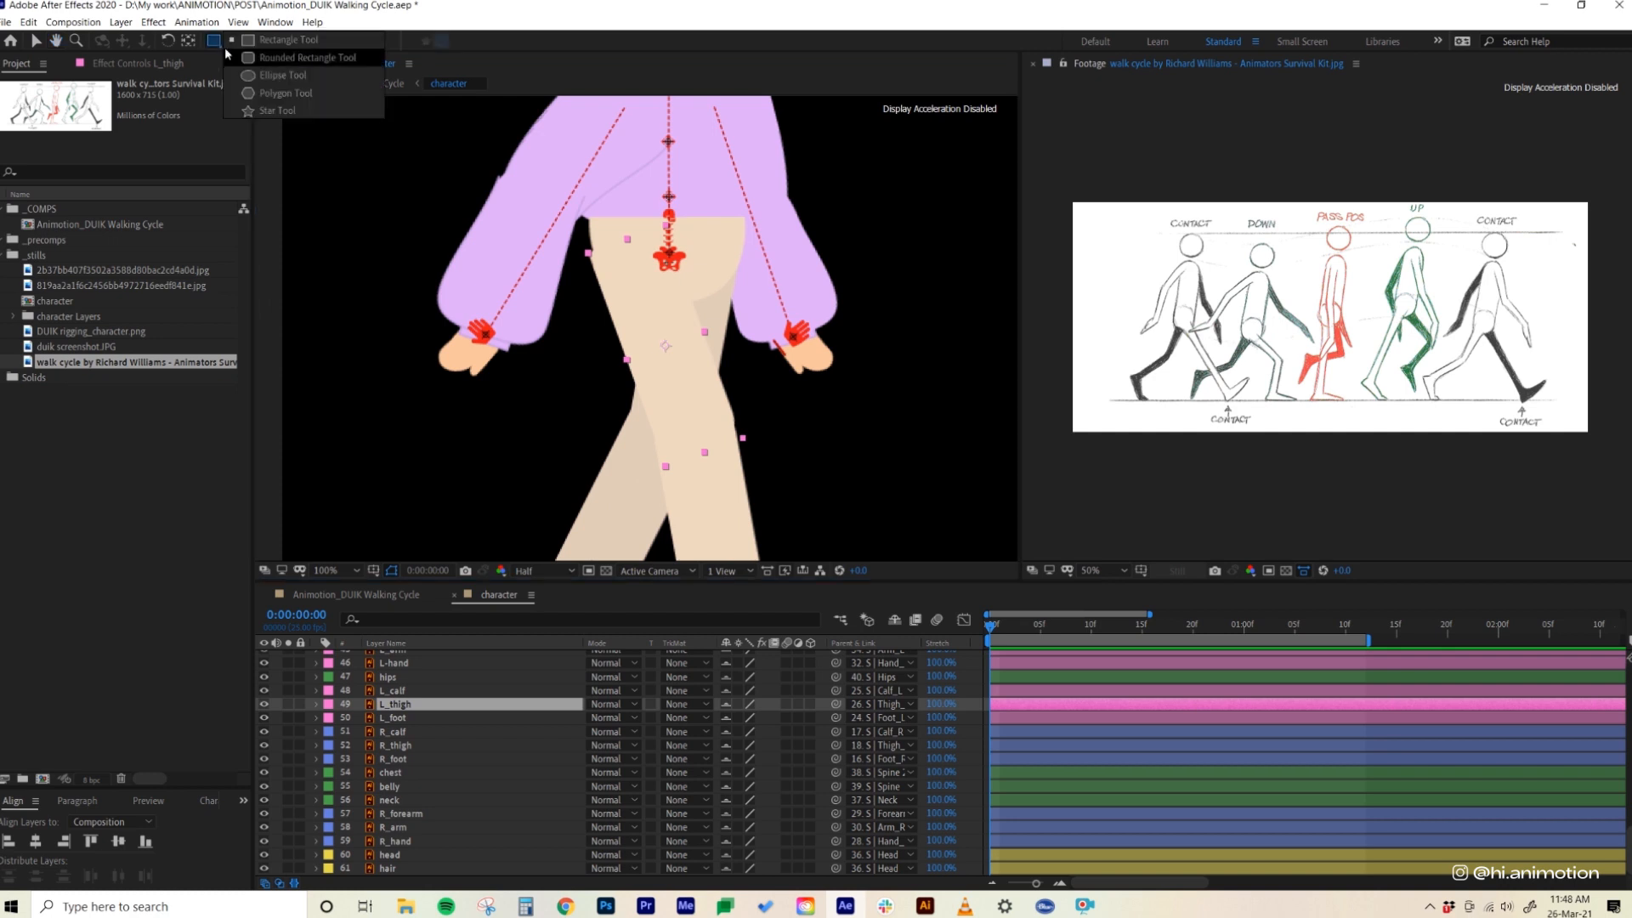
left_click(267, 59)
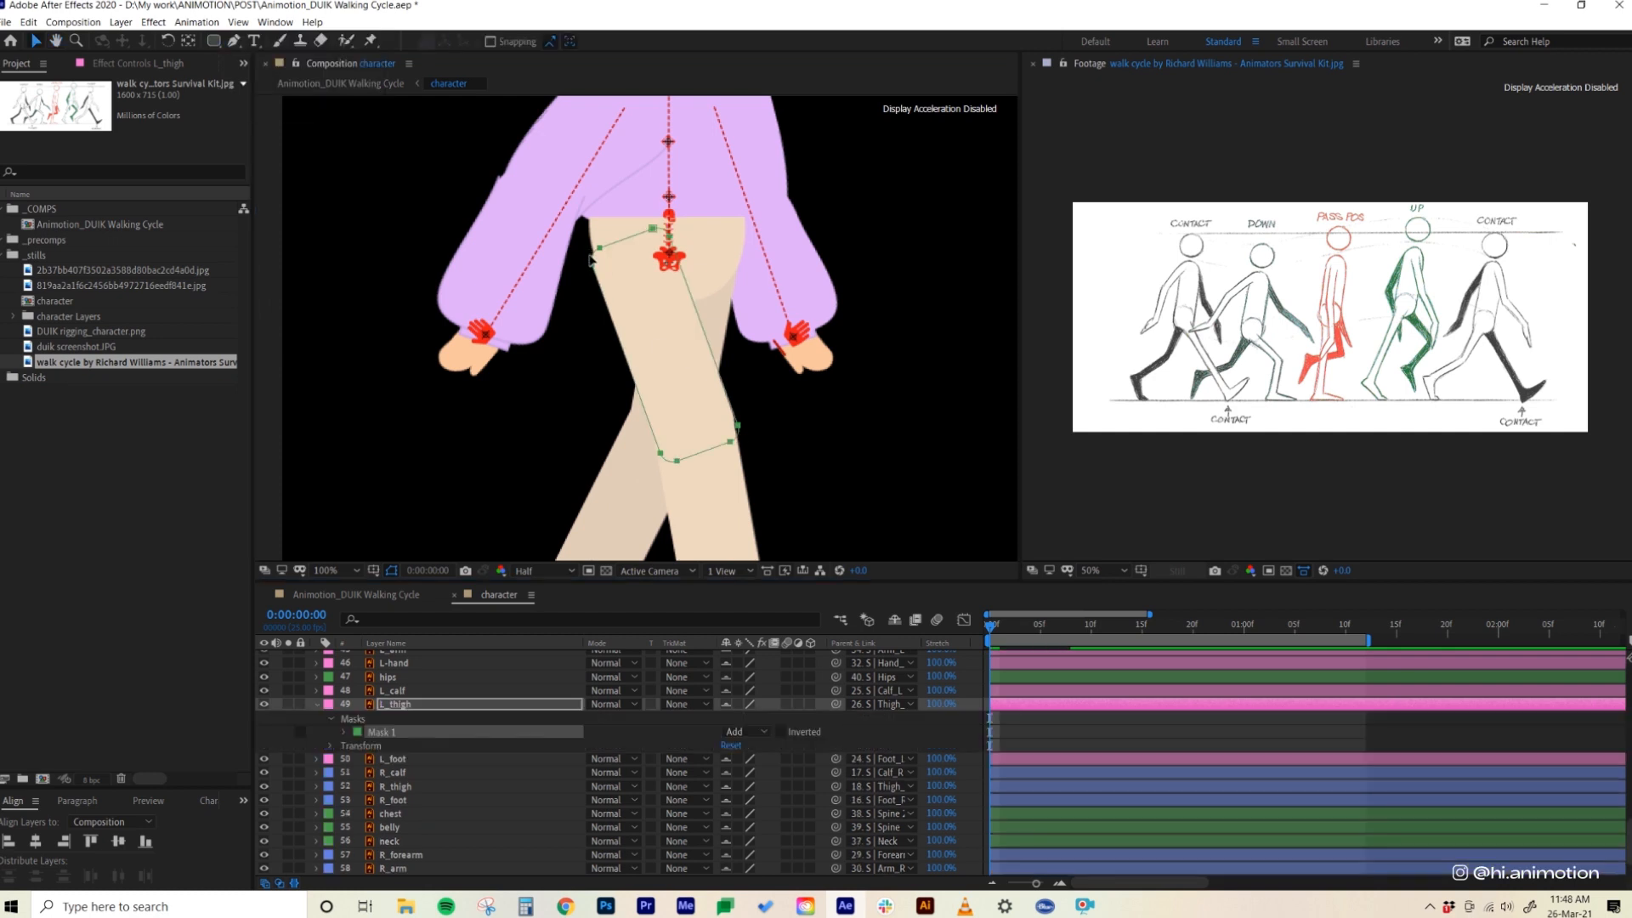
- Adjust the upper-left and lower-right corner points of the L_thigh mask to fit the leg and preview the walk
left_click_drag(616, 263, 605, 242)
left_click_drag(767, 409, 730, 441)
left_click(1047, 736)
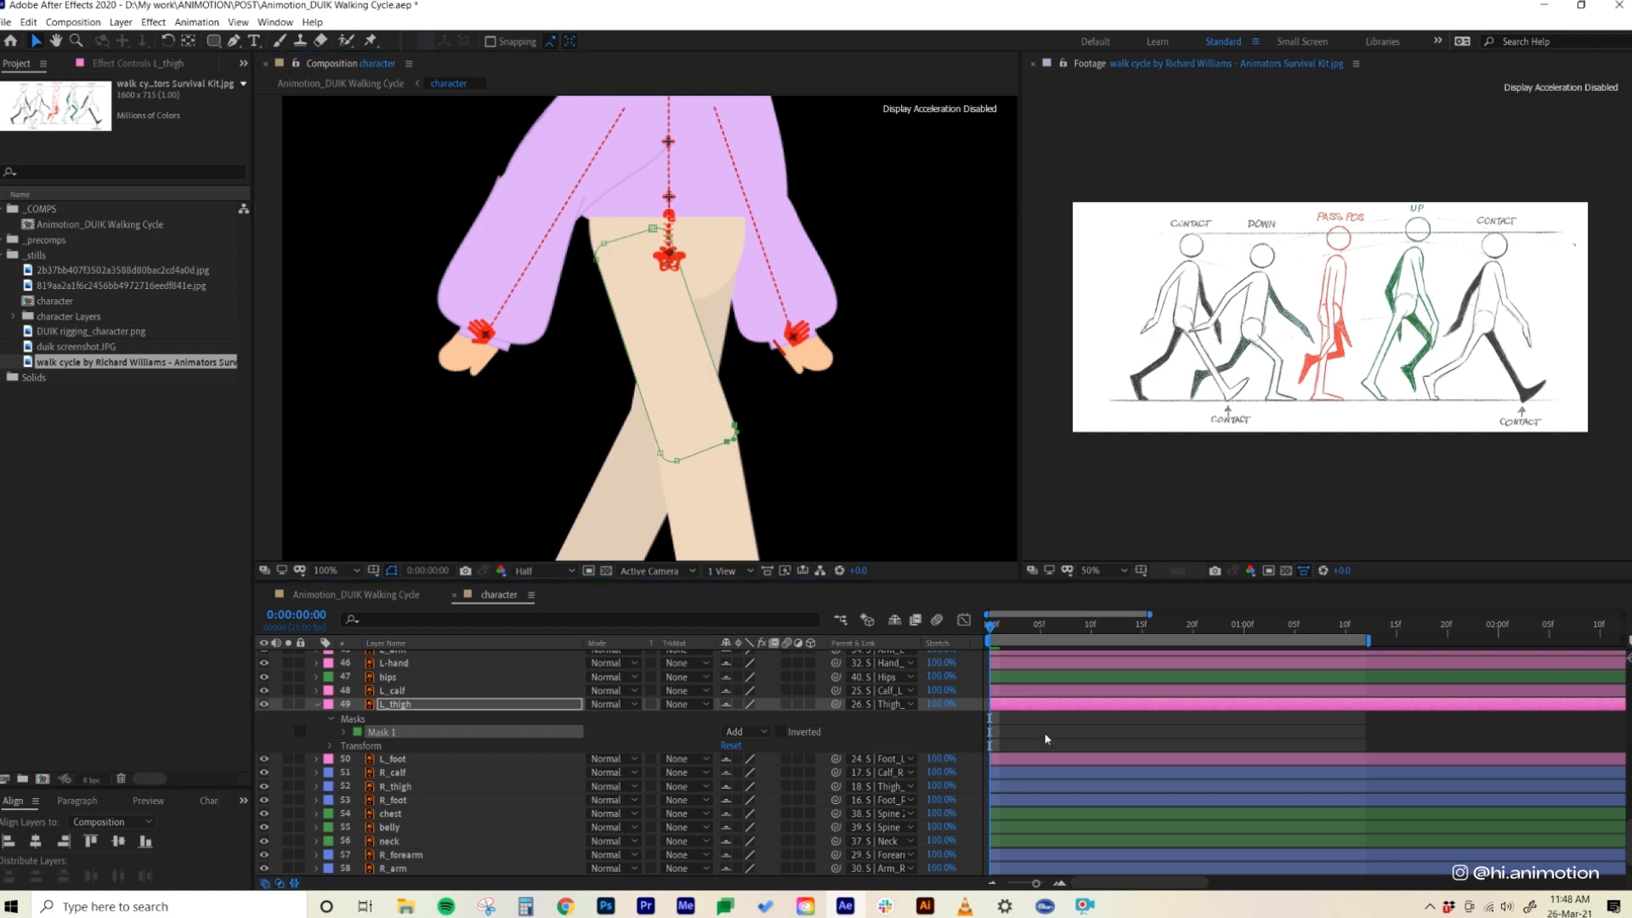
scroll(777, 401, "down", 3)
scroll(775, 409, "up", 4)
key("space")
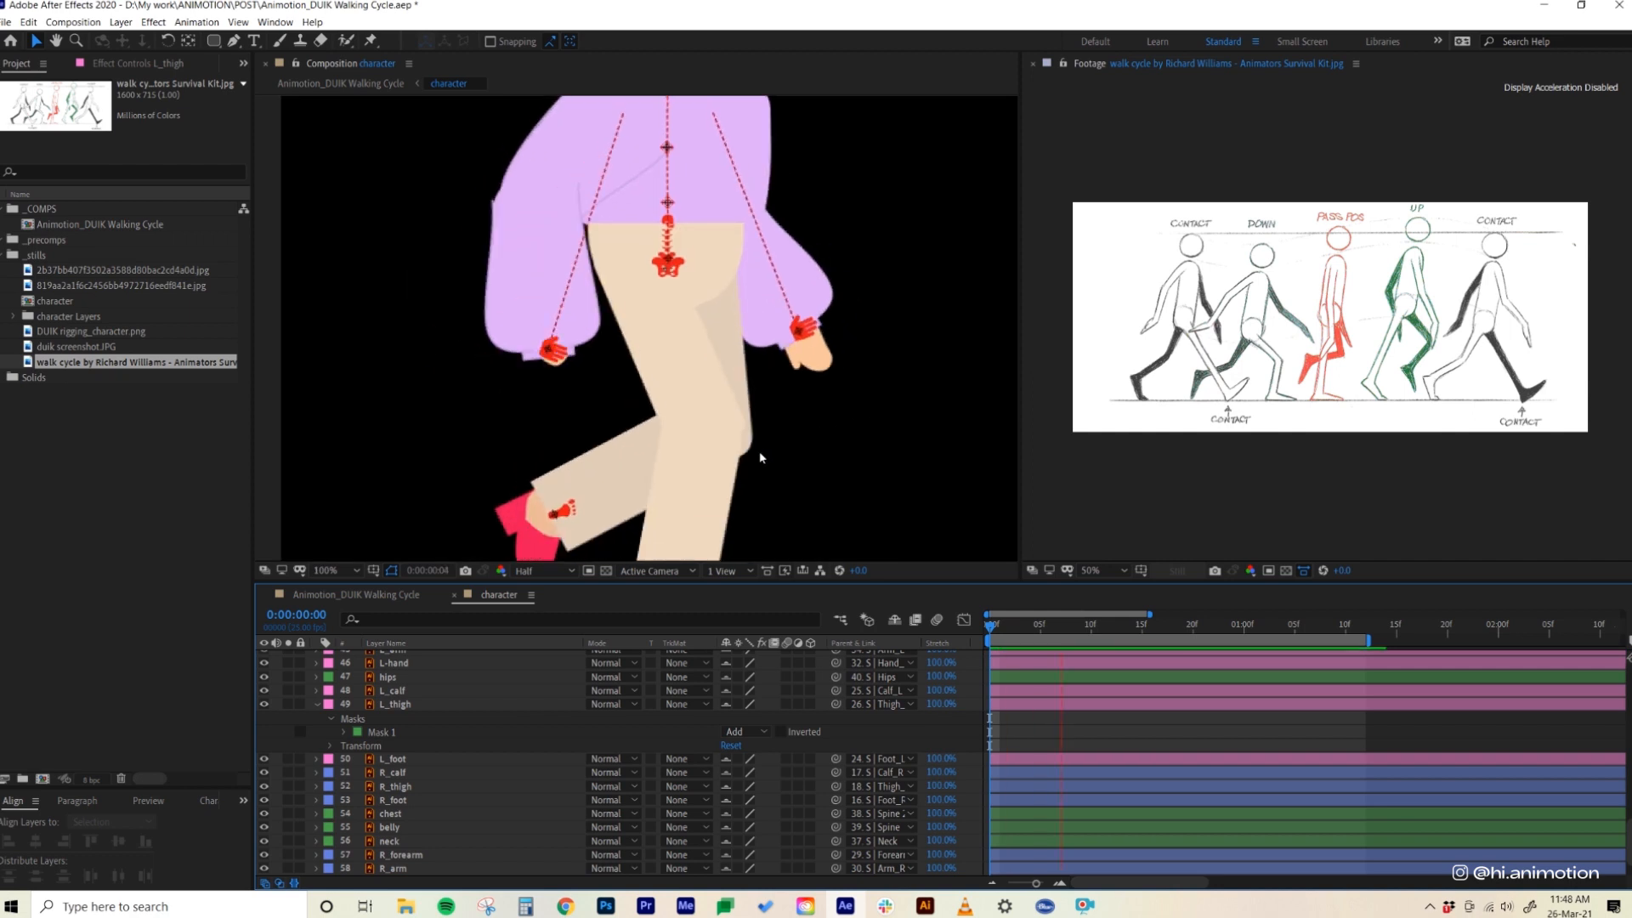
scroll(787, 445, "down", 2)
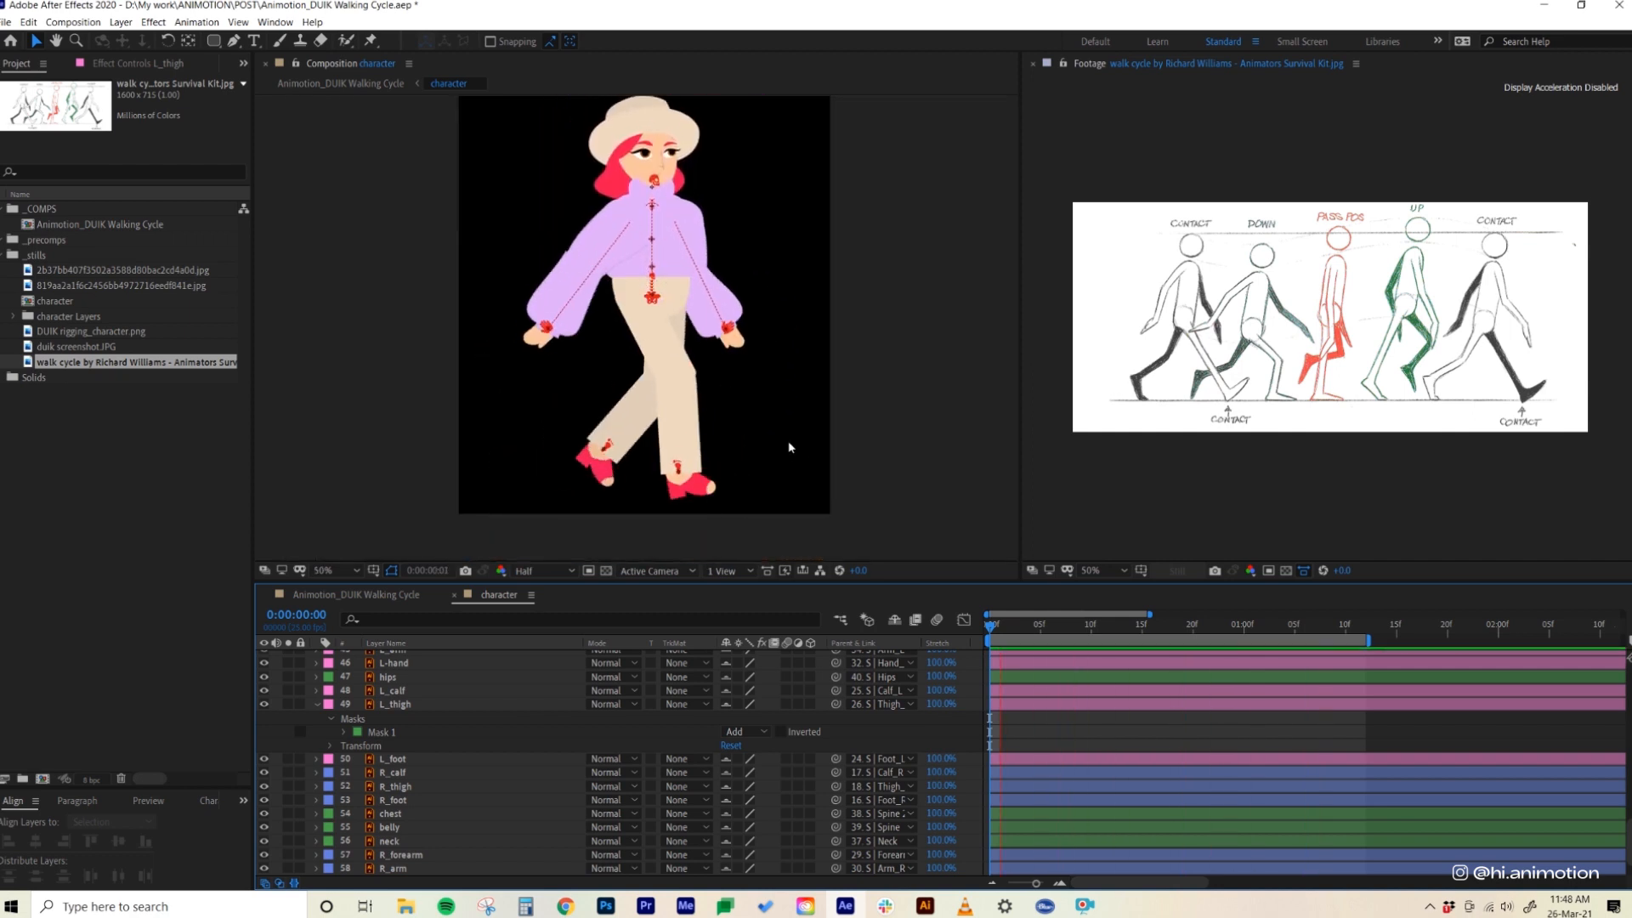
key("space")
- Turn off the visibility of the L_forearm layer at 0:00:00:10
left_click(625, 311)
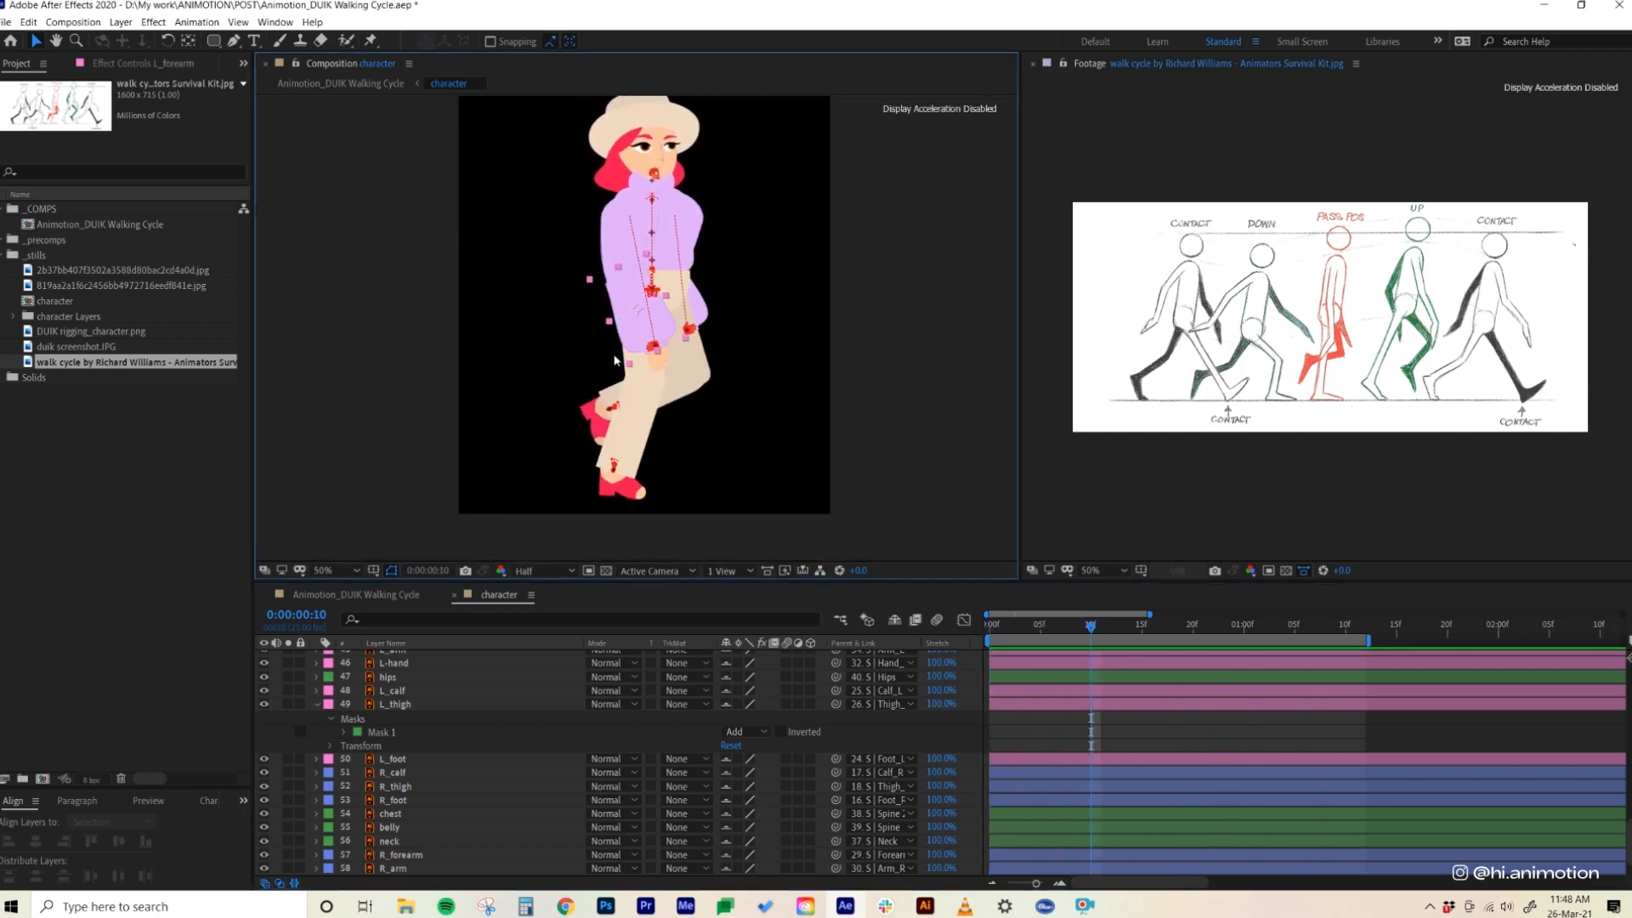
scroll(408, 780, "up", 3)
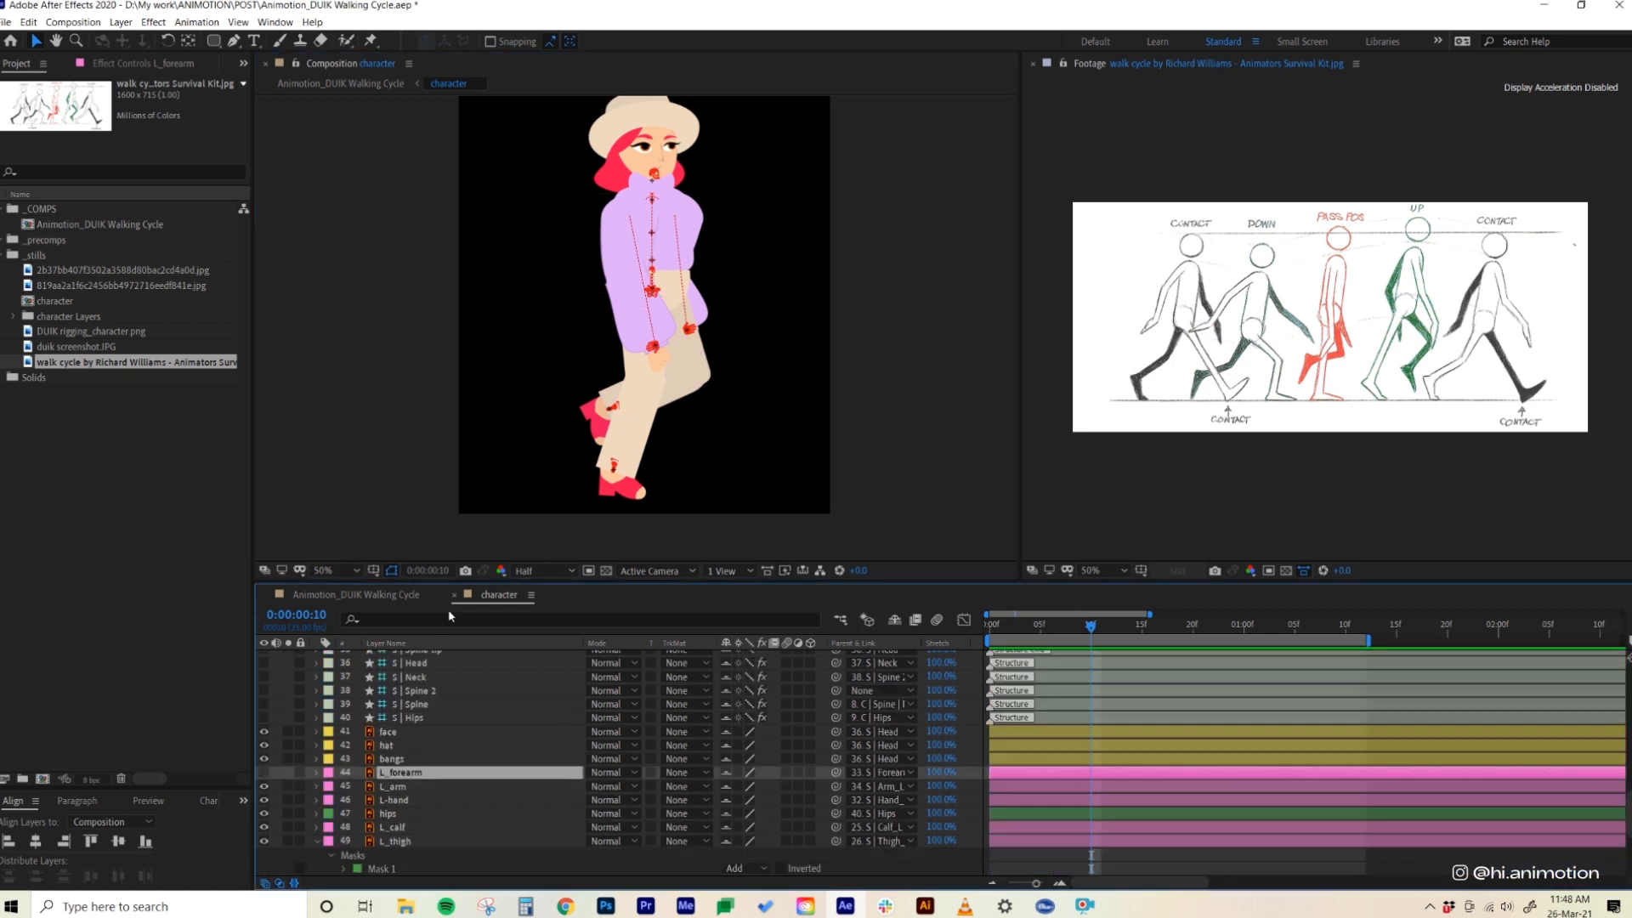
scroll(655, 293, "up", 2)
- Refine the upper-left corner points of the L_thigh mask at 0:00:00:05 and preview the leg movement
left_click_drag(672, 296, 677, 350)
left_click_drag(1091, 627, 1041, 627)
left_click(713, 378)
left_click(703, 467)
scroll(637, 331, "up", 1)
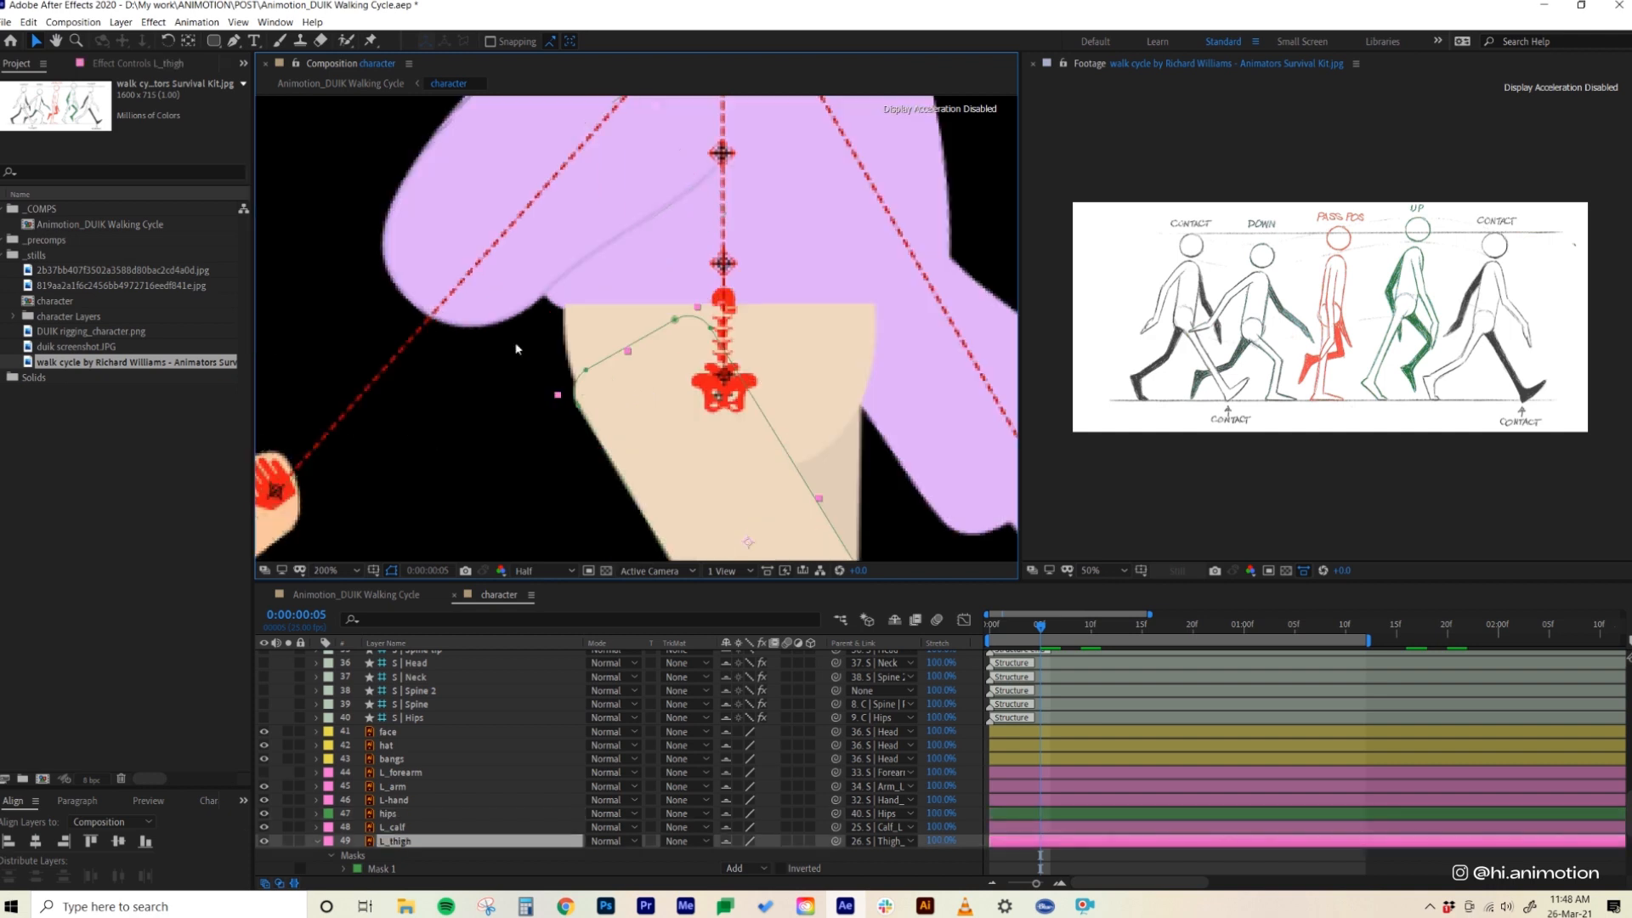
left_click(577, 406)
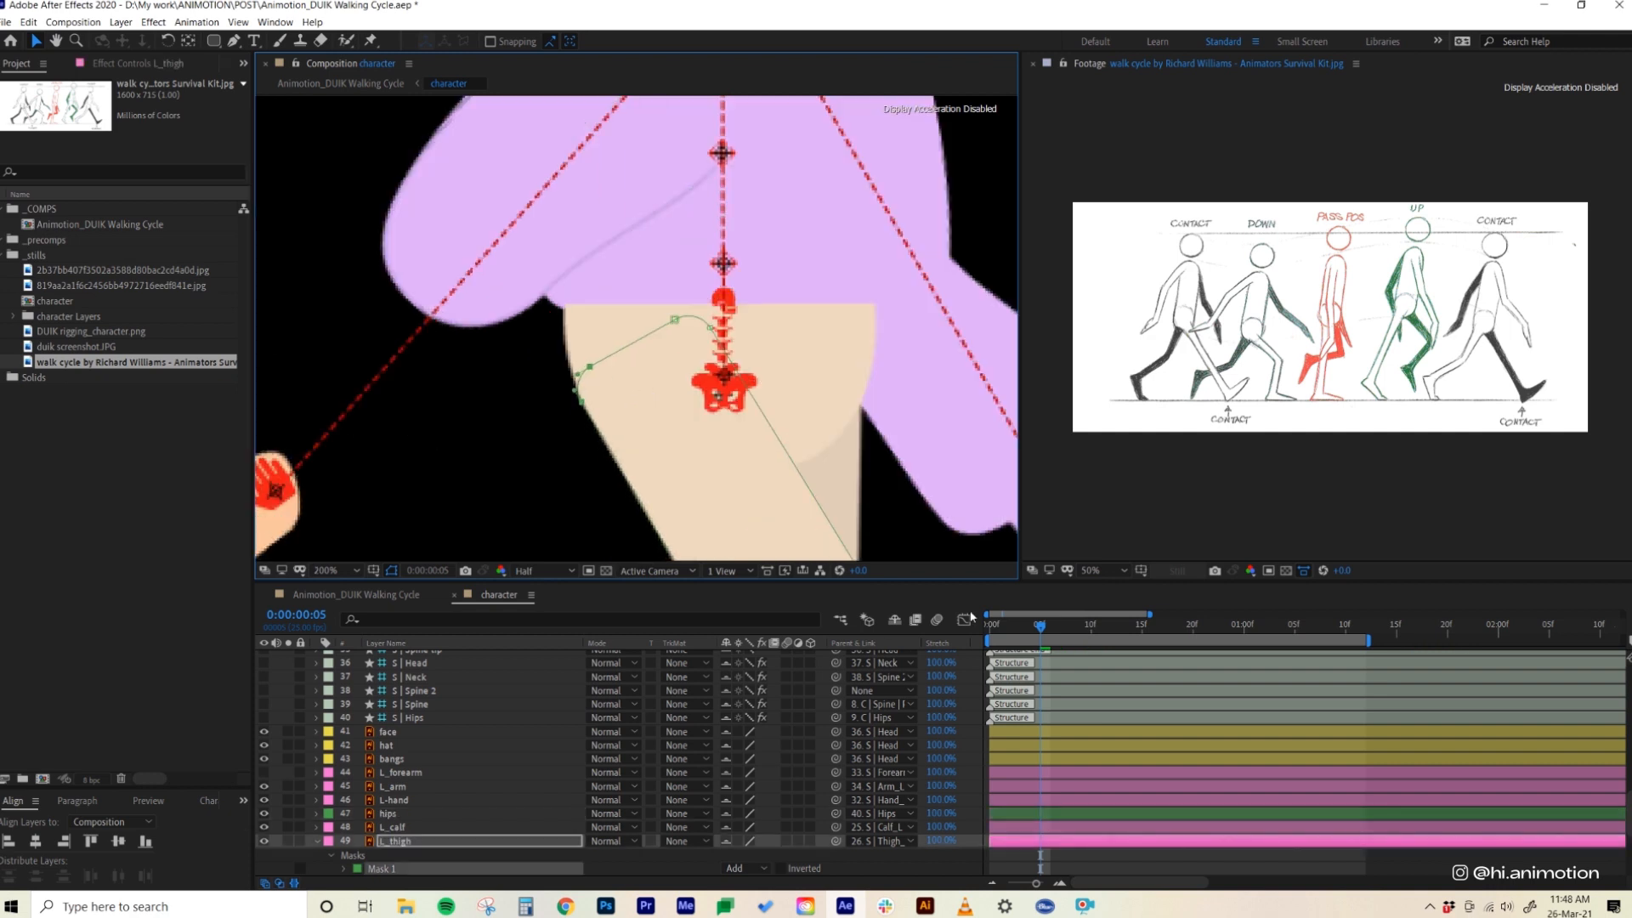
scroll(812, 518, "down", 1)
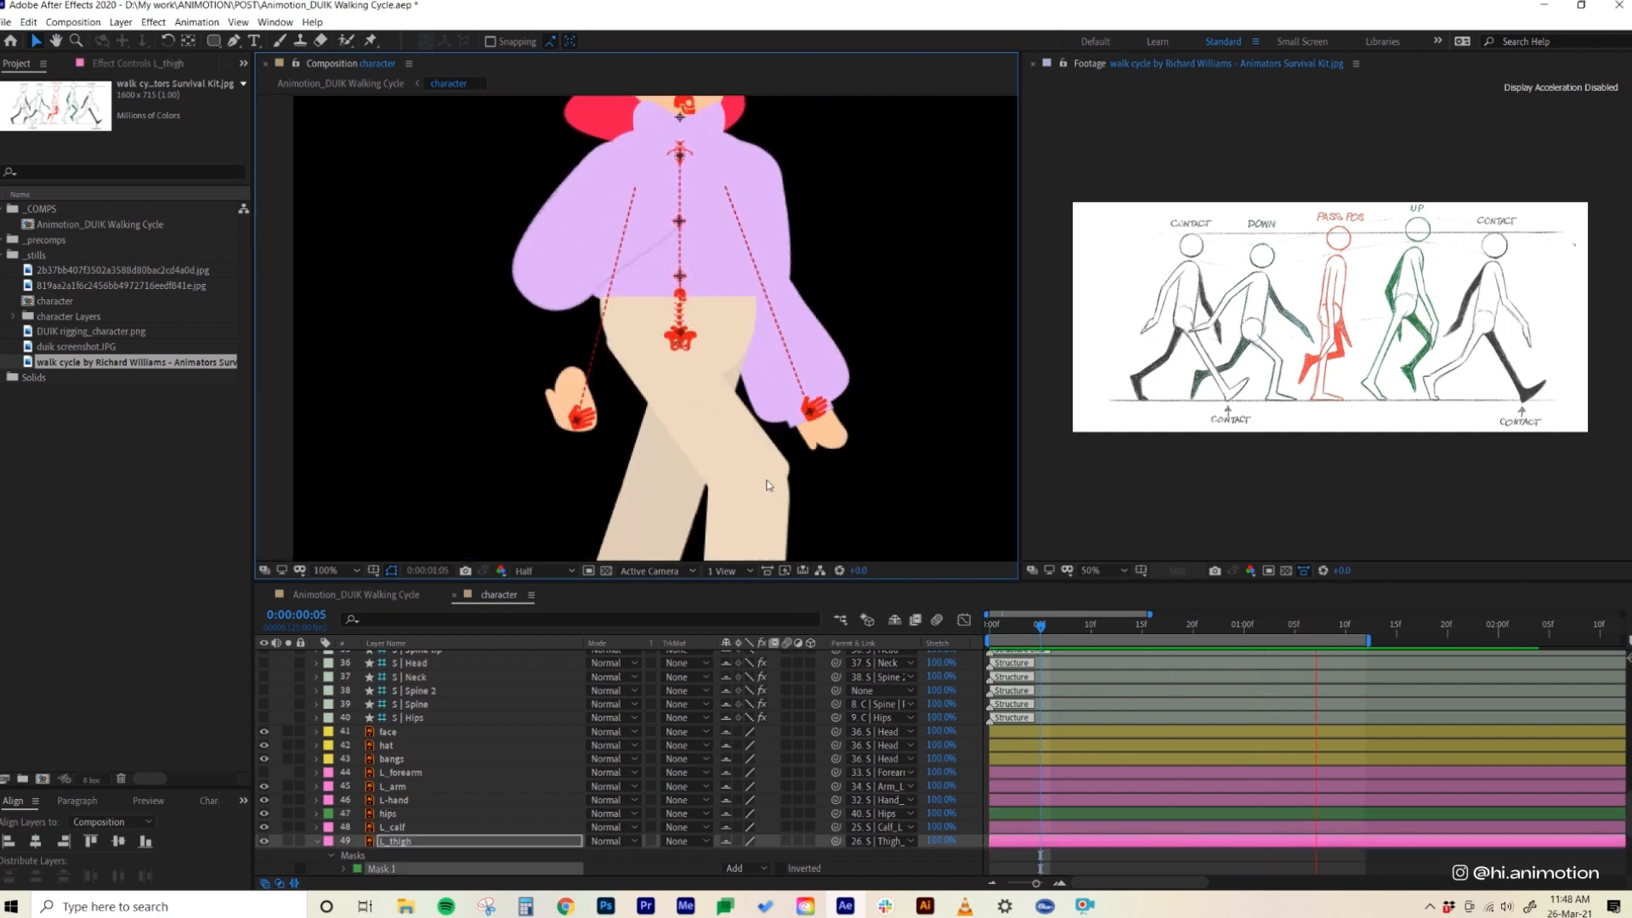
key("space")
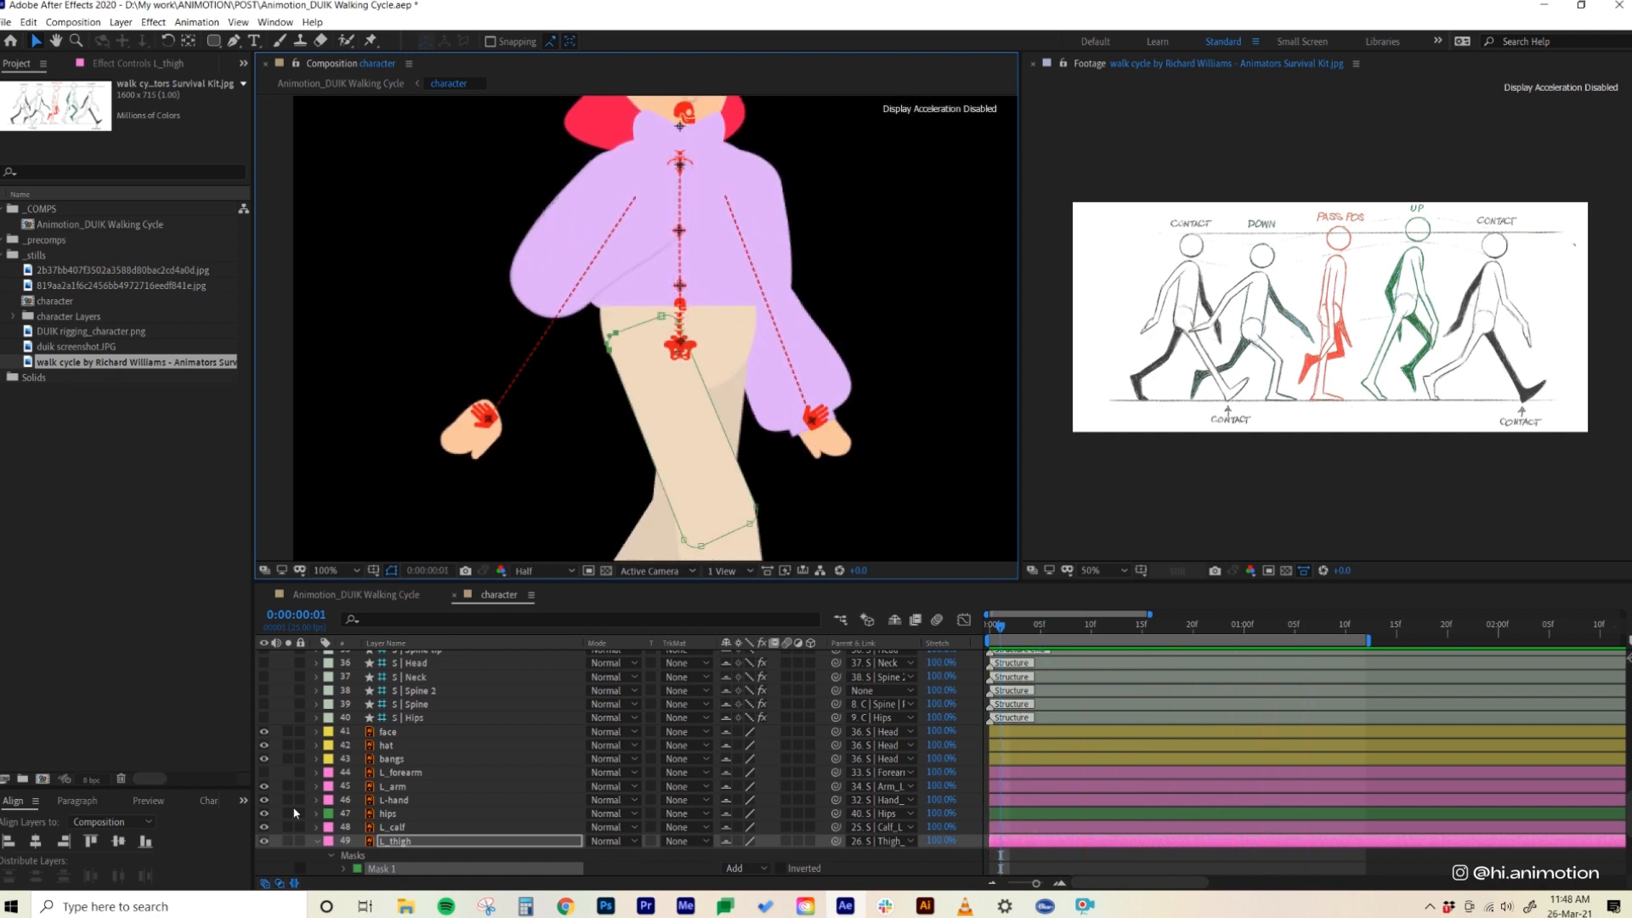
- Turn on the visibility of the L_forearm layer and add a rounded rectangle mask around it at 0:00:00:01
left_click(264, 772)
scroll(704, 464, "down", 1)
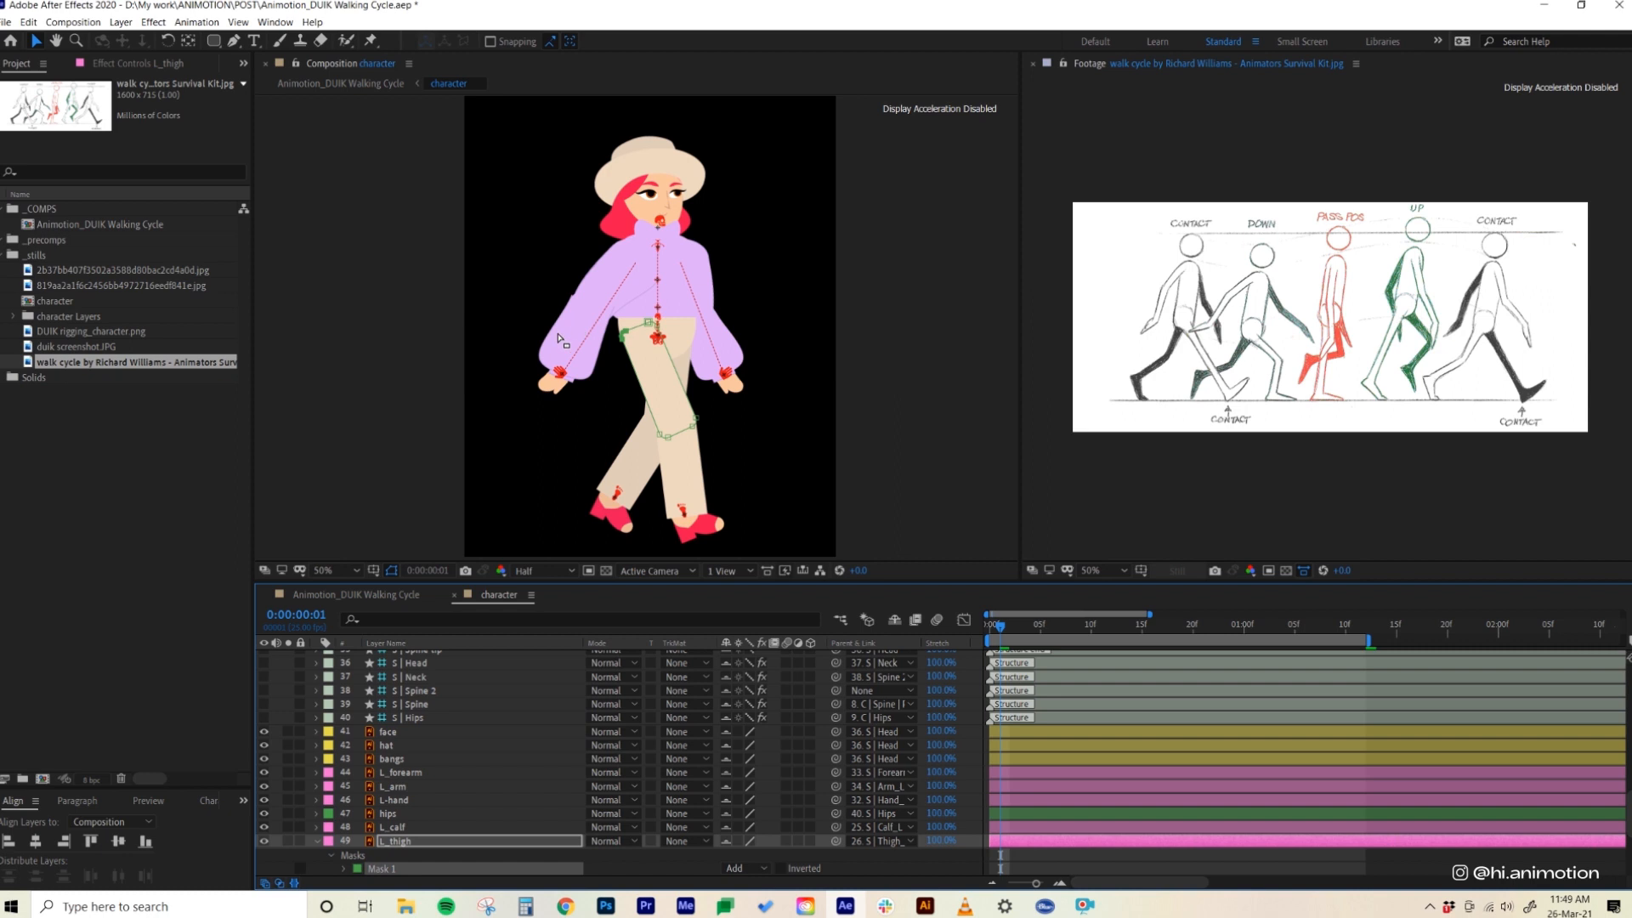
left_click(552, 339)
left_click(551, 340)
scroll(595, 348, "up", 1)
key("space")
left_click_drag(611, 349, 750, 426)
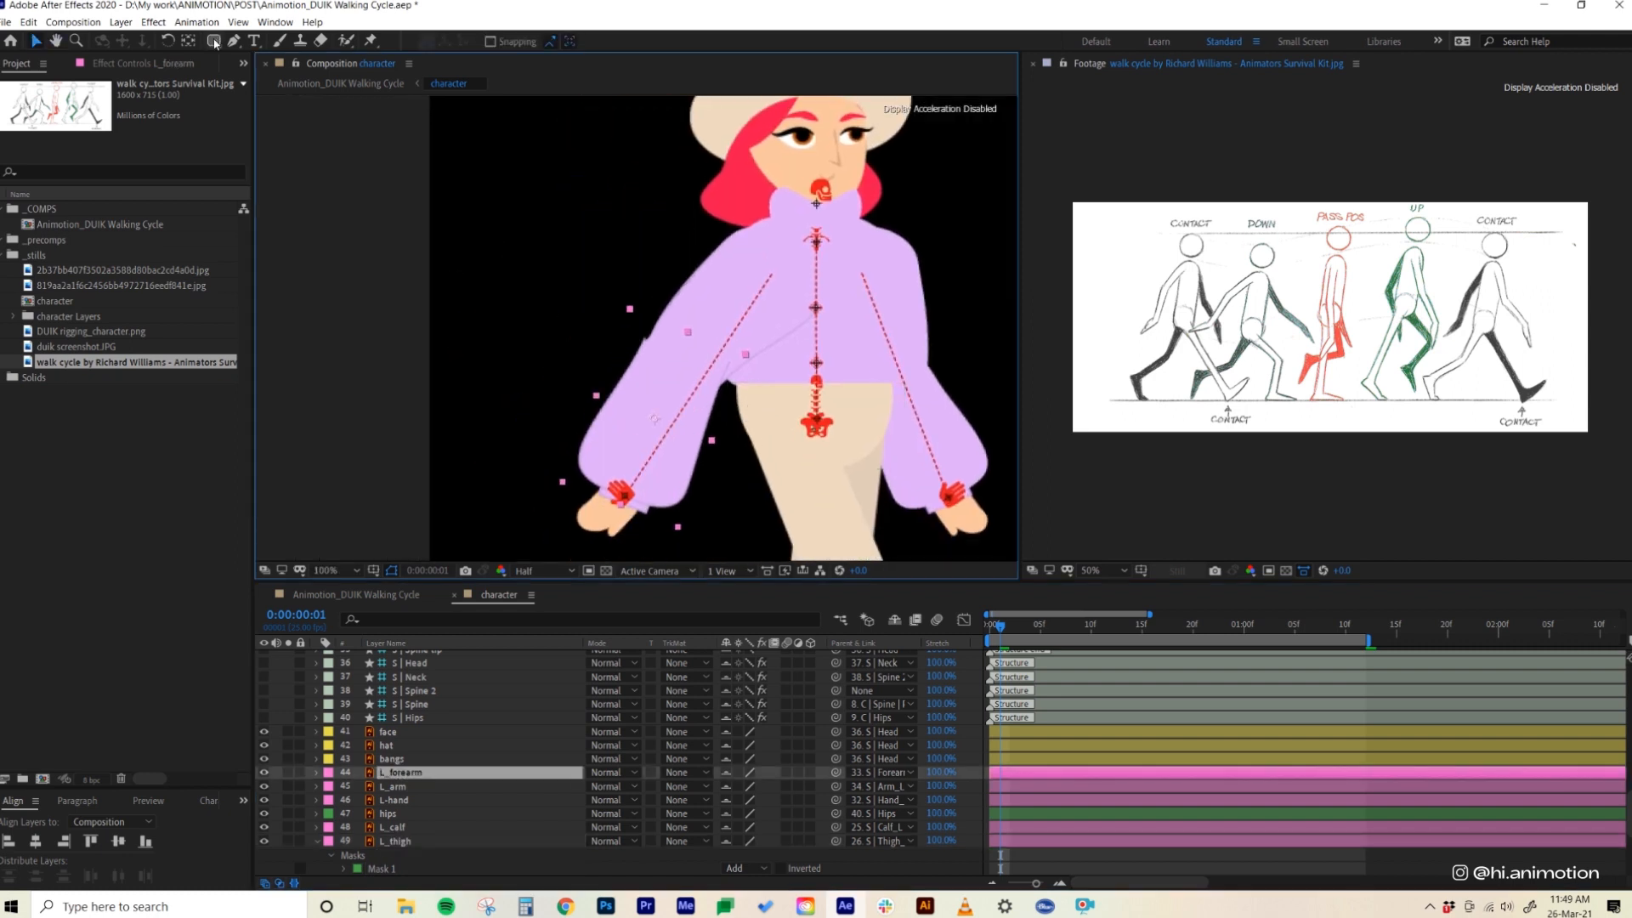
left_click(650, 360)
- Adjust the corner points of the L_forearm mask to fit the sleeve and preview the arm movement
left_click_drag(655, 300, 602, 332)
left_click_drag(642, 313, 660, 339)
mouse_move(539, 492)
left_mouse_down()
mouse_move(586, 459)
mouse_move(558, 479)
left_mouse_up()
left_click(986, 668)
scroll(776, 434, "down", 1)
key("space")
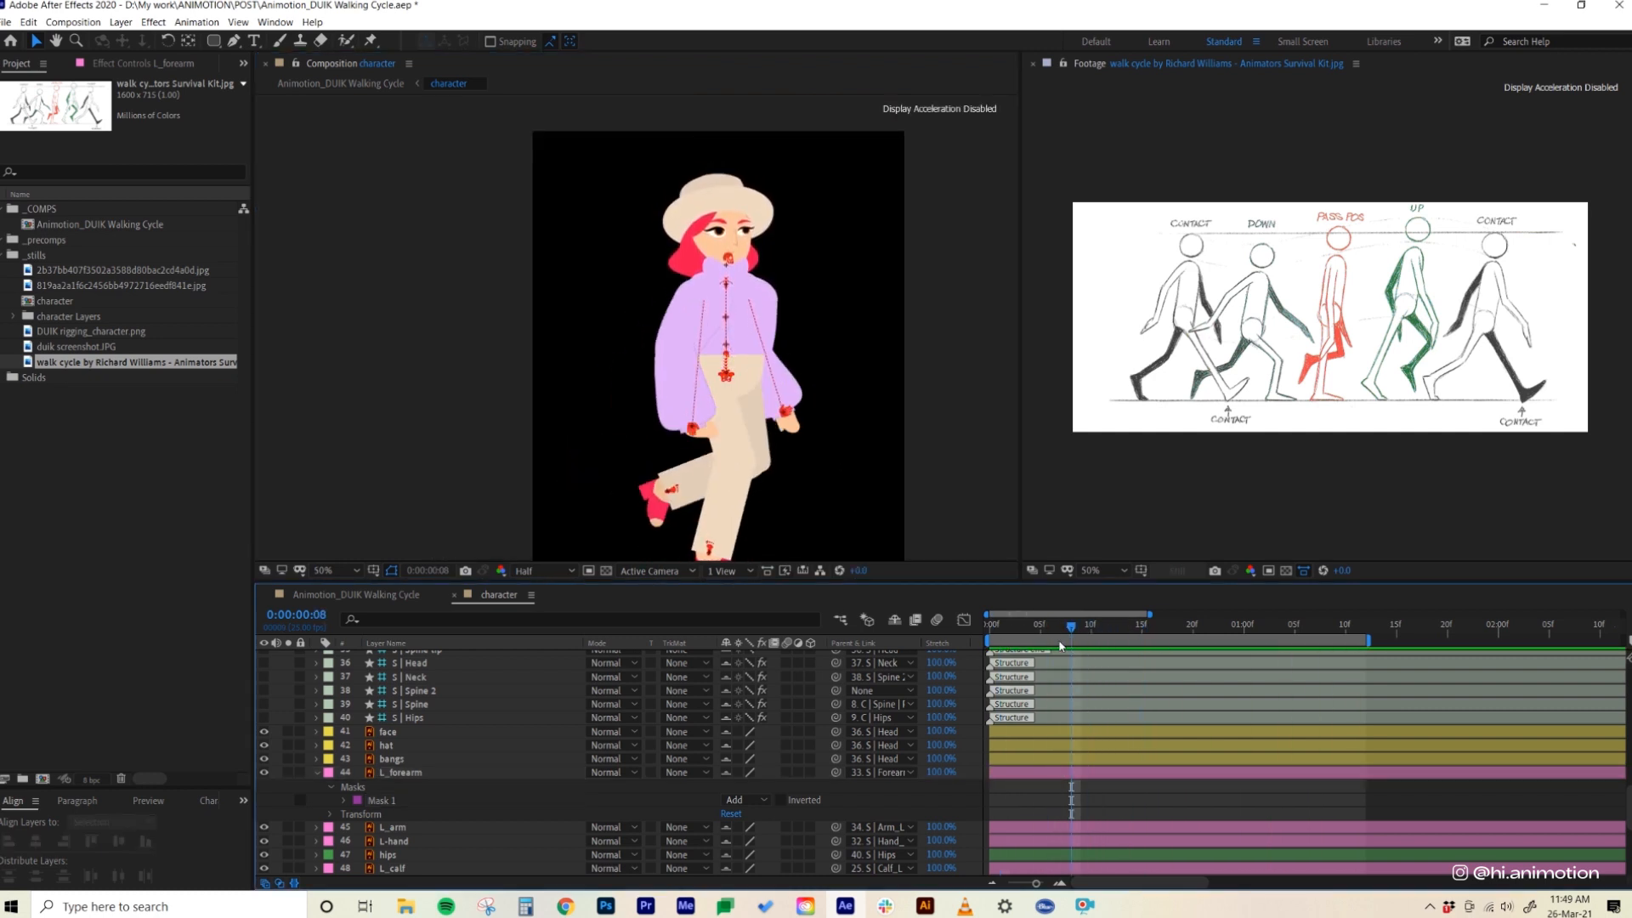
- Refine the L_thigh mask points around the knee at 0:00:00:06
left_click(751, 431)
left_click(751, 432)
scroll(798, 478, "up", 1)
key("space")
left_click_drag(876, 544, 822, 388)
scroll(829, 393, "up", 2)
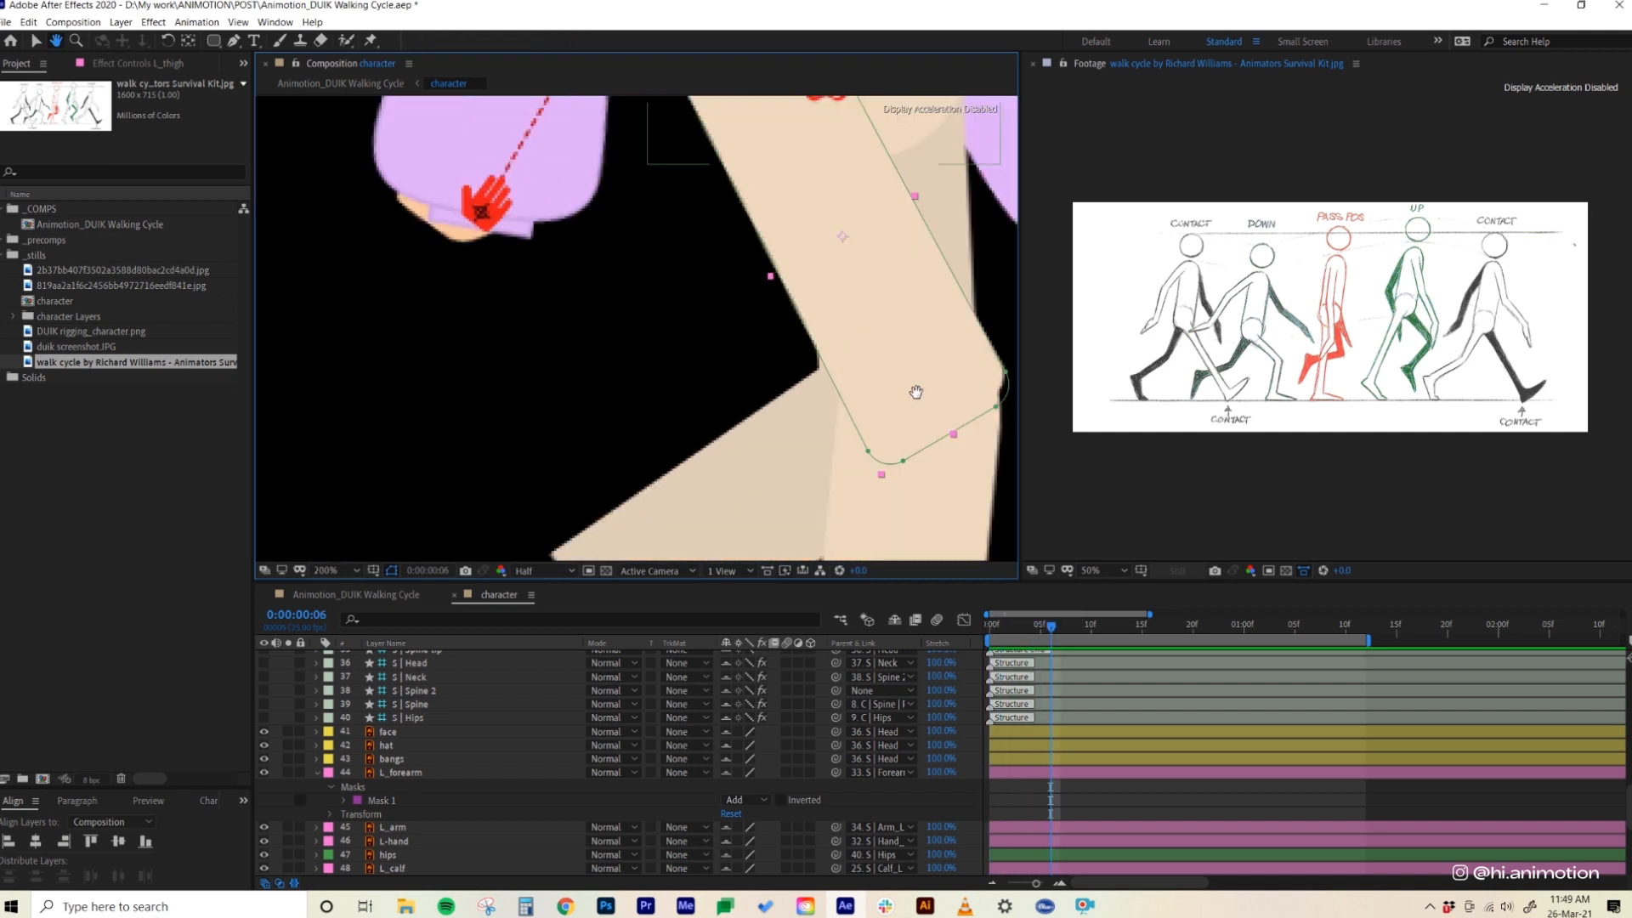
key("g")
mouse_move(858, 383)
left_mouse_down()
mouse_move(841, 414)
mouse_move(845, 371)
left_mouse_up()
left_click(1048, 812)
scroll(873, 425, "down", 2)
scroll(874, 425, "up", 2)
left_click(1011, 772)
key("v")
left_click(811, 378)
left_click(1048, 812)
- Preview the walk cycle to check the masked joints and fit the composition in the viewer
scroll(853, 459, "down", 3)
key("space")
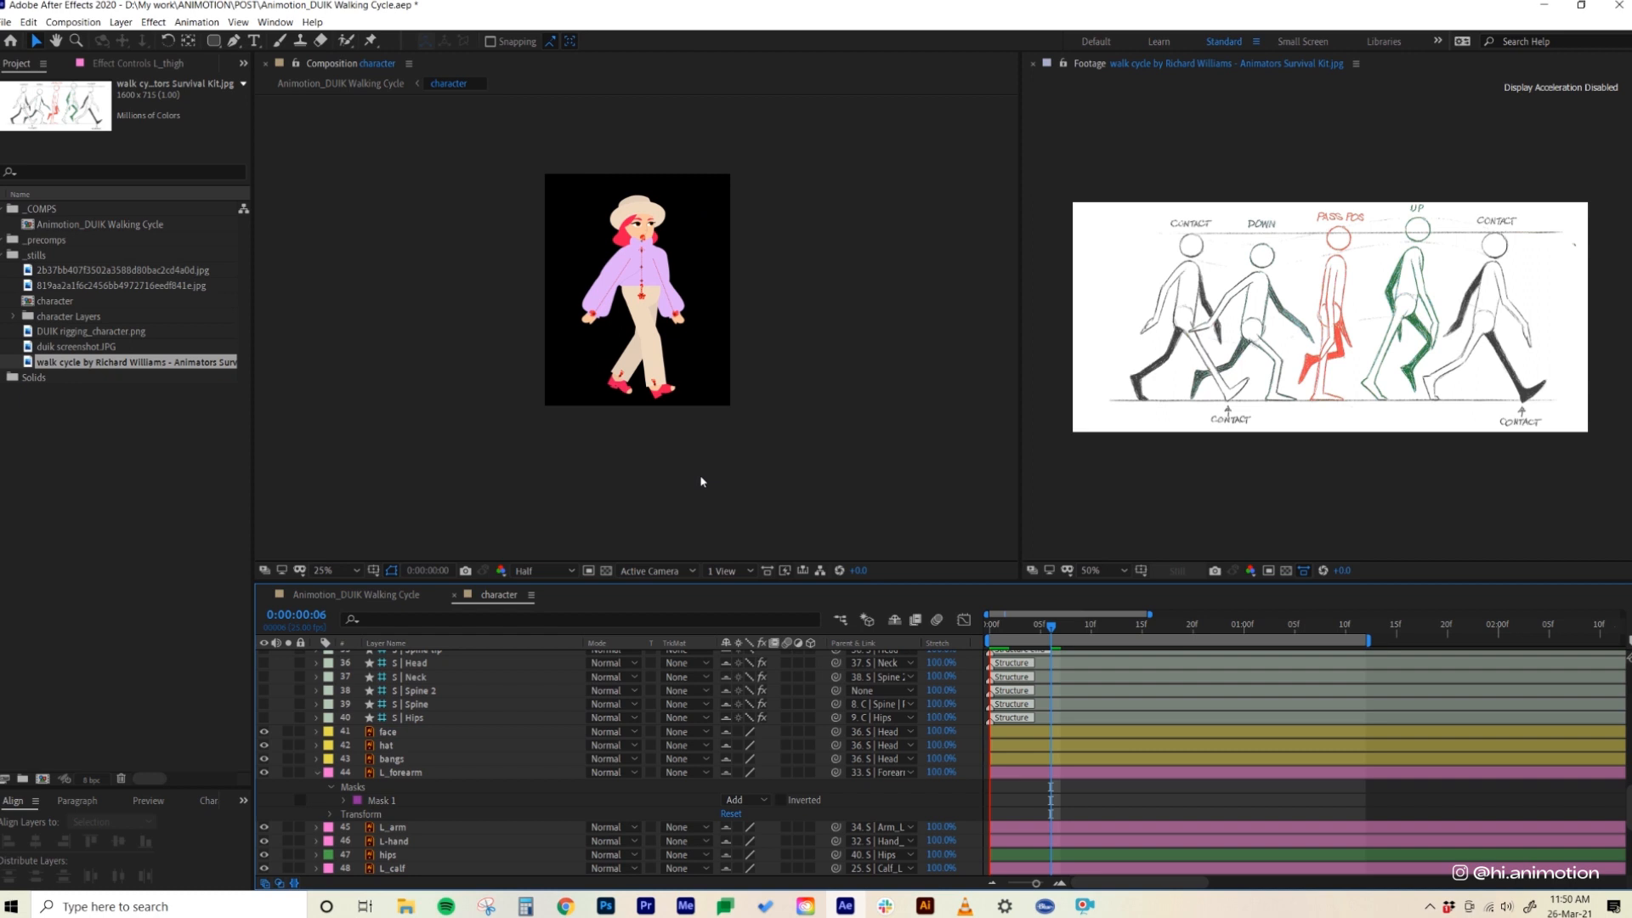
scroll(680, 489, "up", 2)
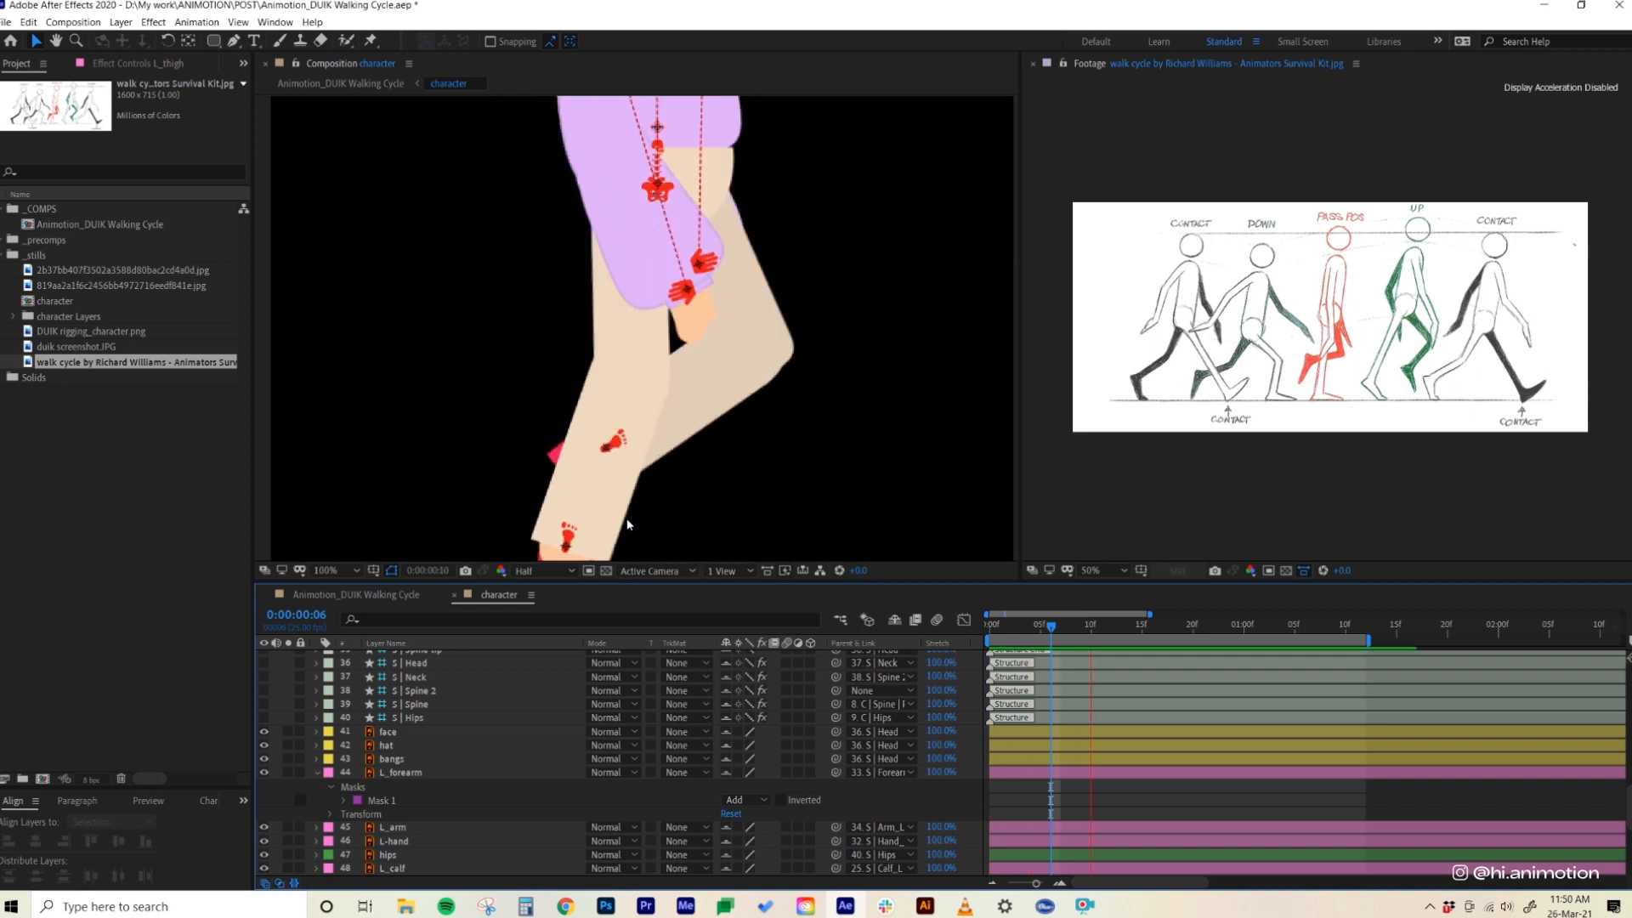
left_click(327, 571)
left_click(324, 587)
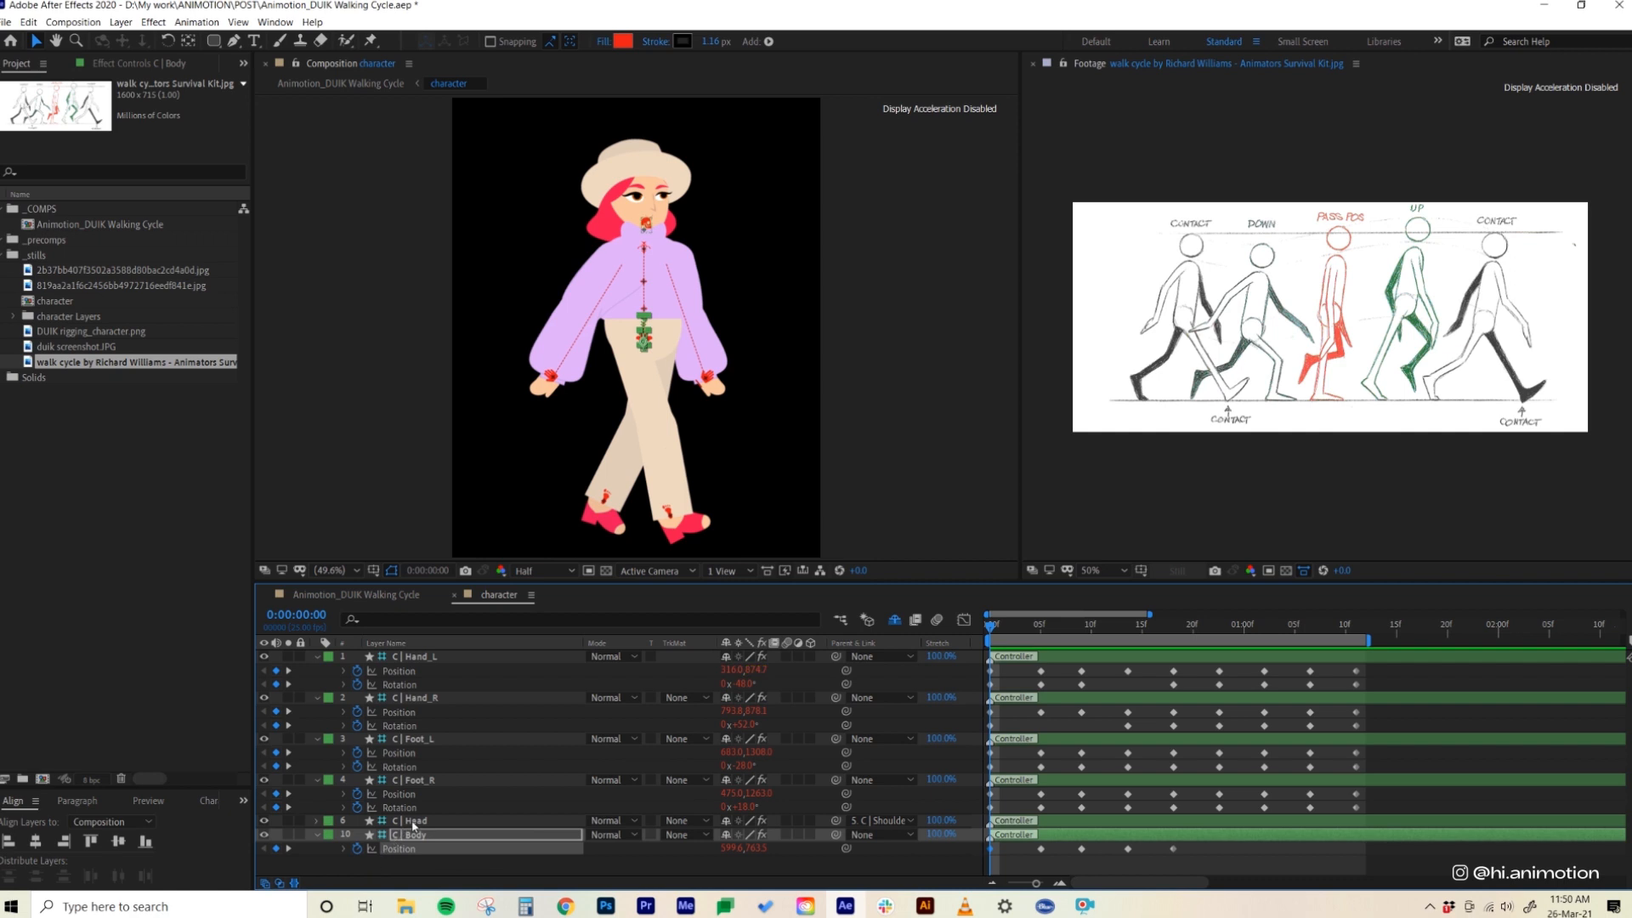
- Keyframe the C | Head rotation at 0:00:00:00 and set it to 7° at 0:00:00:05
left_click(413, 822)
key("r")
left_click(358, 834)
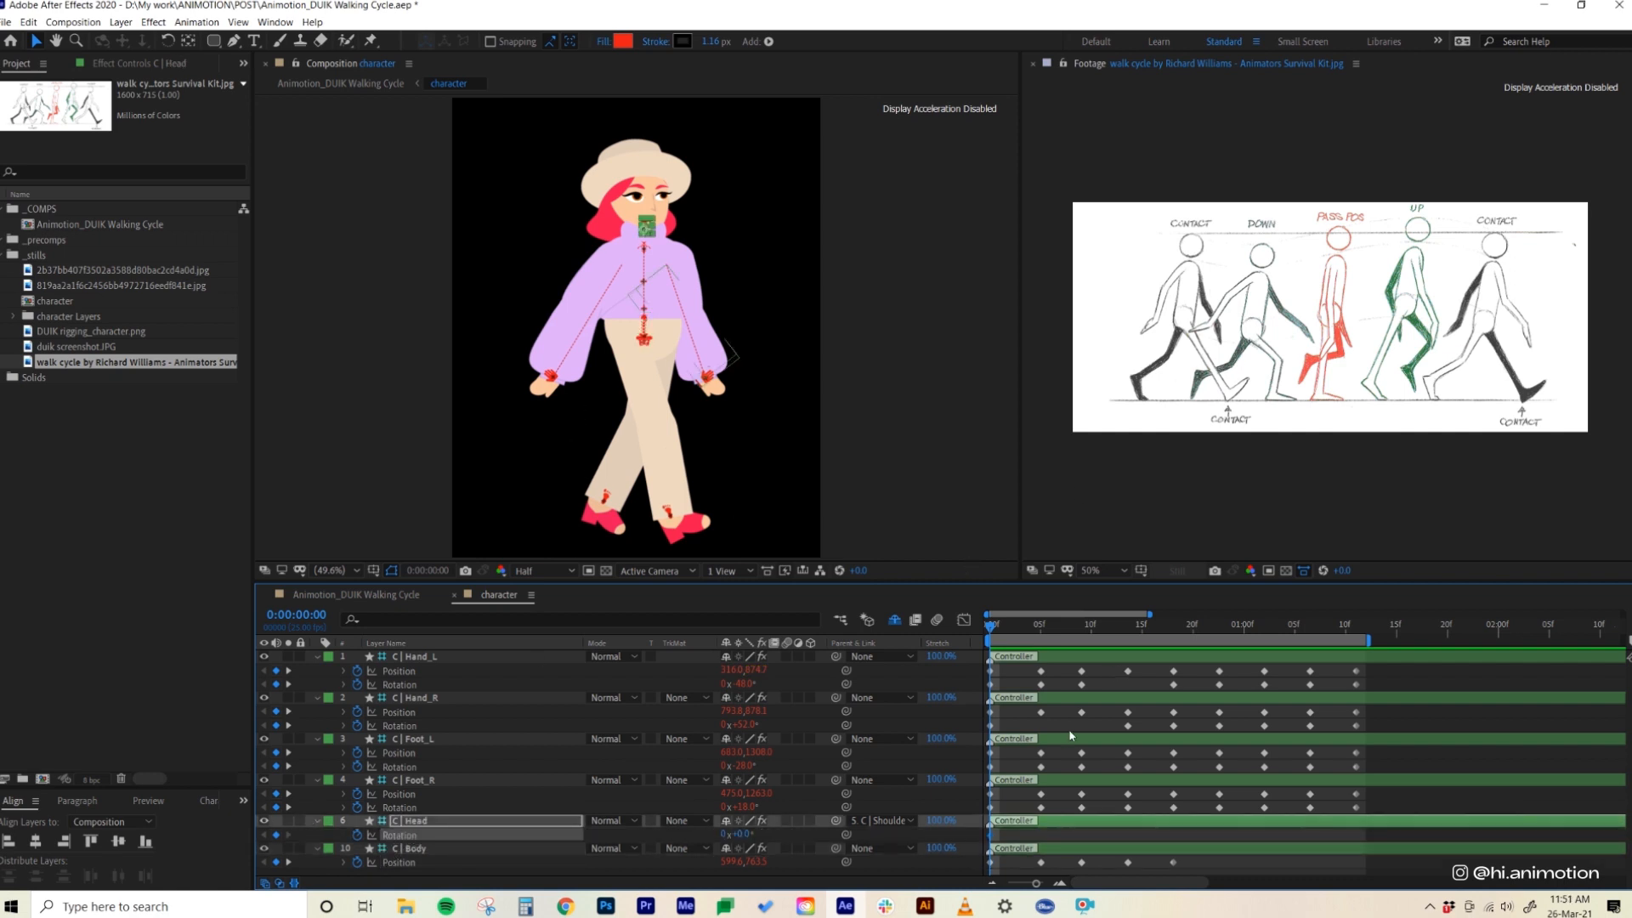
key("k")
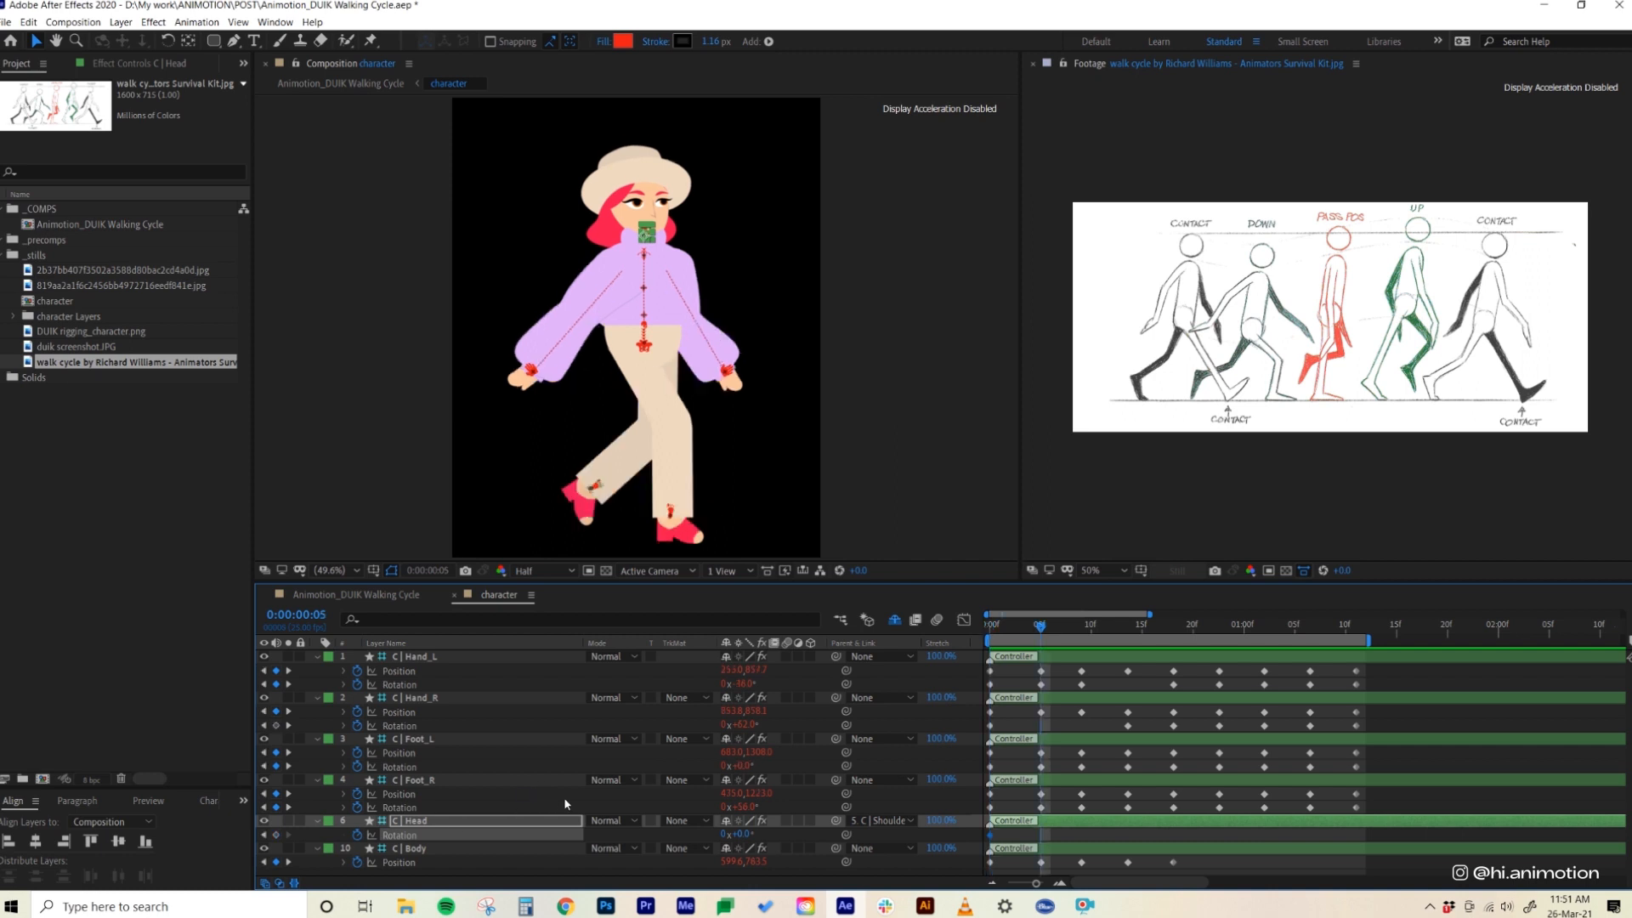
left_click_drag(744, 835, 823, 852)
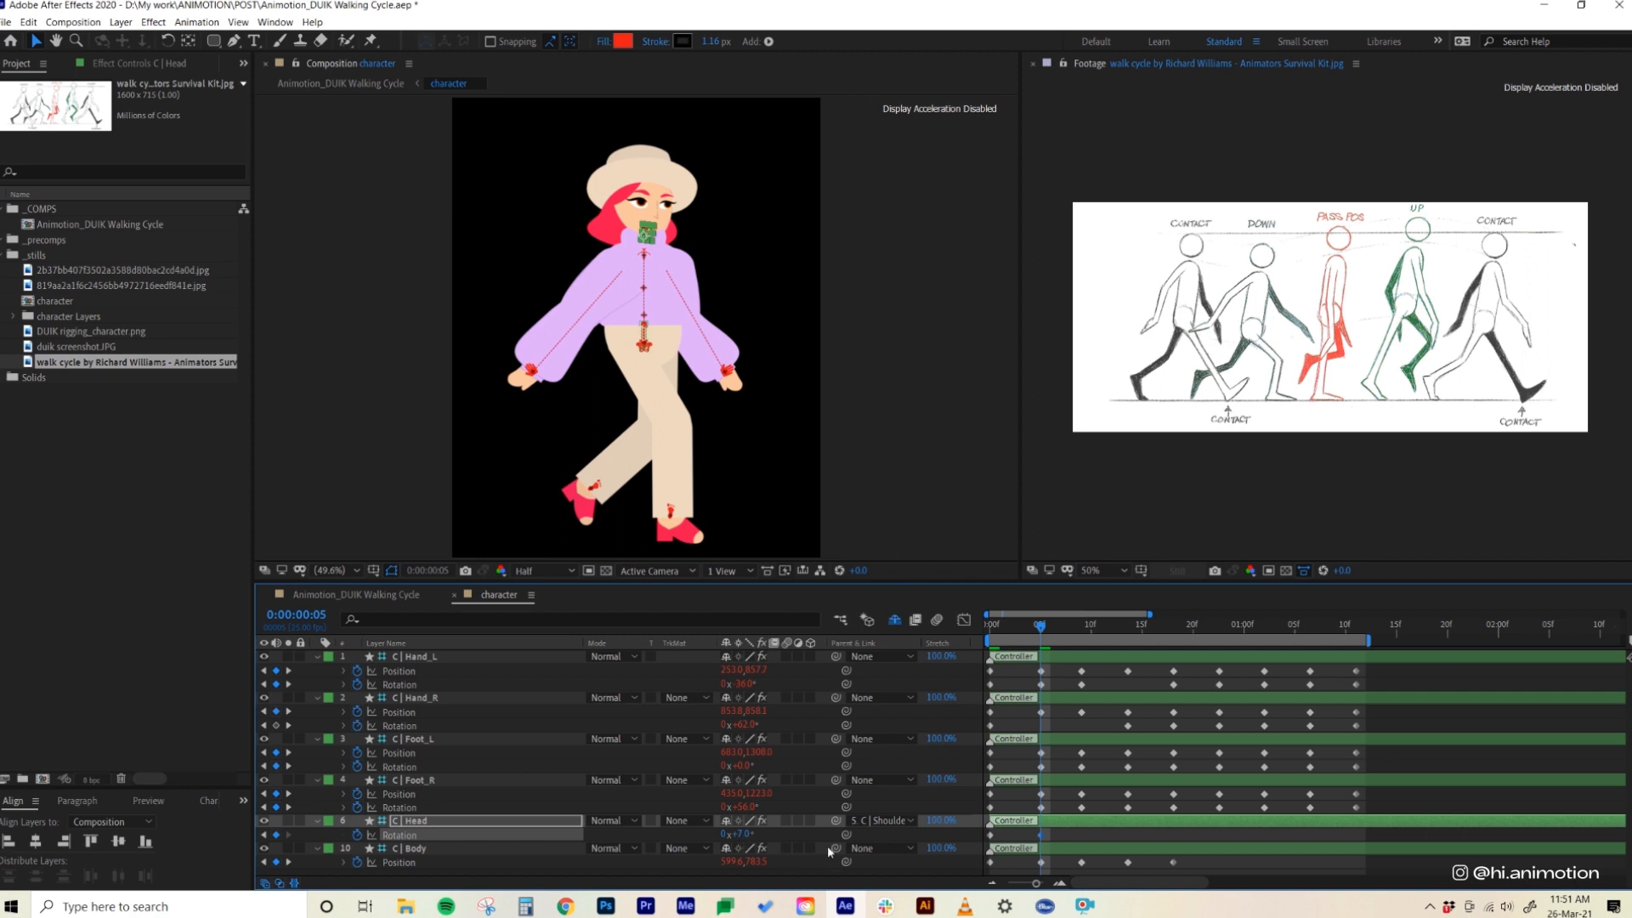
- Keyframe the C | Head rotation at 0° at 0:00:00:09 and at -9° at 0:00:00:14
key("k")
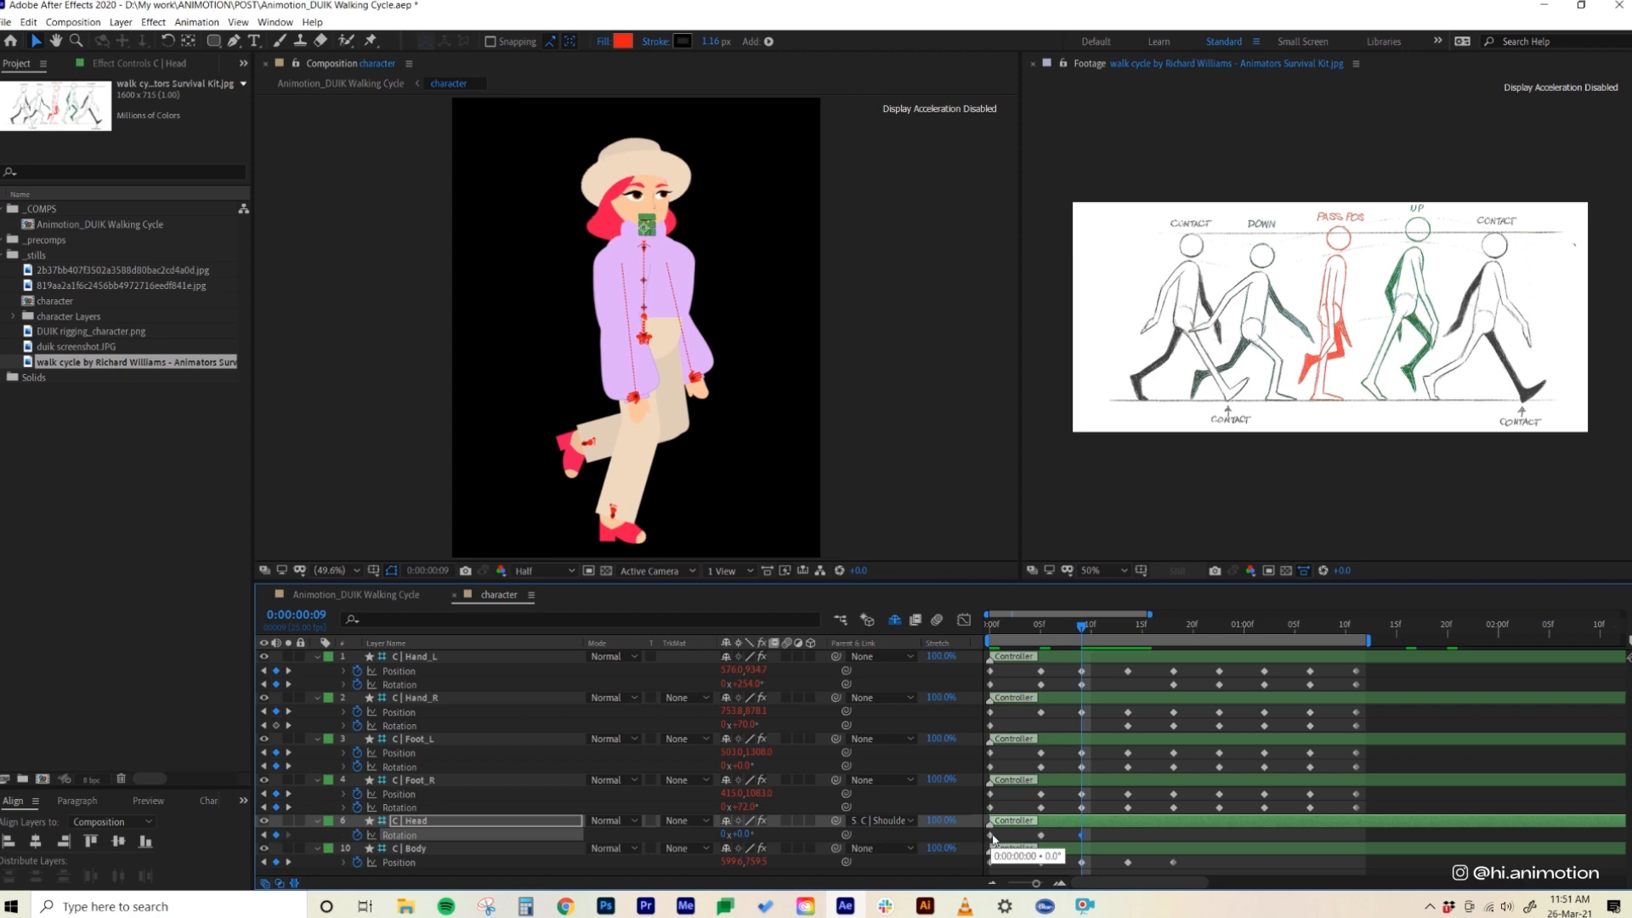
key("k")
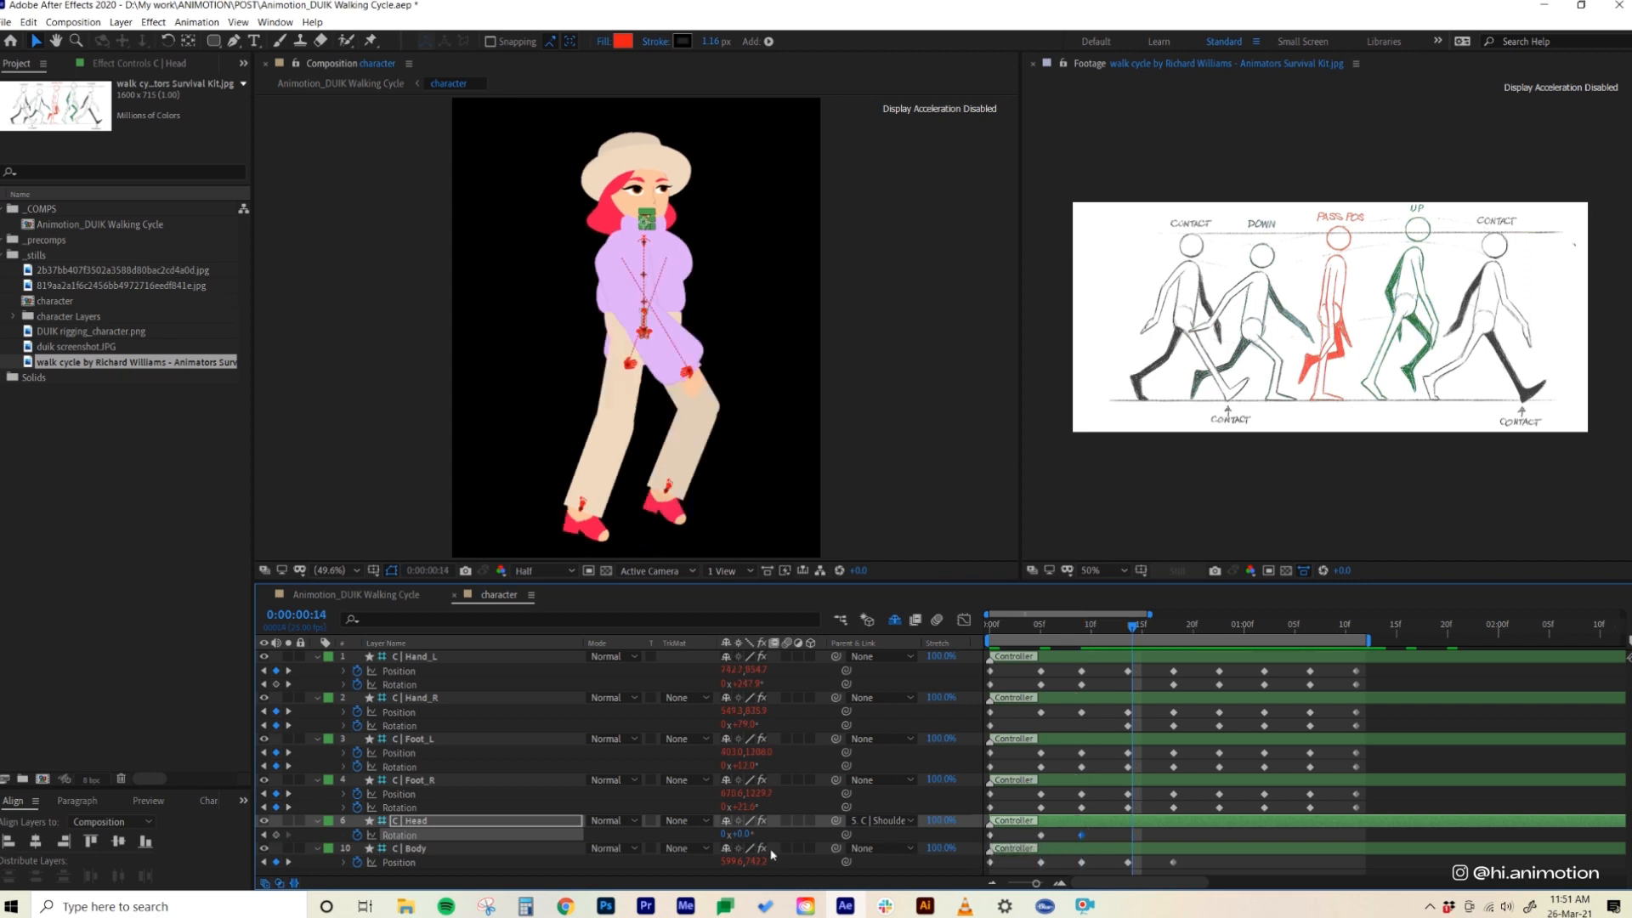
left_click_drag(742, 835, 740, 835)
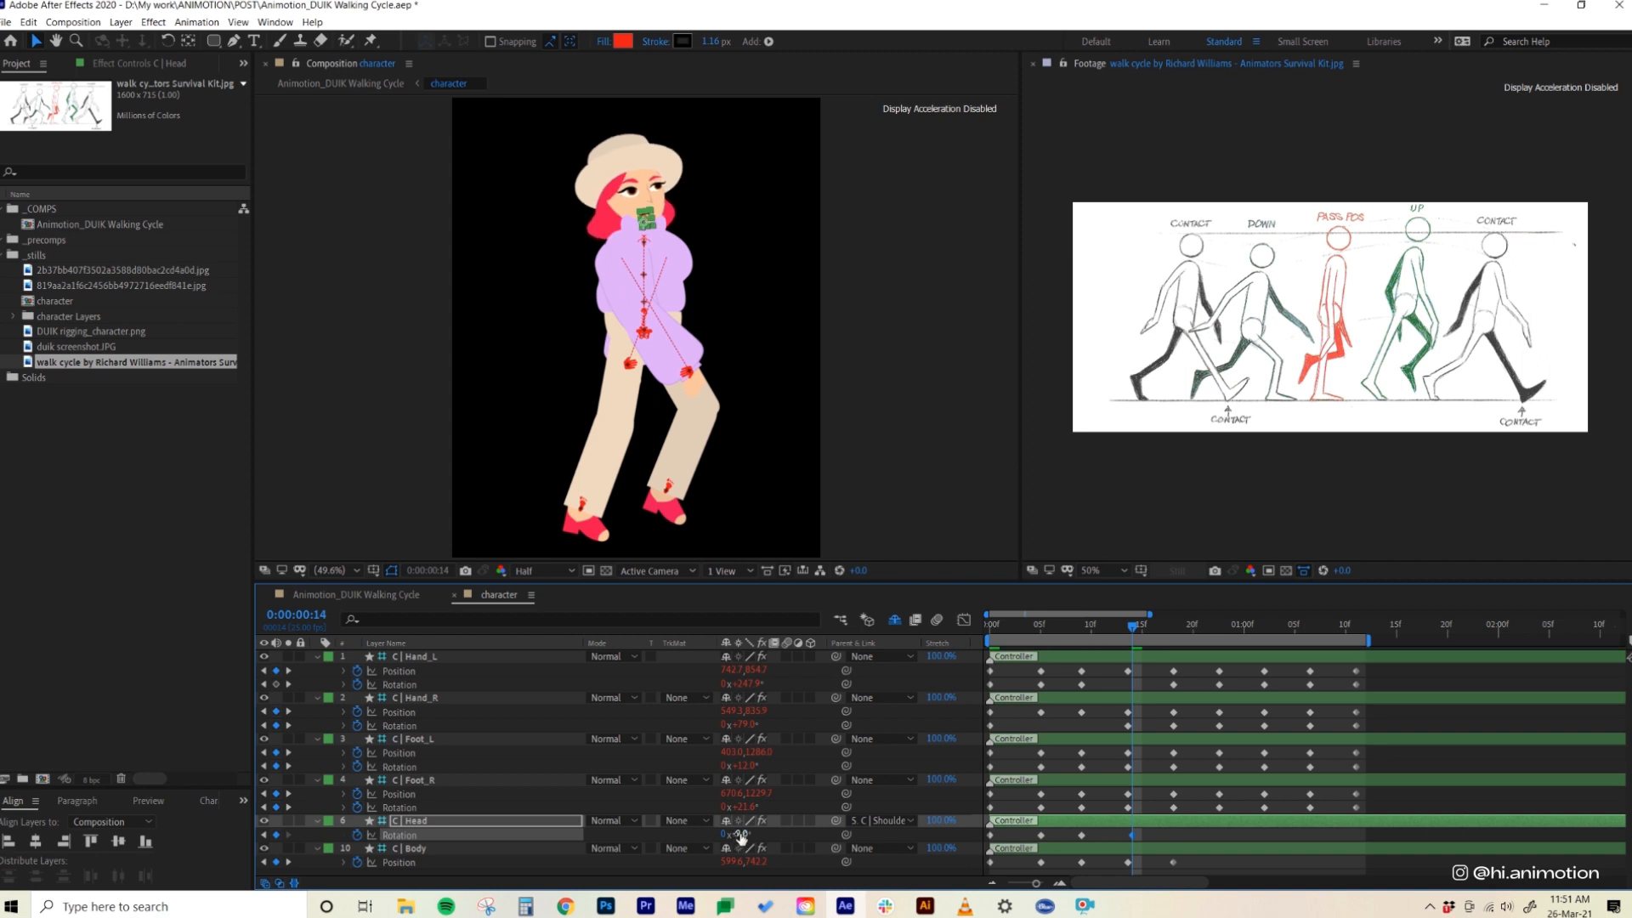
left_click_drag(740, 837, 741, 838)
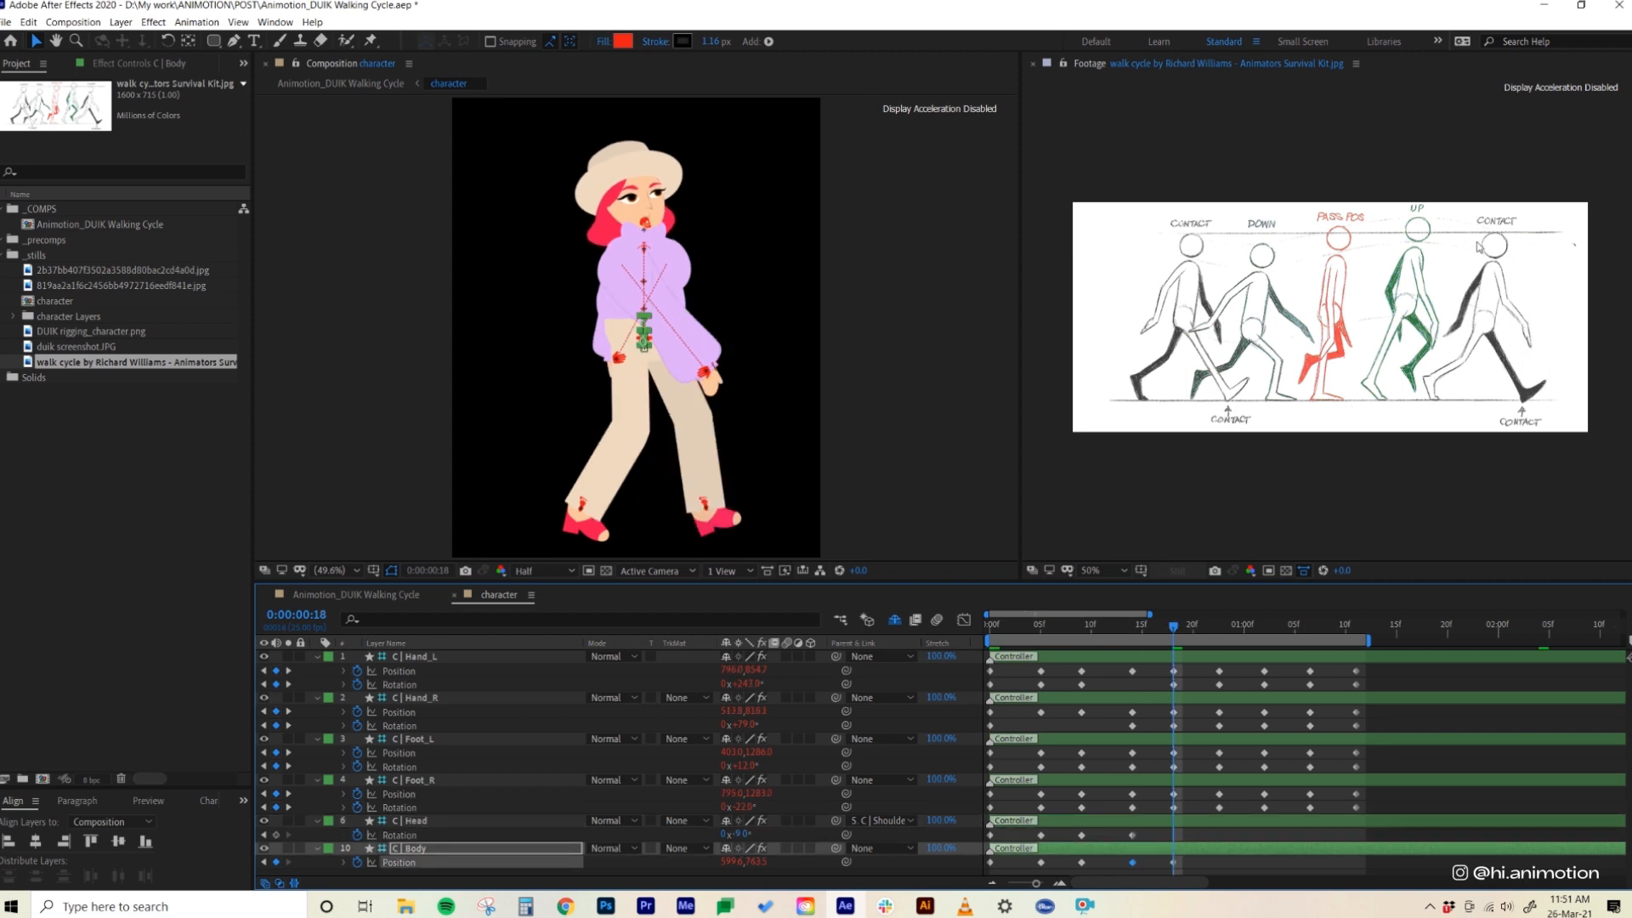
- Copy the first C | Head rotation keyframe to 0:00:00:18 to close the head cycle
left_click(989, 837)
key("ctrl+c")
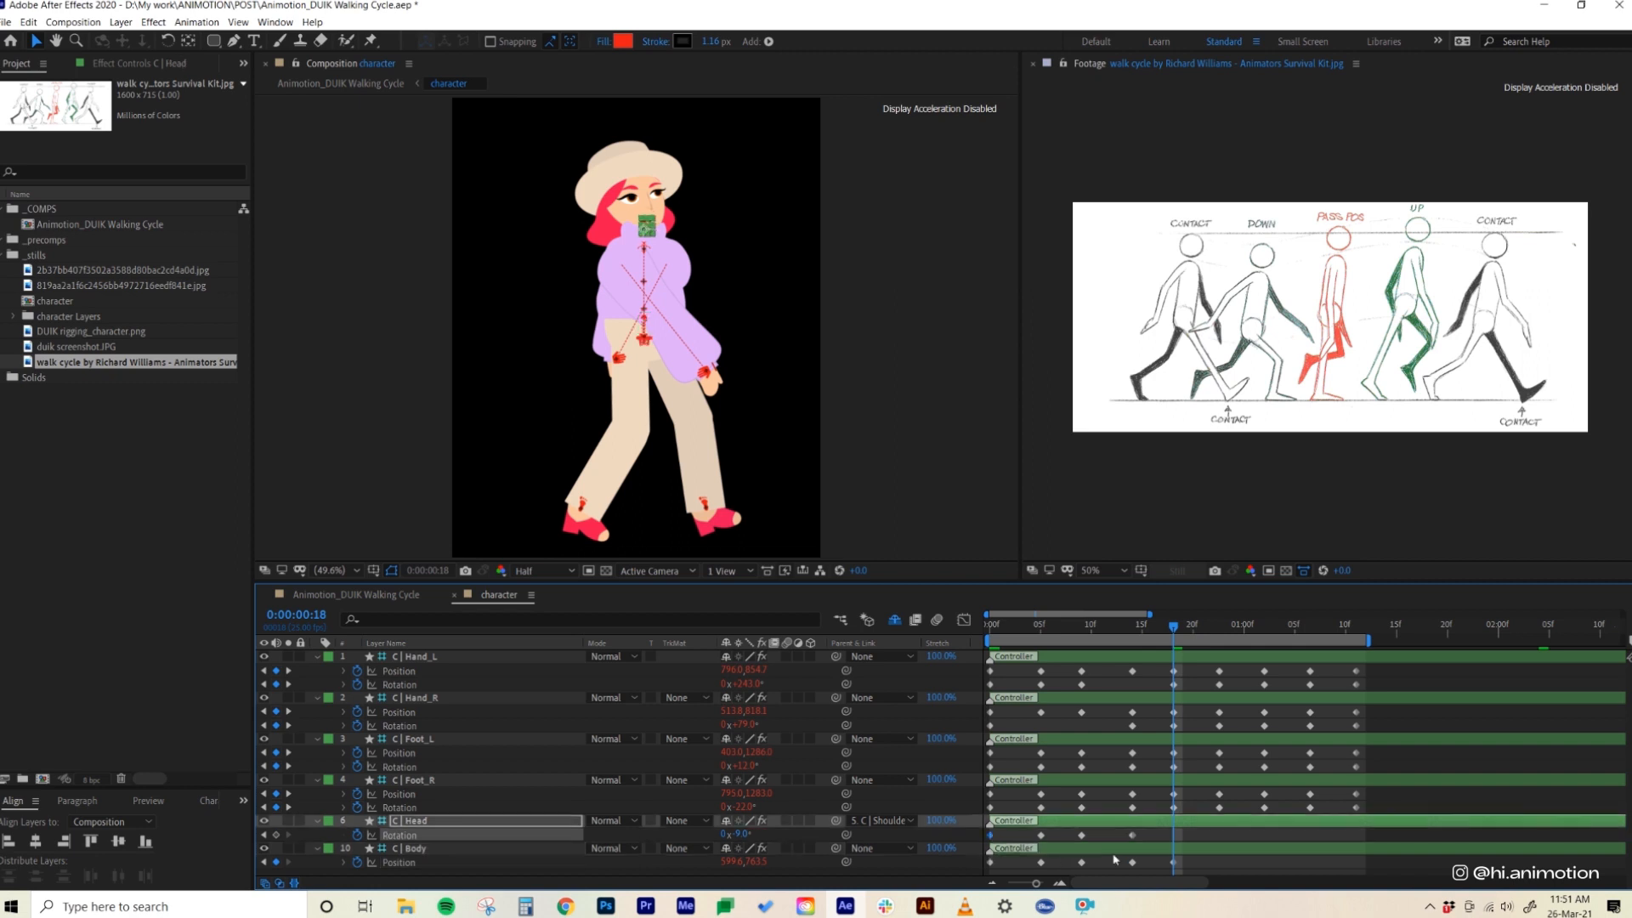
key("ctrl+v")
- Add a loopOut() expression to the C | Head rotation and preview the walk
left_click(357, 835, "alt")
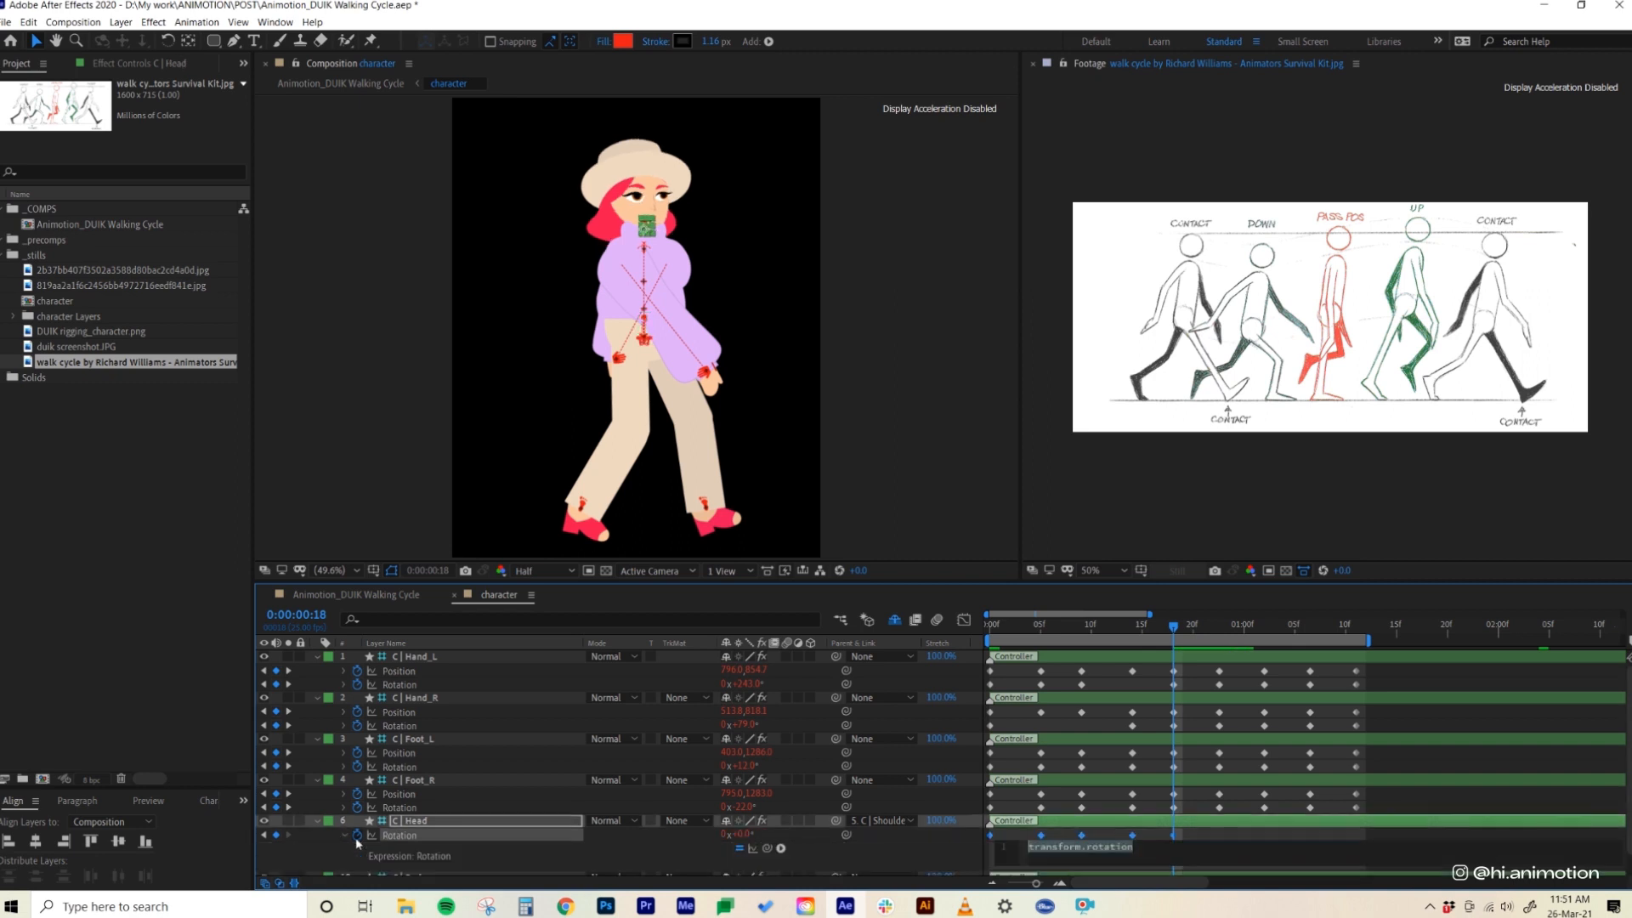
type("loopOut")
key("Return")
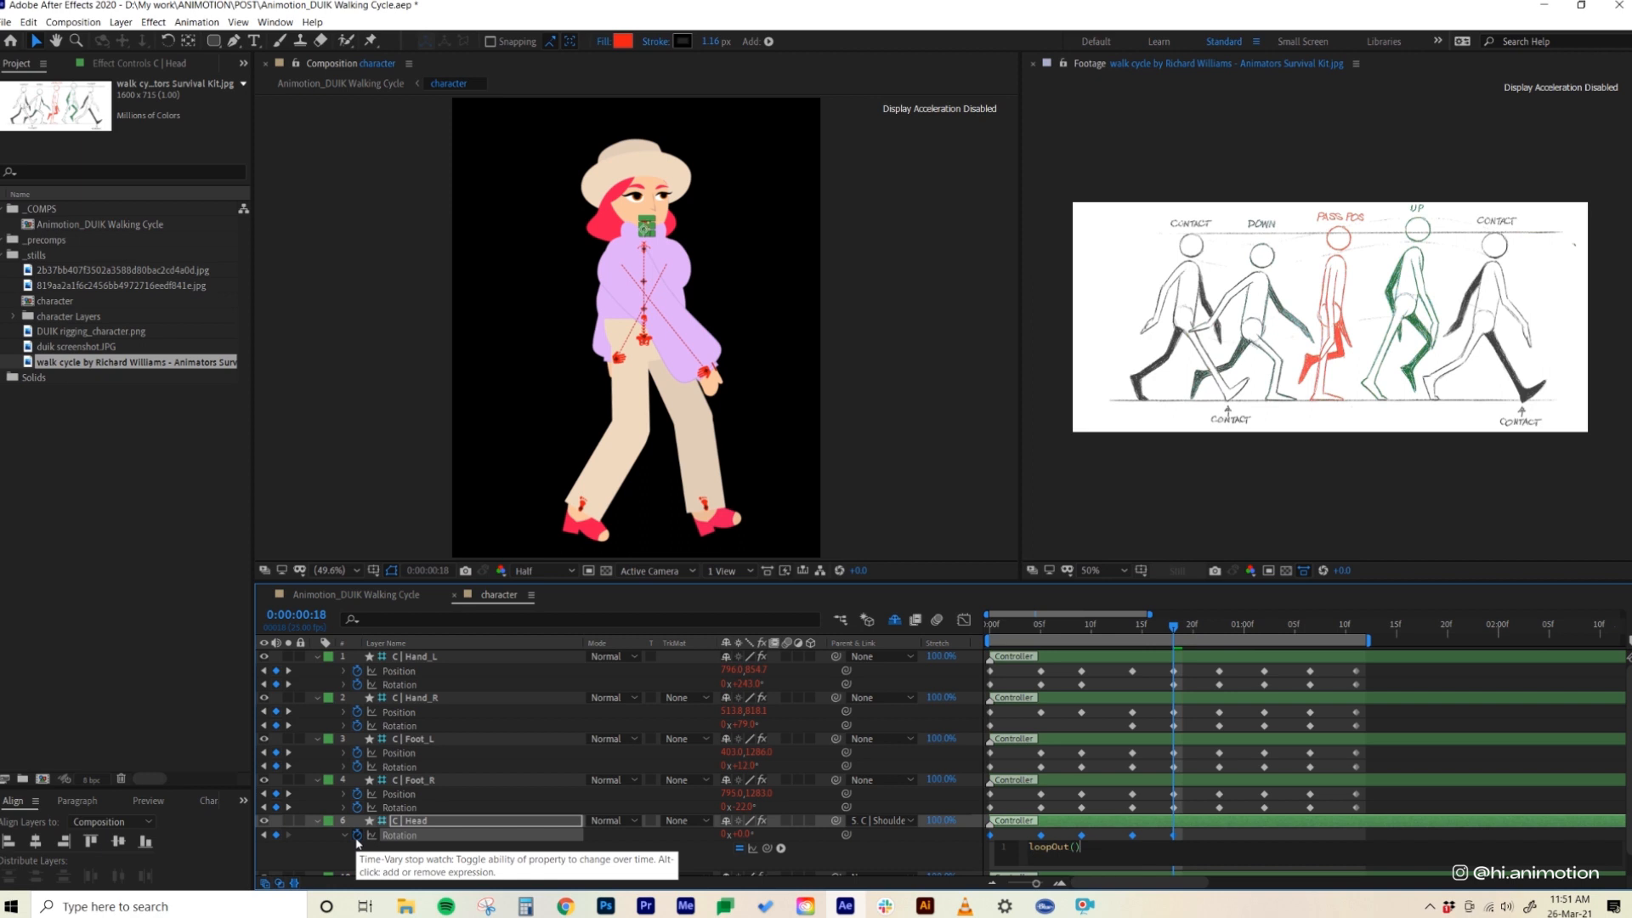
left_click(1543, 765)
key("space")
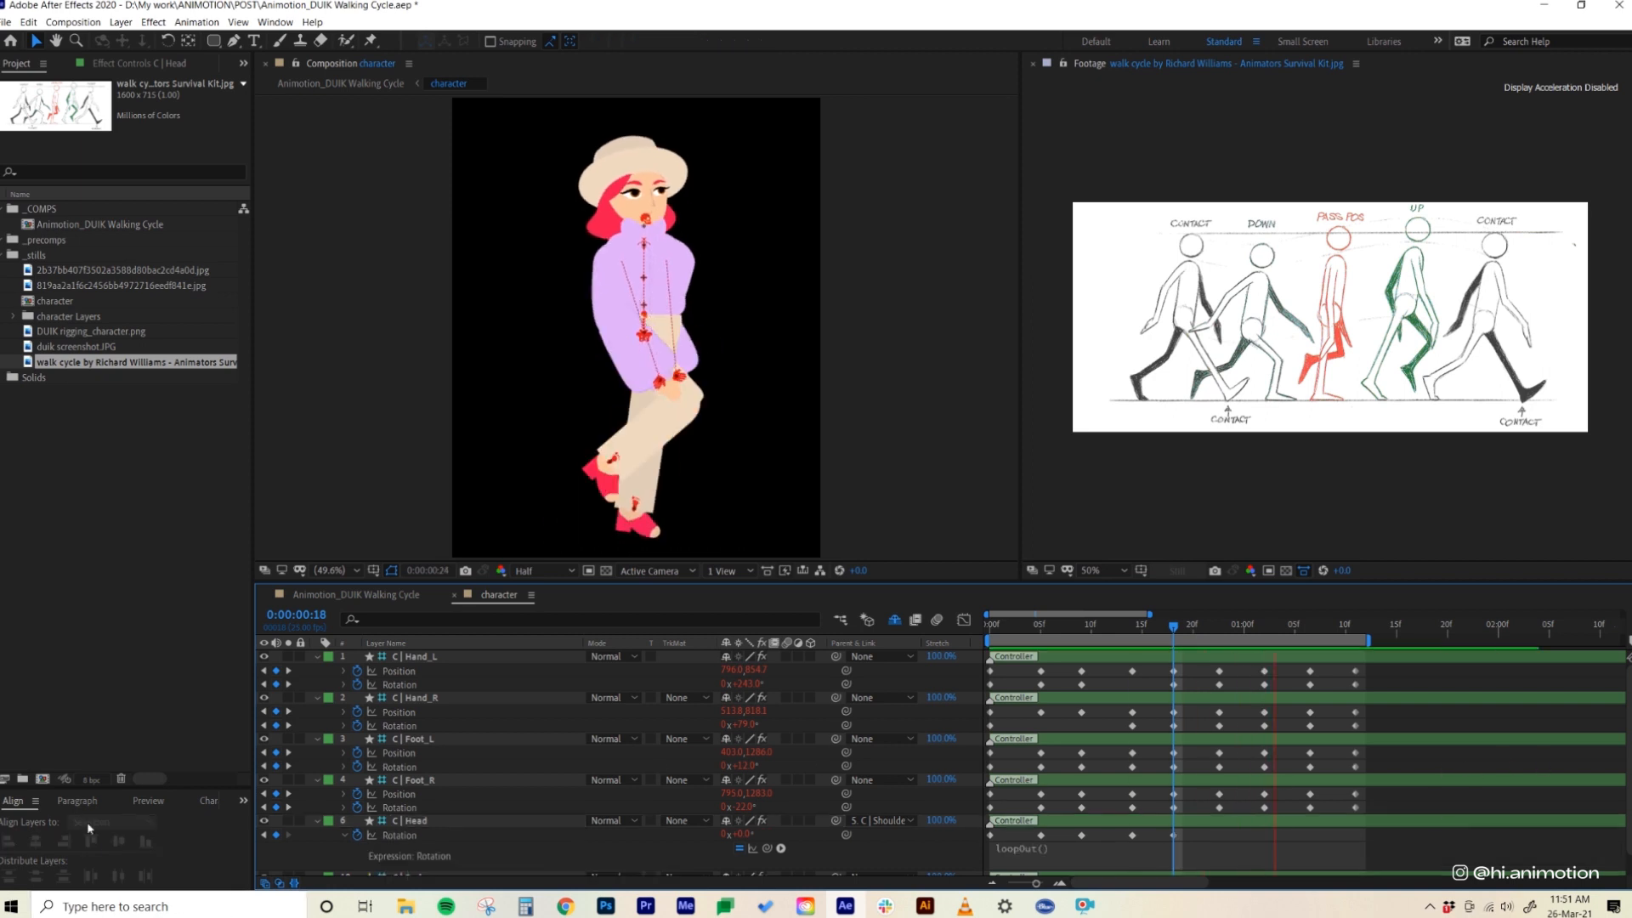
- Enlarge the timeline, apply Easy Ease to all controller keyframes and preview the walk
left_click_drag(1066, 581, 1059, 529)
left_click_drag(1392, 612, 965, 867)
key("F9")
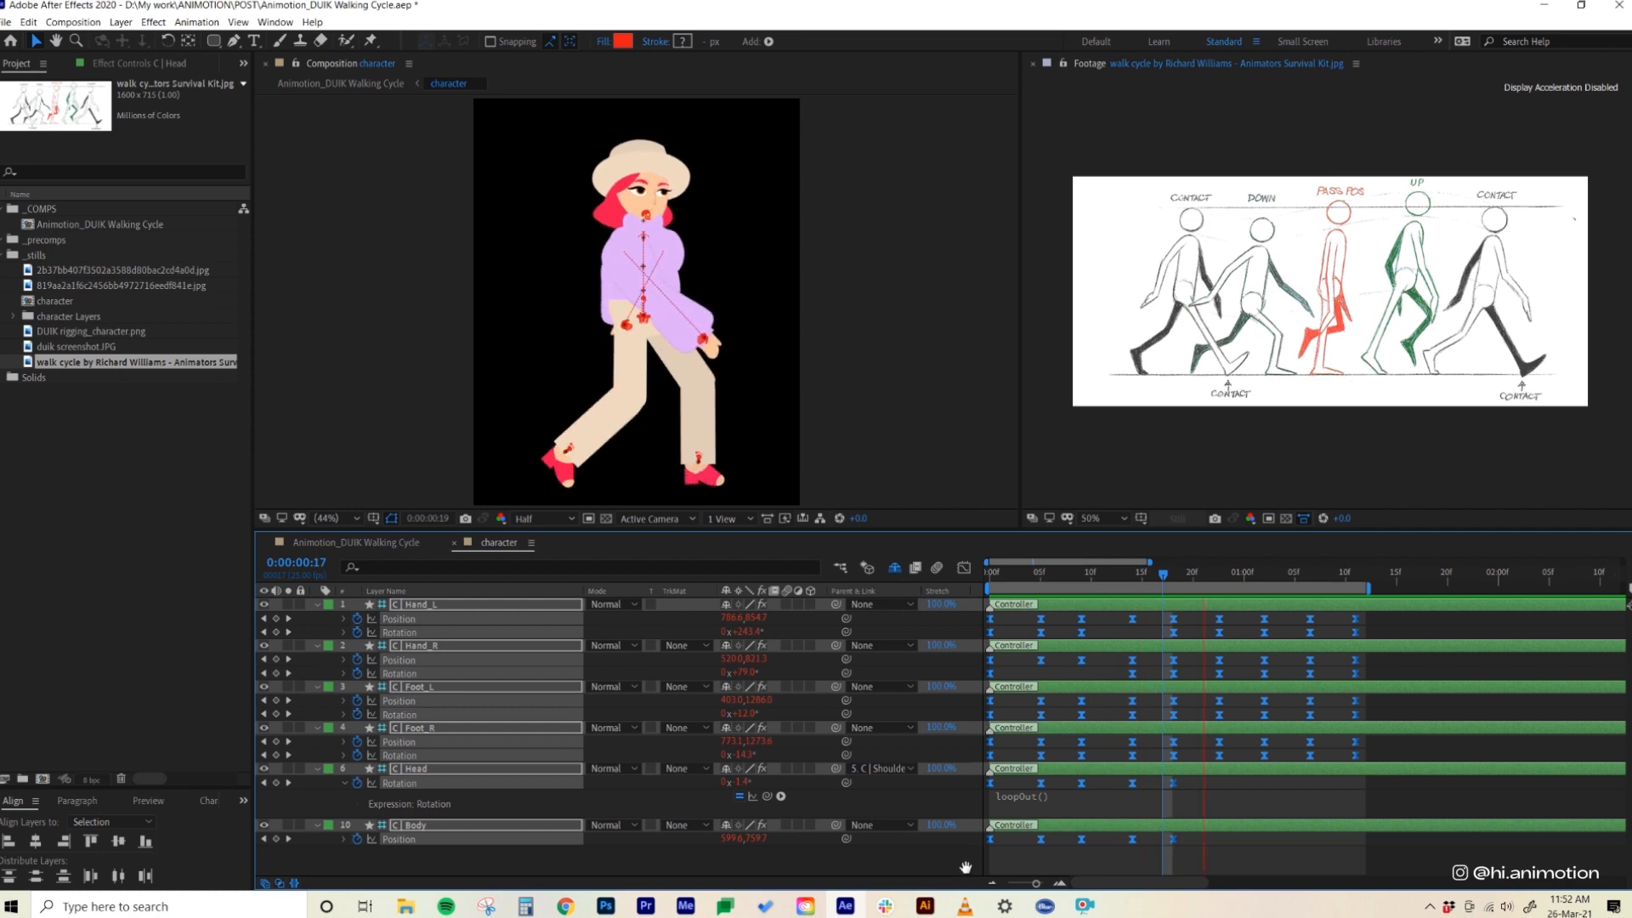
key("space")
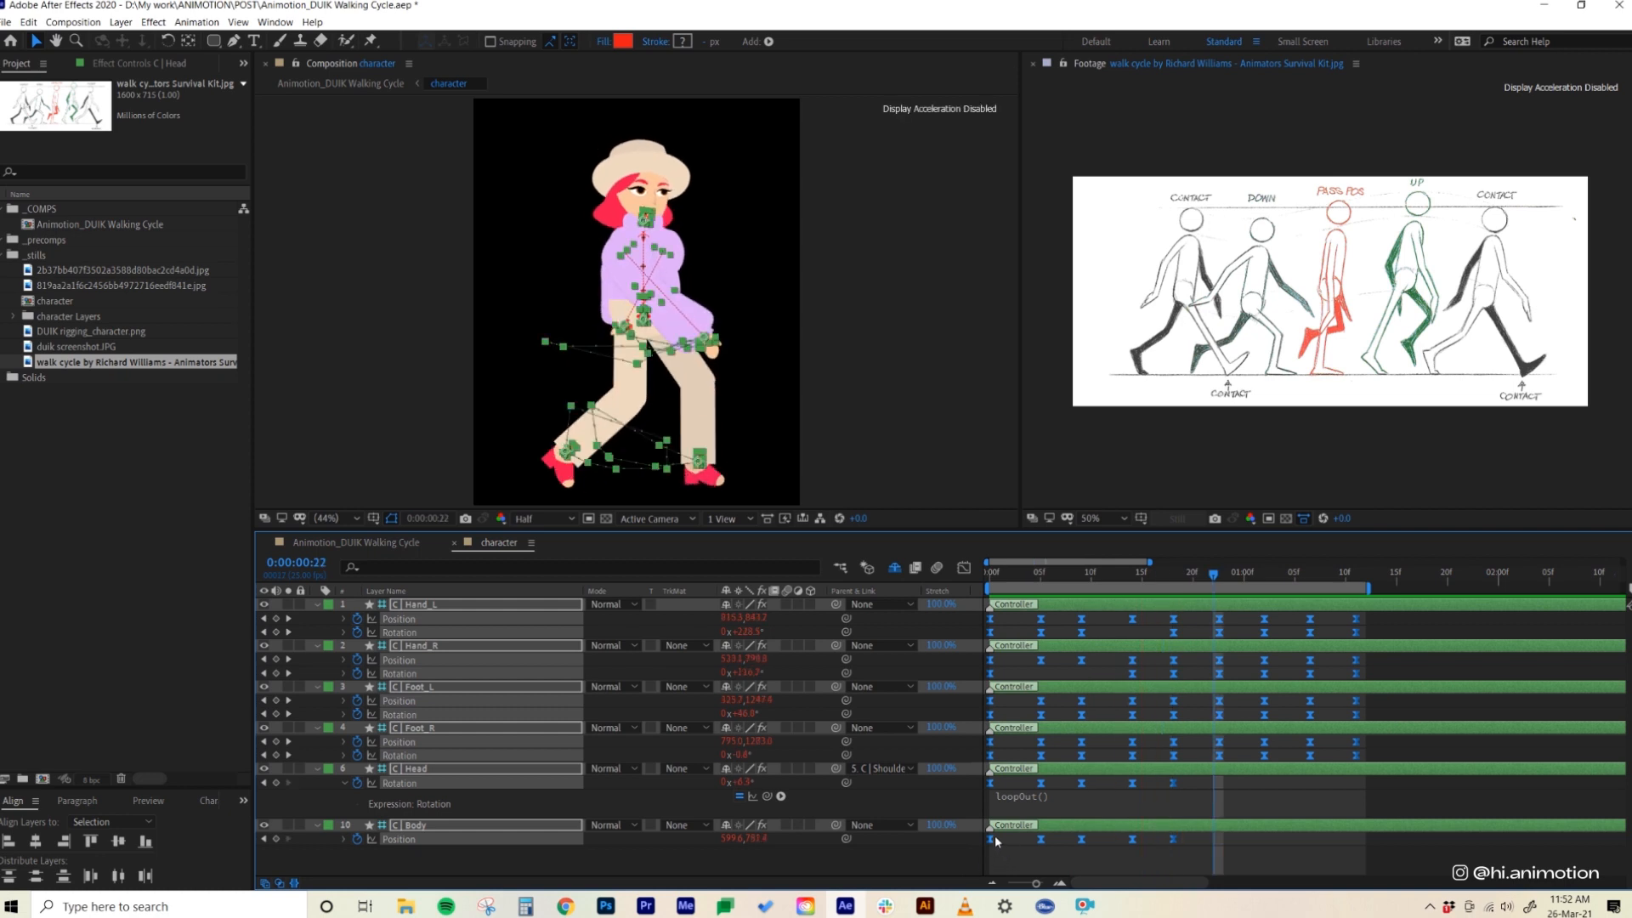
- Convert all selected controller keyframes to Auto Bezier and preview the walk
left_click(992, 843, "ctrl")
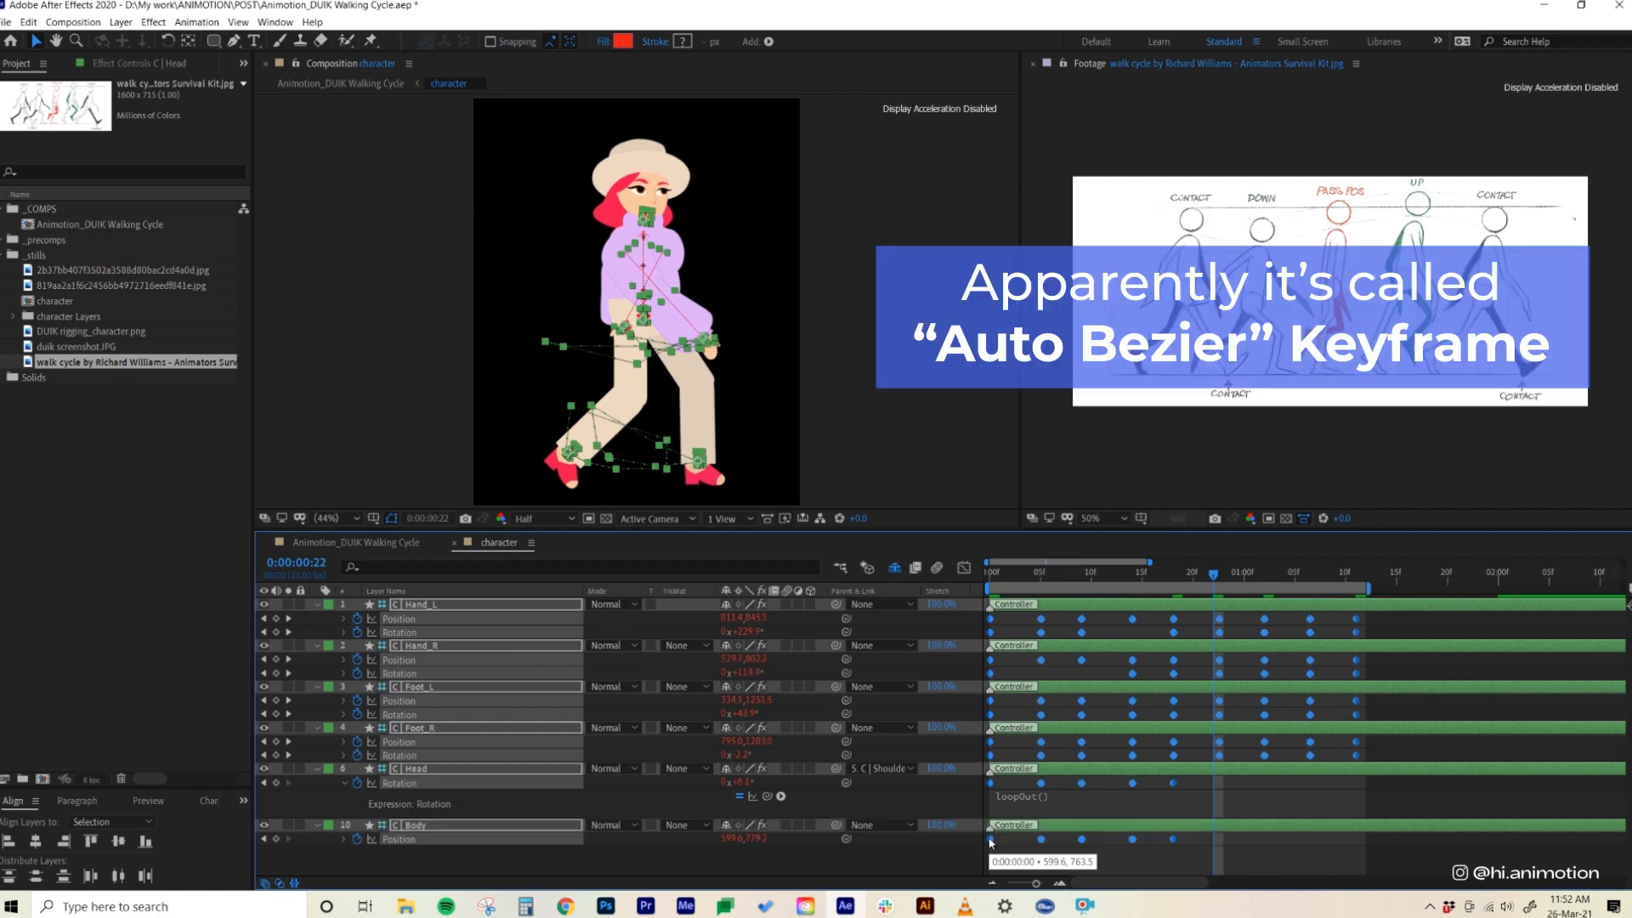
key("space")
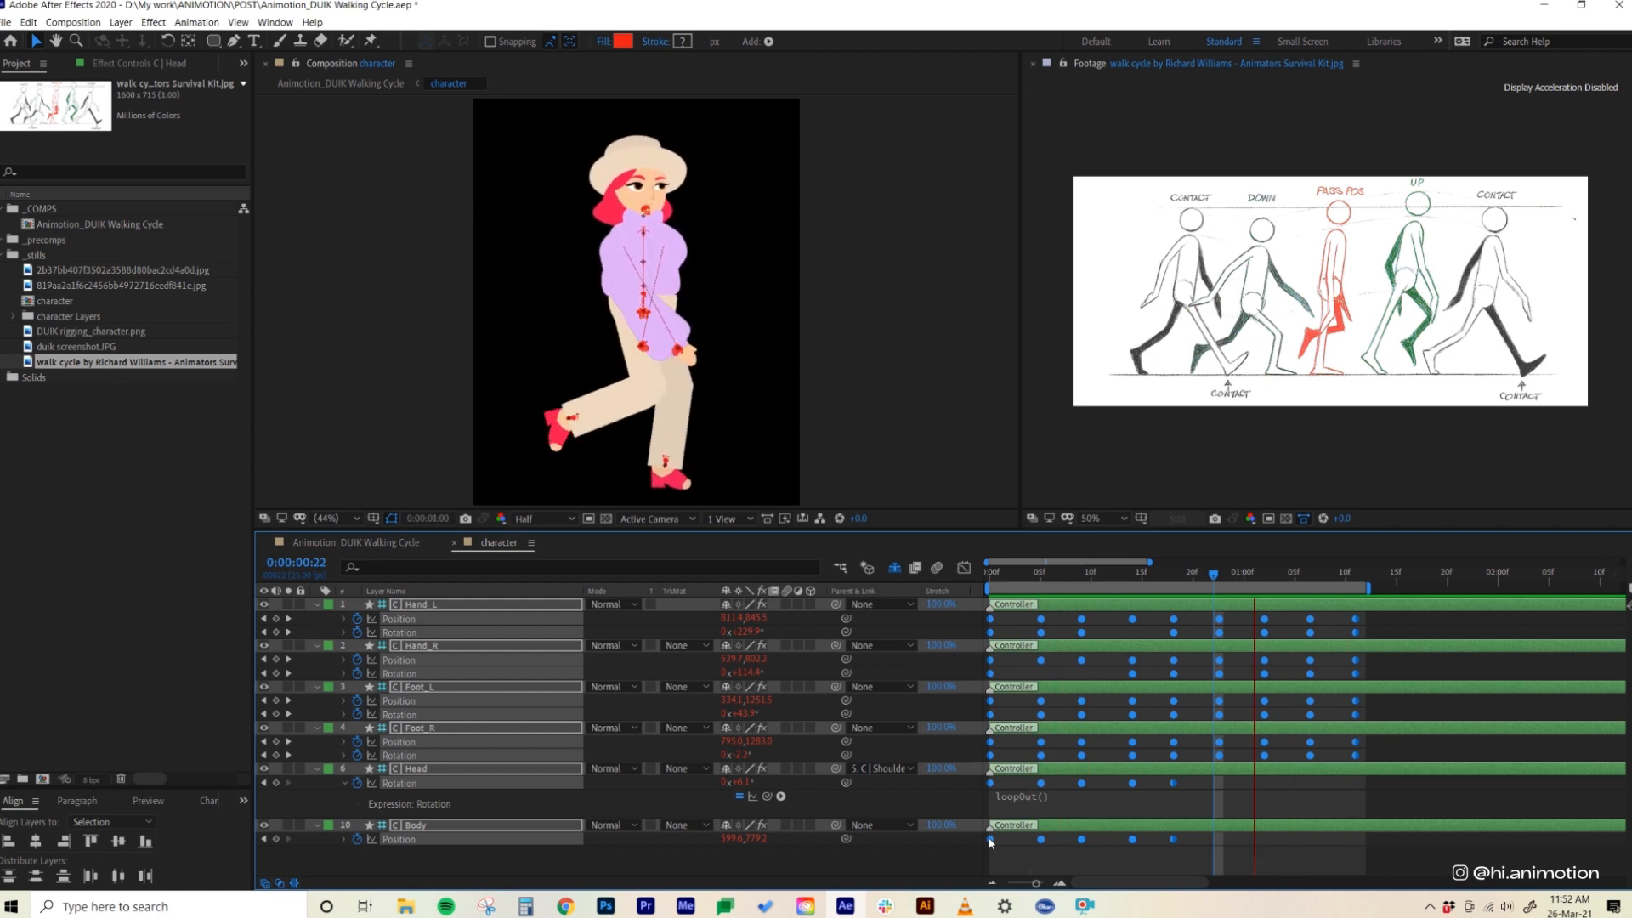
- Move to 0:00:00:18, collapse the keyframed properties of all controller layers and deselect them
left_click_drag(1071, 578, 1175, 589)
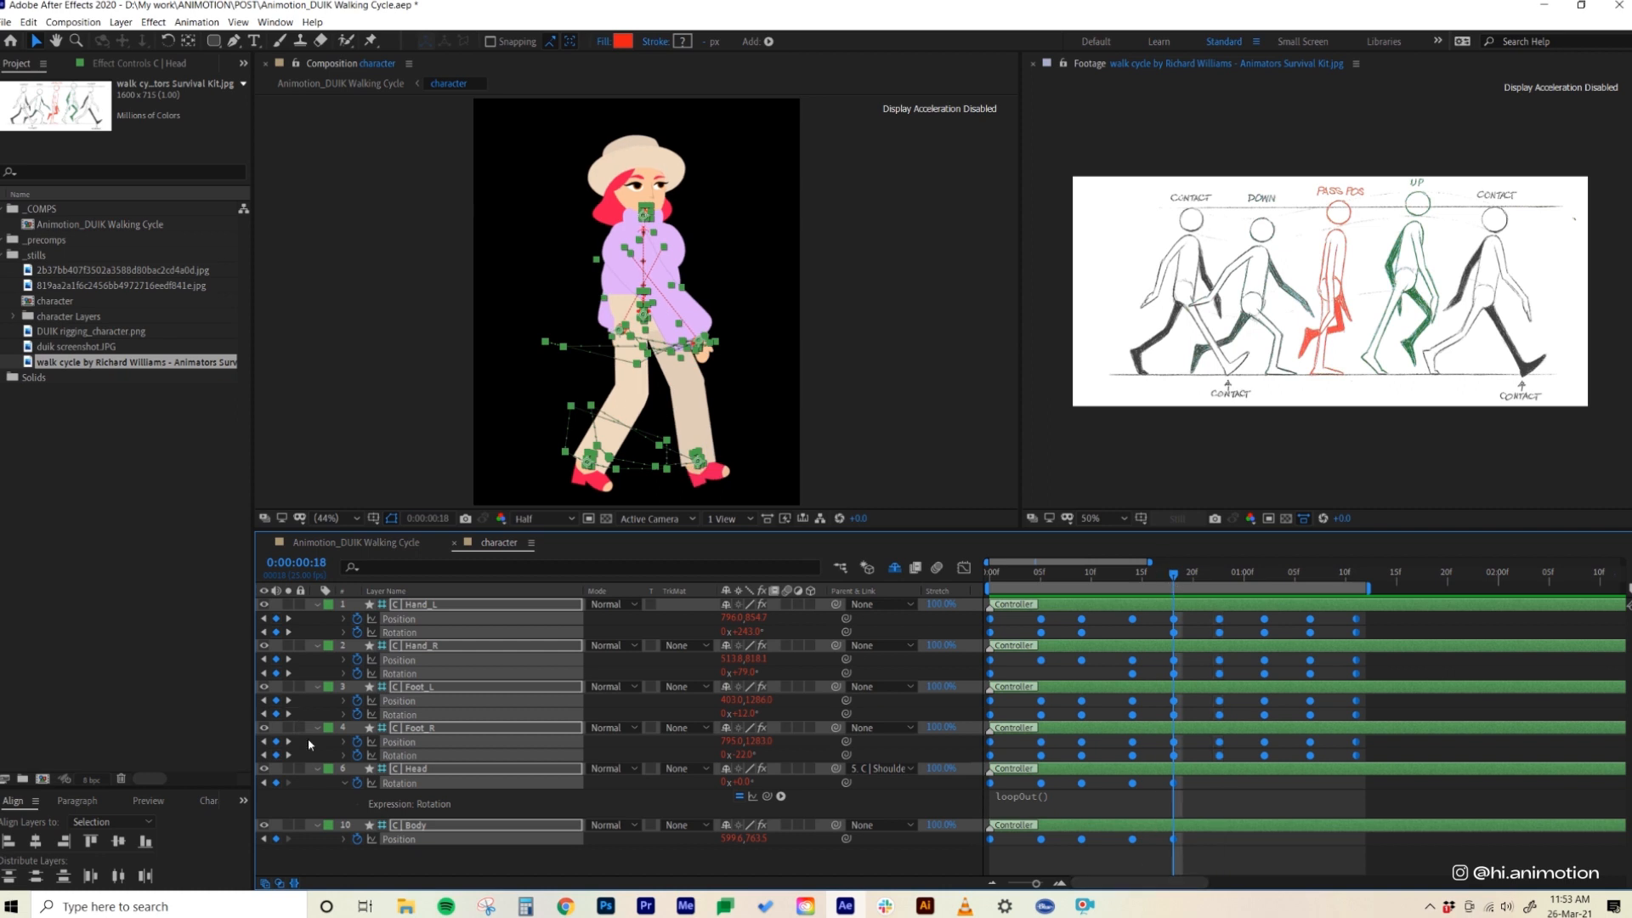
key("u")
left_click(393, 783)
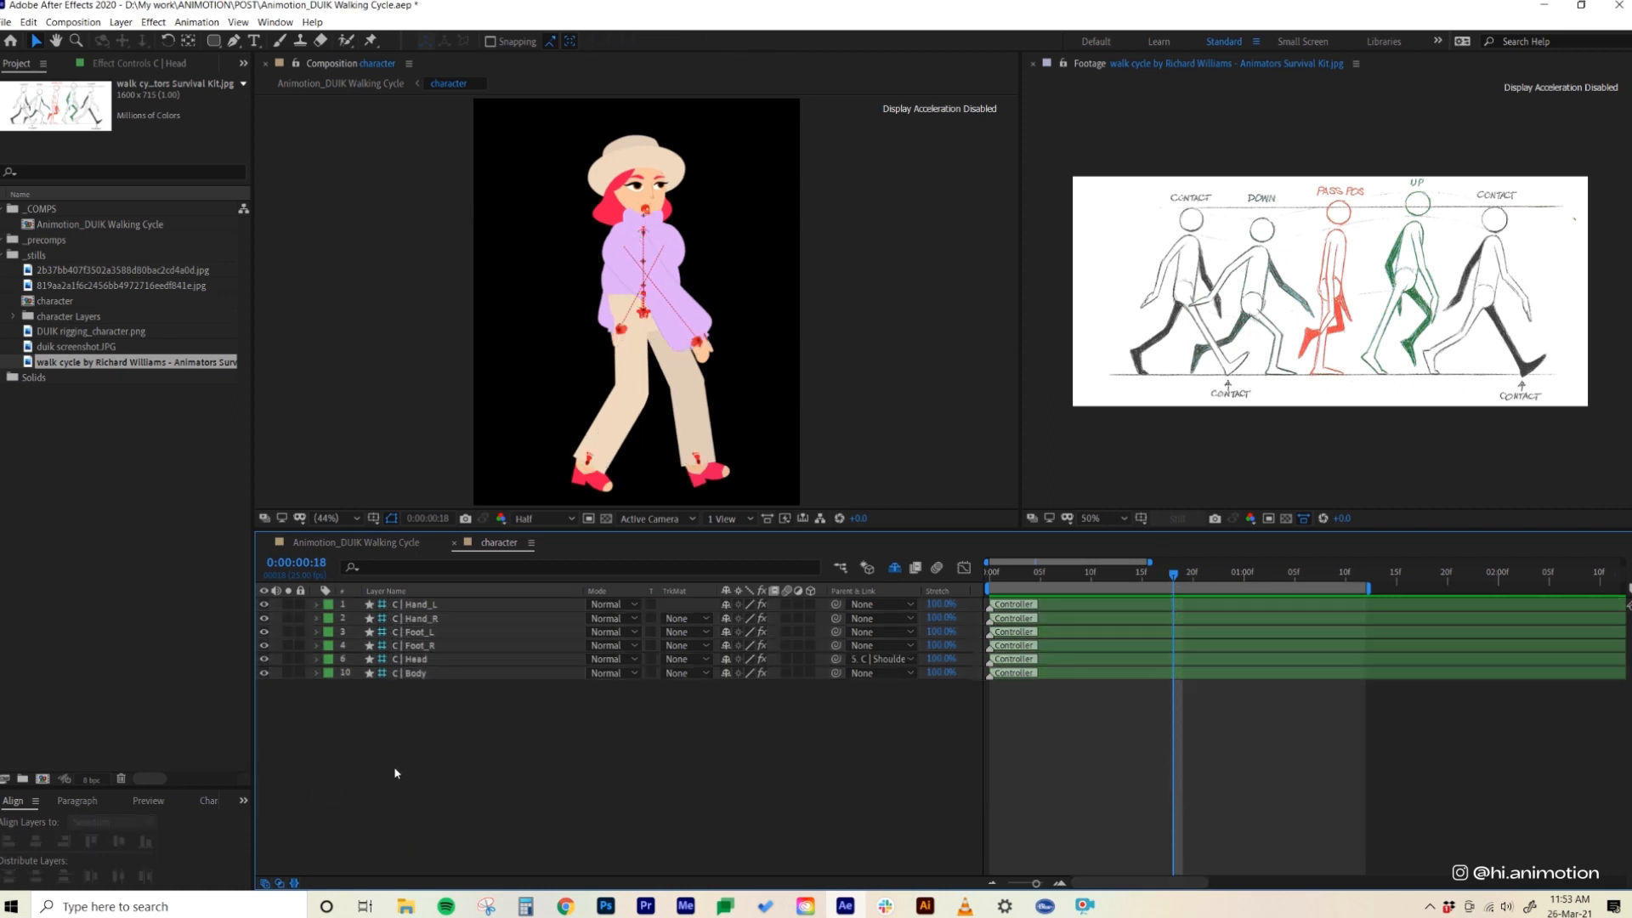